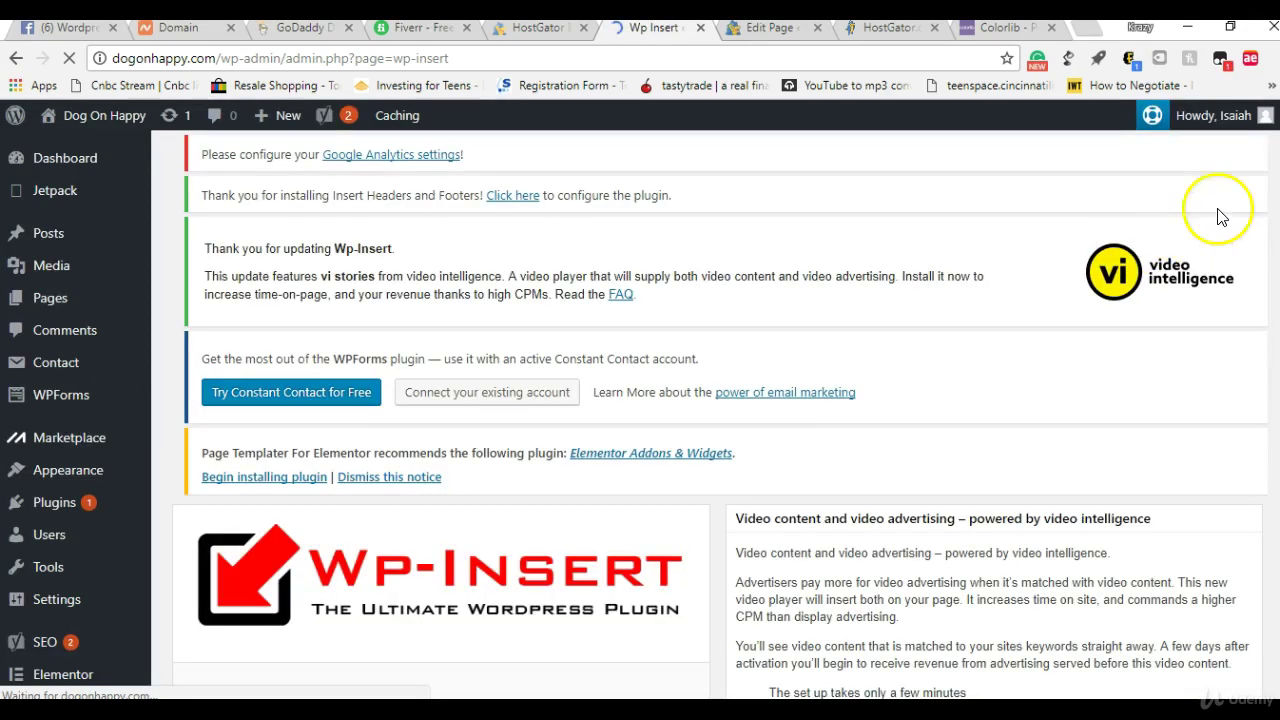
Open the Privacy Policy template under Wp Insert's Legal Pages and look through its content.
{"action": "scroll", "coordinate": [640, 400], "scroll_direction": "down", "scroll_amount": 5}
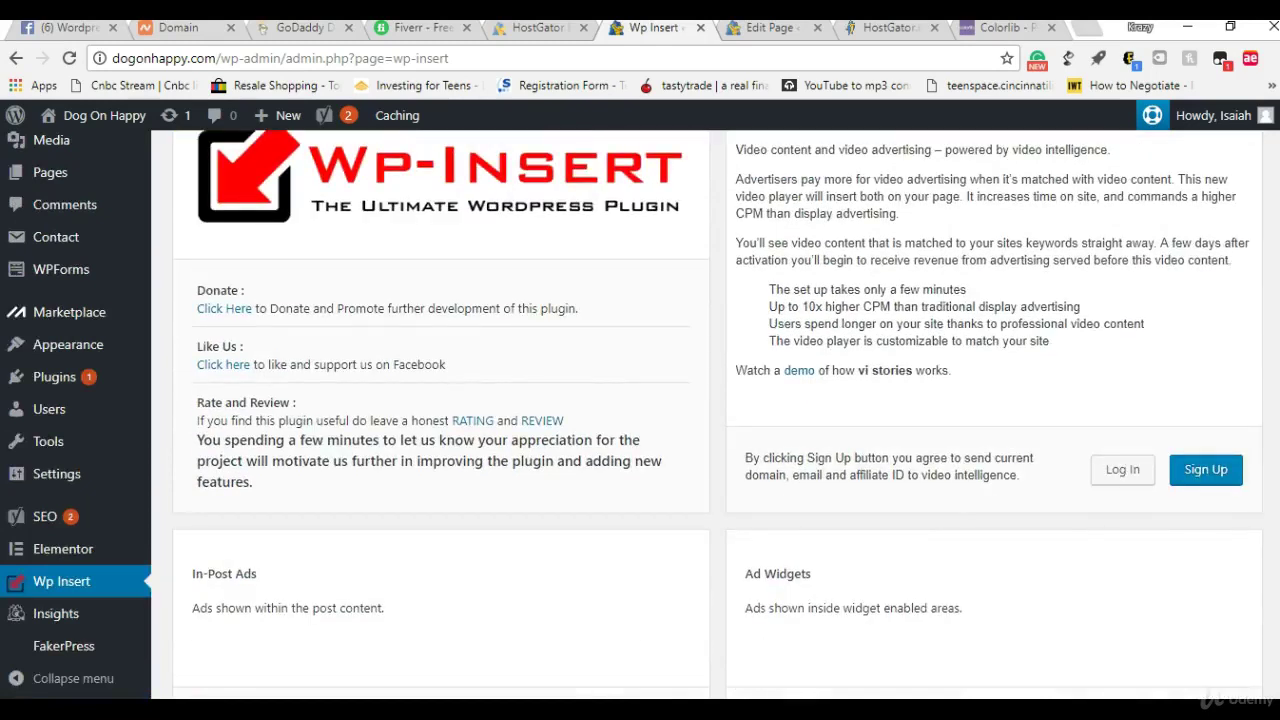
{"action": "scroll", "coordinate": [1269, 371], "scroll_direction": "down", "scroll_amount": 10}
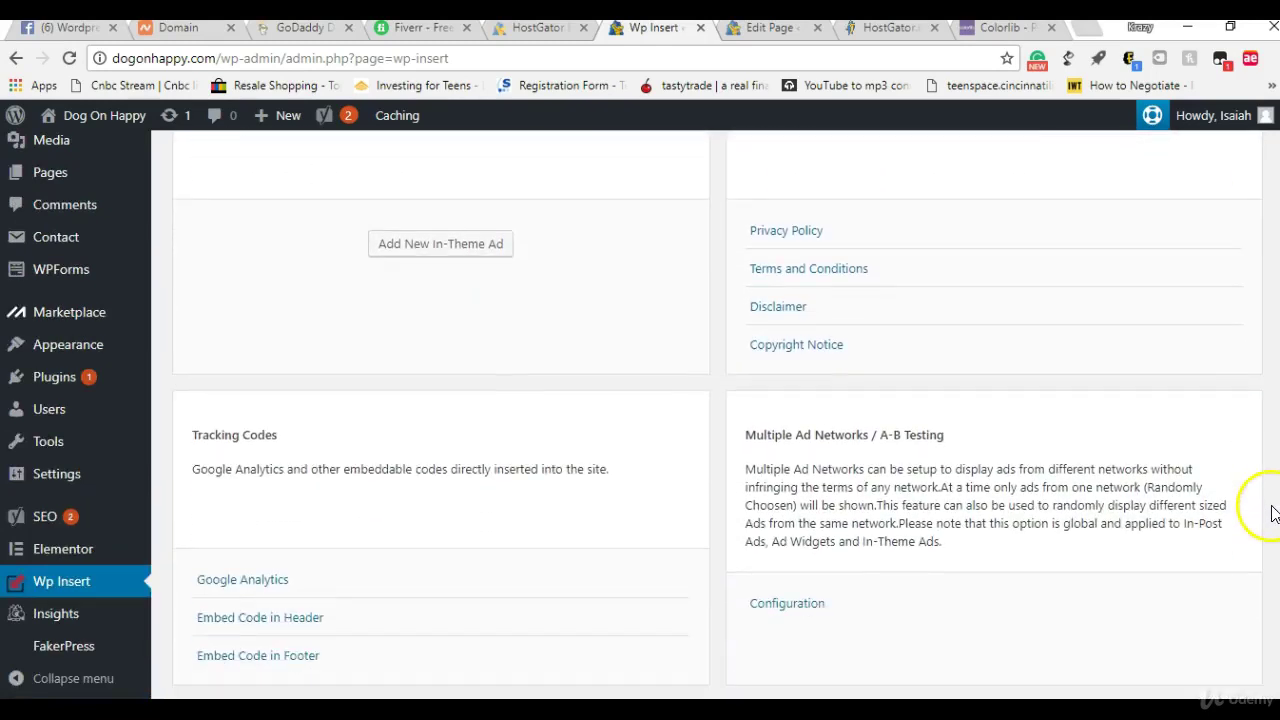
{"action": "scroll", "coordinate": [1260, 560], "scroll_direction": "down", "scroll_amount": 3}
{"action": "scroll", "coordinate": [1257, 540], "scroll_direction": "up", "scroll_amount": 6}
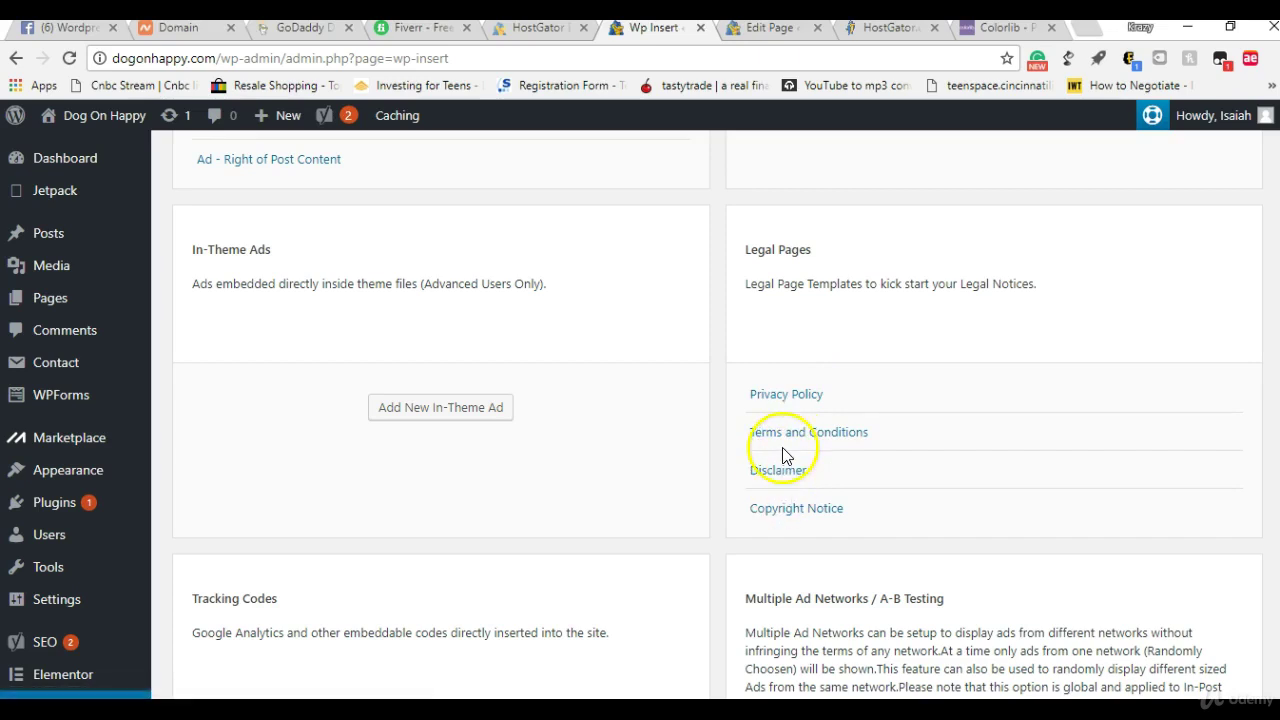
{"action": "left_click", "coordinate": [785, 397]}
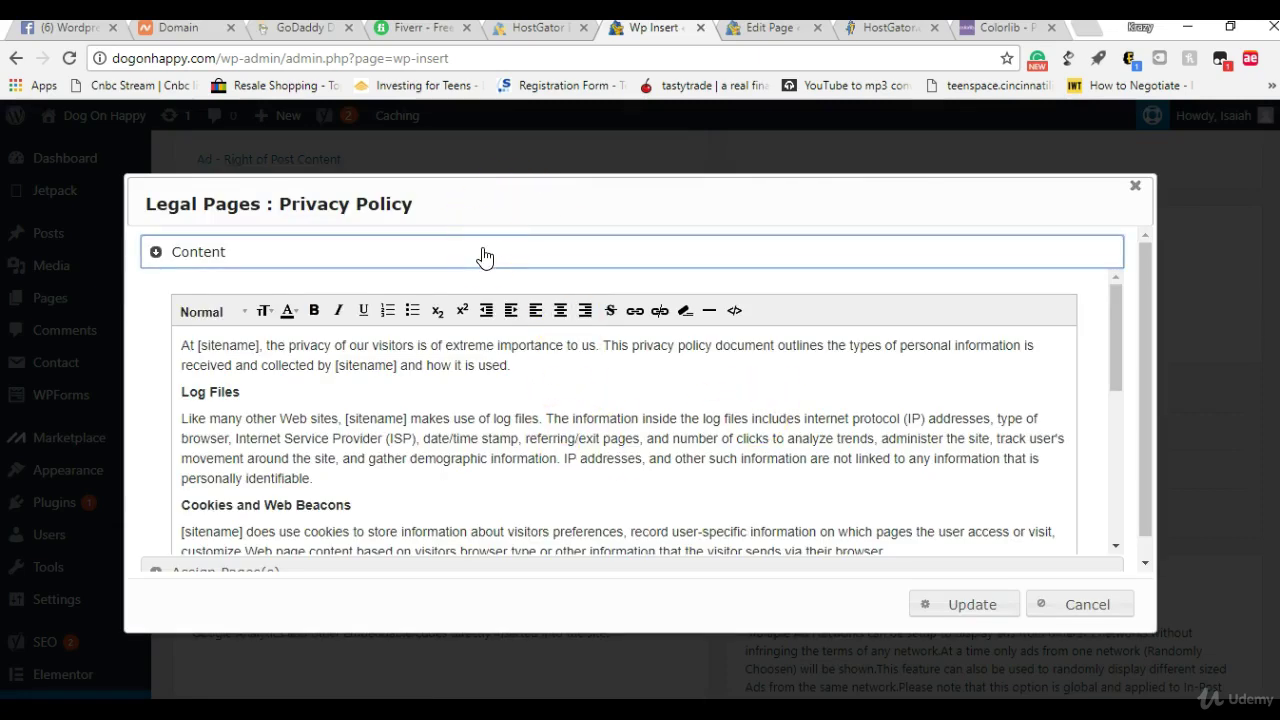
{"action": "left_click_drag", "start_coordinate": [1113, 302], "coordinate": [1137, 516]}
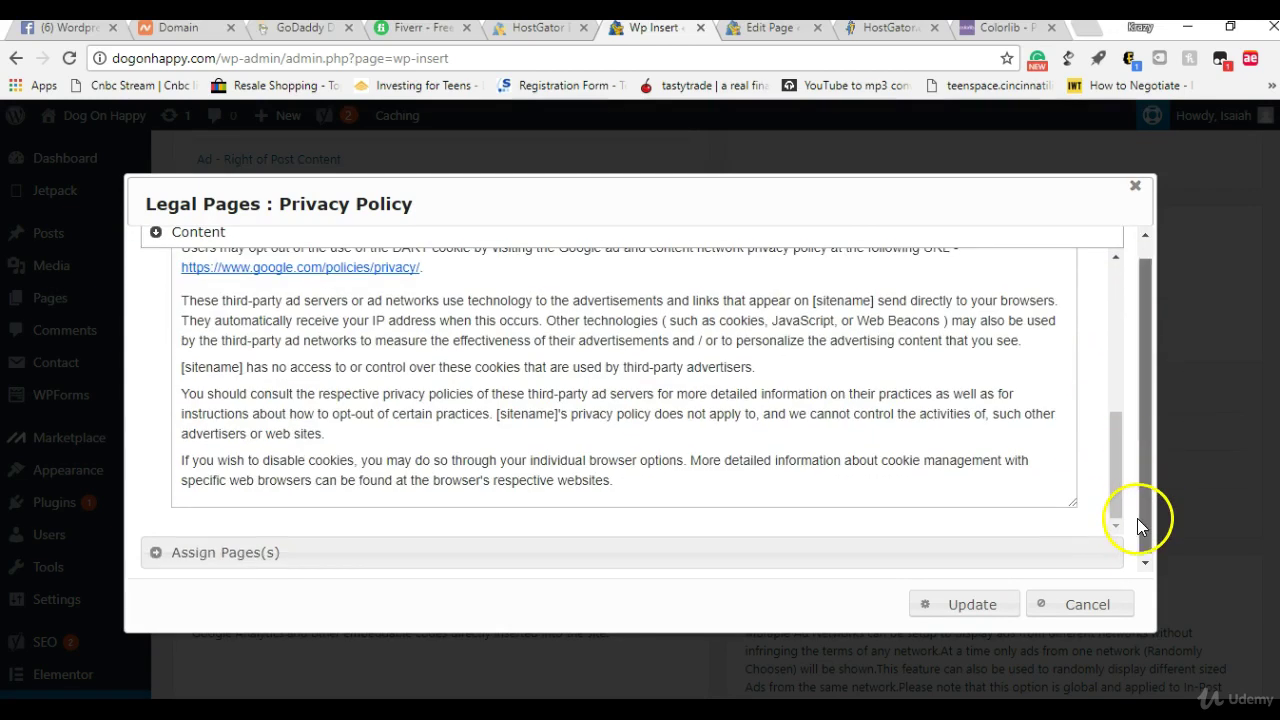
Assign the Privacy Policy page to the template and save the legal page settings.
{"action": "left_click", "coordinate": [940, 551]}
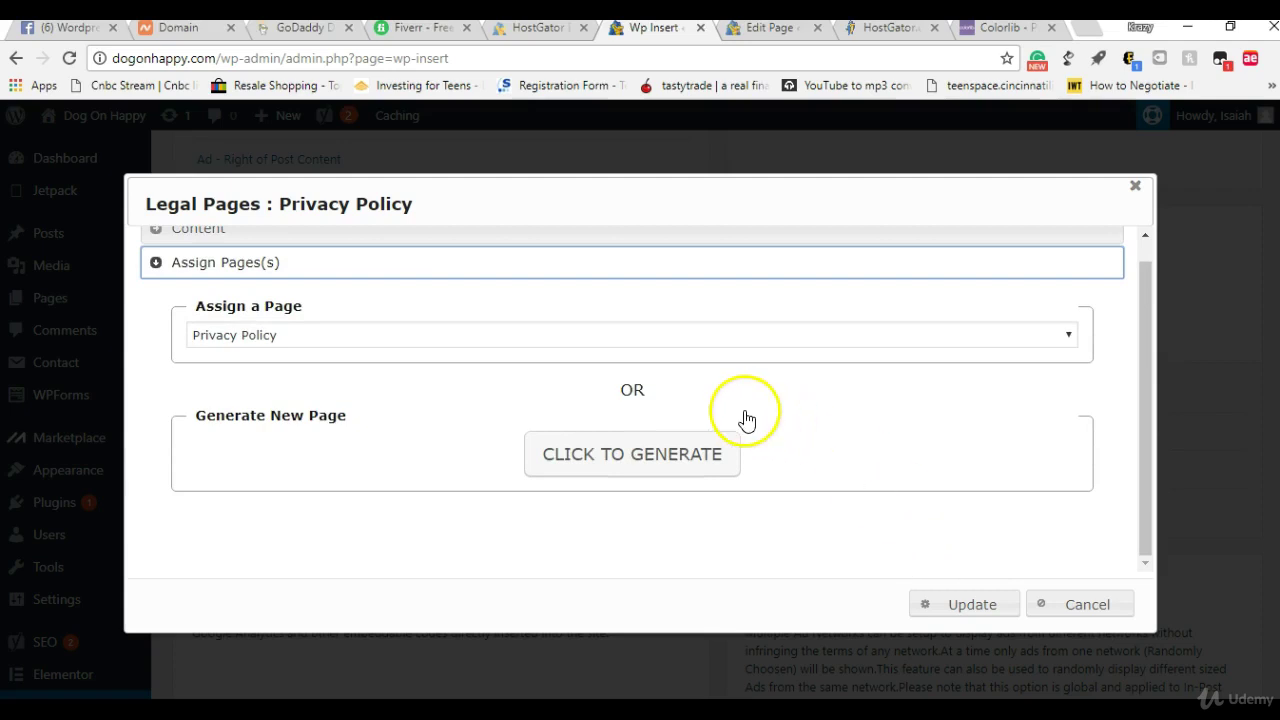
{"action": "left_click", "coordinate": [712, 346]}
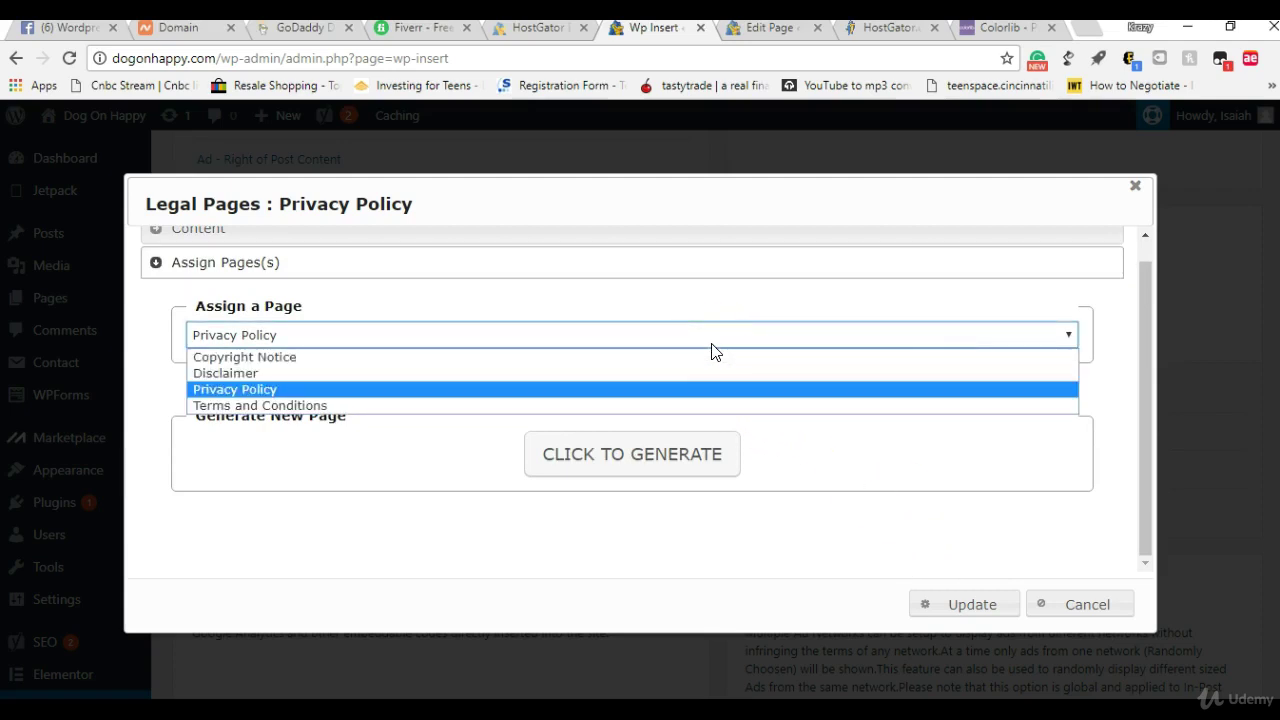
{"action": "left_click", "coordinate": [703, 394]}
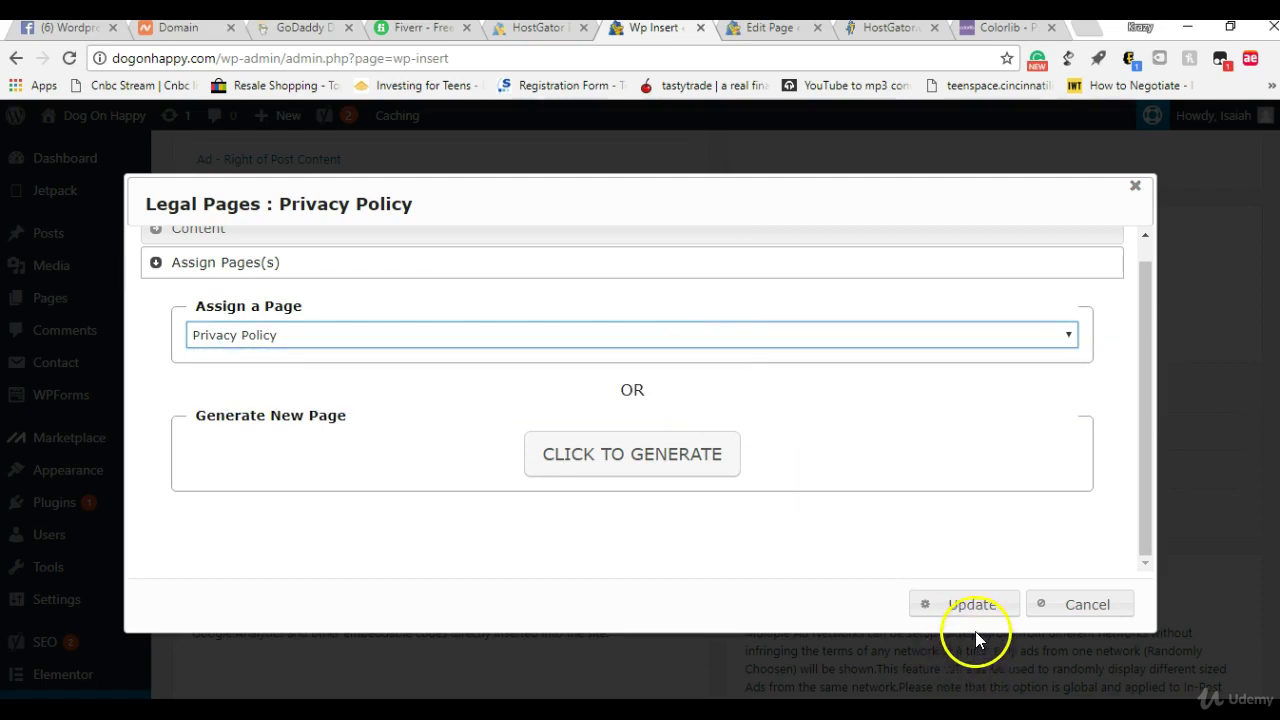
{"action": "left_click", "coordinate": [970, 606]}
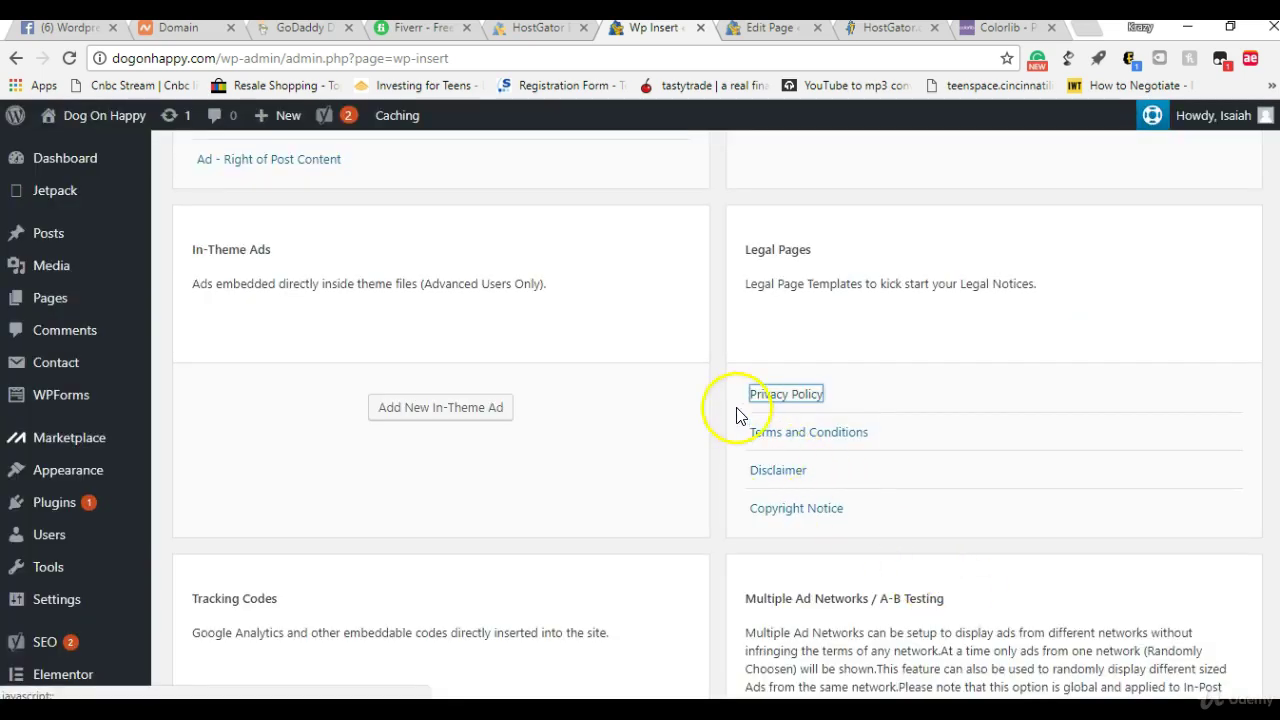
Reopen the Privacy Policy template, review its text to the end, and close it.
{"action": "left_click", "coordinate": [775, 398]}
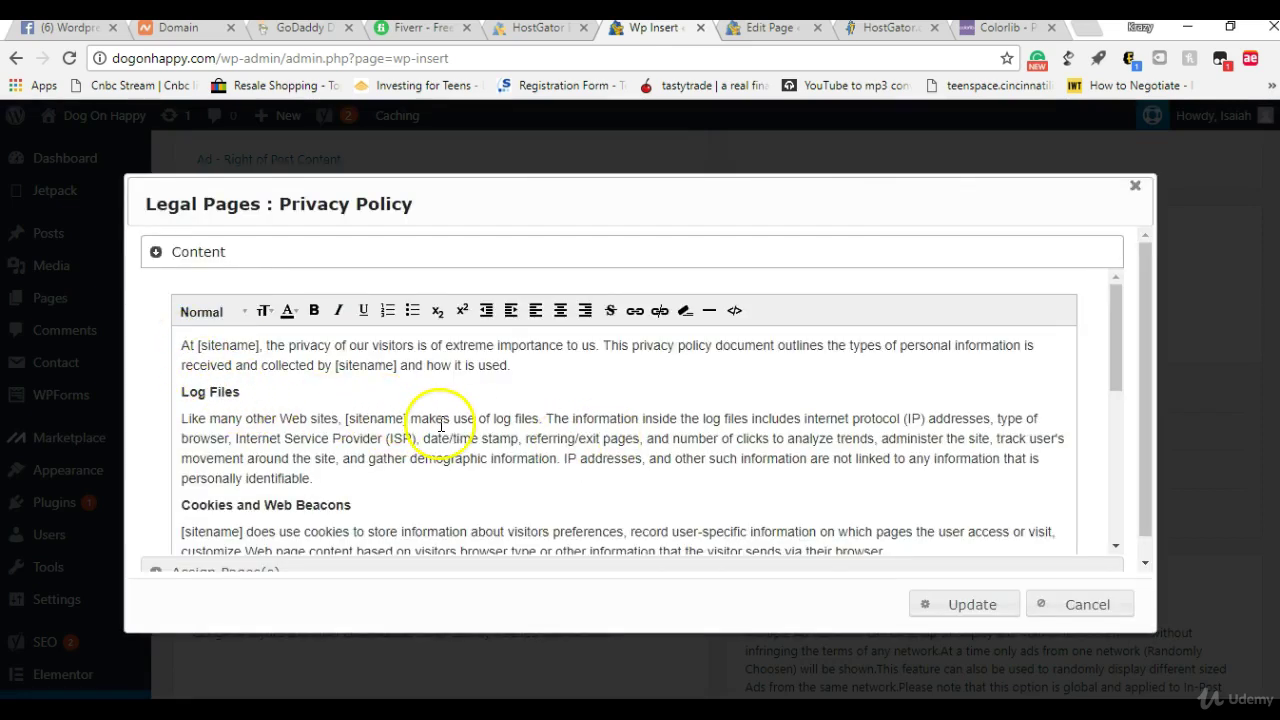
{"action": "left_click_drag", "start_coordinate": [1115, 307], "coordinate": [1102, 493]}
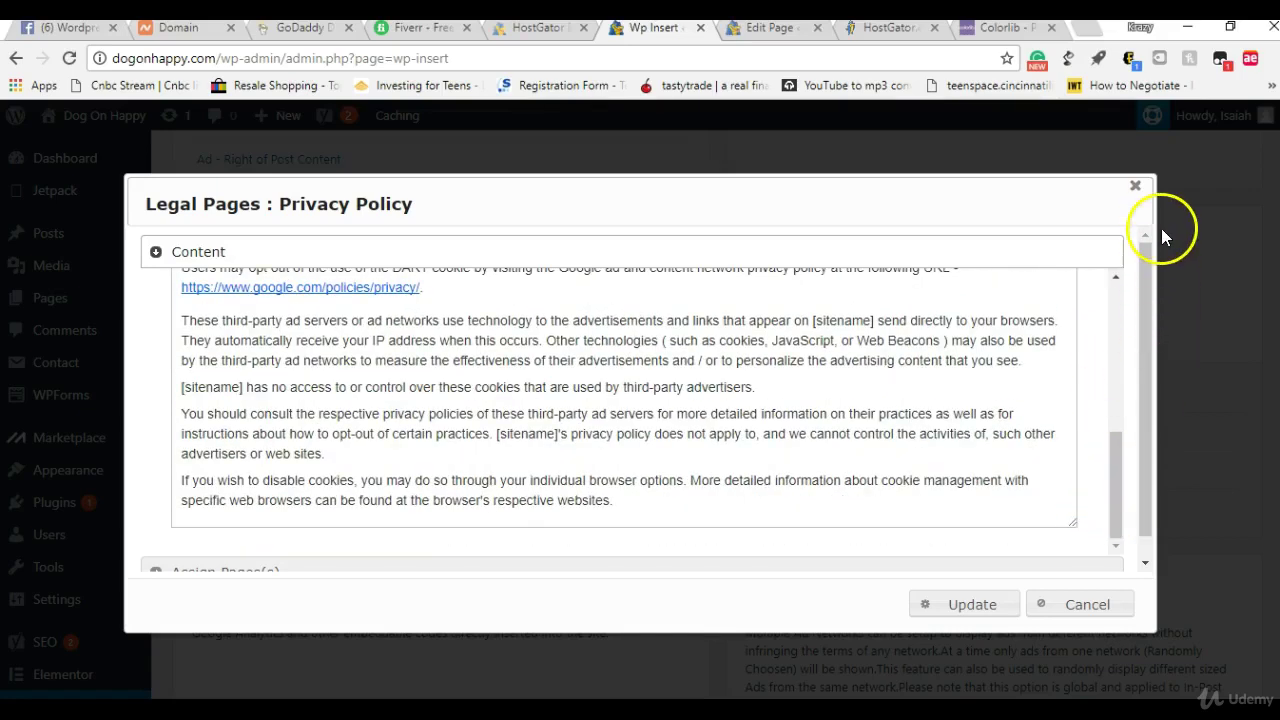
{"action": "left_click", "coordinate": [1136, 188]}
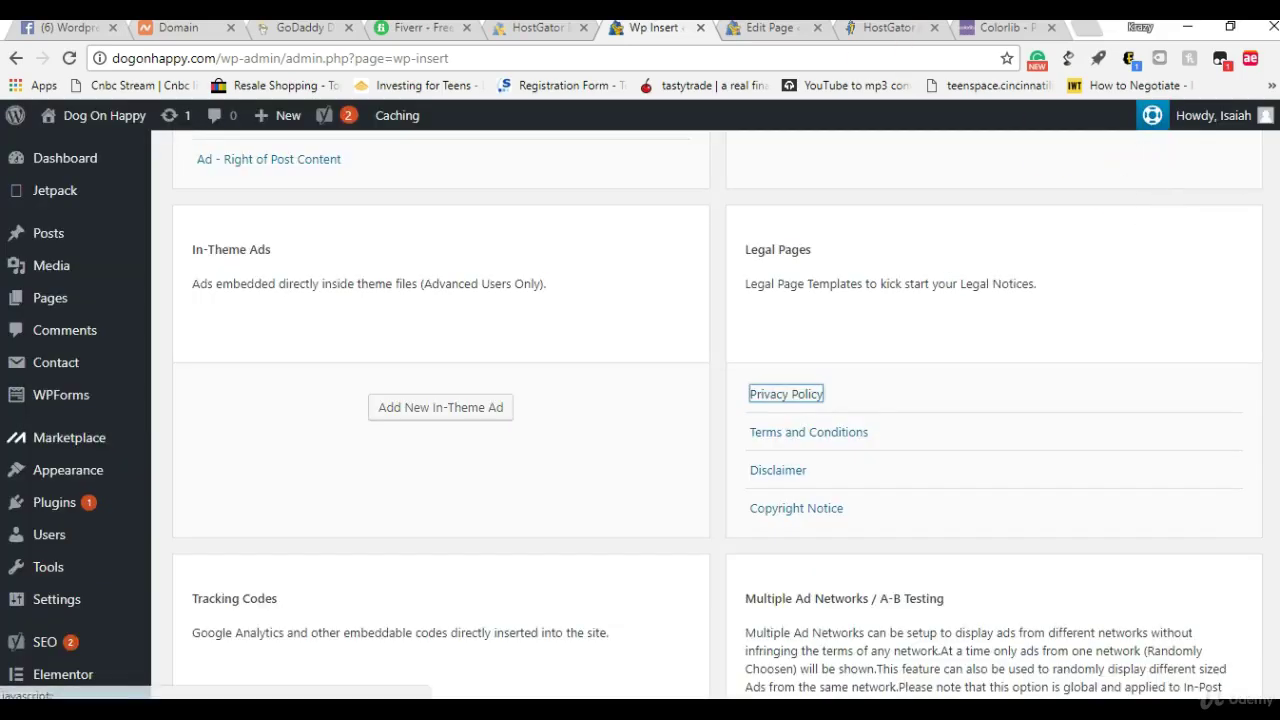
Open the Privacy Policy page for editing from the list of all pages and check its content area.
{"action": "left_click", "coordinate": [778, 34]}
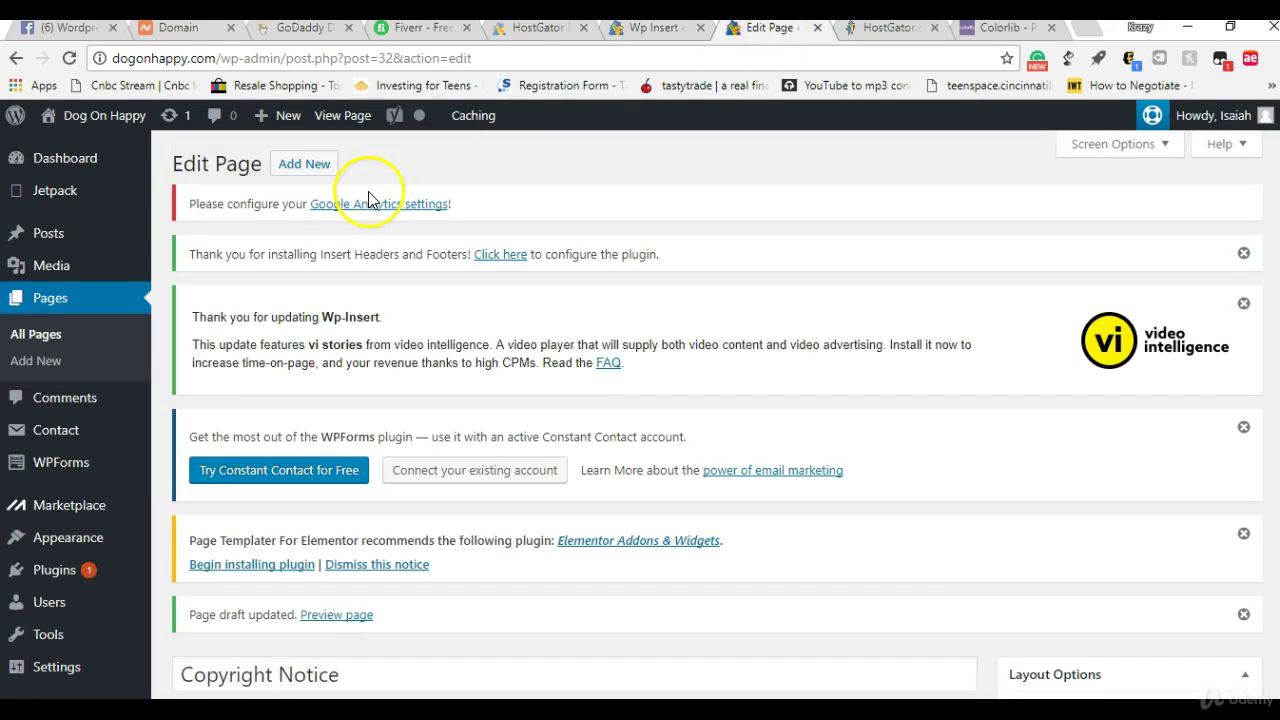
{"action": "left_click", "coordinate": [39, 334]}
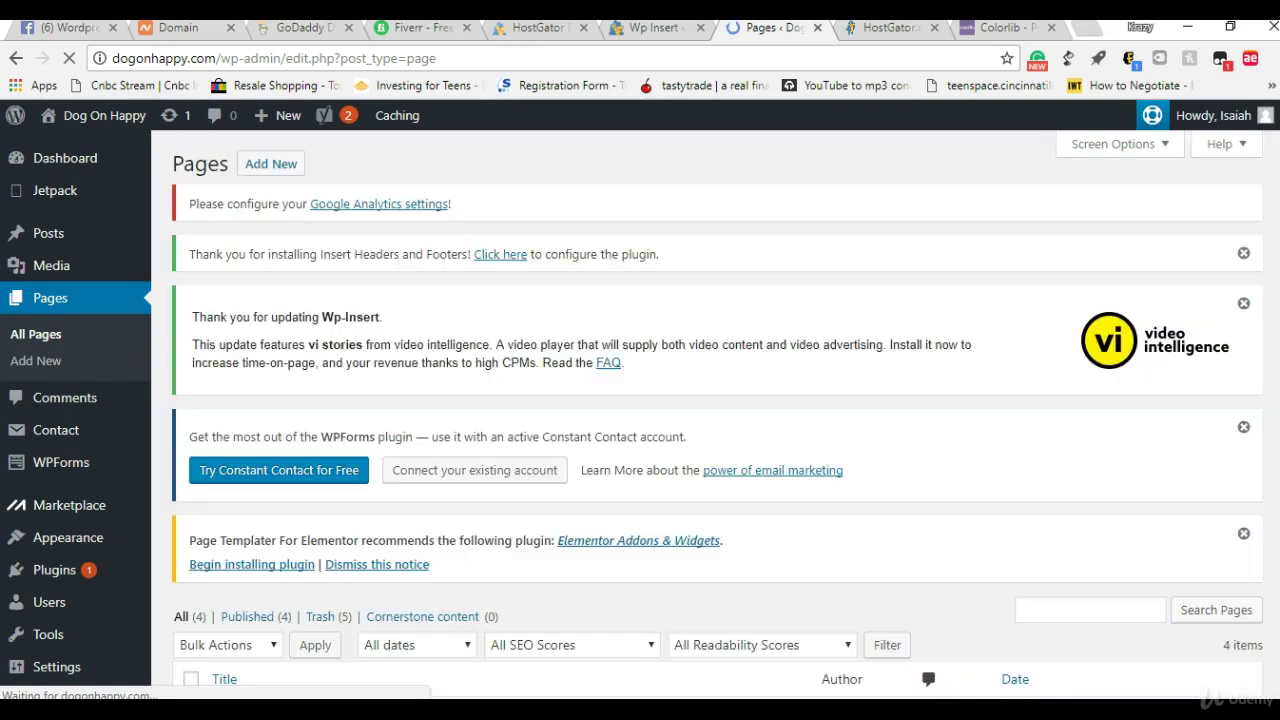
{"action": "scroll", "coordinate": [1100, 455], "scroll_direction": "down", "scroll_amount": 4}
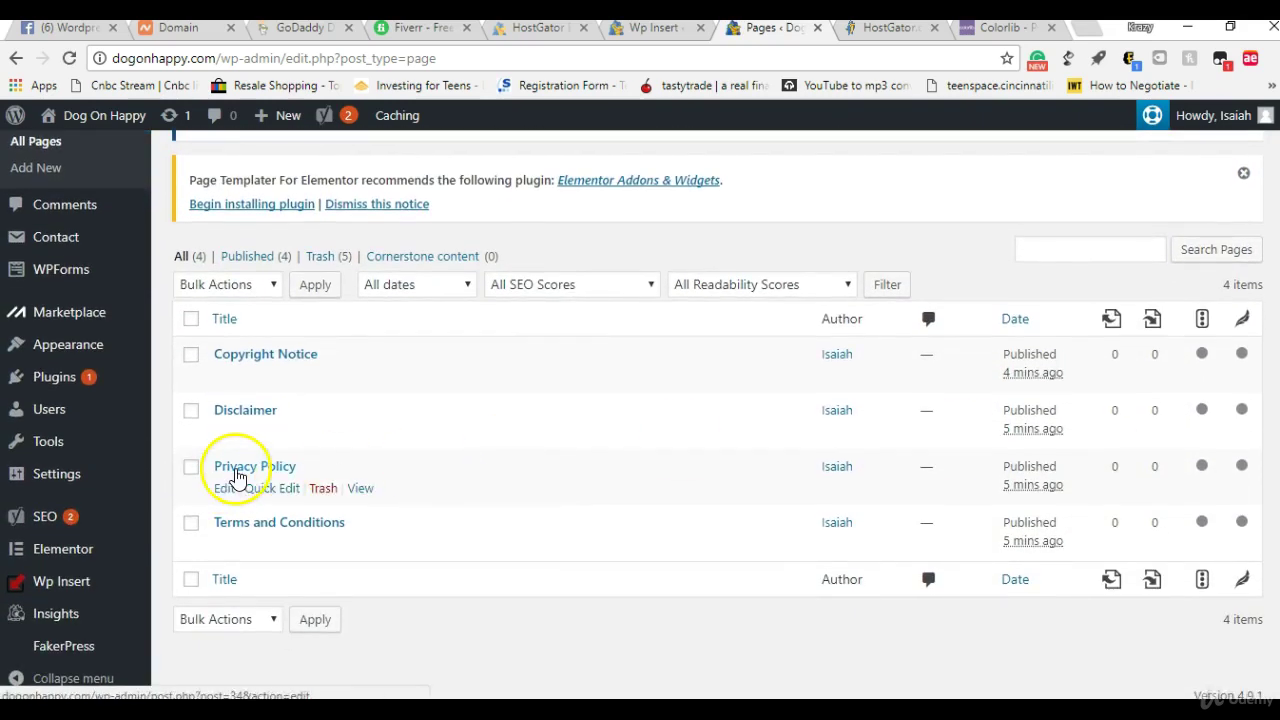
{"action": "left_click", "coordinate": [249, 472]}
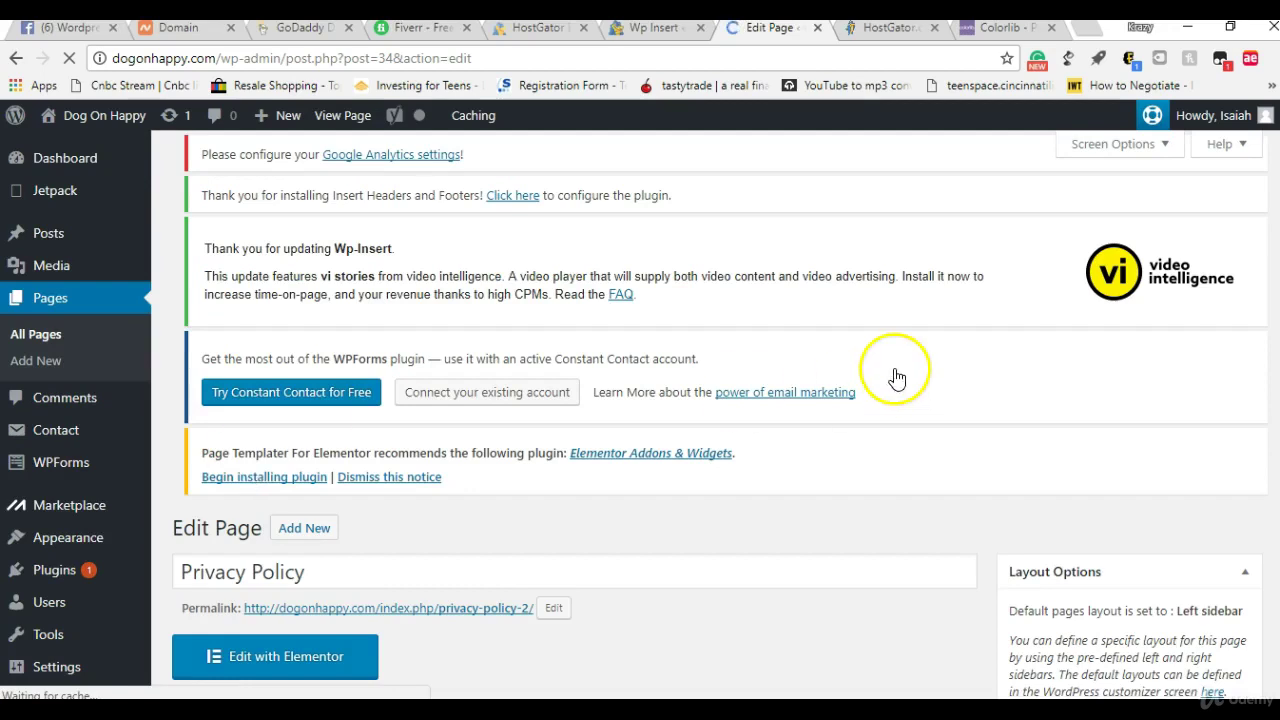
{"action": "scroll", "coordinate": [1257, 443], "scroll_direction": "down", "scroll_amount": 6}
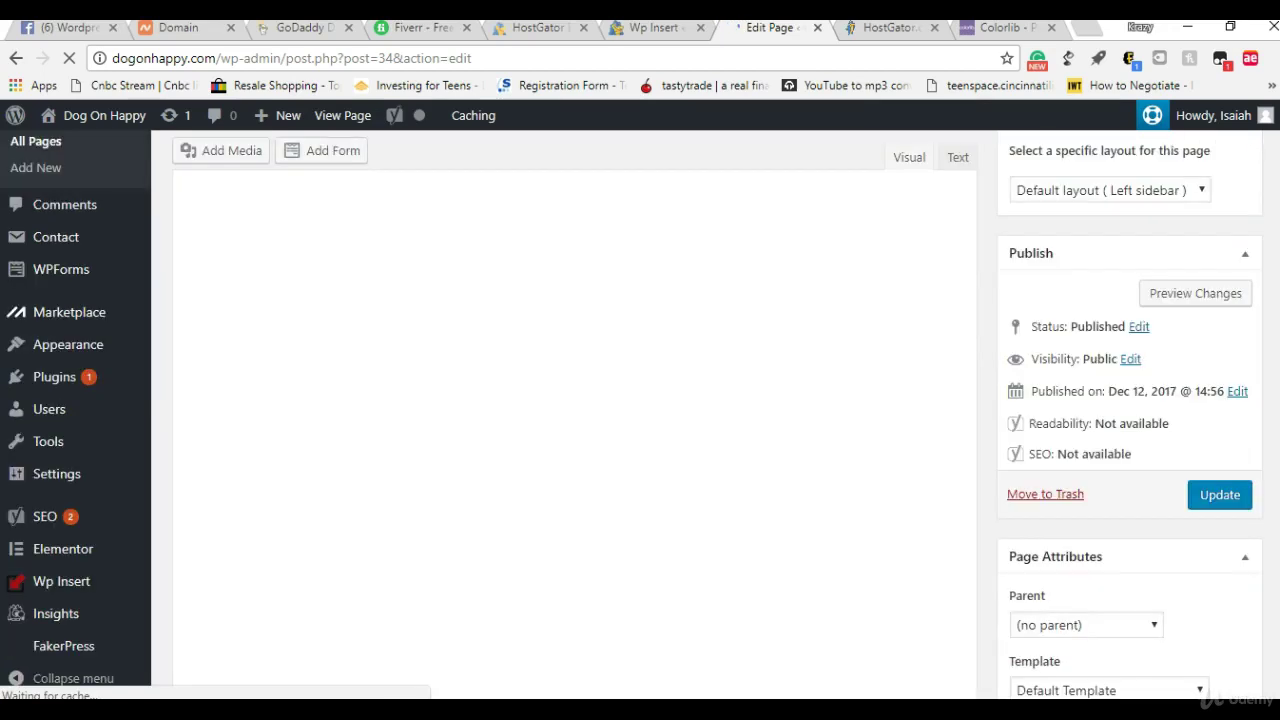
{"action": "scroll", "coordinate": [717, 414], "scroll_direction": "down", "scroll_amount": 1}
{"action": "scroll", "coordinate": [717, 414], "scroll_direction": "up", "scroll_amount": 4}
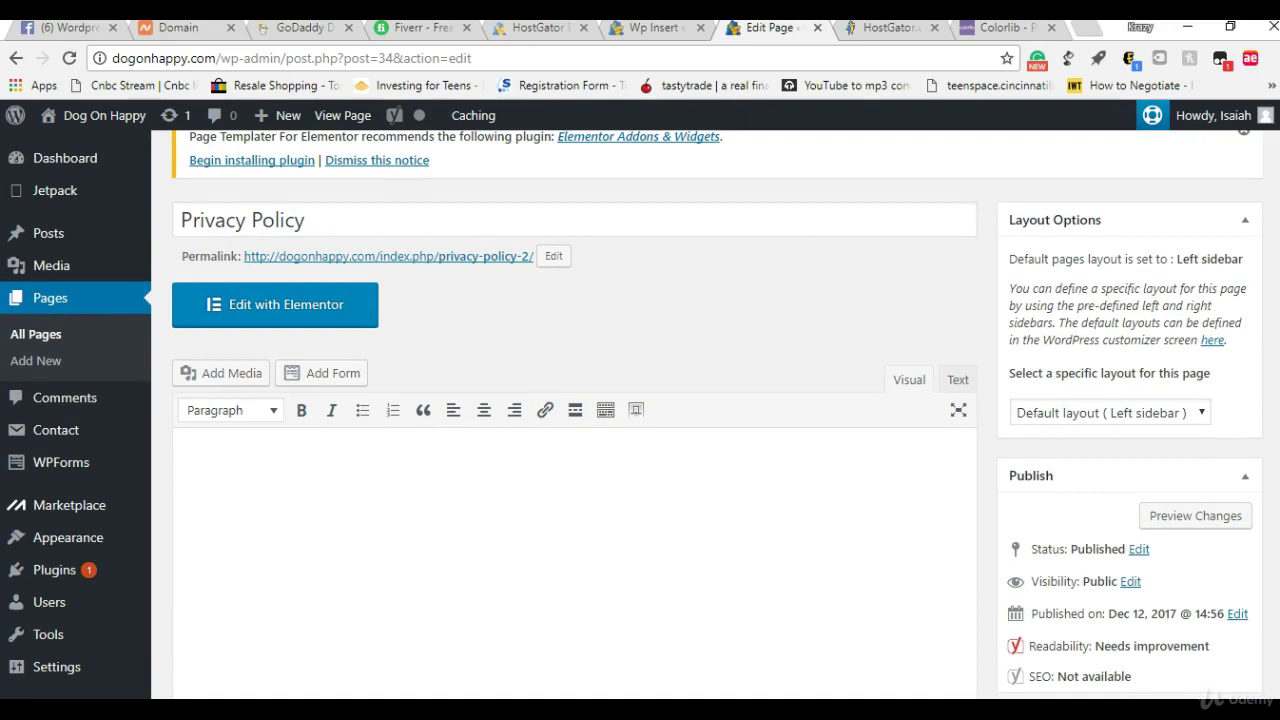
{"action": "scroll", "coordinate": [717, 414], "scroll_direction": "up", "scroll_amount": 1}
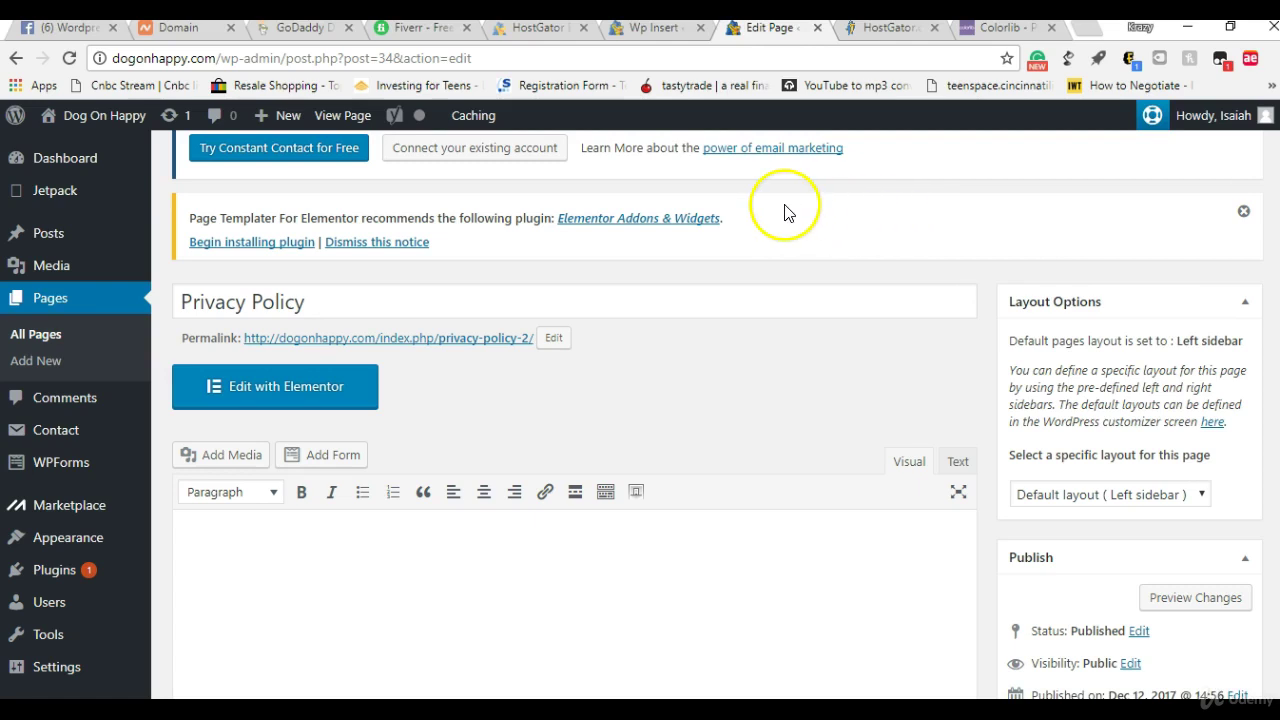
Return to Wp Insert's Privacy Policy template, select Privacy Policy as its assigned page again, and save the settings.
{"action": "left_click", "coordinate": [672, 34]}
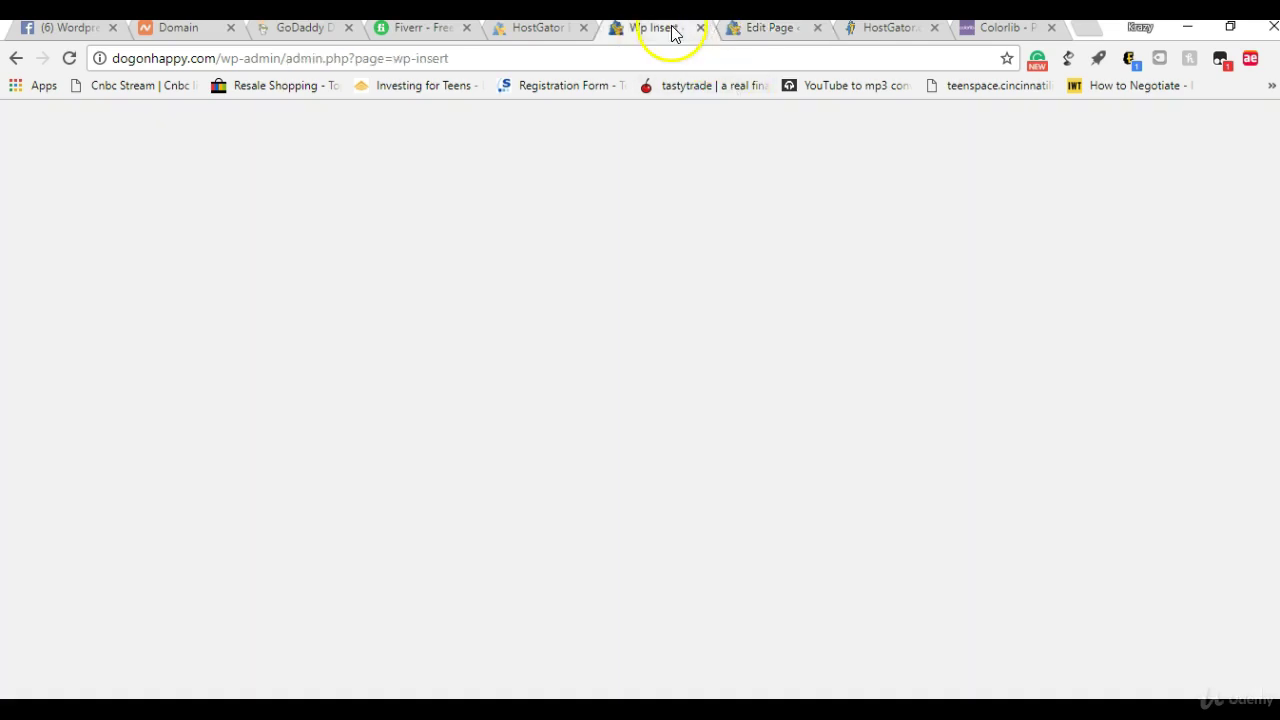
{"action": "left_click", "coordinate": [768, 390]}
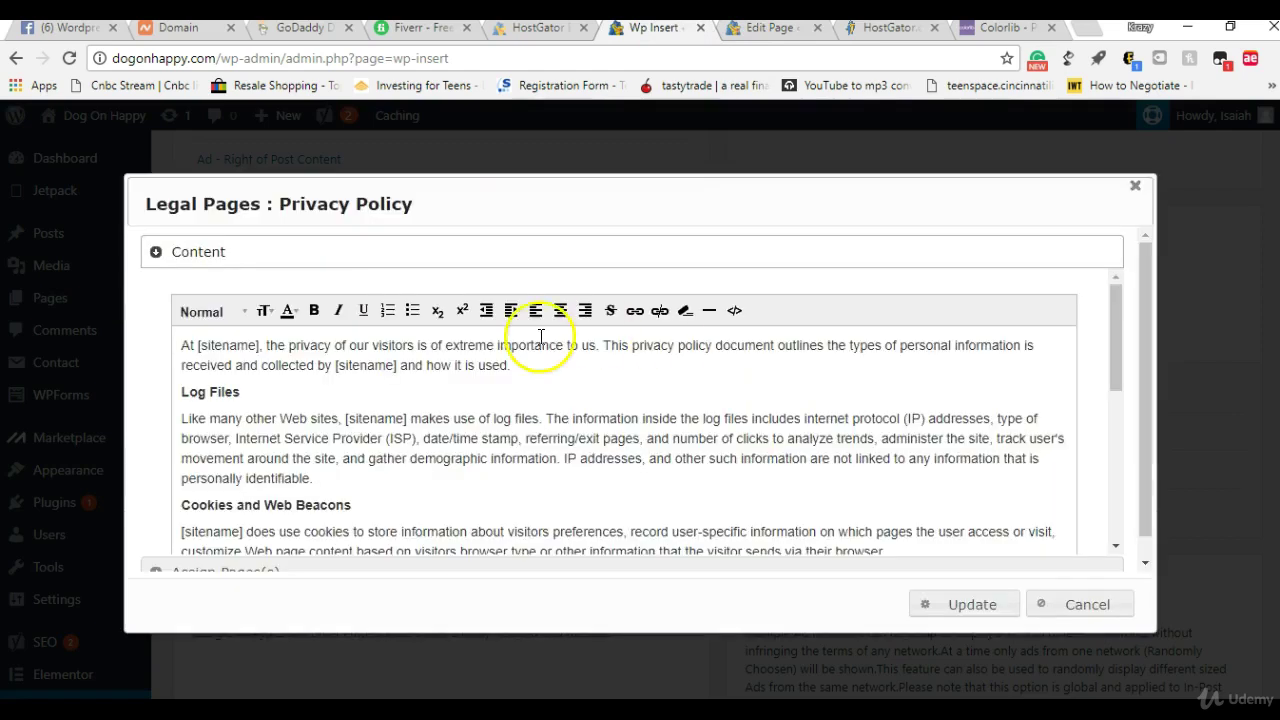
{"action": "left_click_drag", "start_coordinate": [1112, 367], "coordinate": [1084, 564]}
{"action": "left_click", "coordinate": [1060, 566]}
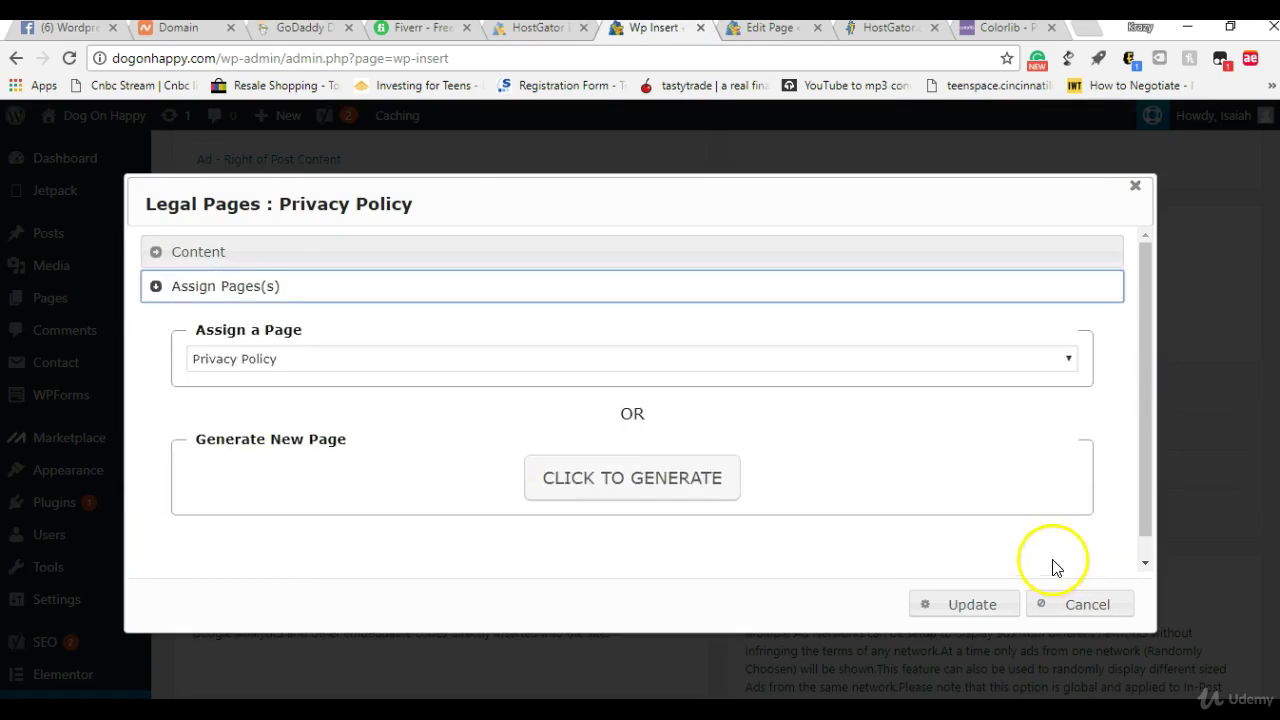
{"action": "left_click", "coordinate": [575, 366]}
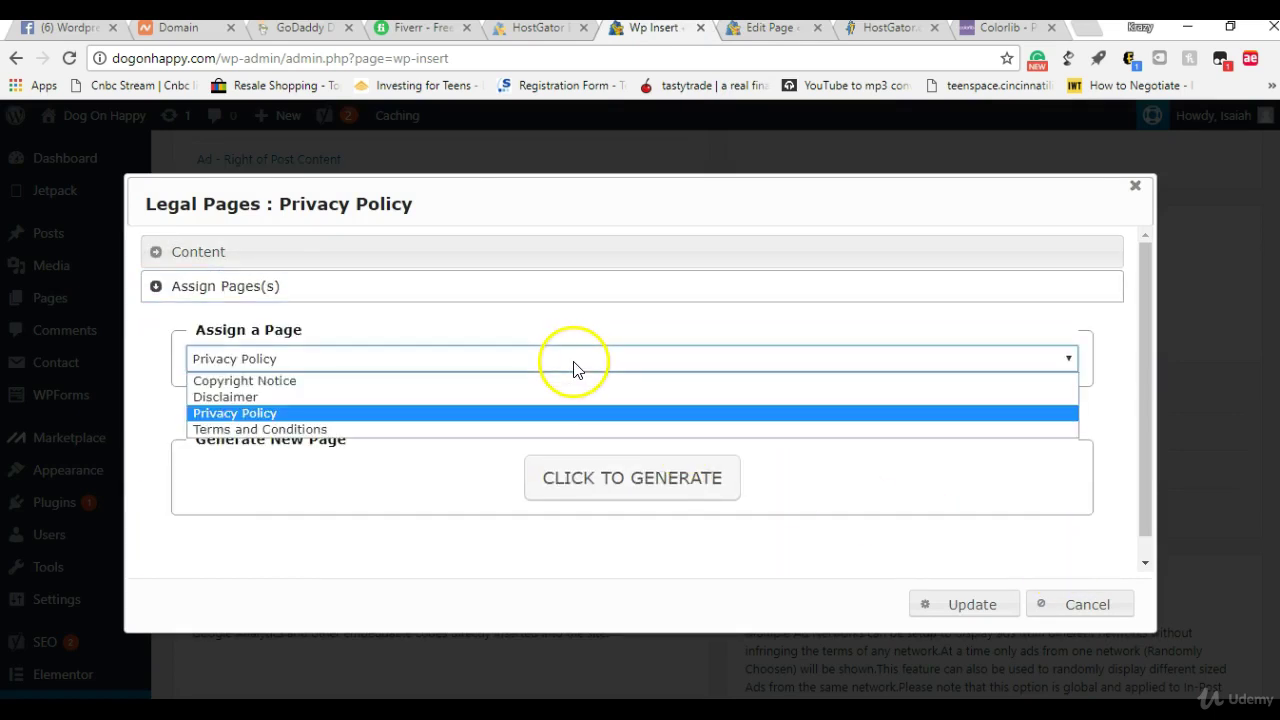
{"action": "left_click", "coordinate": [573, 413]}
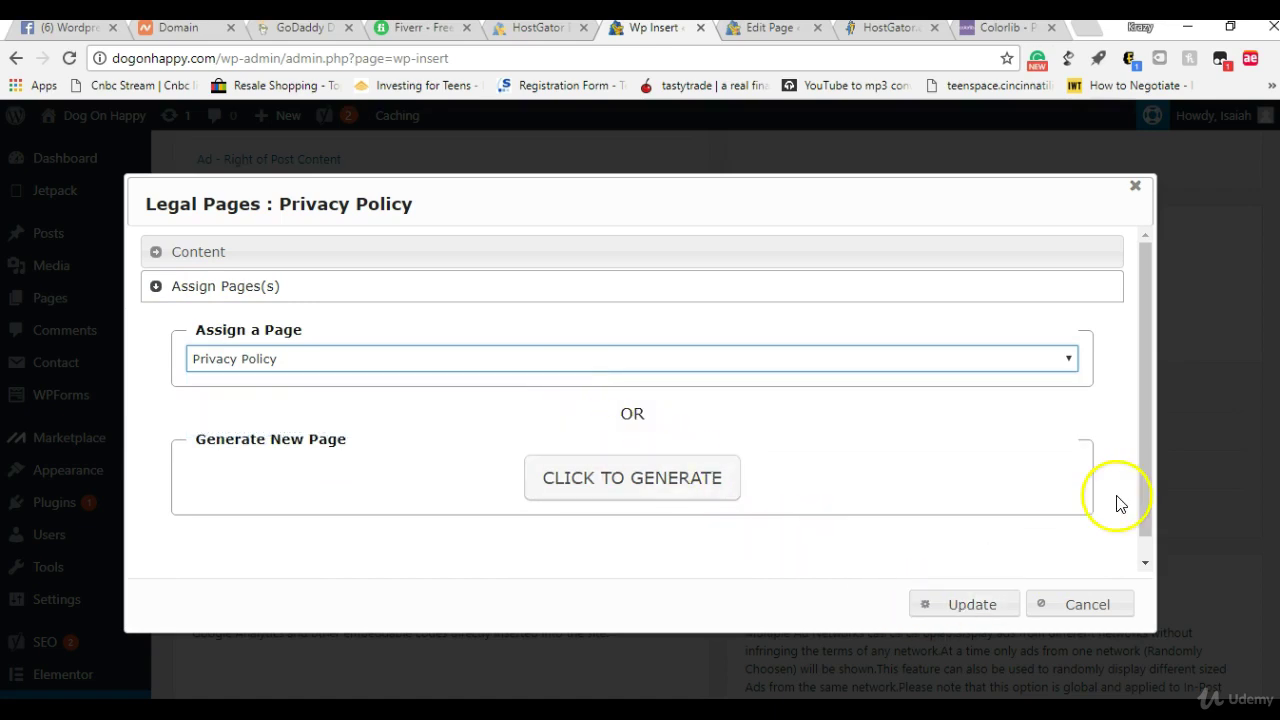
{"action": "left_click_drag", "start_coordinate": [1142, 488], "coordinate": [1146, 443]}
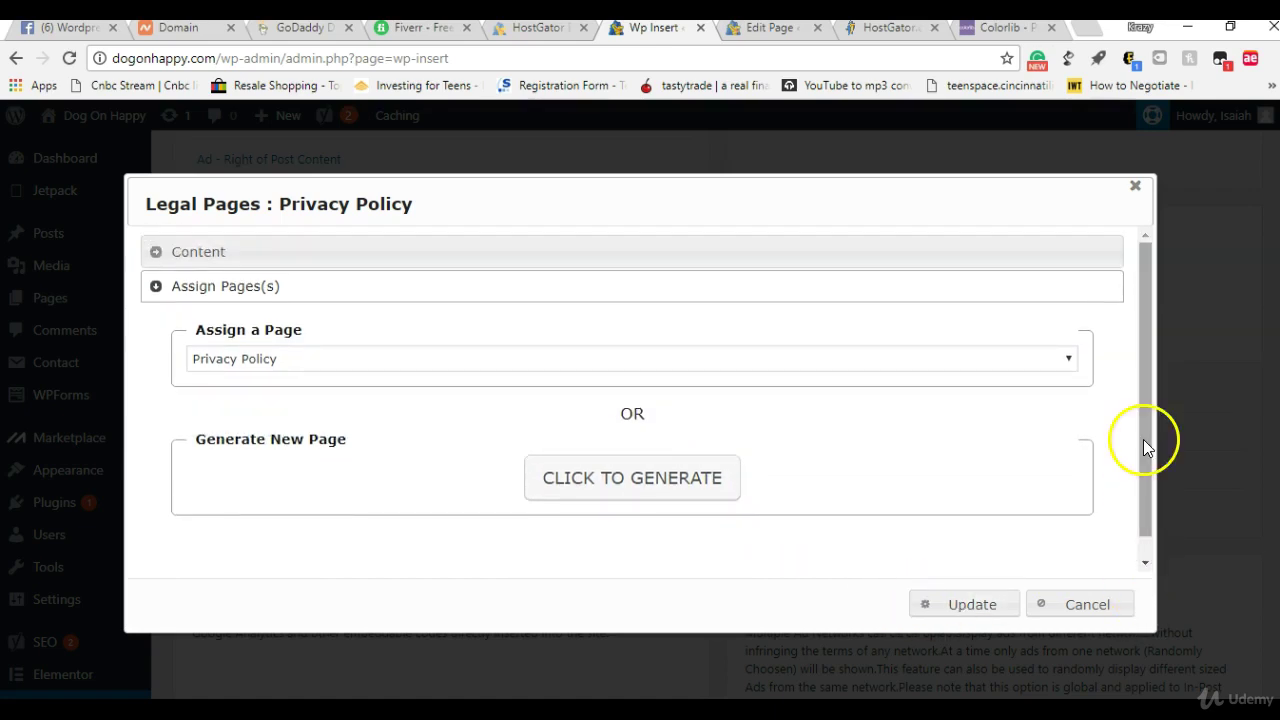
{"action": "left_click", "coordinate": [971, 604]}
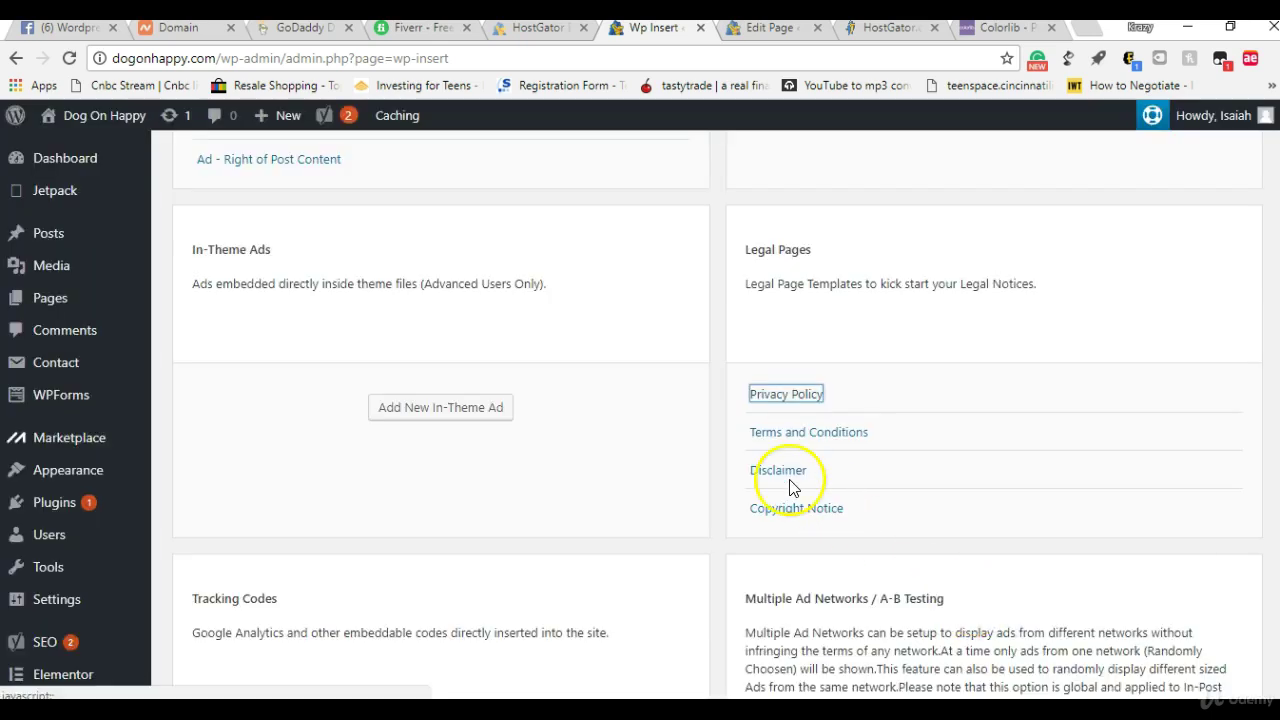
Copy the entire text of Wp Insert's Privacy Policy template.
{"action": "left_click", "coordinate": [785, 395]}
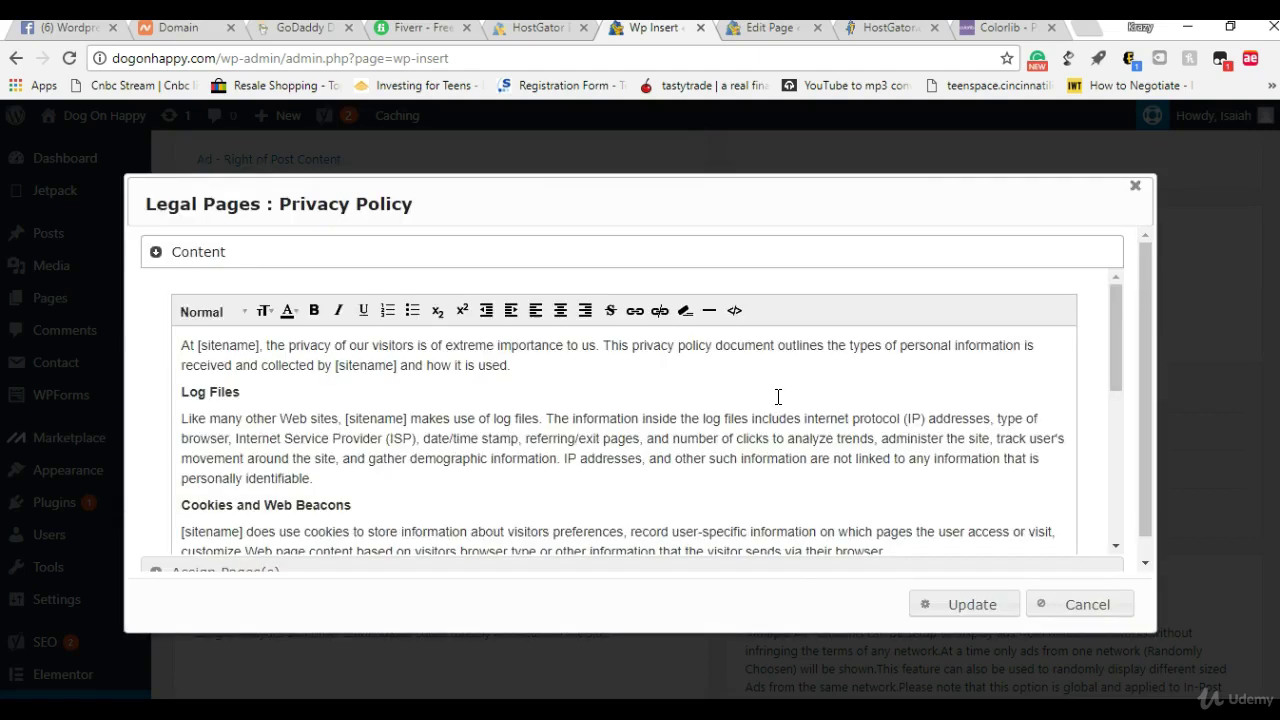
{"action": "left_click_drag", "start_coordinate": [173, 347], "coordinate": [623, 503]}
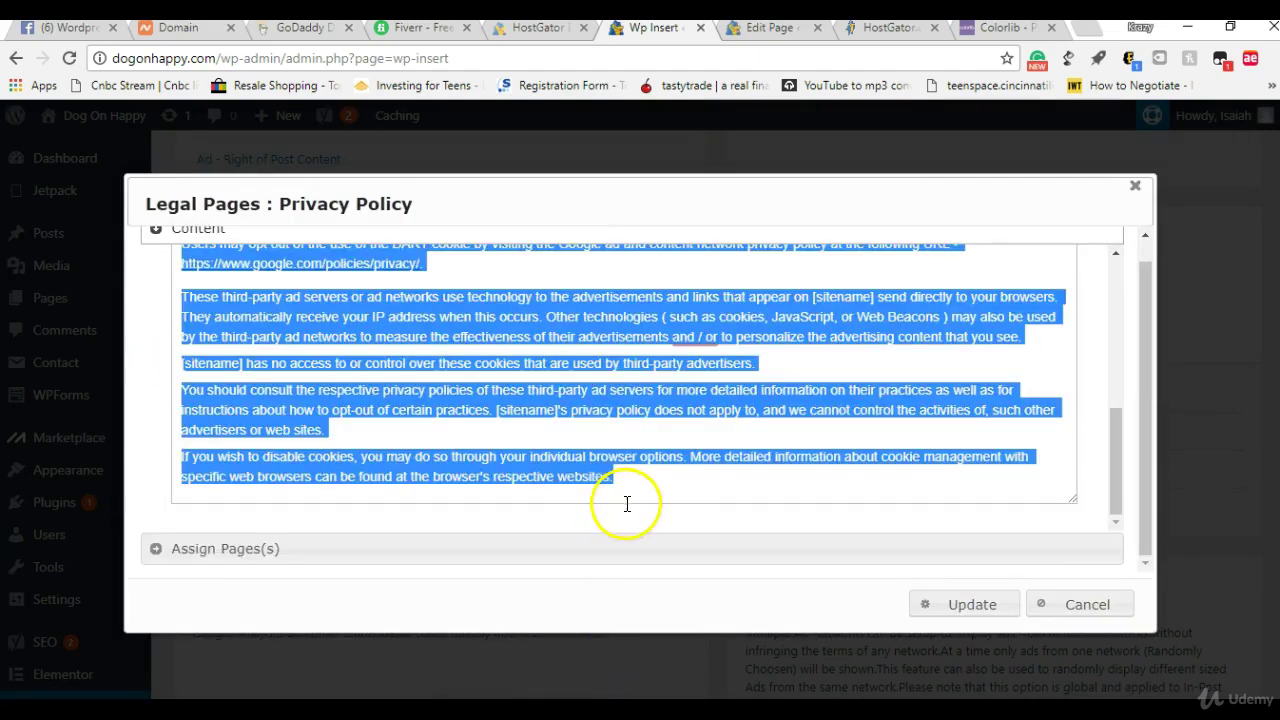
{"action": "right_click", "coordinate": [594, 399]}
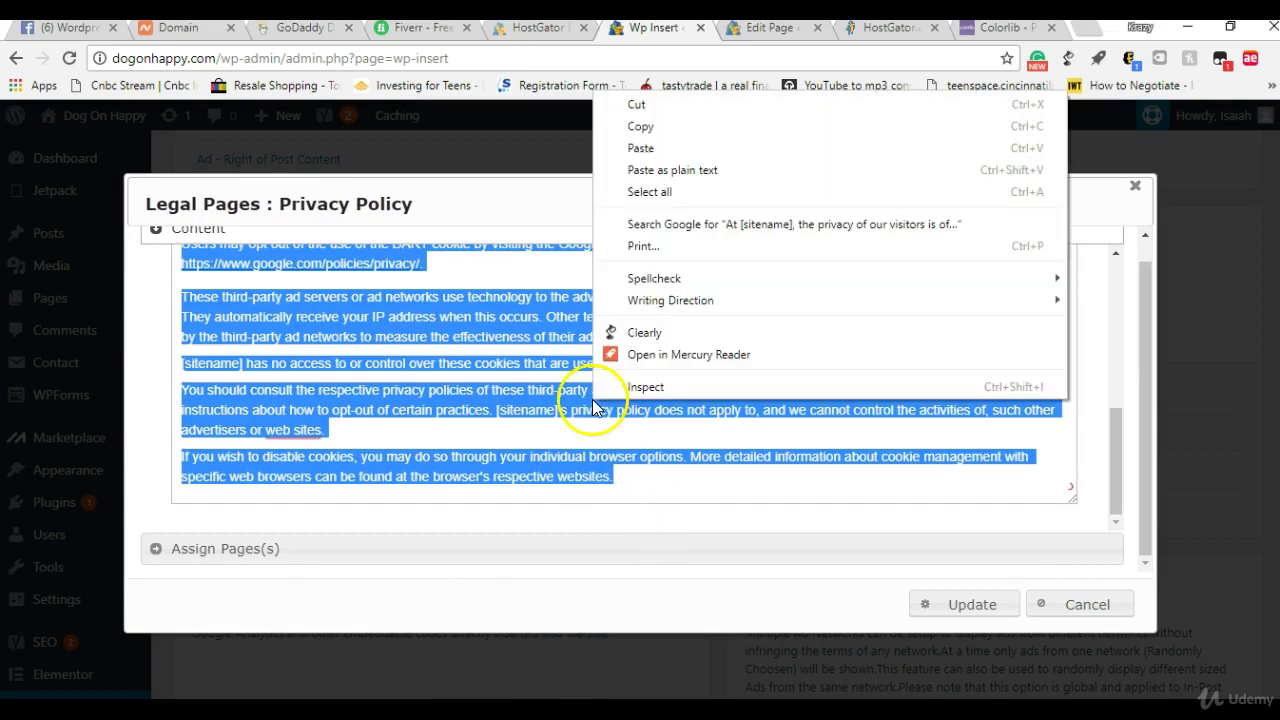
{"action": "left_click", "coordinate": [633, 126]}
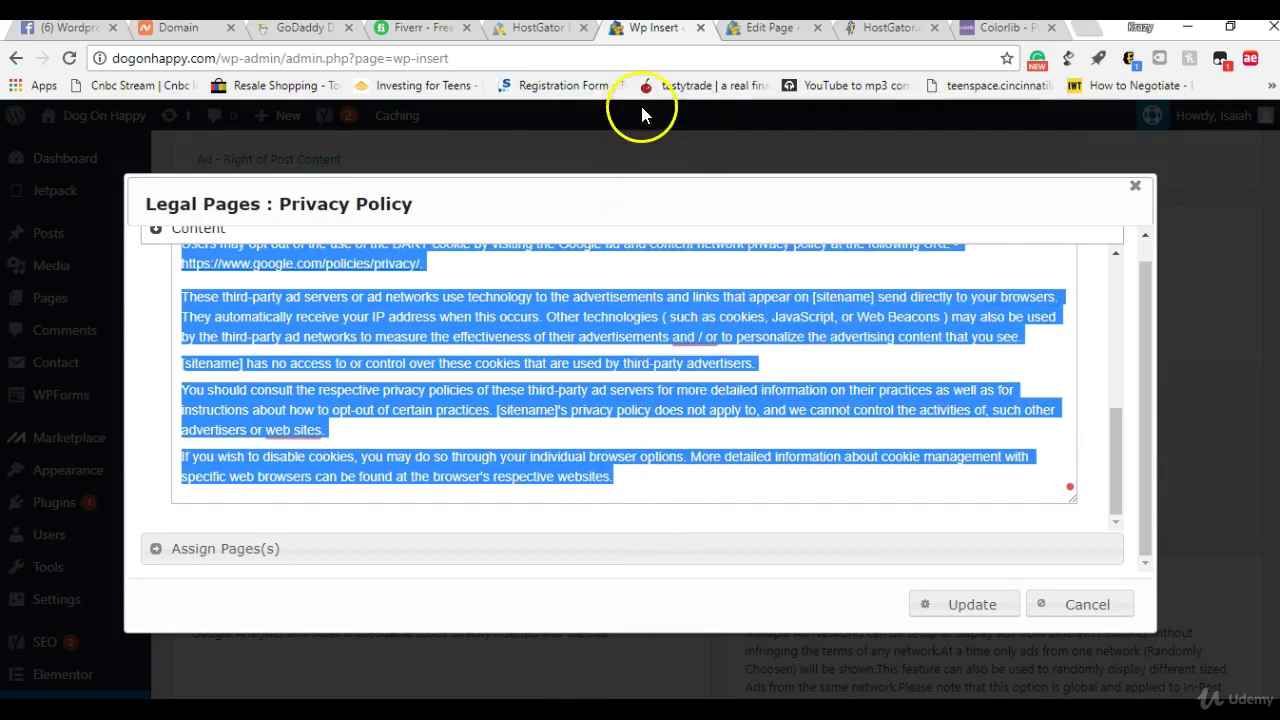
Paste the copied template text into the body of the Privacy Policy page.
{"action": "left_click", "coordinate": [769, 30]}
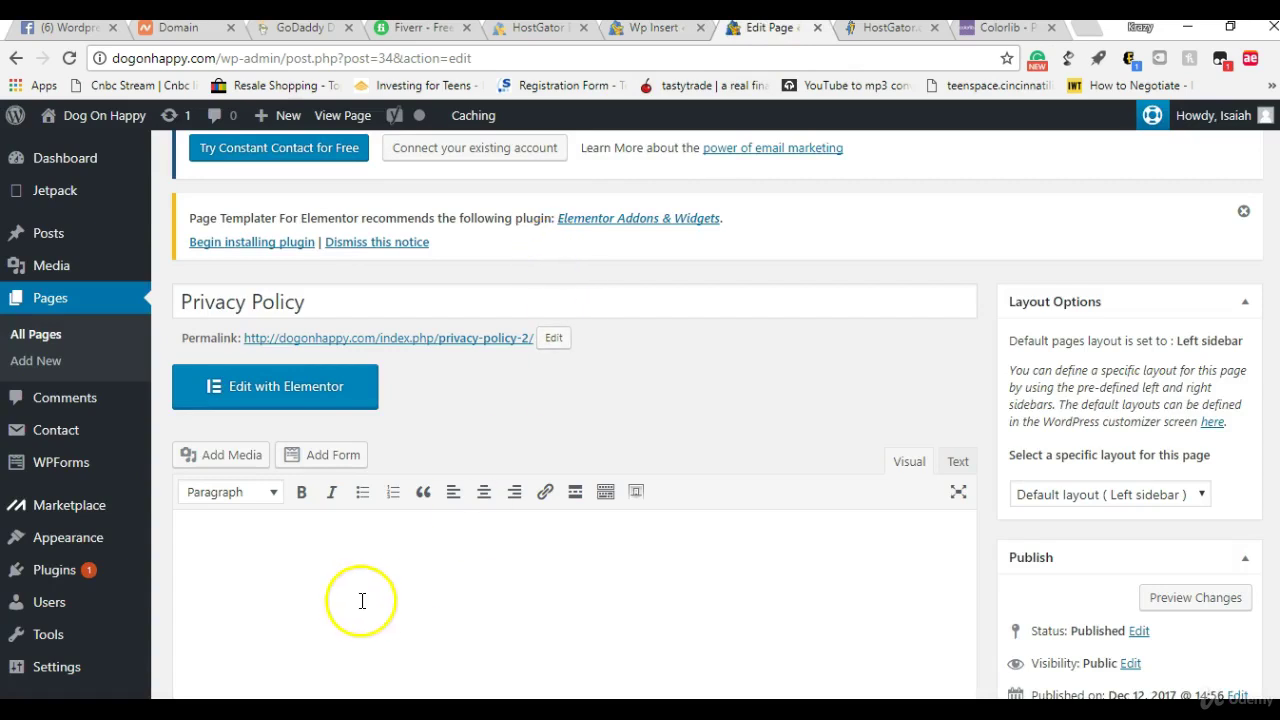
{"action": "right_click", "coordinate": [310, 575]}
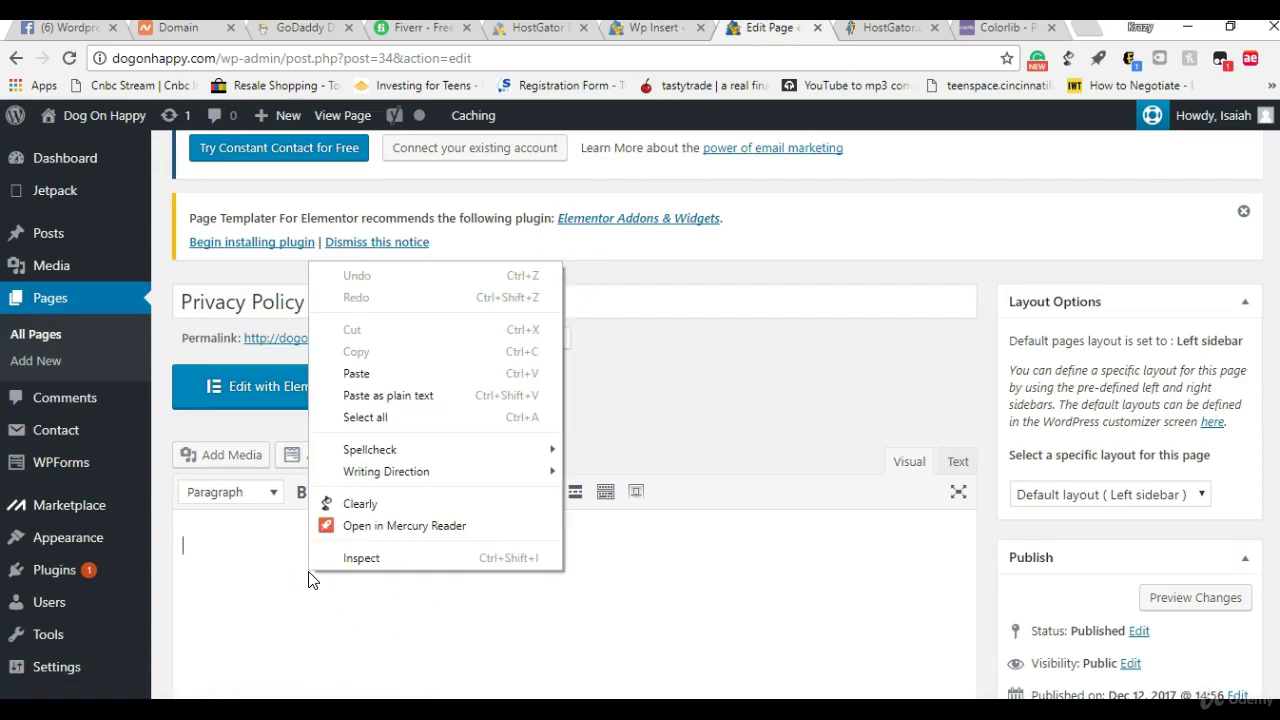
{"action": "left_click", "coordinate": [350, 373]}
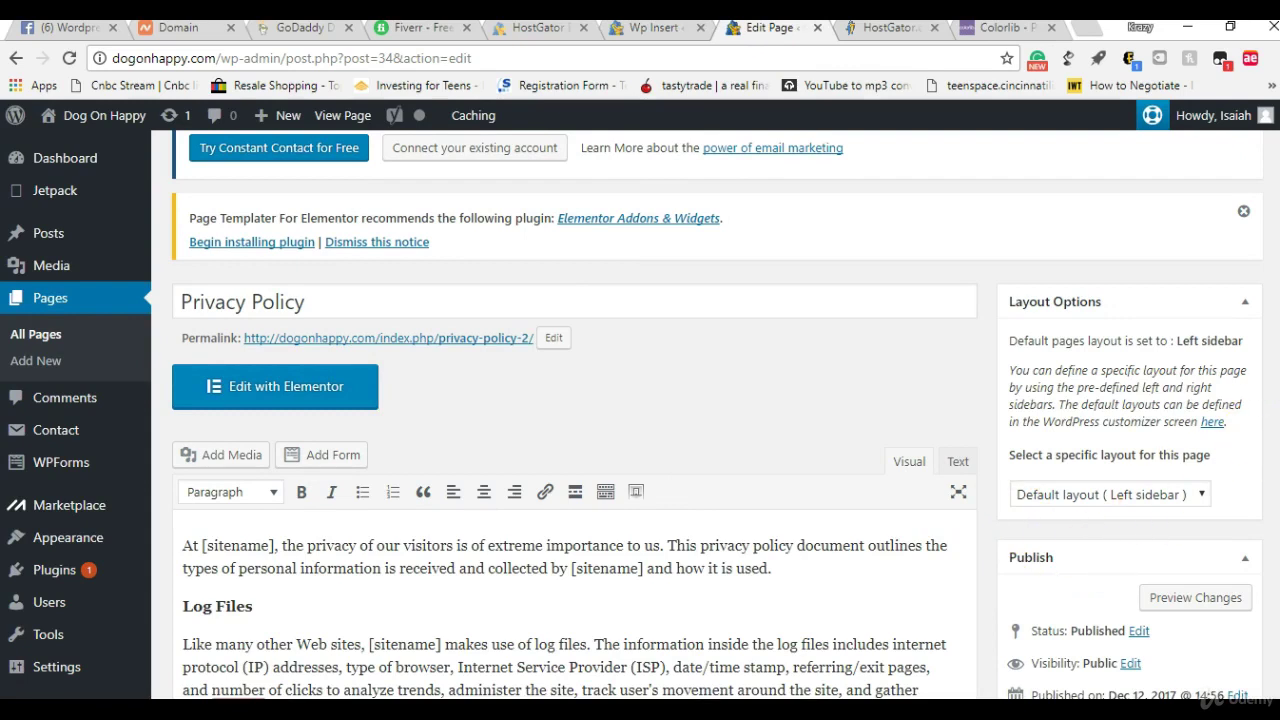
Preview the changes made to the Privacy Policy page.
{"action": "scroll", "coordinate": [640, 416], "scroll_direction": "down", "scroll_amount": 2}
{"action": "left_click", "coordinate": [1232, 572]}
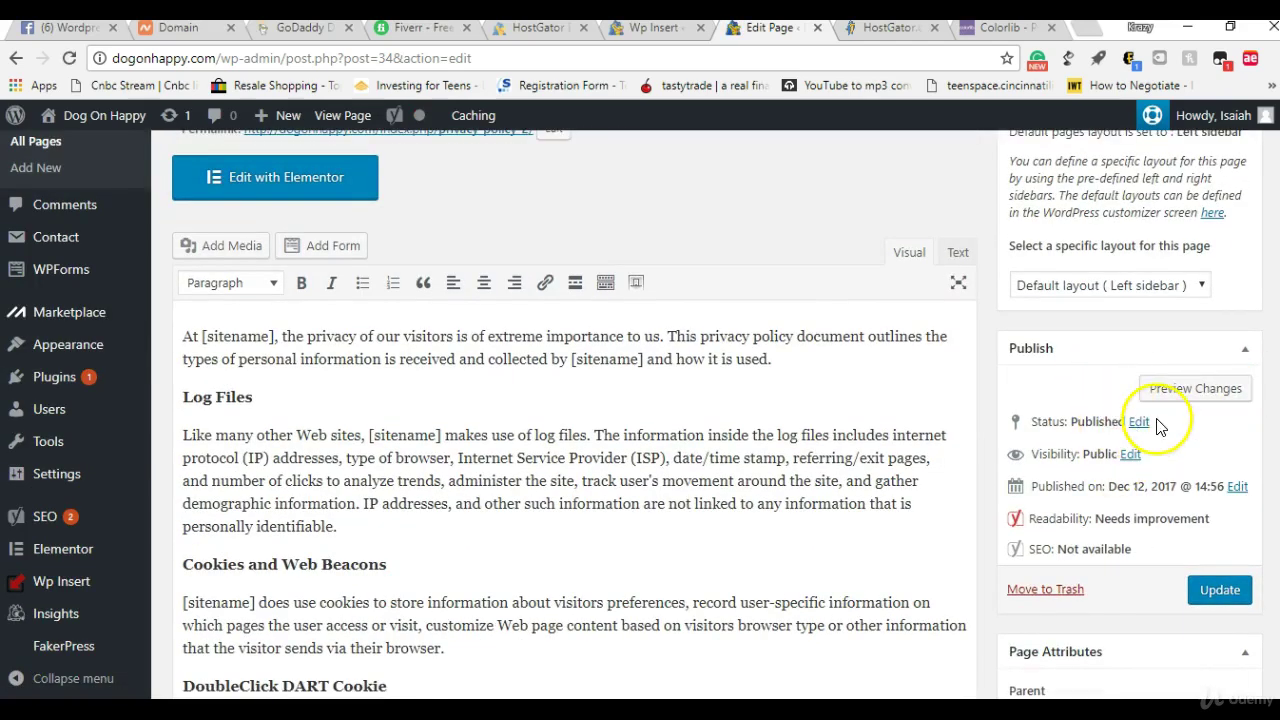
{"action": "left_click", "coordinate": [1168, 398]}
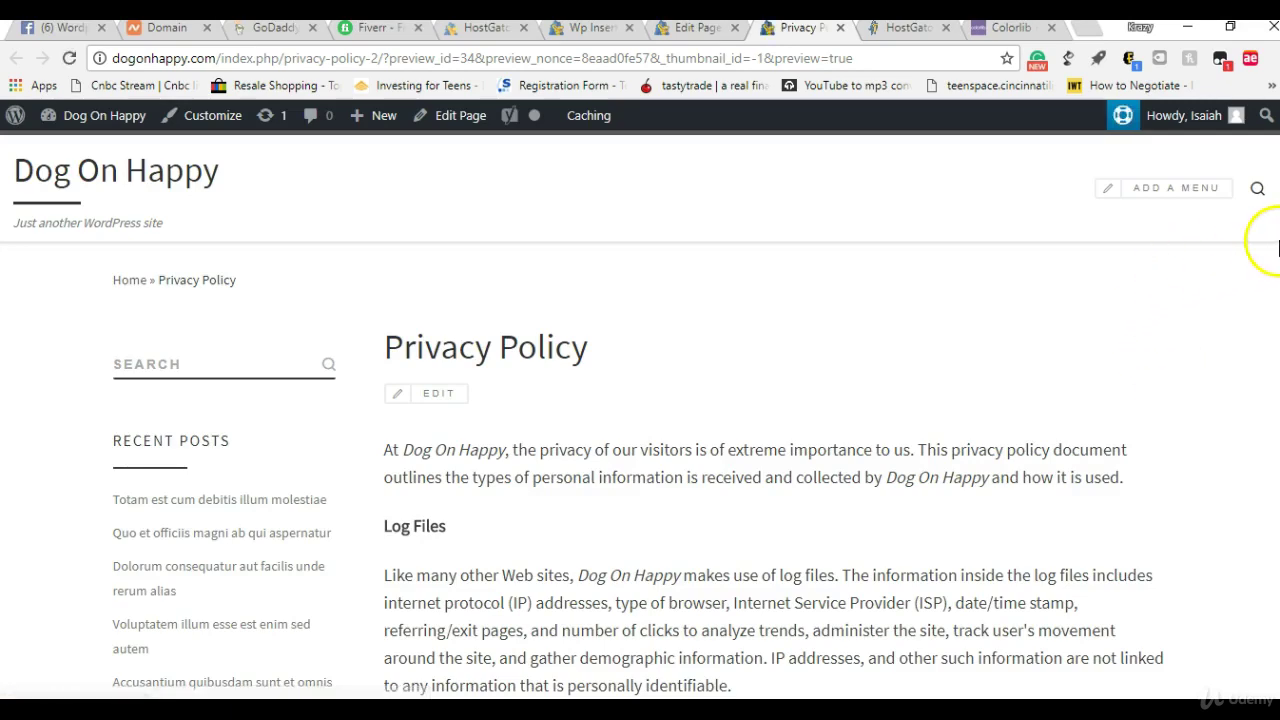
Review the previewed Privacy Policy page, dismissing the Customizr welcome notice and checking the site name in the opening paragraph.
{"action": "scroll", "coordinate": [1257, 349], "scroll_direction": "down", "scroll_amount": 5}
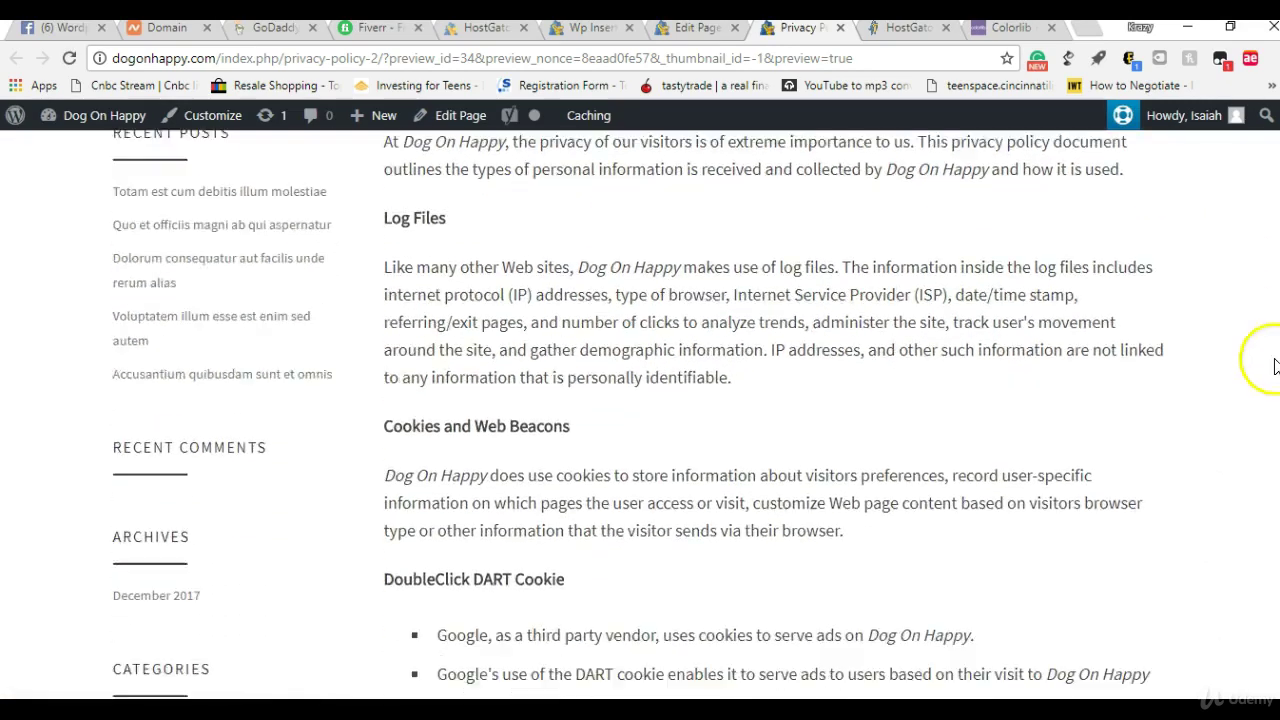
{"action": "scroll", "coordinate": [640, 400], "scroll_direction": "up", "scroll_amount": 4}
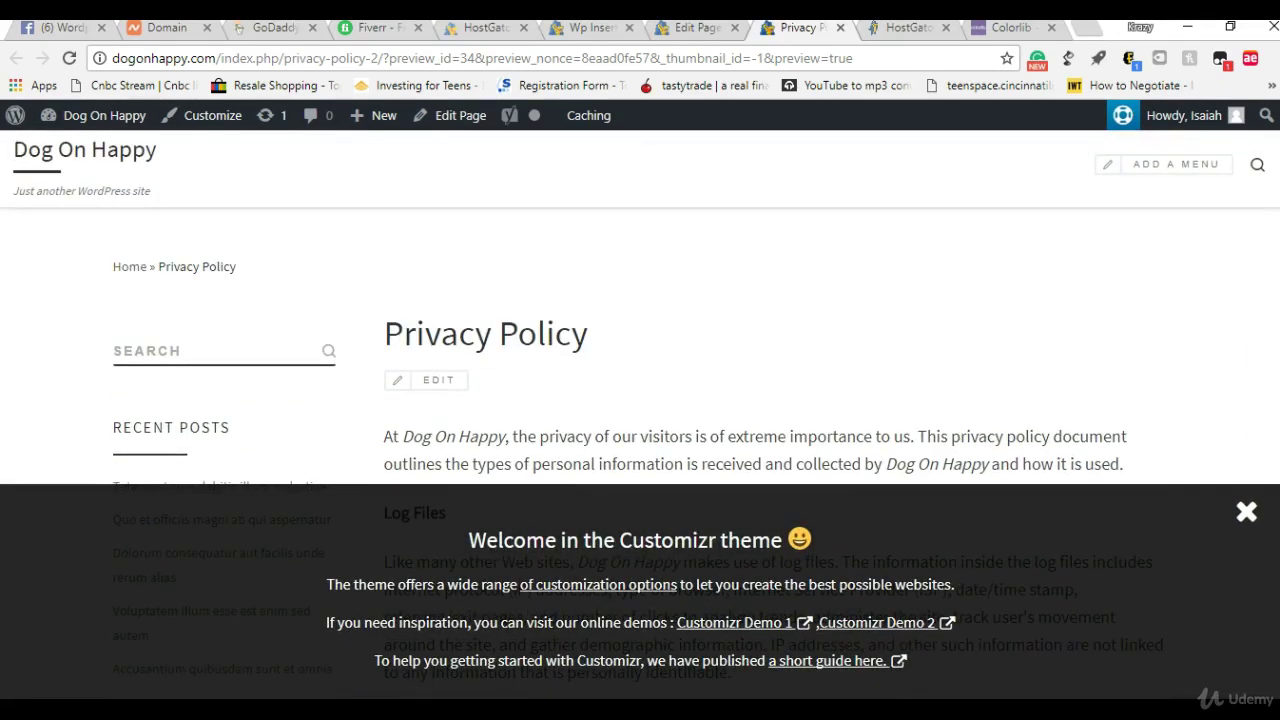
{"action": "scroll", "coordinate": [1257, 423], "scroll_direction": "down", "scroll_amount": 5}
{"action": "left_click", "coordinate": [1246, 510]}
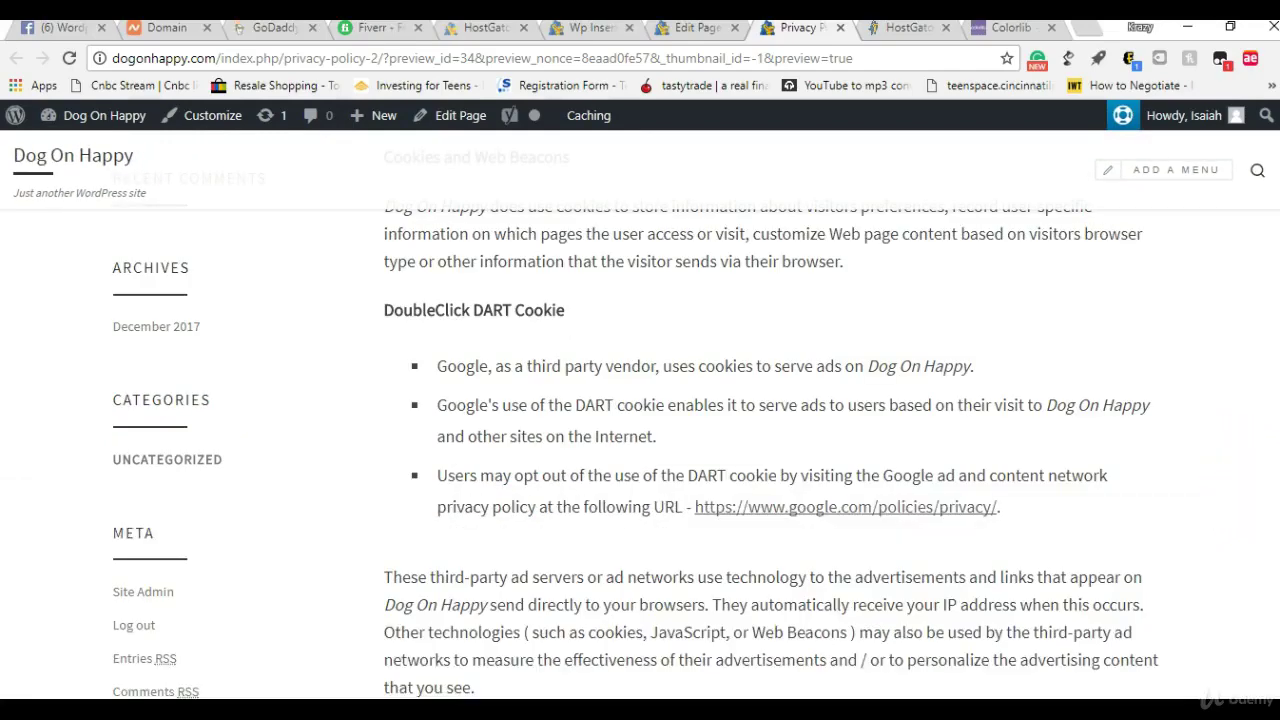
{"action": "scroll", "coordinate": [640, 420], "scroll_direction": "up", "scroll_amount": 5}
{"action": "scroll", "coordinate": [1273, 500], "scroll_direction": "down", "scroll_amount": 7}
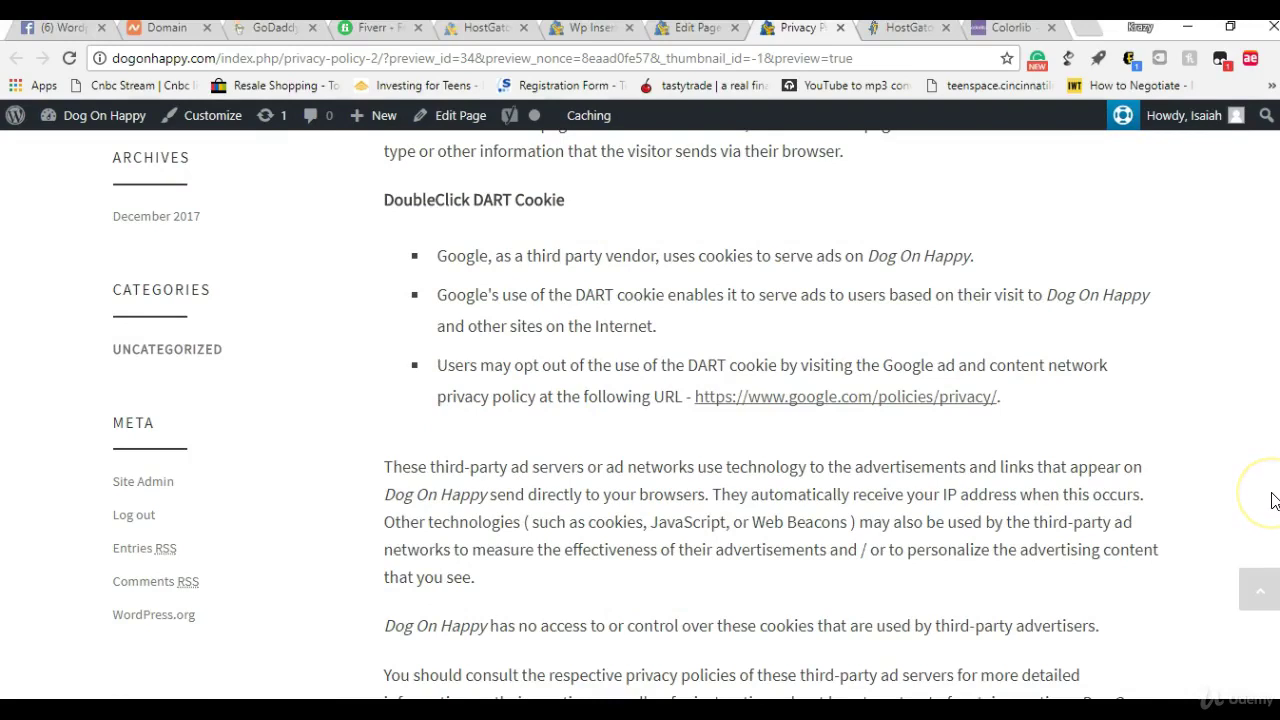
{"action": "left_click", "coordinate": [1258, 588]}
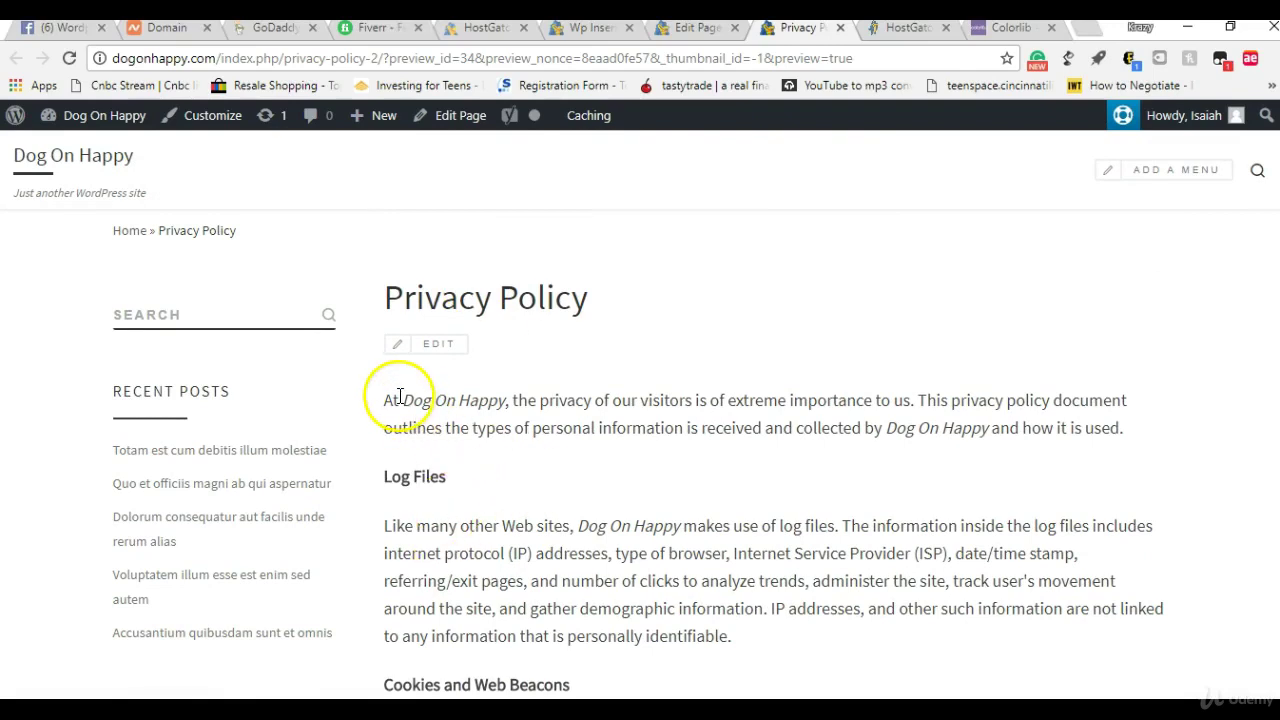
{"action": "left_click_drag", "start_coordinate": [404, 400], "coordinate": [509, 399]}
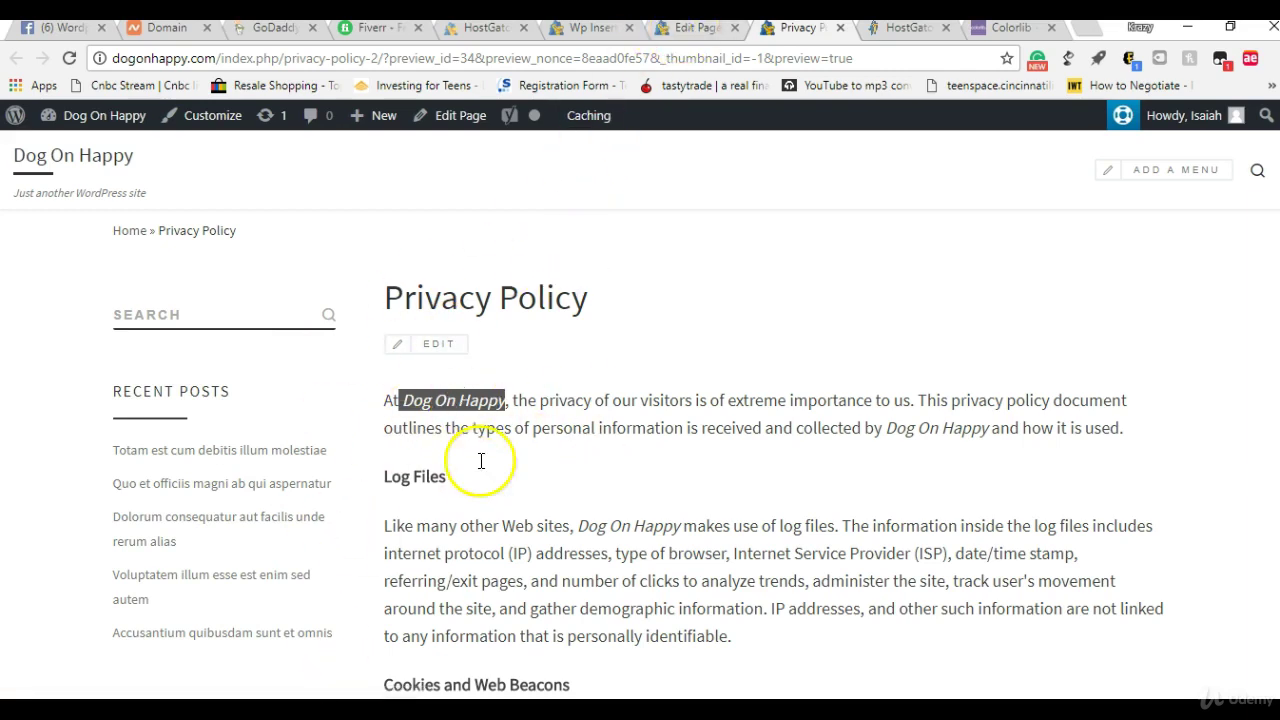
Update the Privacy Policy page with the layout "No sidebars : full width layout" and return to the list of all pages.
{"action": "left_click", "coordinate": [694, 28]}
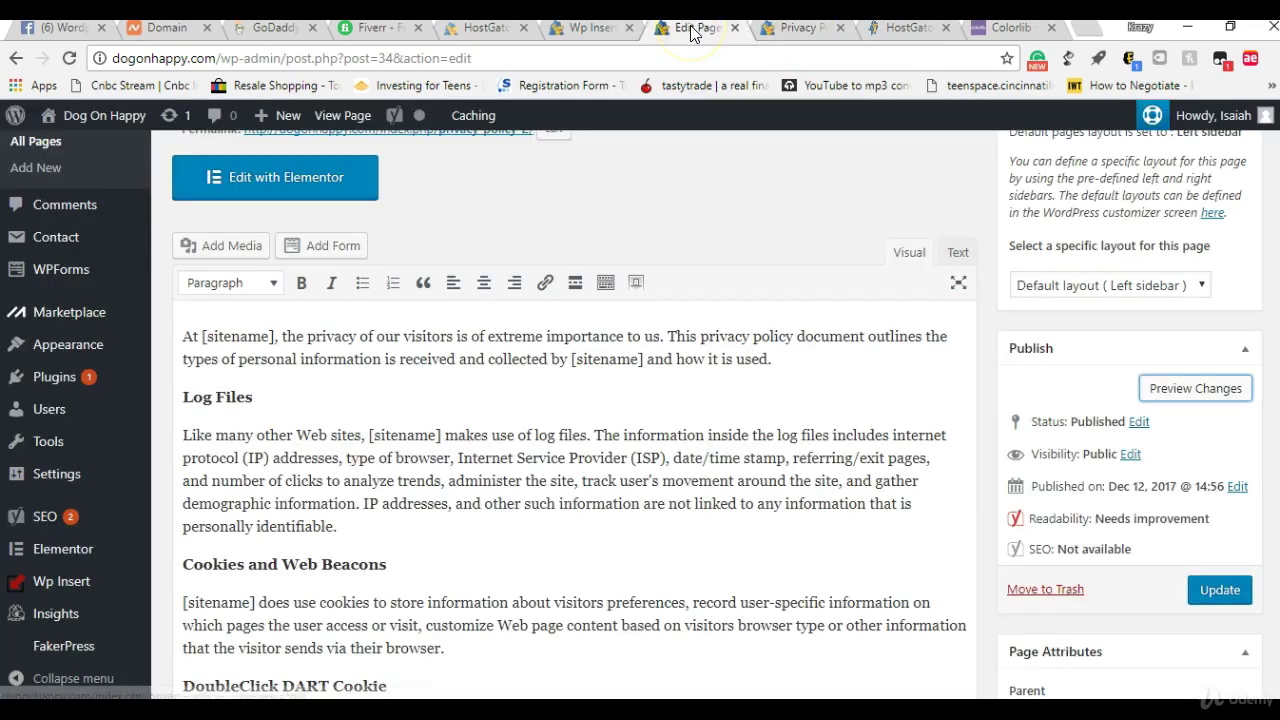
{"action": "left_click", "coordinate": [1073, 290]}
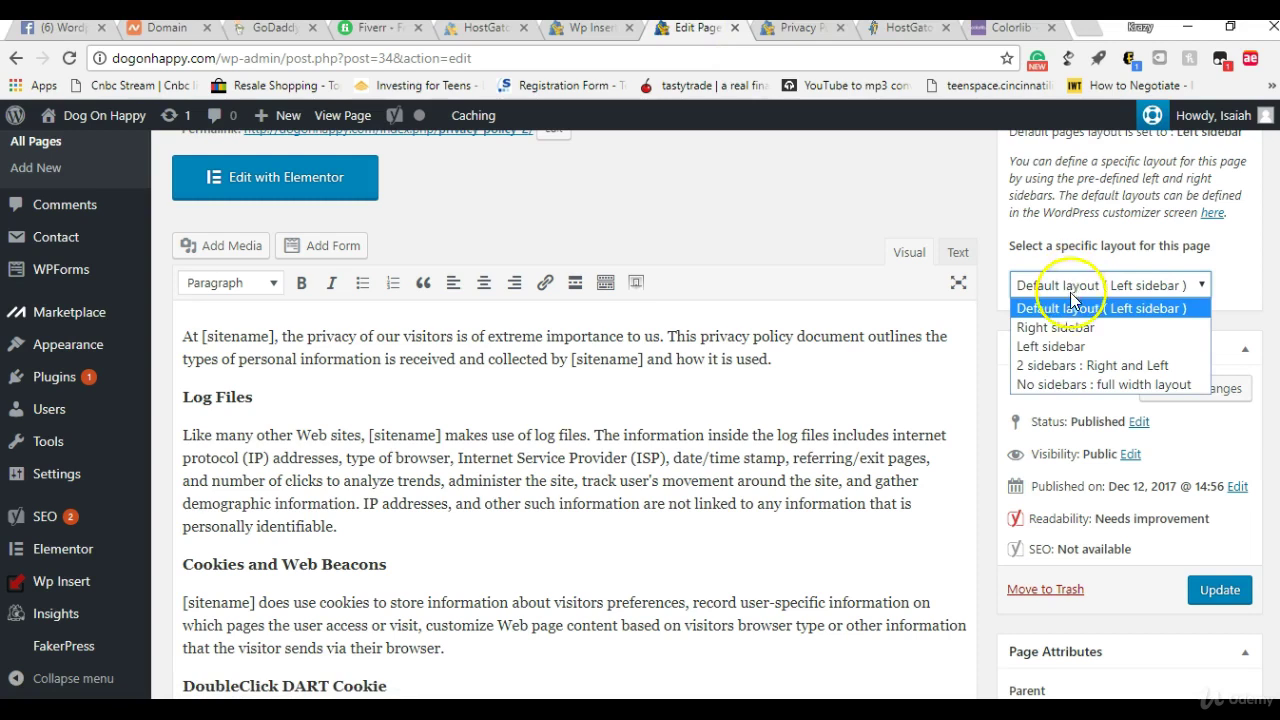
{"action": "left_click", "coordinate": [1067, 390]}
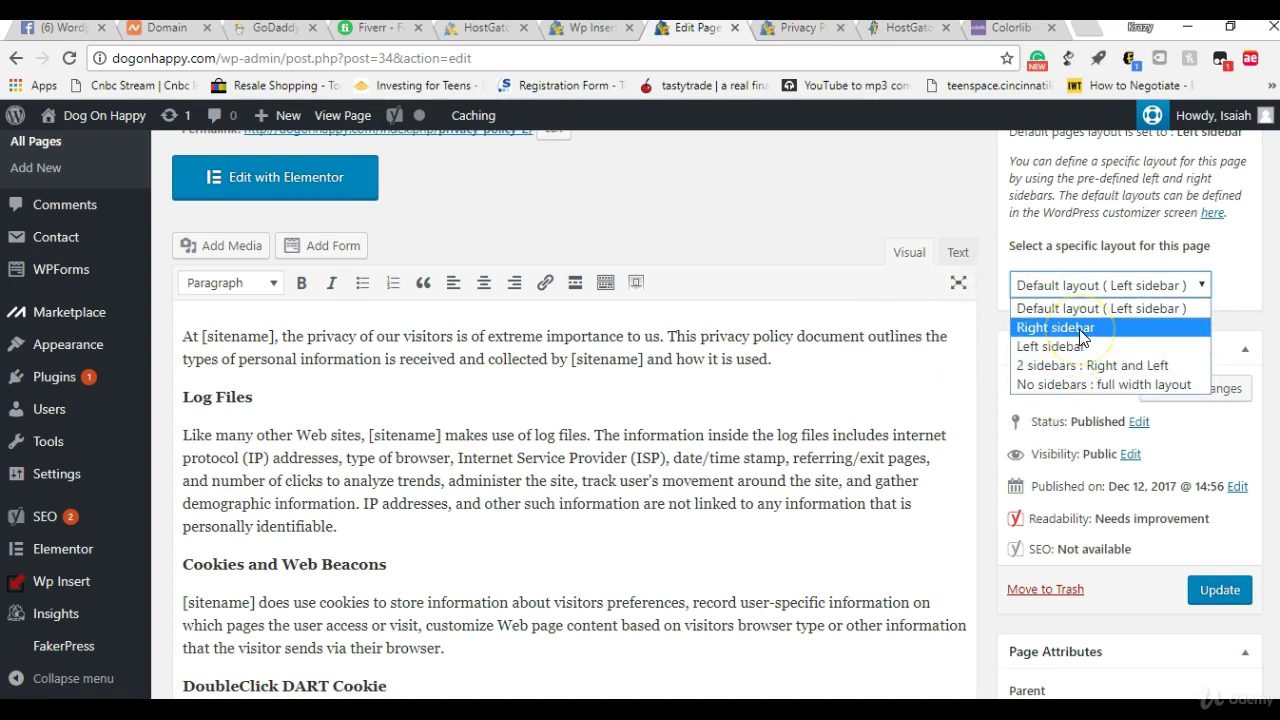
{"action": "left_click", "coordinate": [1082, 380]}
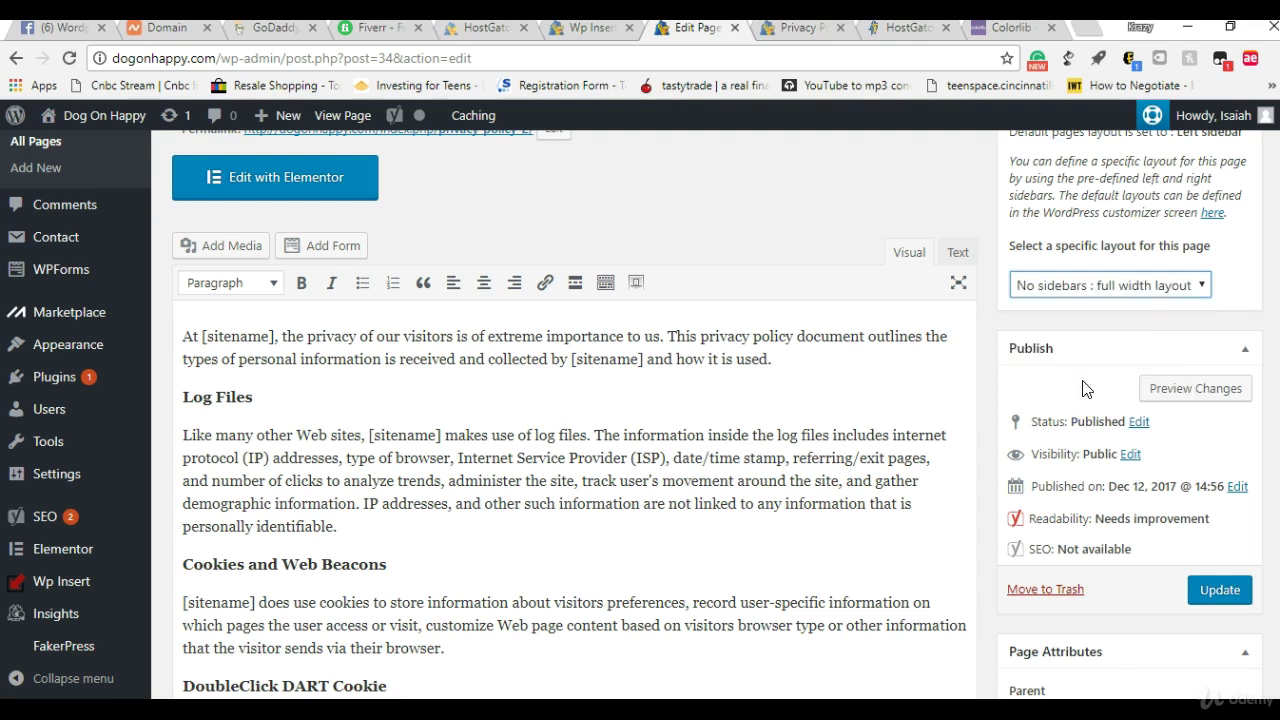
{"action": "left_click", "coordinate": [1207, 589]}
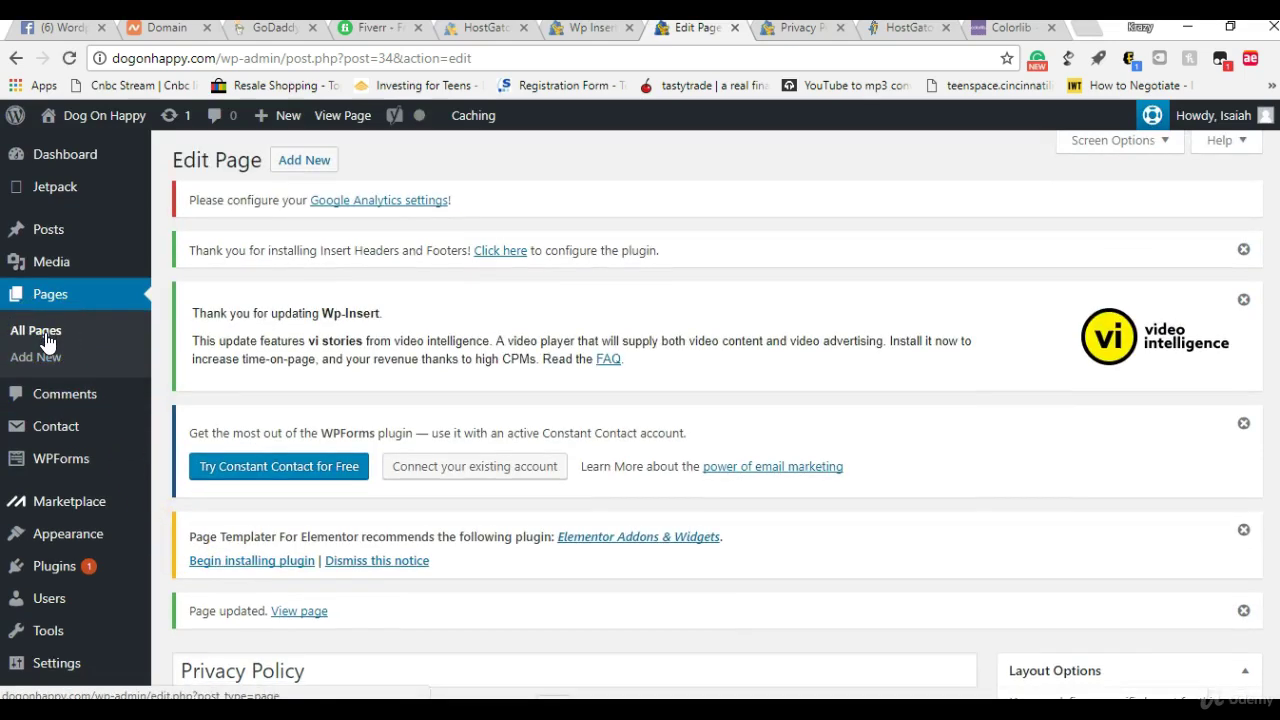
{"action": "left_click", "coordinate": [45, 333]}
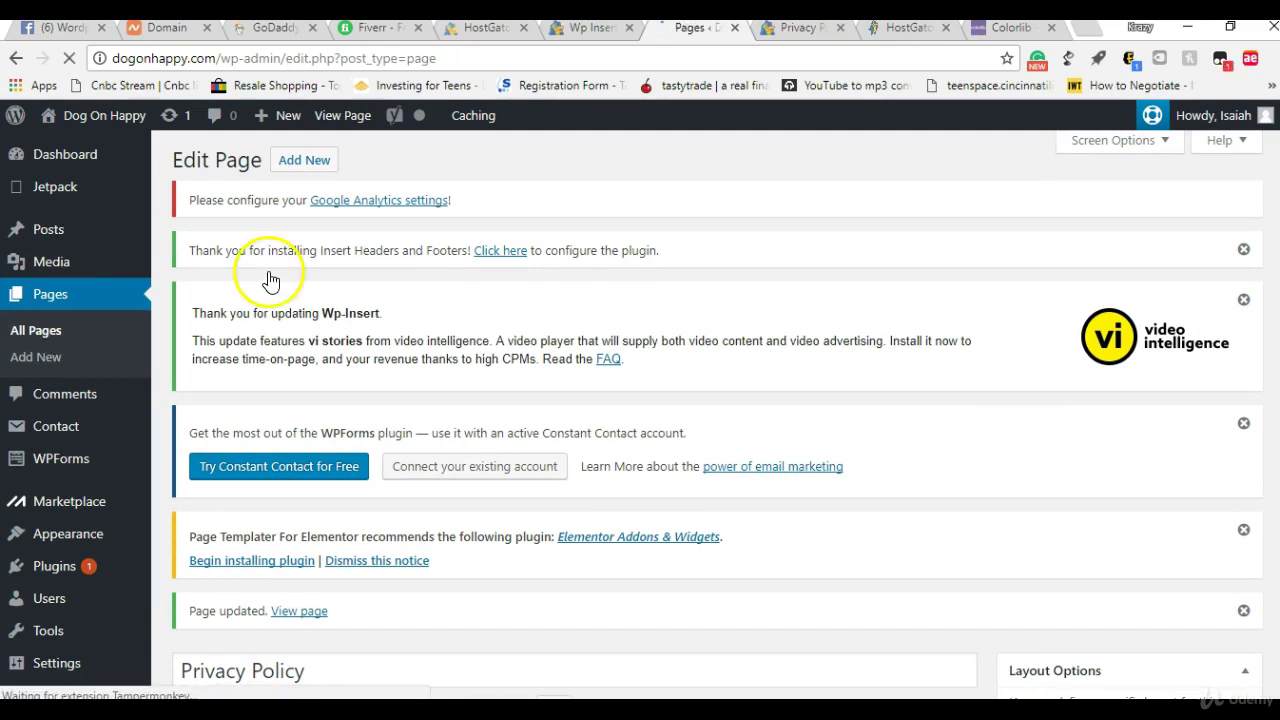
Close Wp Insert's Privacy Policy template and copy the entire text of its Terms and Conditions template.
{"action": "left_click", "coordinate": [583, 29]}
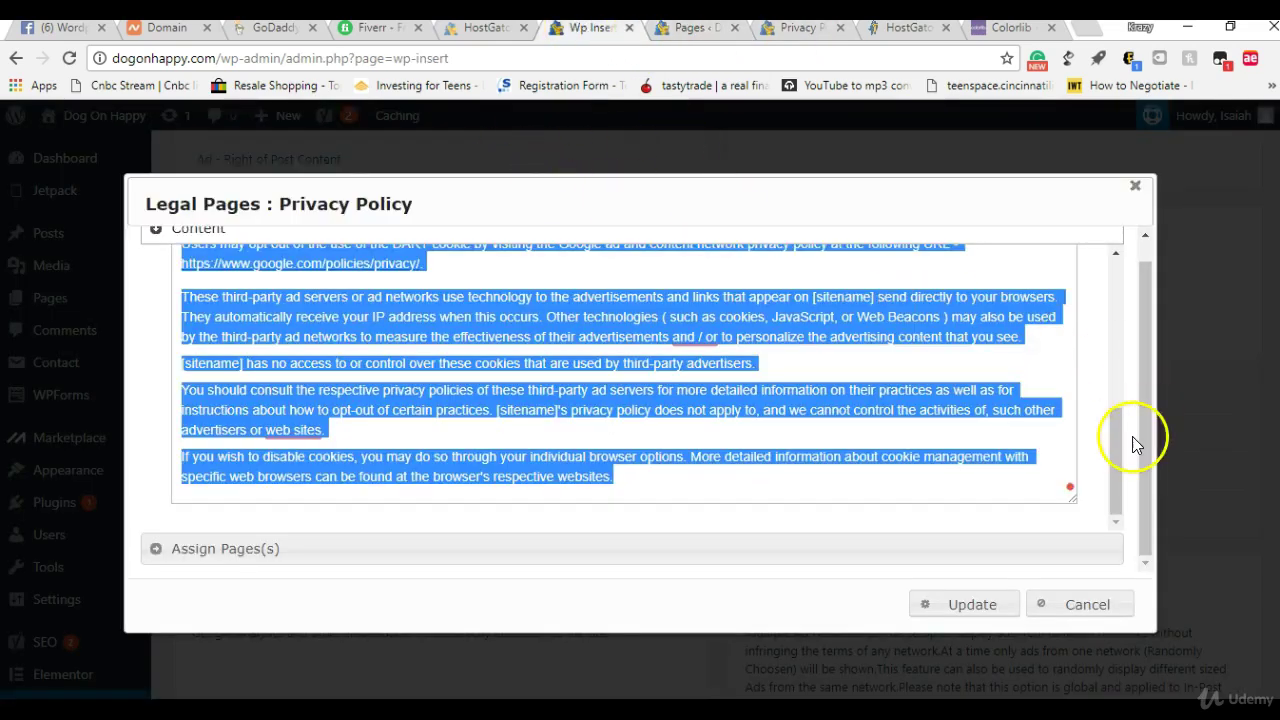
{"action": "left_click", "coordinate": [1135, 187]}
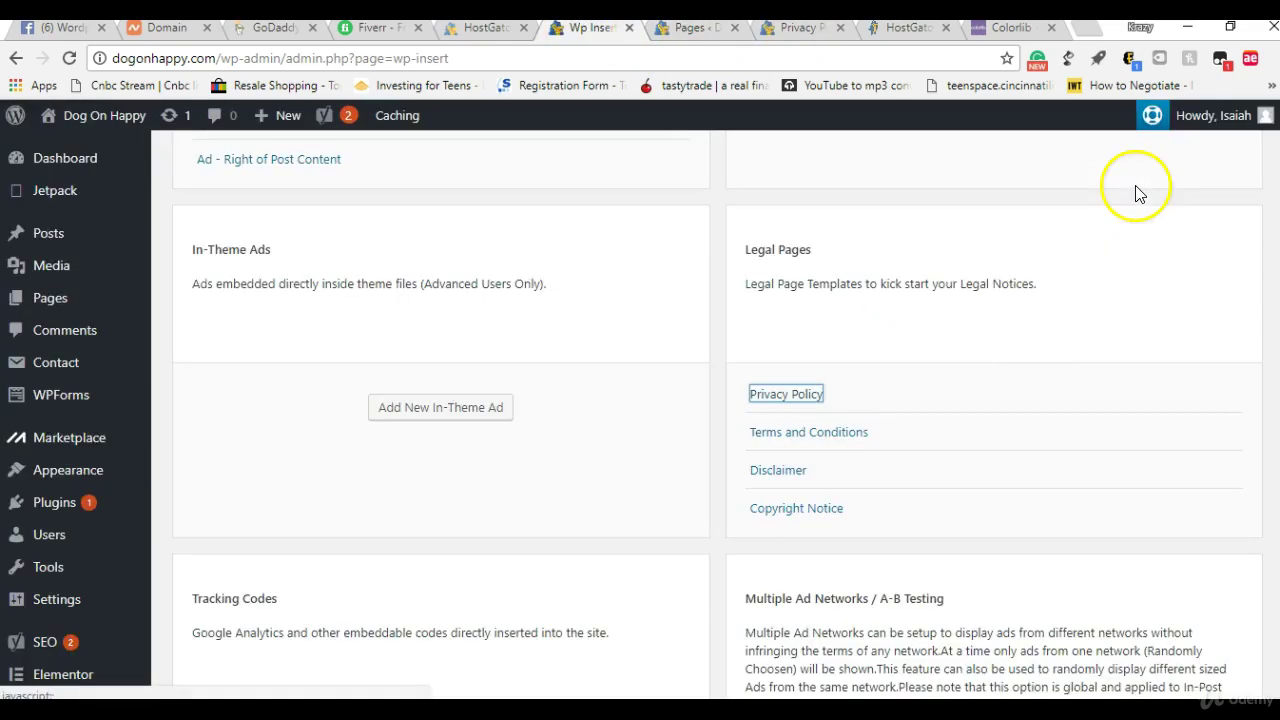
{"action": "left_click", "coordinate": [811, 440]}
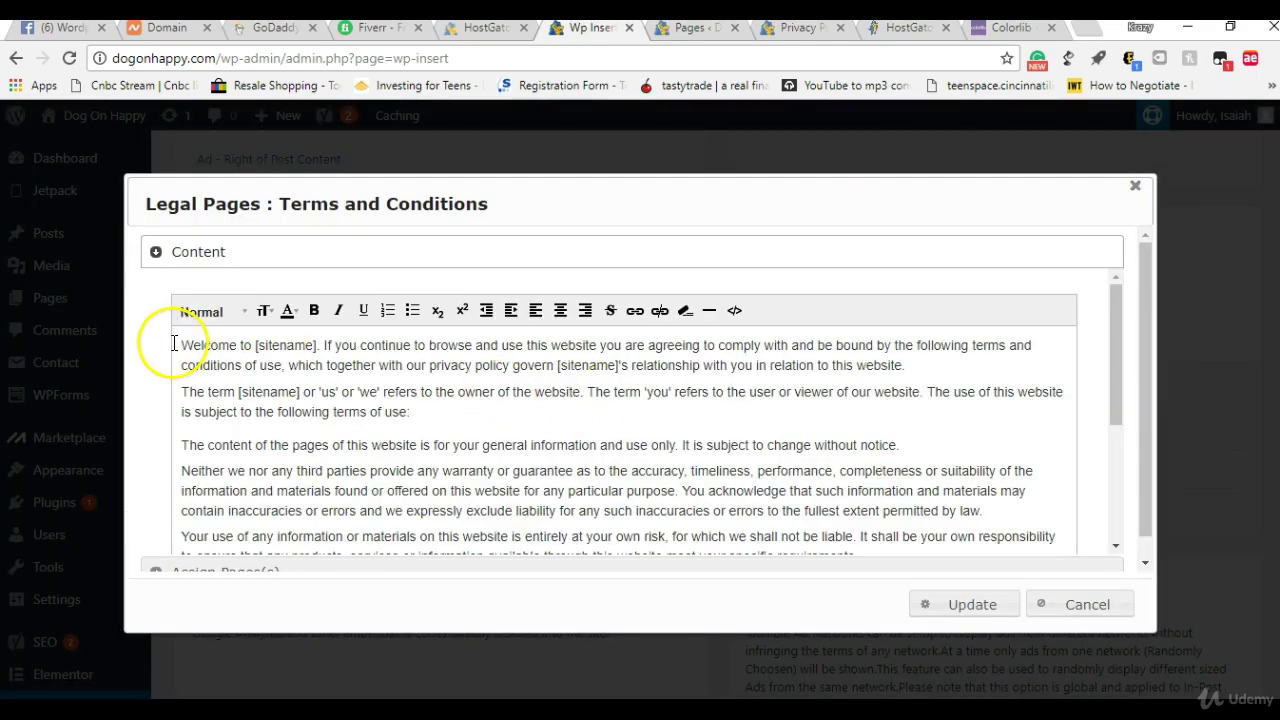
{"action": "triple_click", "coordinate": [176, 344]}
{"action": "left_click_drag", "start_coordinate": [177, 343], "coordinate": [897, 471]}
{"action": "right_click", "coordinate": [798, 428]}
{"action": "right_click", "coordinate": [810, 430]}
{"action": "right_click", "coordinate": [823, 443]}
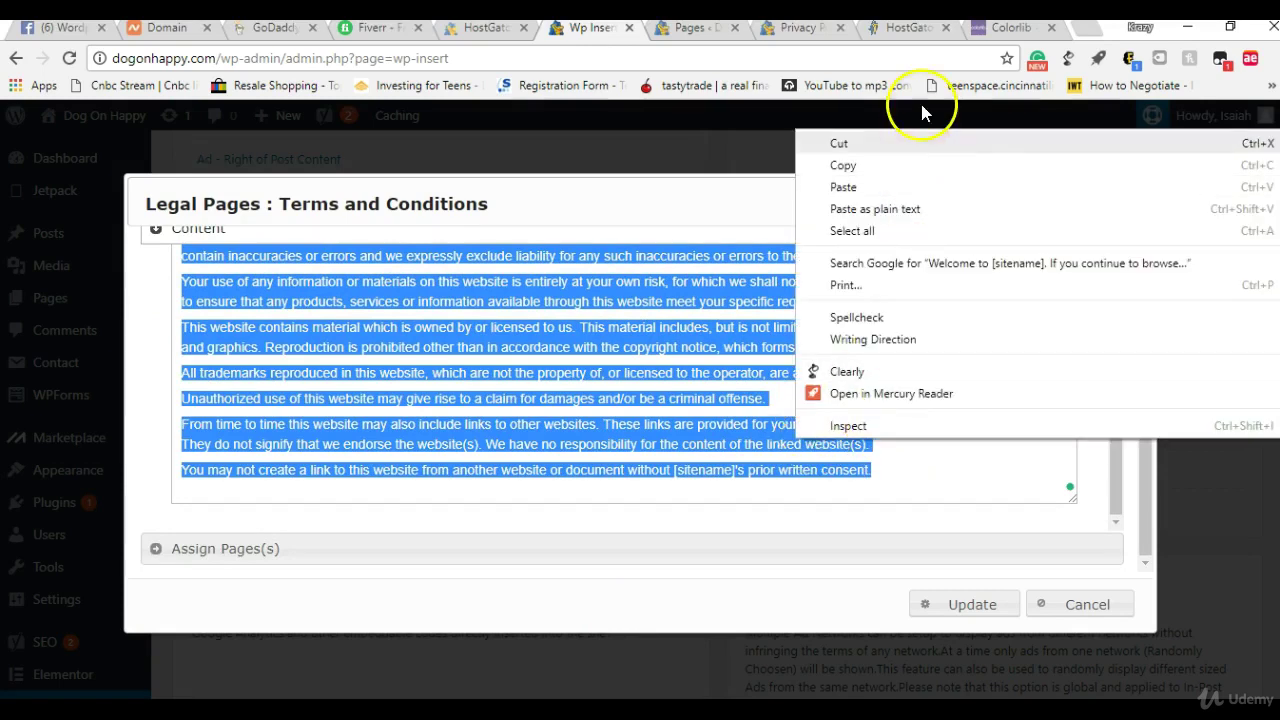
{"action": "left_click", "coordinate": [922, 163]}
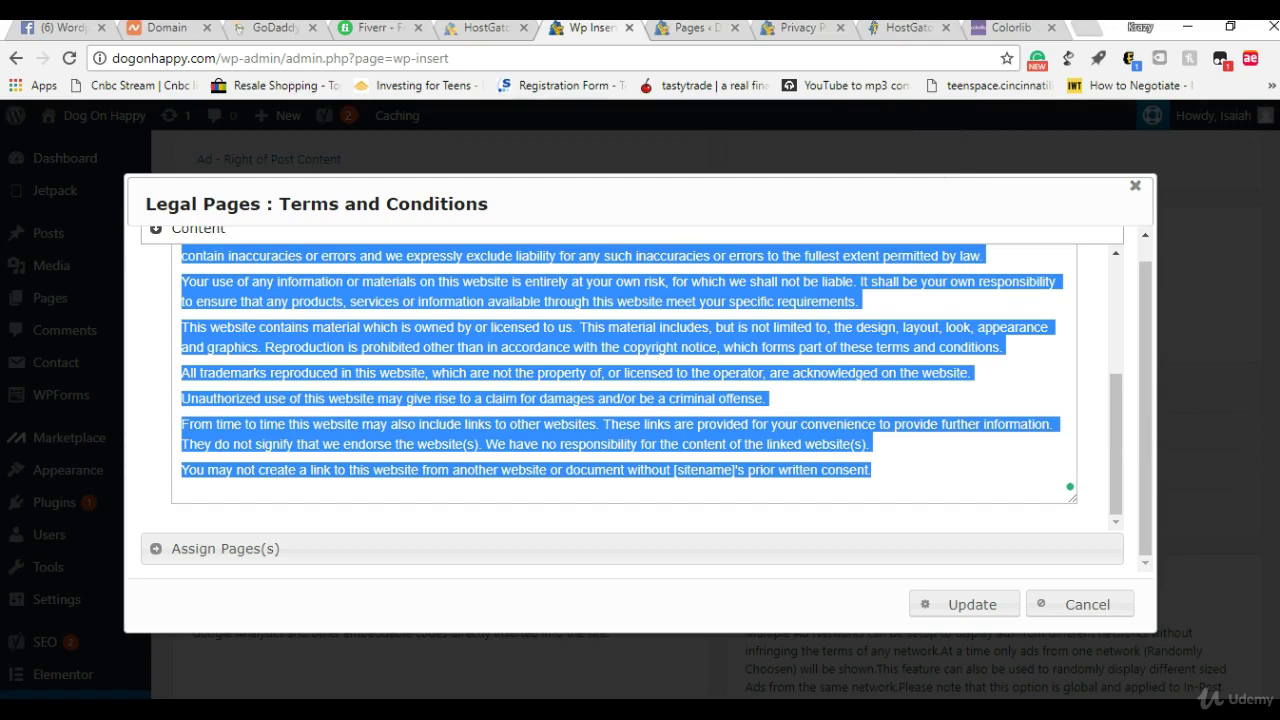
Open the Terms and Conditions page for editing from the site's page list.
{"action": "left_click", "coordinate": [680, 26]}
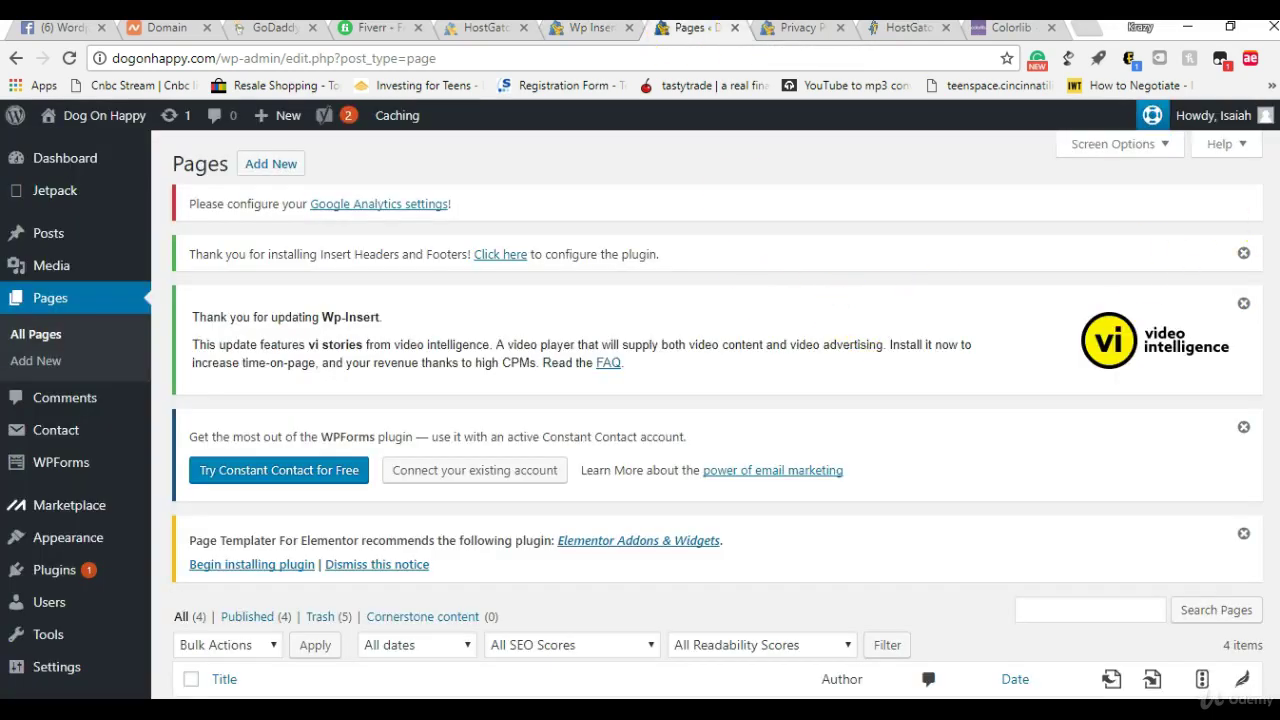
{"action": "scroll", "coordinate": [1257, 414], "scroll_direction": "down", "scroll_amount": 3}
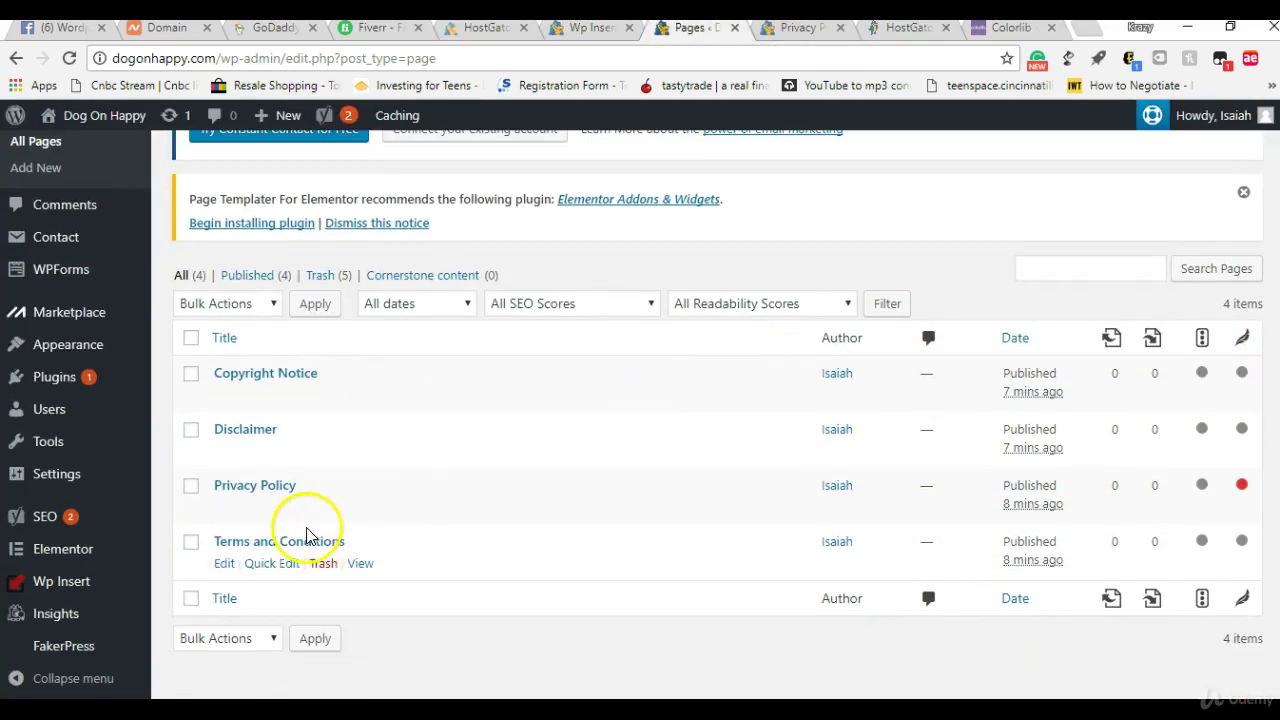
{"action": "left_click", "coordinate": [228, 563]}
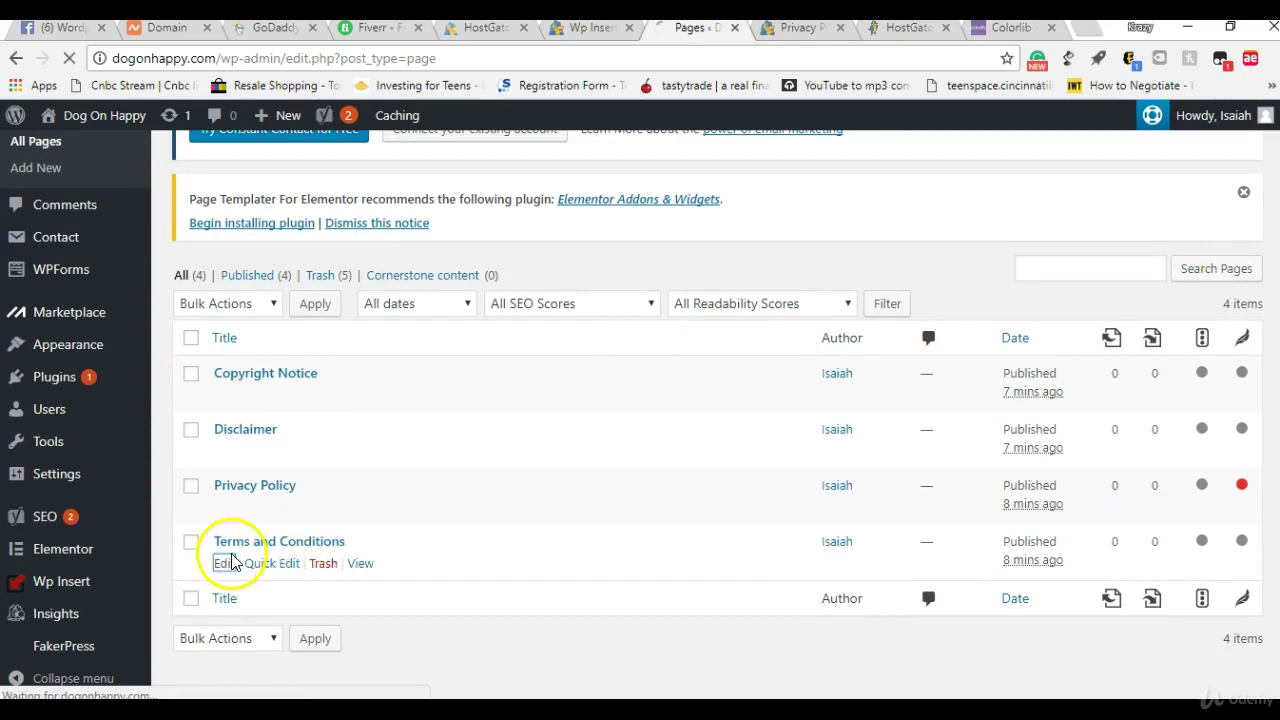
{"action": "left_click", "coordinate": [597, 33]}
{"action": "left_click", "coordinate": [700, 38]}
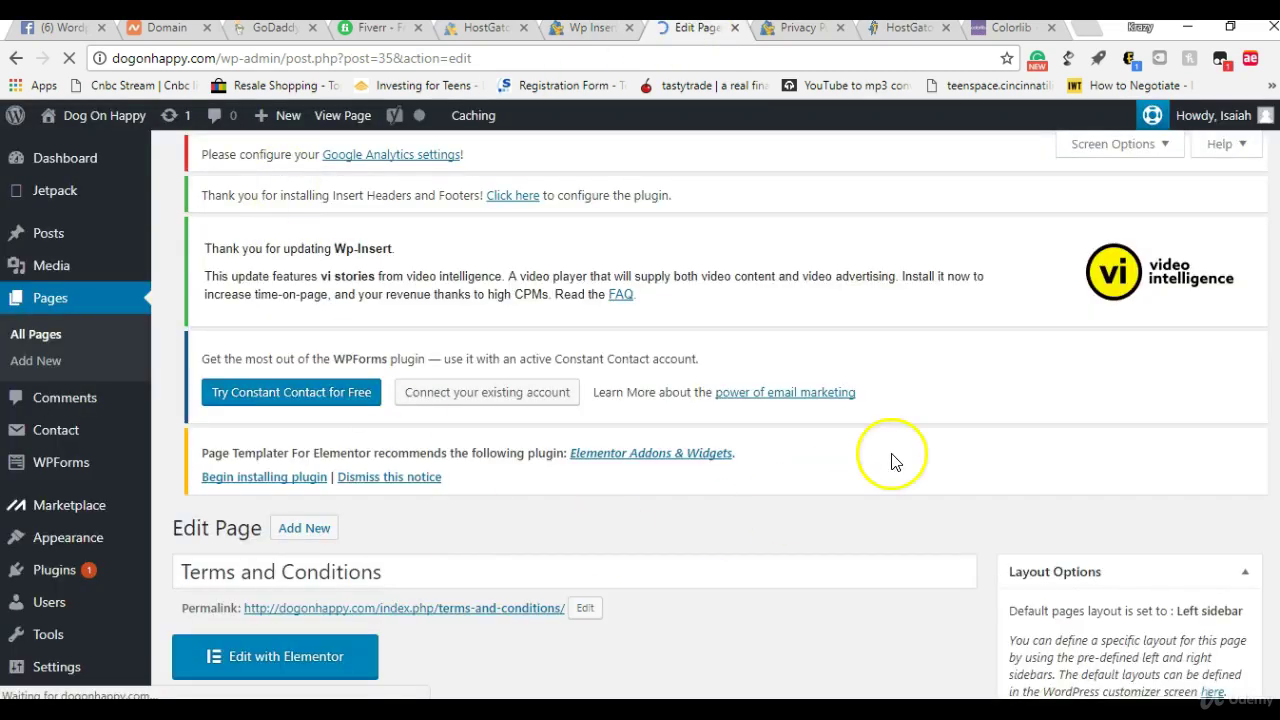
Paste the copied template text into the body of the Terms and Conditions page.
{"action": "scroll", "coordinate": [640, 400], "scroll_direction": "down", "scroll_amount": 4}
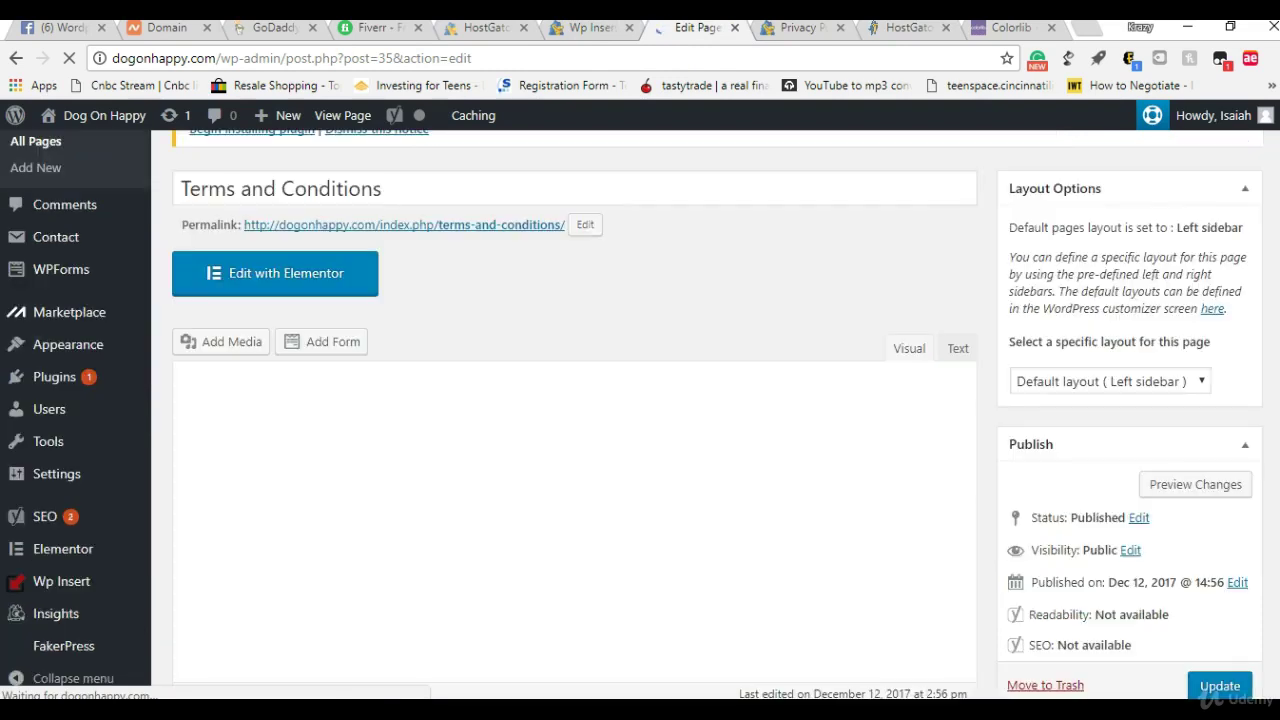
{"action": "scroll", "coordinate": [640, 400], "scroll_direction": "down", "scroll_amount": 2}
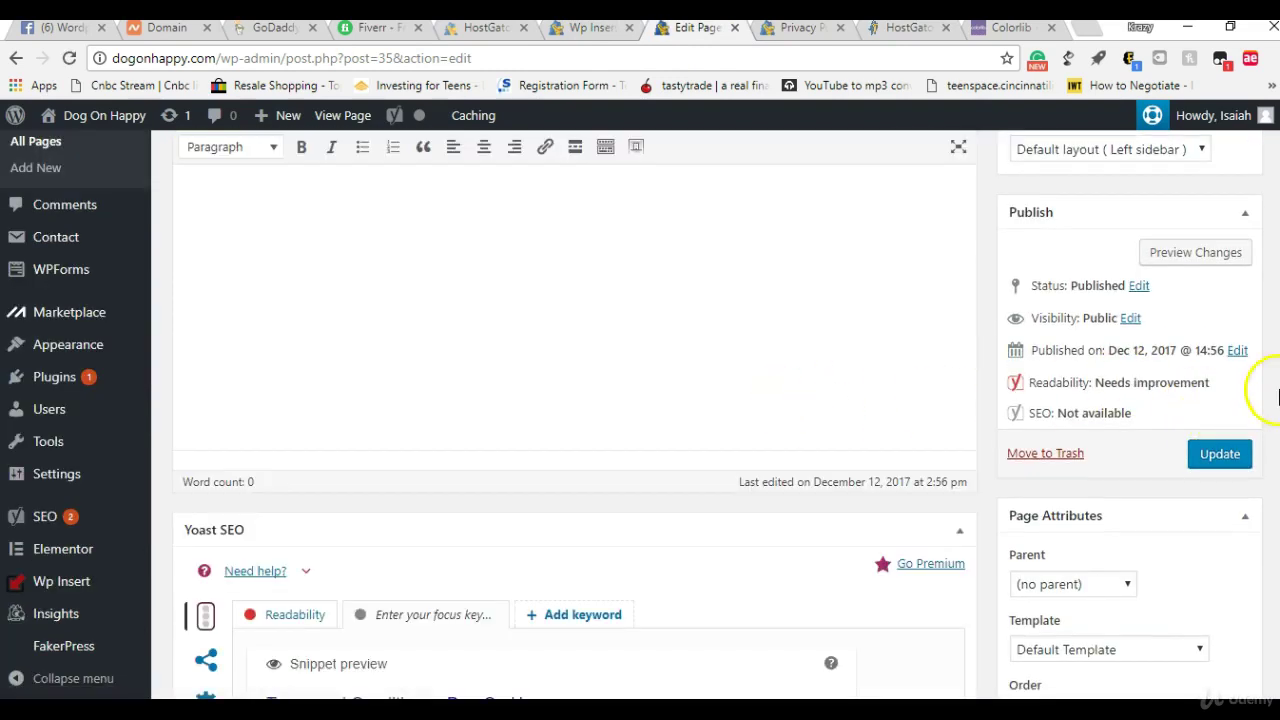
{"action": "scroll", "coordinate": [1272, 398], "scroll_direction": "up", "scroll_amount": 1}
{"action": "scroll", "coordinate": [500, 477], "scroll_direction": "up", "scroll_amount": 1}
{"action": "left_click", "coordinate": [287, 351]}
{"action": "right_click", "coordinate": [243, 388]}
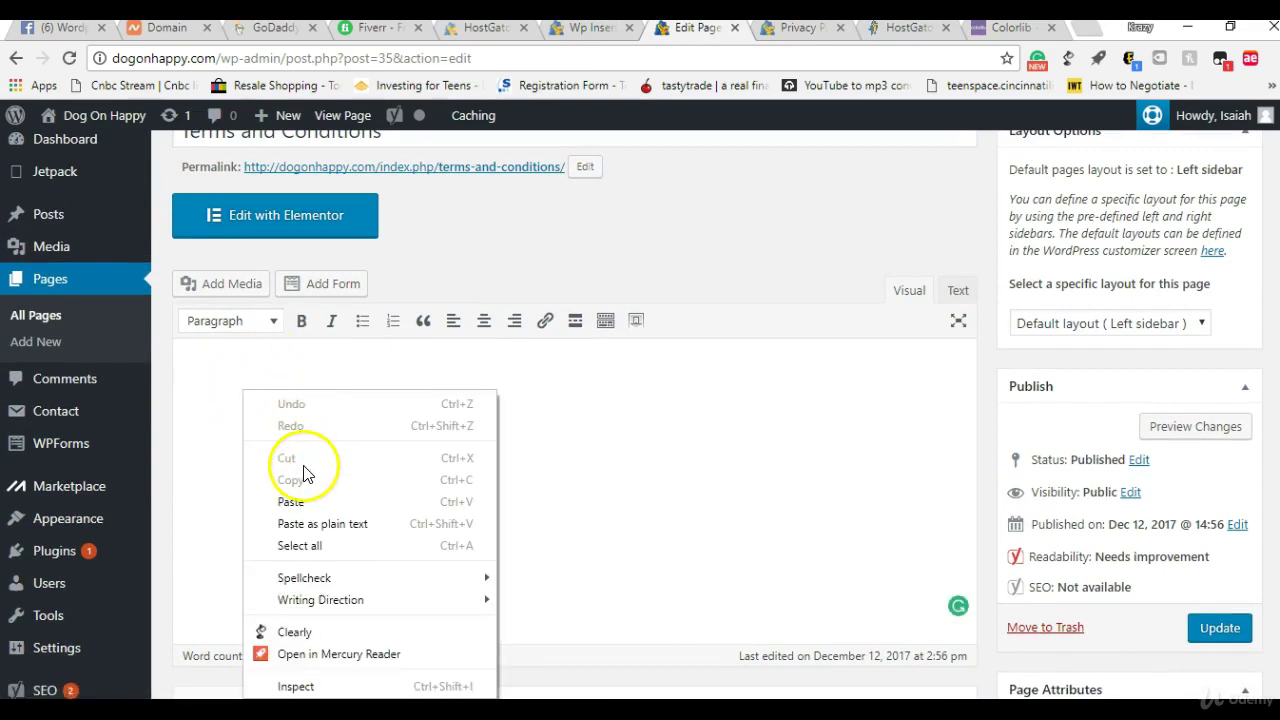
{"action": "left_click", "coordinate": [321, 502]}
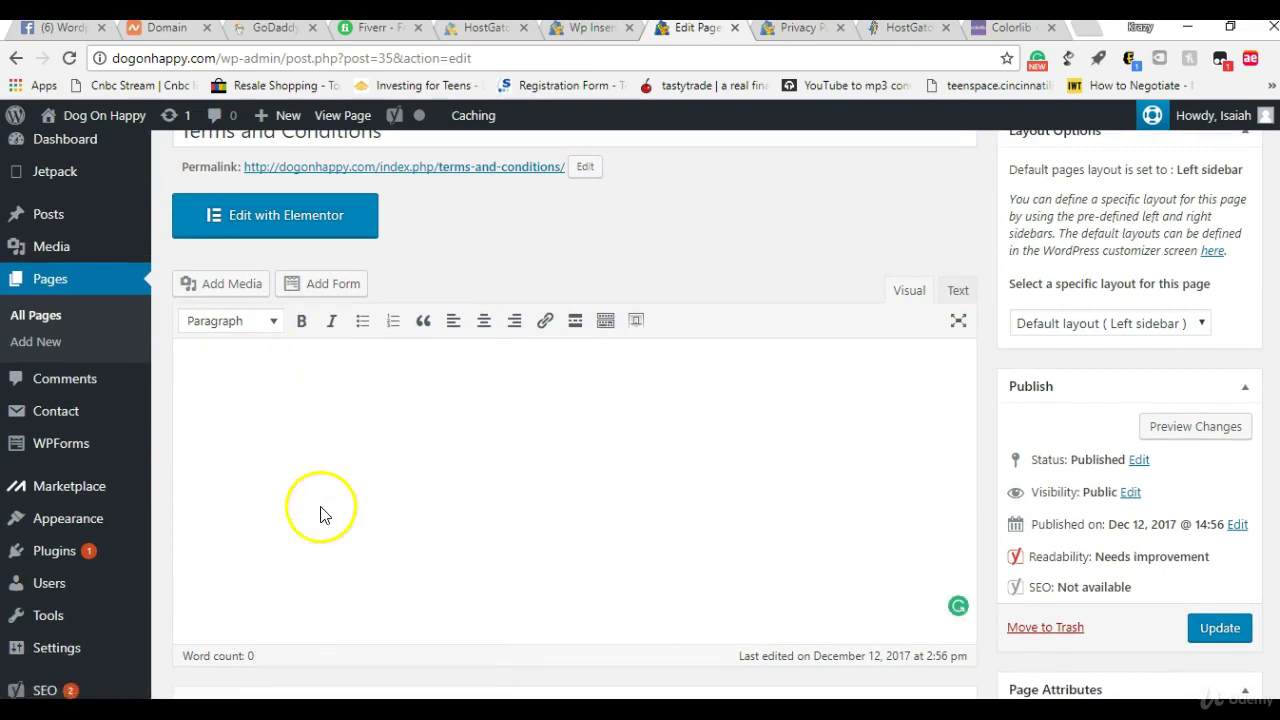
Set the Terms and Conditions page's layout to "No sidebars : full width layout" and update the page.
{"action": "left_click", "coordinate": [1100, 330]}
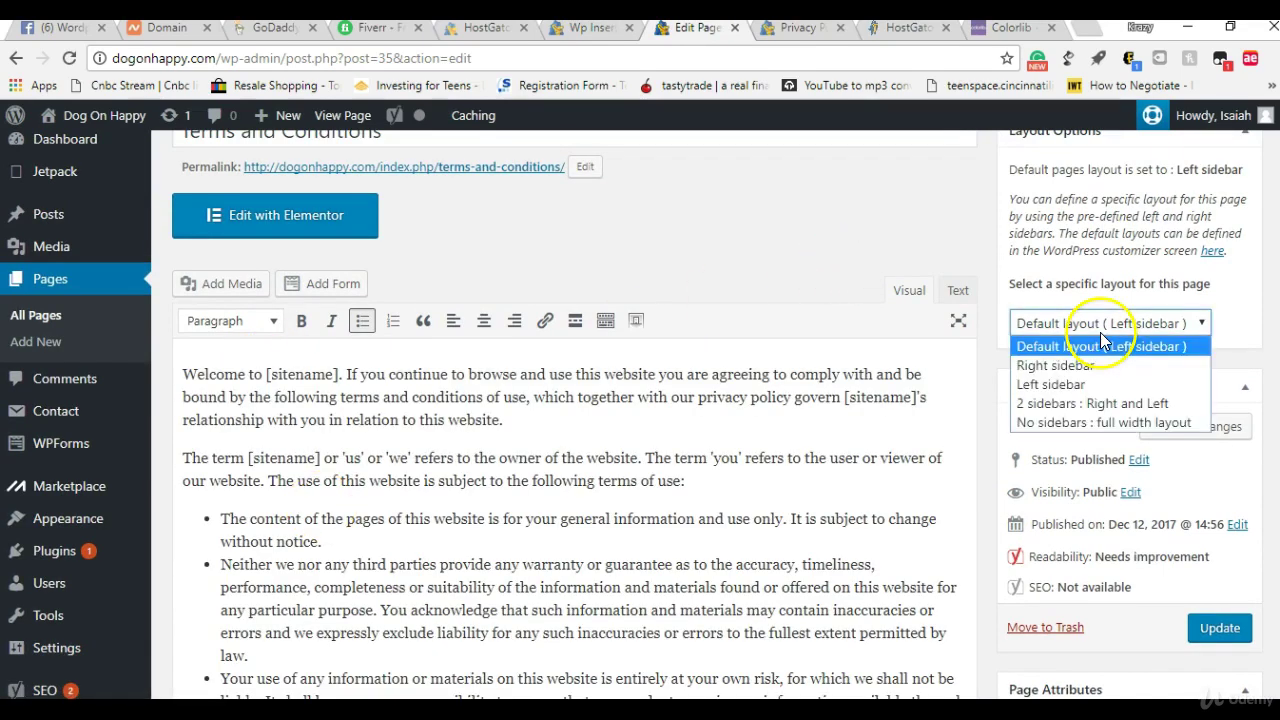
{"action": "left_click", "coordinate": [1100, 424]}
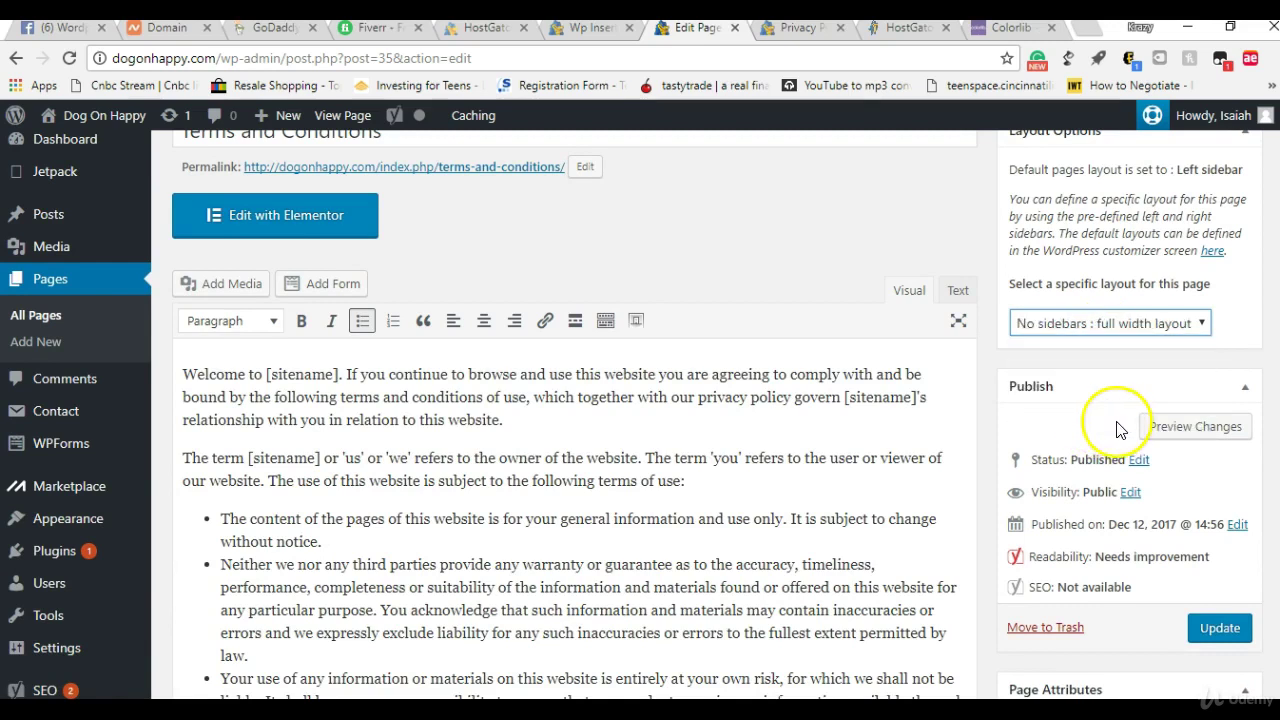
{"action": "left_click", "coordinate": [1220, 628]}
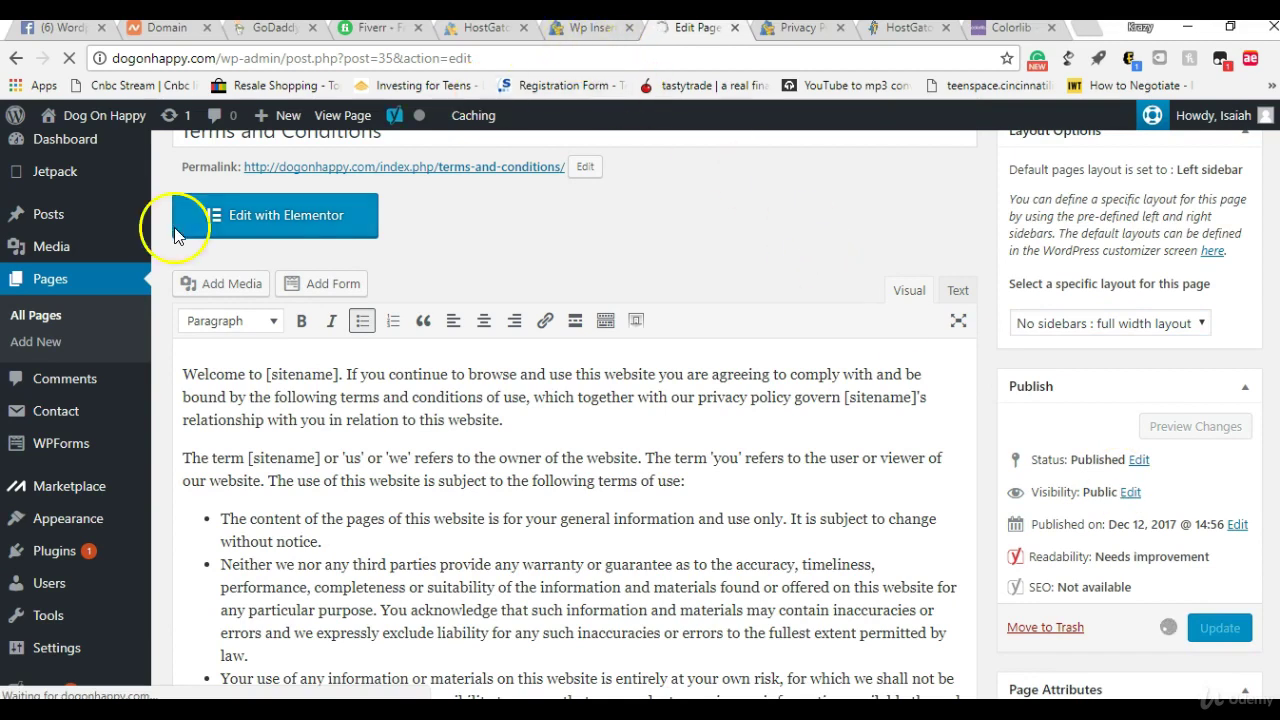
{"action": "mouse_move", "coordinate": [108, 266]}
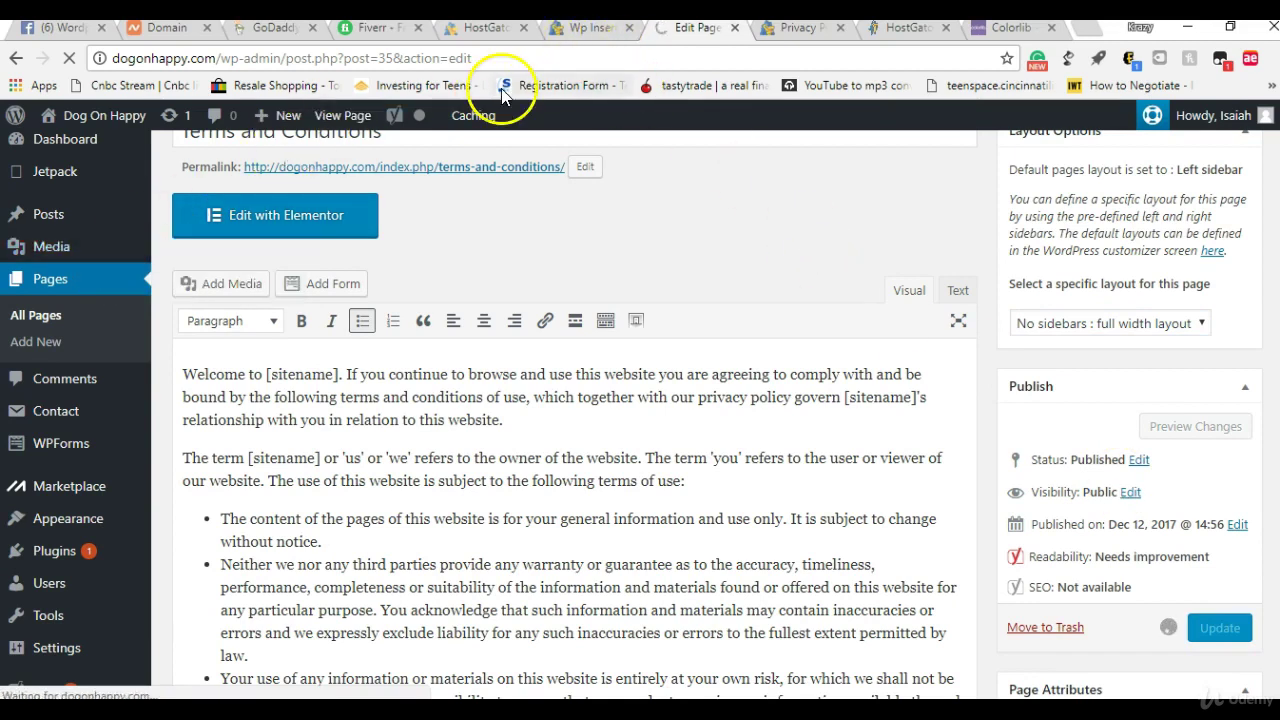
Close Wp Insert's Terms and Conditions template and copy the entire text of its Disclaimer template.
{"action": "left_click", "coordinate": [605, 32]}
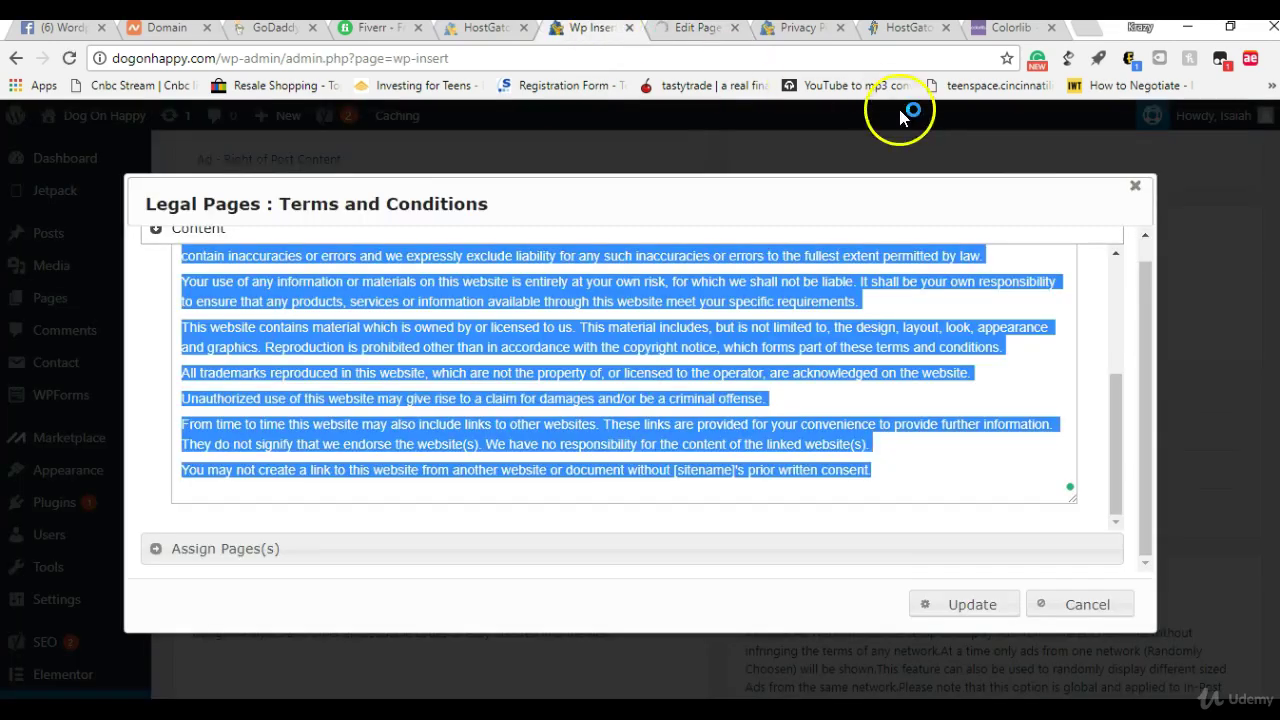
{"action": "left_click", "coordinate": [1136, 192]}
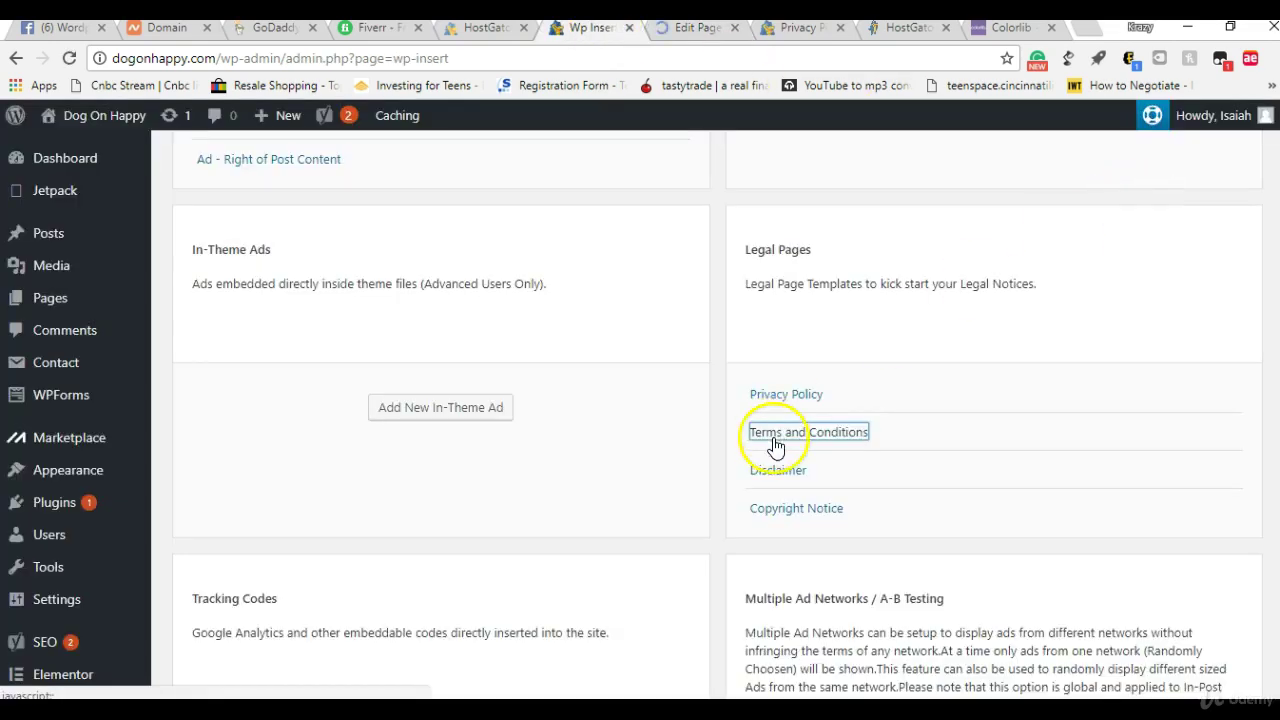
{"action": "left_click", "coordinate": [777, 475]}
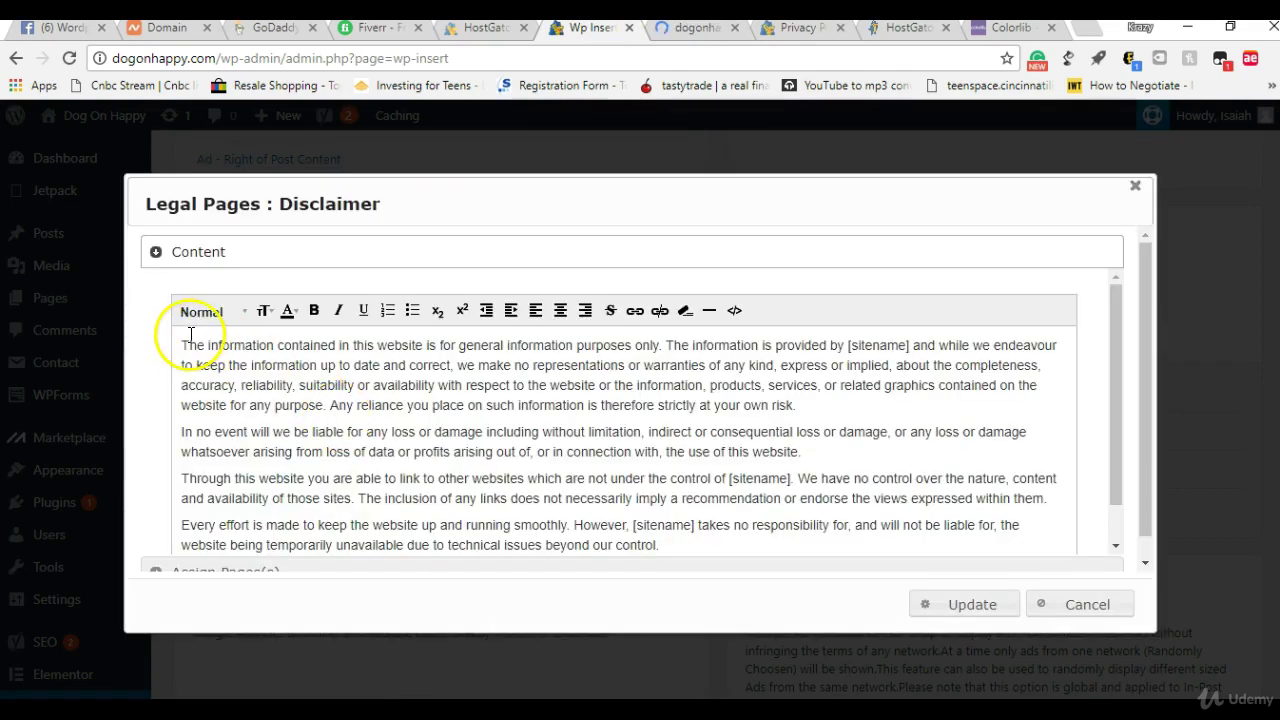
{"action": "left_click_drag", "start_coordinate": [185, 342], "coordinate": [763, 572]}
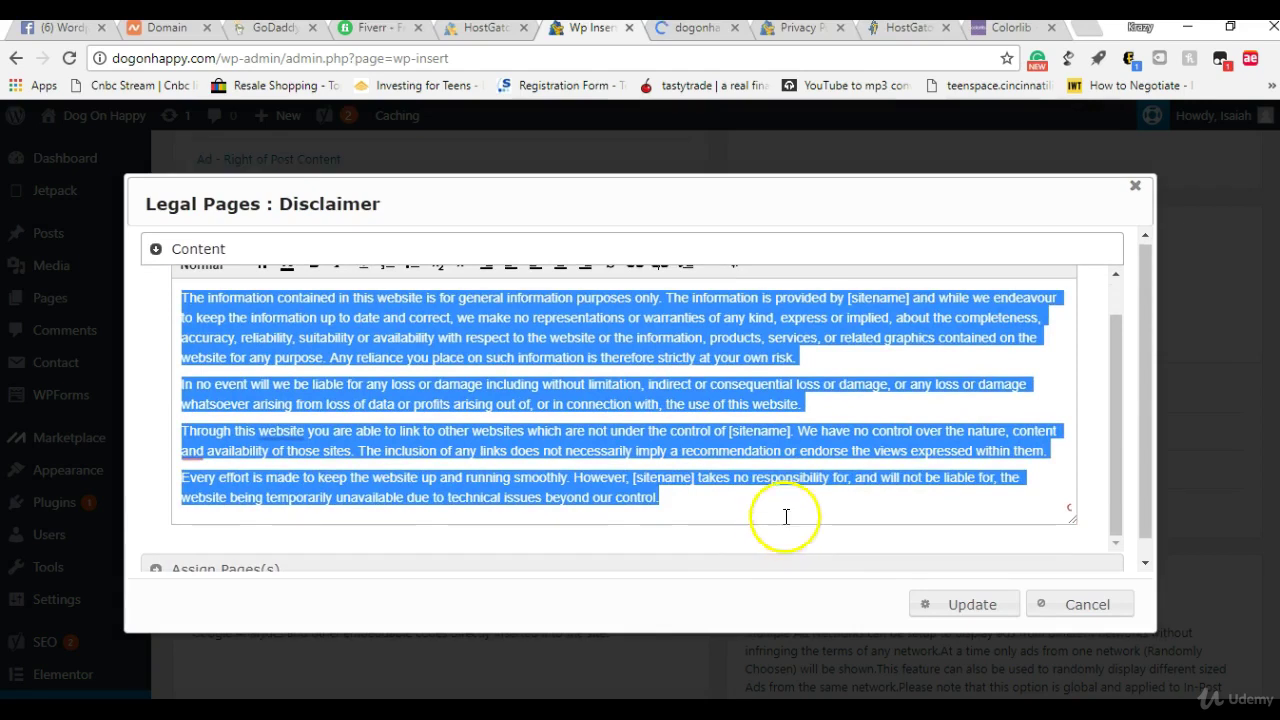
{"action": "right_click", "coordinate": [638, 408]}
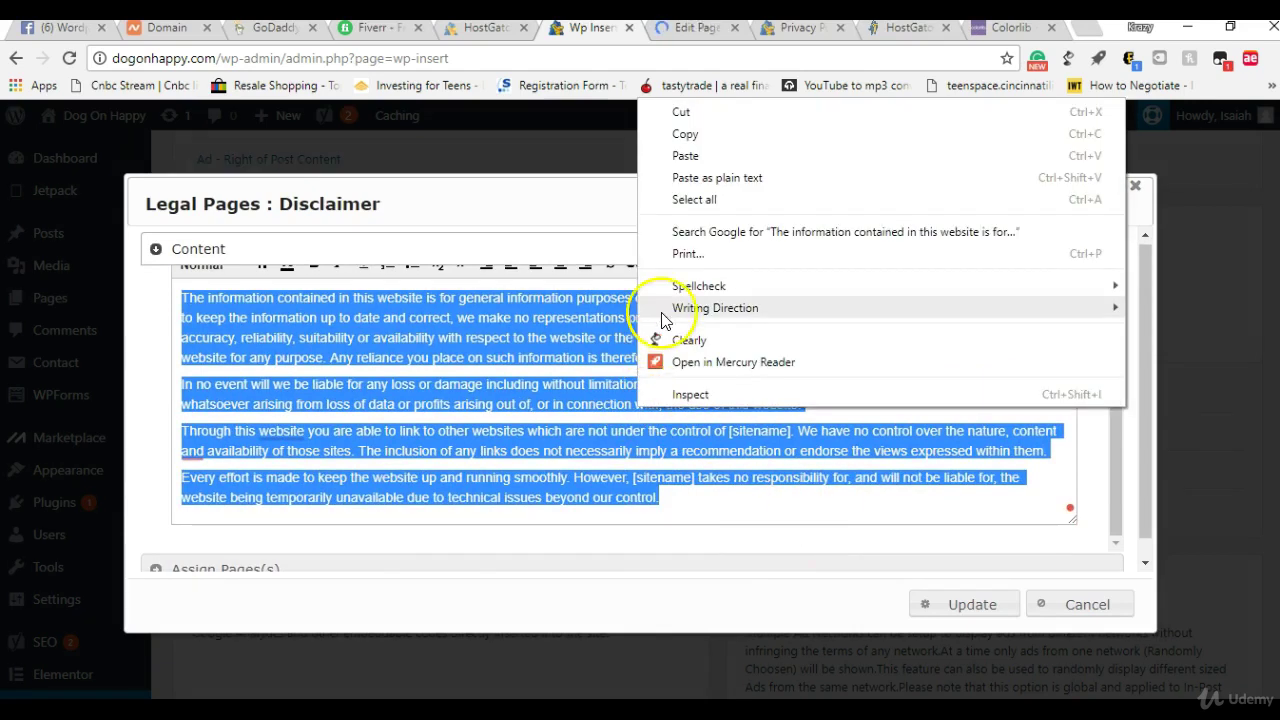
{"action": "left_click", "coordinate": [680, 134]}
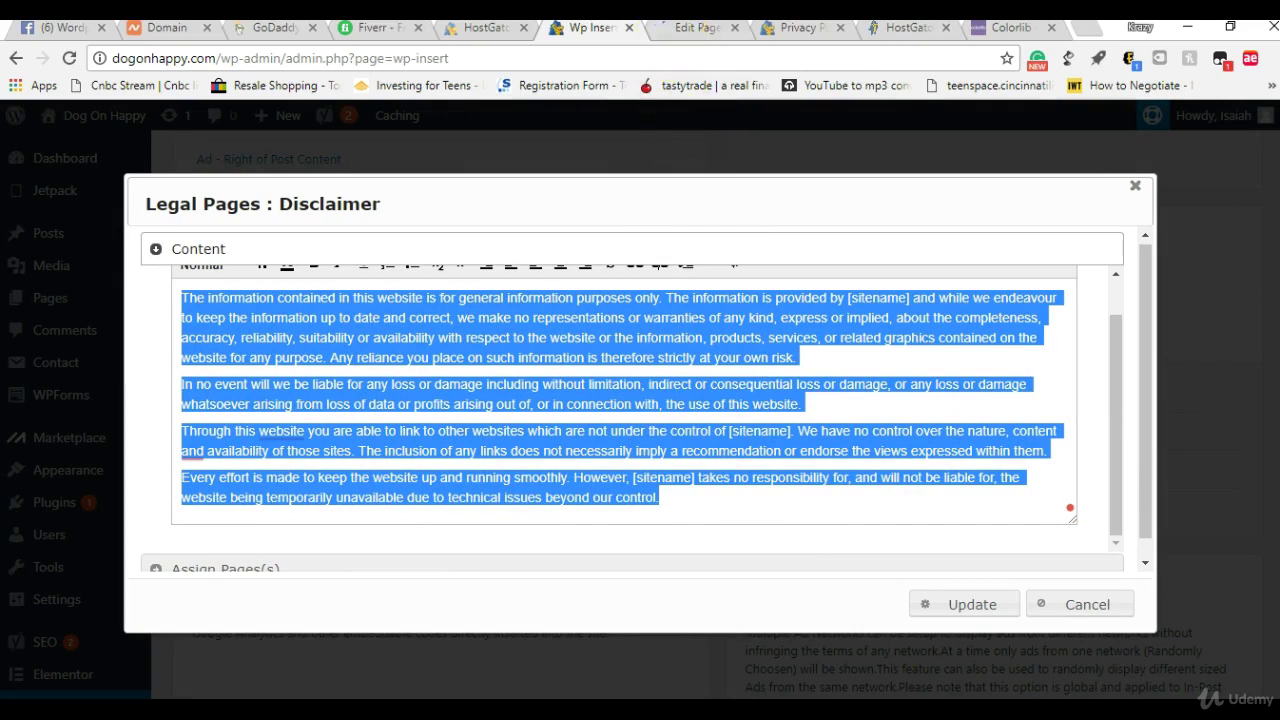
Return to the page editor and open the Disclaimer page for editing from the site's page list.
{"action": "left_click", "coordinate": [690, 28]}
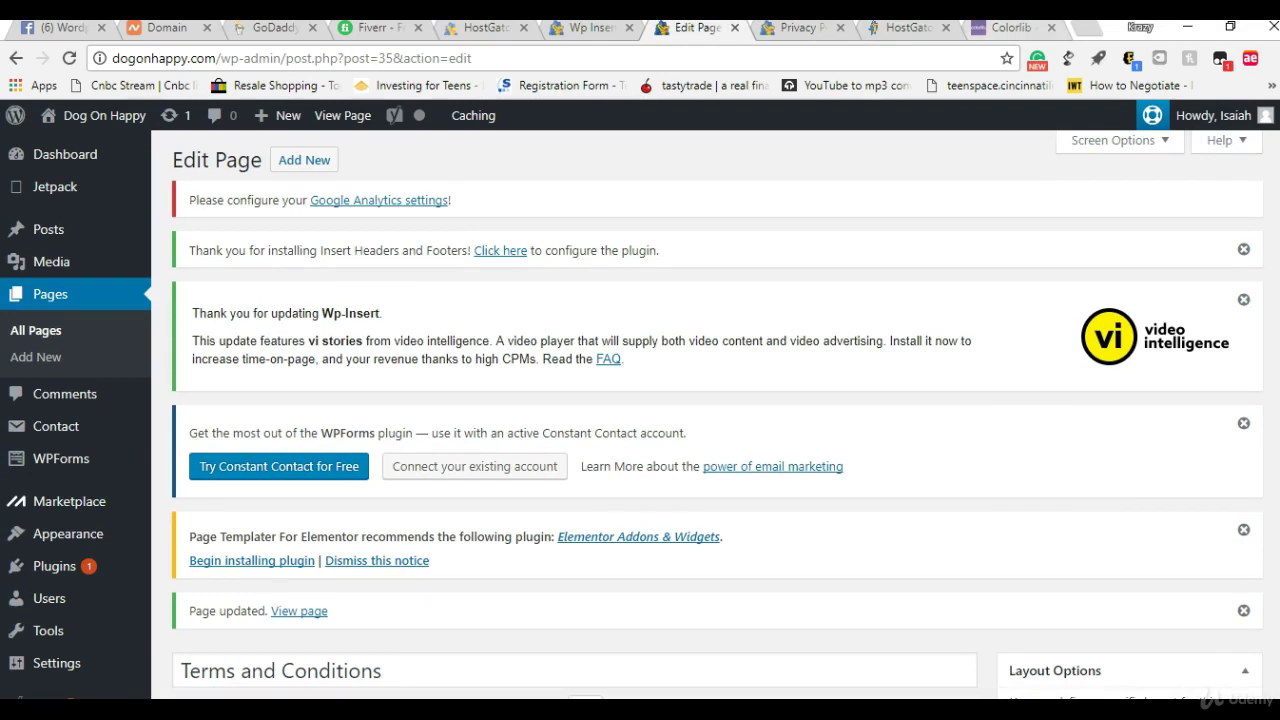
{"action": "scroll", "coordinate": [707, 415], "scroll_direction": "down", "scroll_amount": 3}
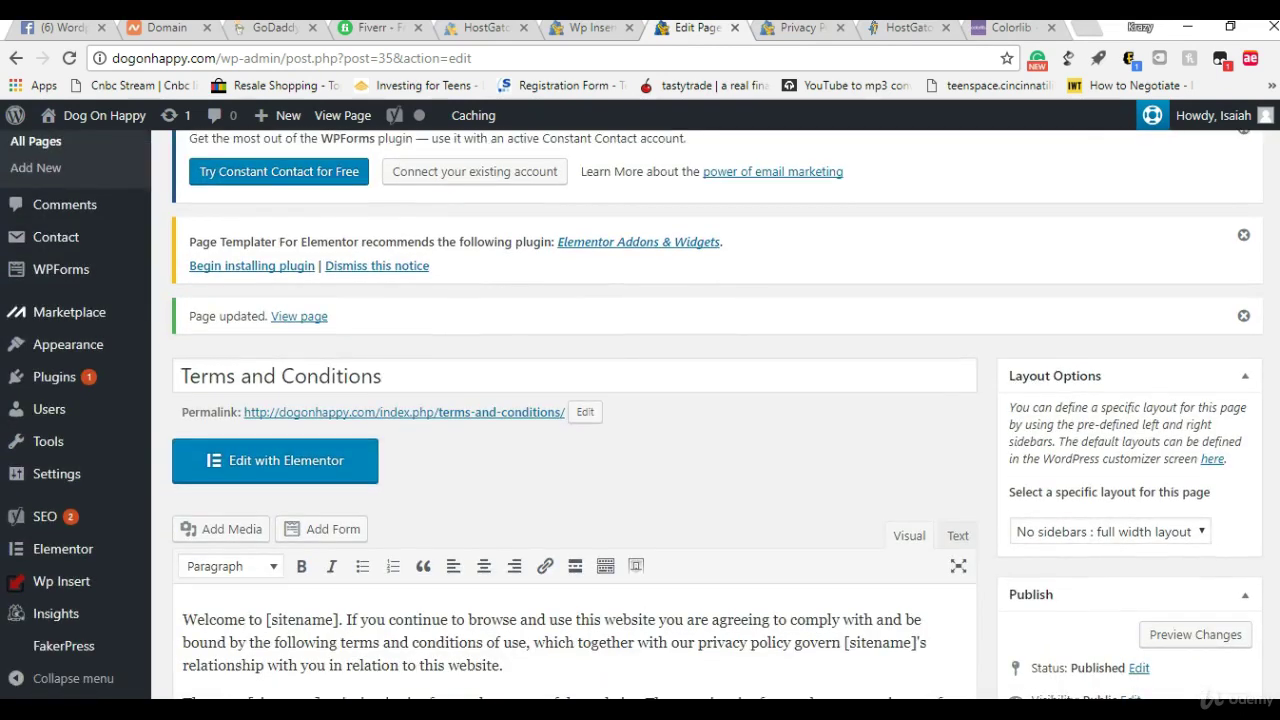
{"action": "scroll", "coordinate": [707, 415], "scroll_direction": "down", "scroll_amount": 1}
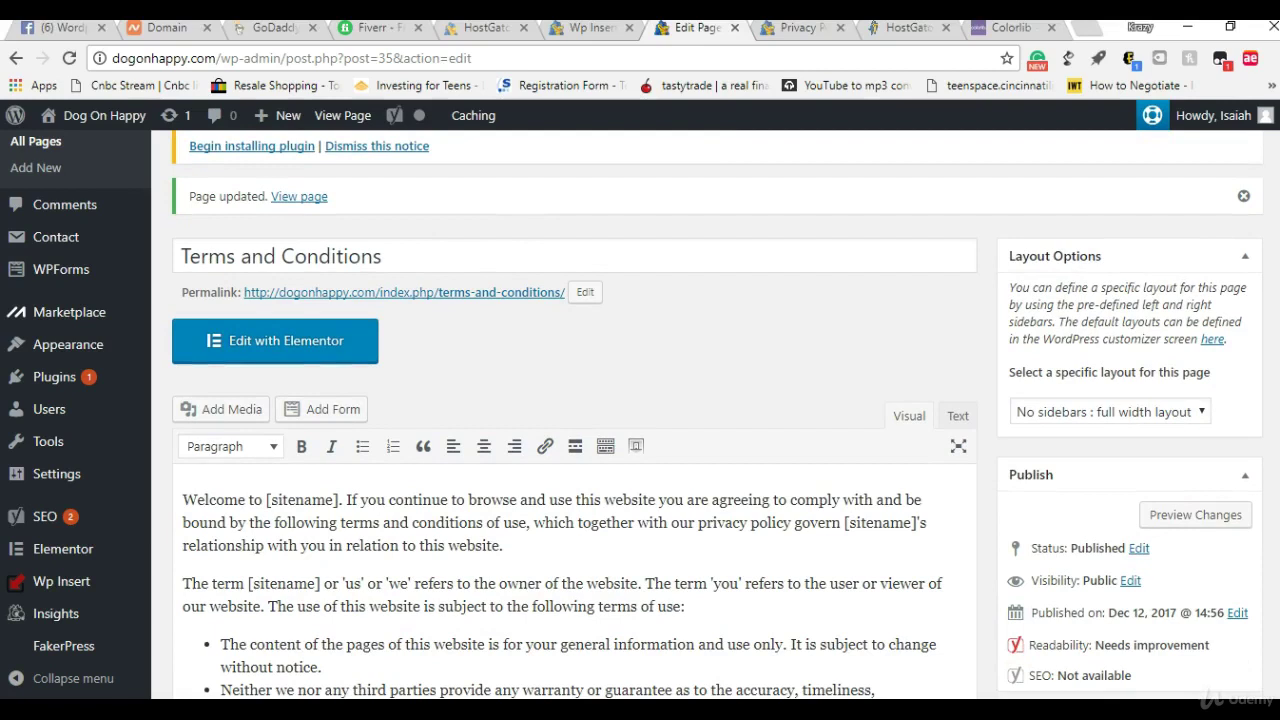
{"action": "scroll", "coordinate": [503, 206], "scroll_direction": "up", "scroll_amount": 2}
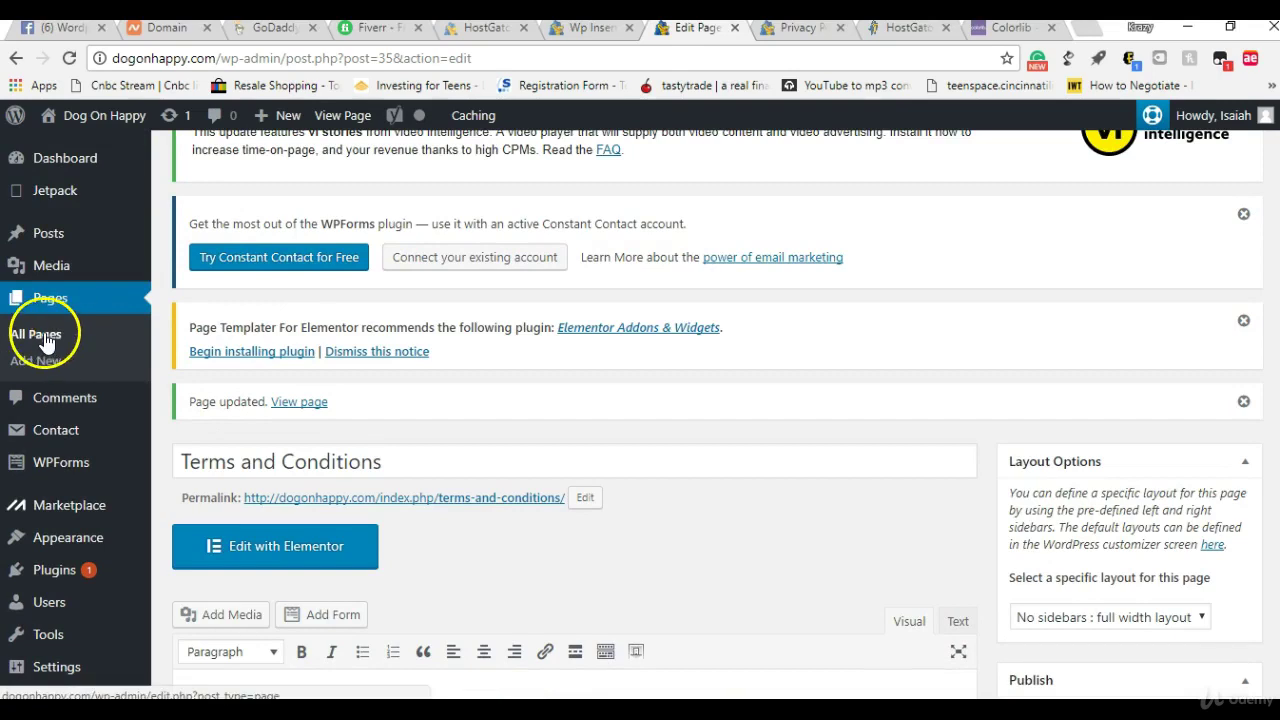
{"action": "left_click", "coordinate": [46, 341]}
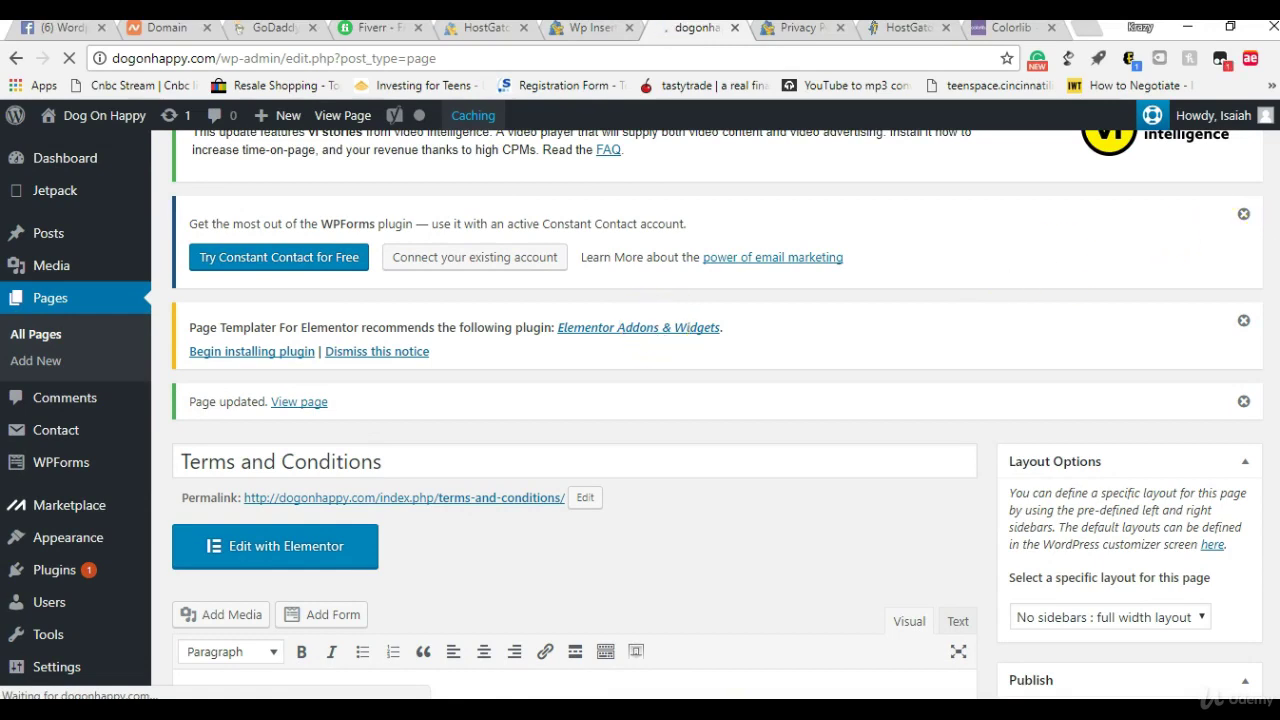
{"action": "scroll", "coordinate": [716, 414], "scroll_direction": "down", "scroll_amount": 1}
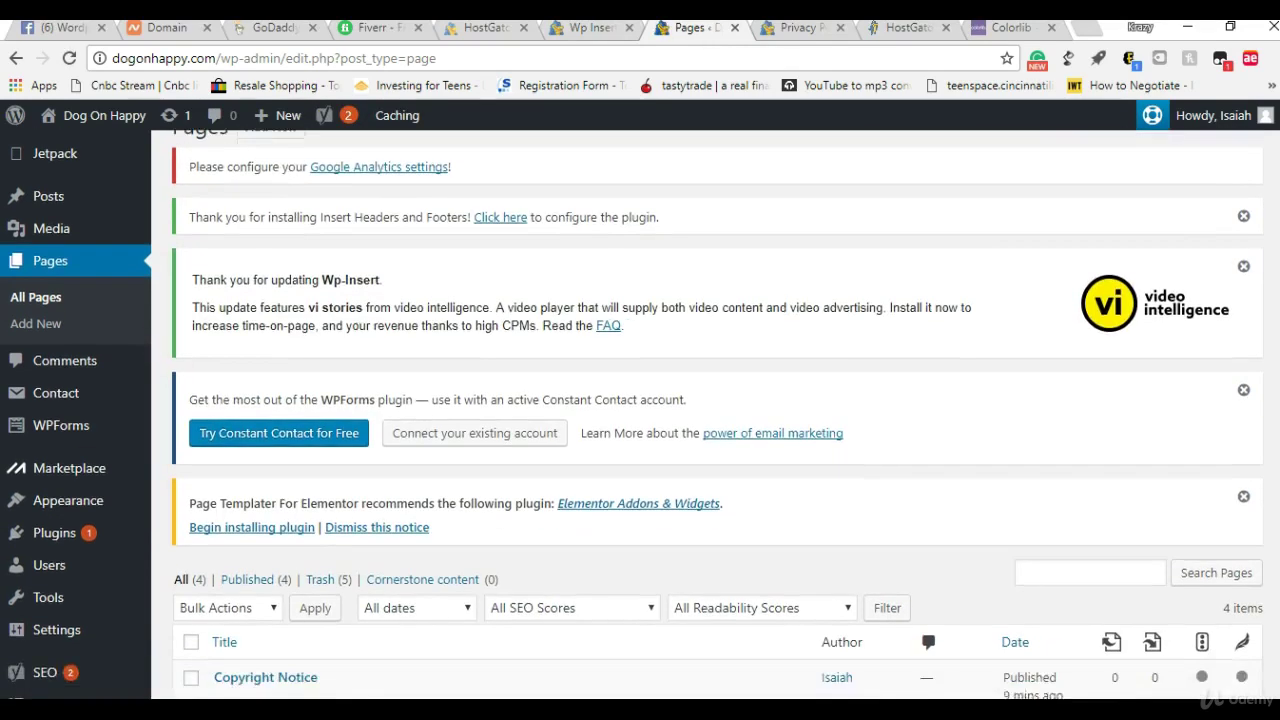
{"action": "scroll", "coordinate": [437, 457], "scroll_direction": "down", "scroll_amount": 3}
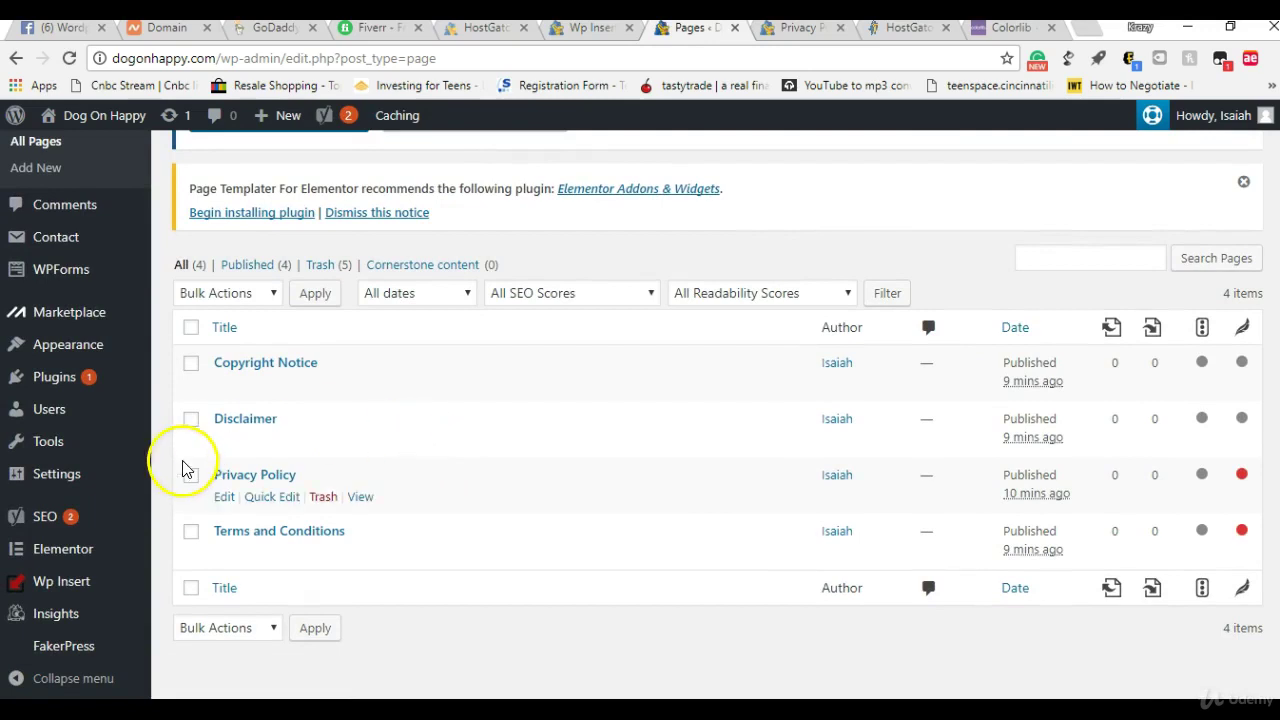
{"action": "left_click", "coordinate": [223, 442]}
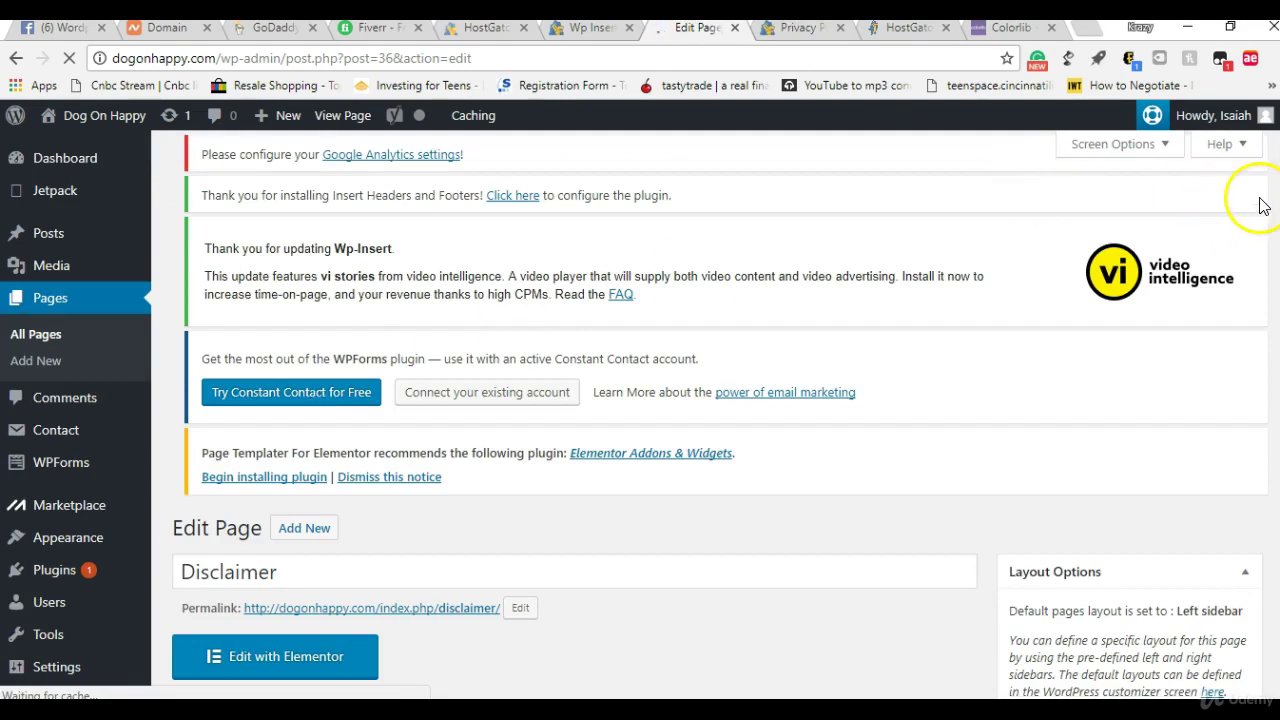
Paste the copied Disclaimer template text into the empty body of the Disclaimer page.
{"action": "scroll", "coordinate": [1266, 329], "scroll_direction": "down", "scroll_amount": 6}
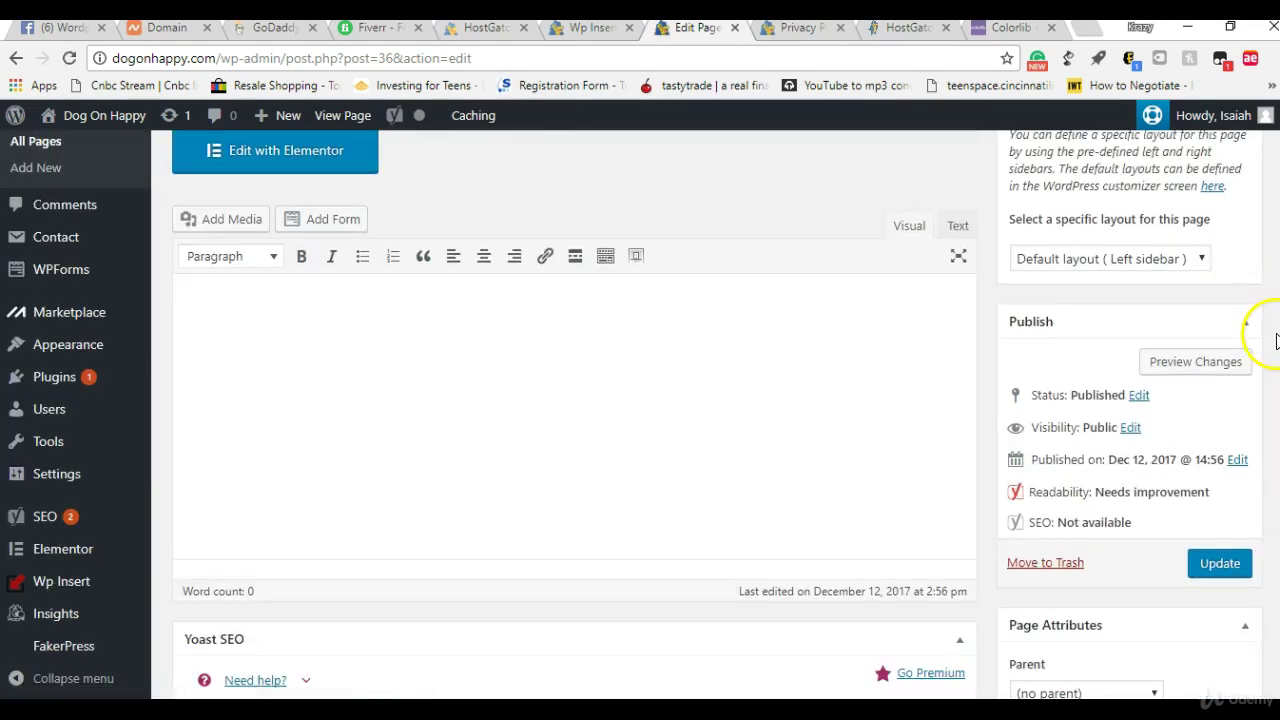
{"action": "left_click", "coordinate": [180, 318]}
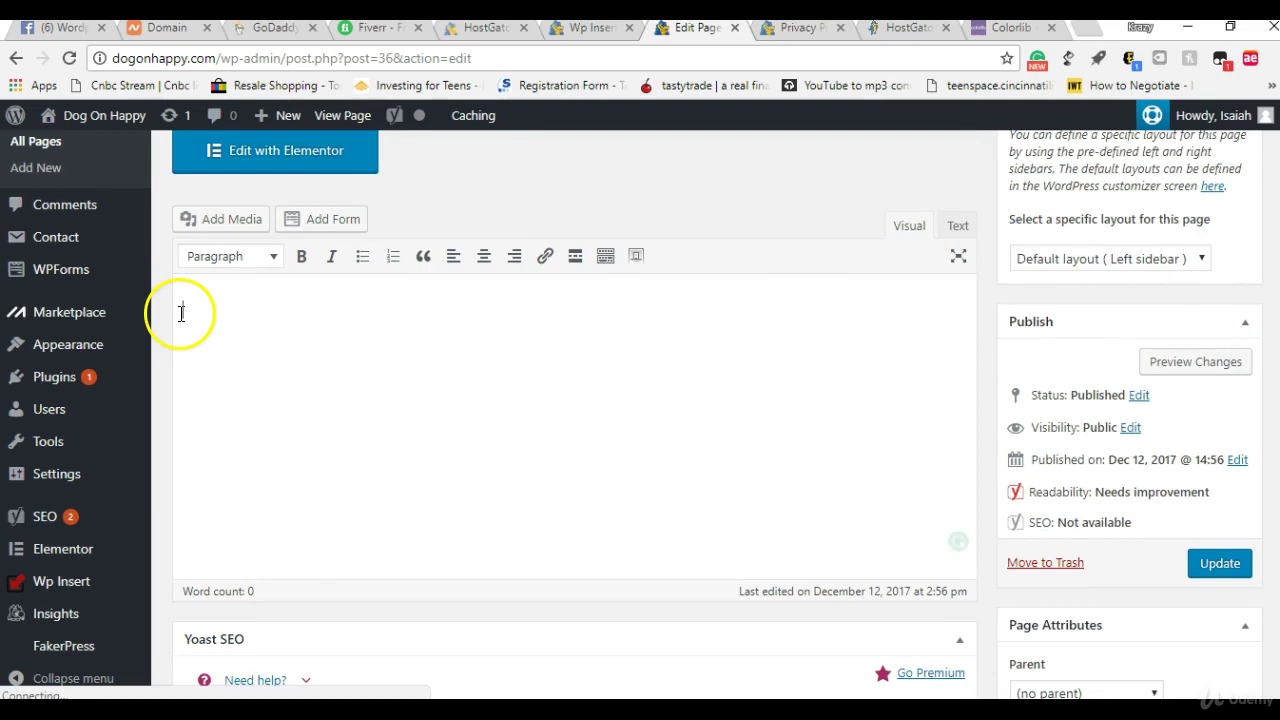
{"action": "right_click", "coordinate": [180, 319]}
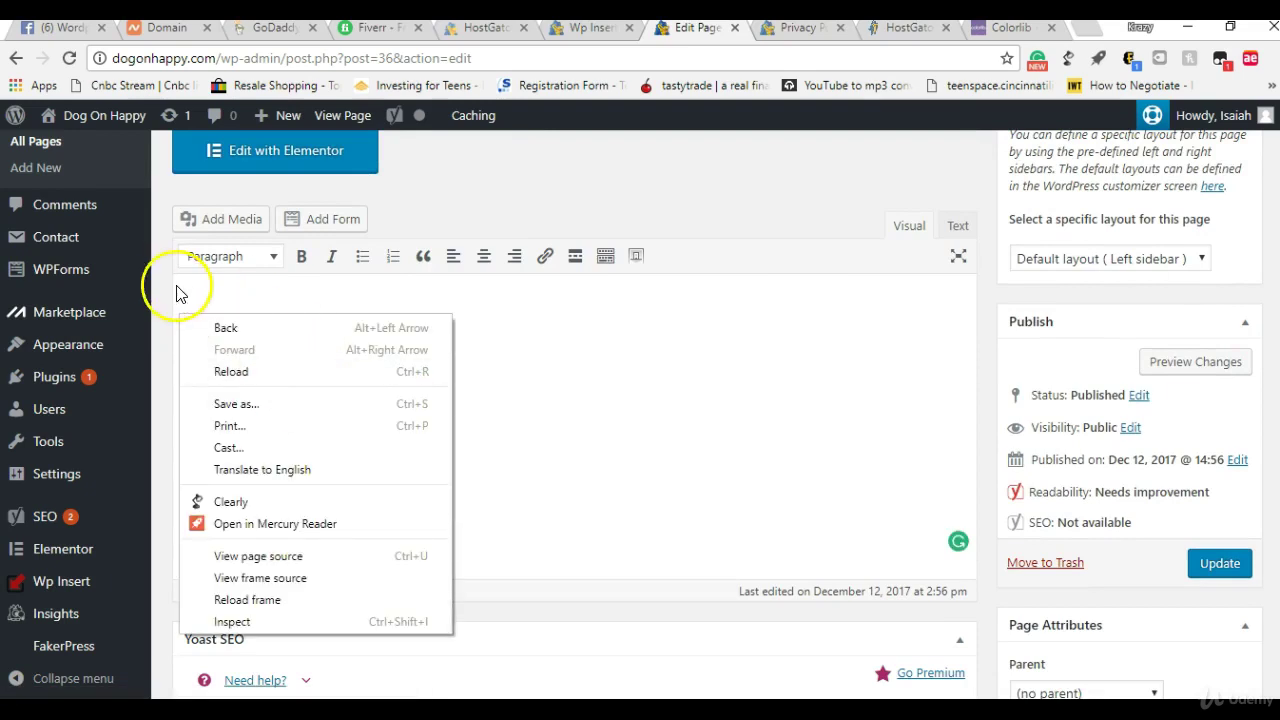
{"action": "right_click", "coordinate": [190, 308]}
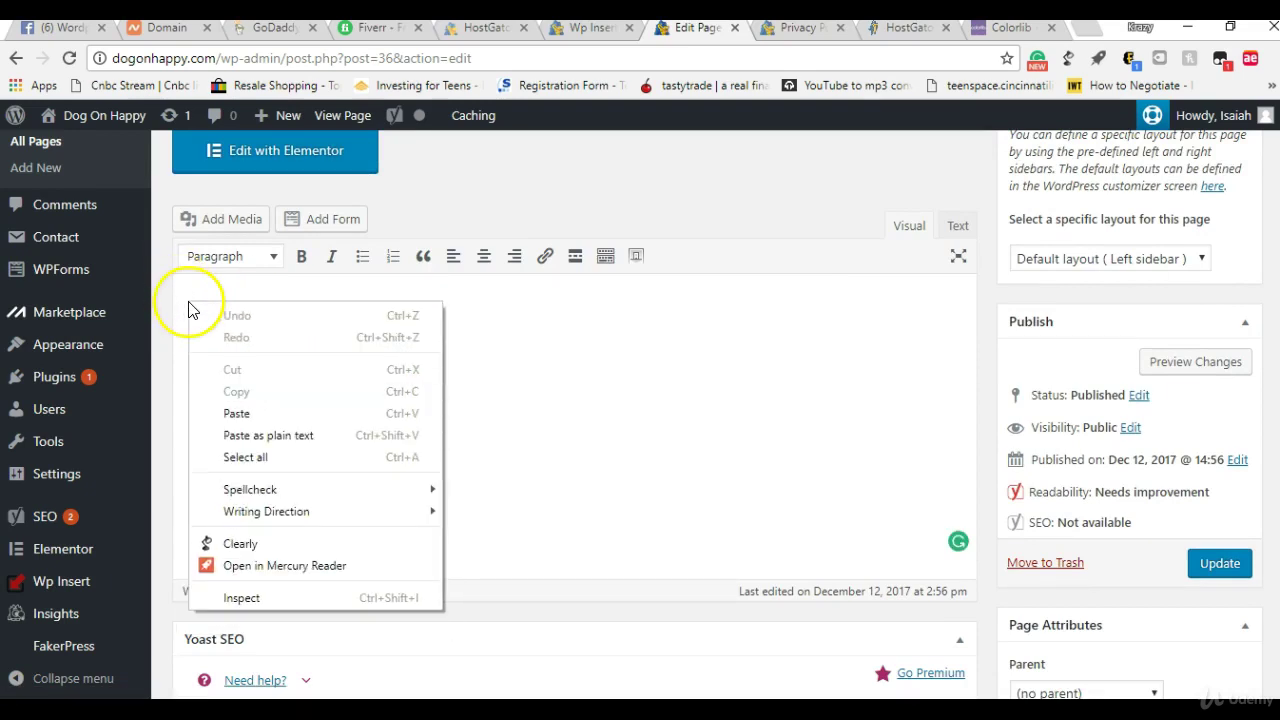
{"action": "left_click", "coordinate": [236, 413]}
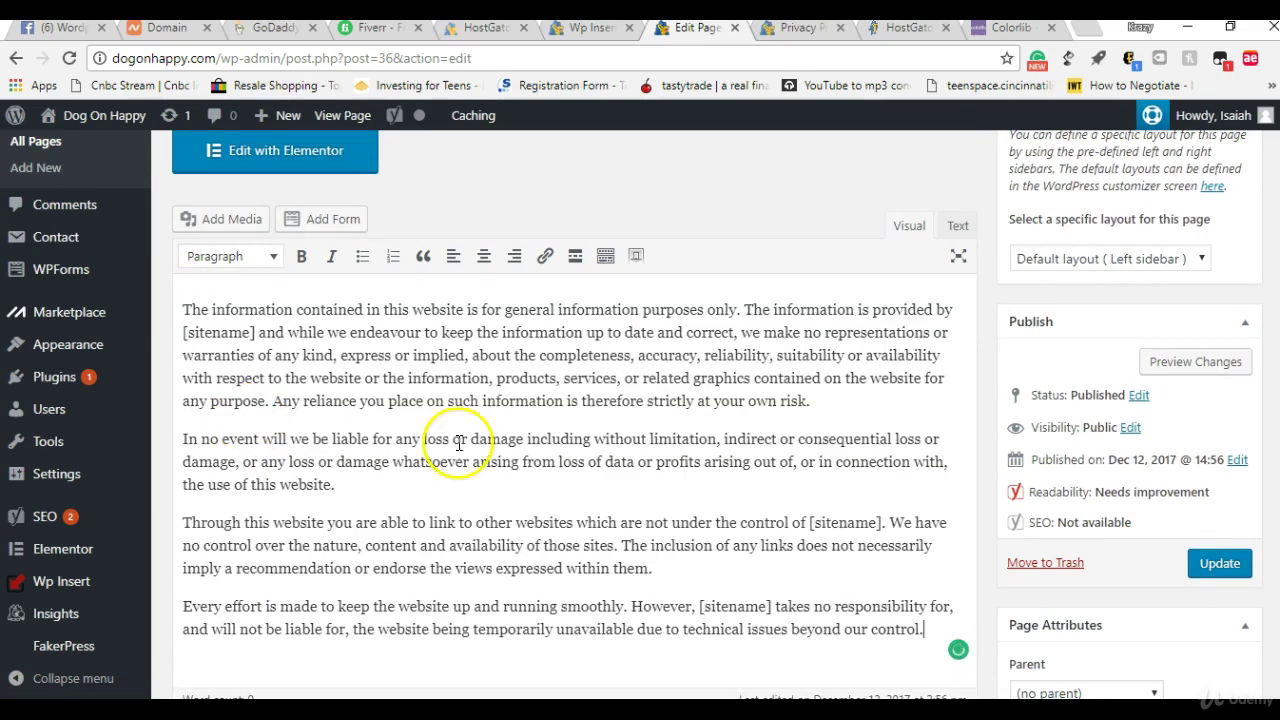
Set the Disclaimer page's layout to "No sidebars : full width layout" and update the page.
{"action": "left_click", "coordinate": [1152, 262]}
{"action": "left_click", "coordinate": [1143, 356]}
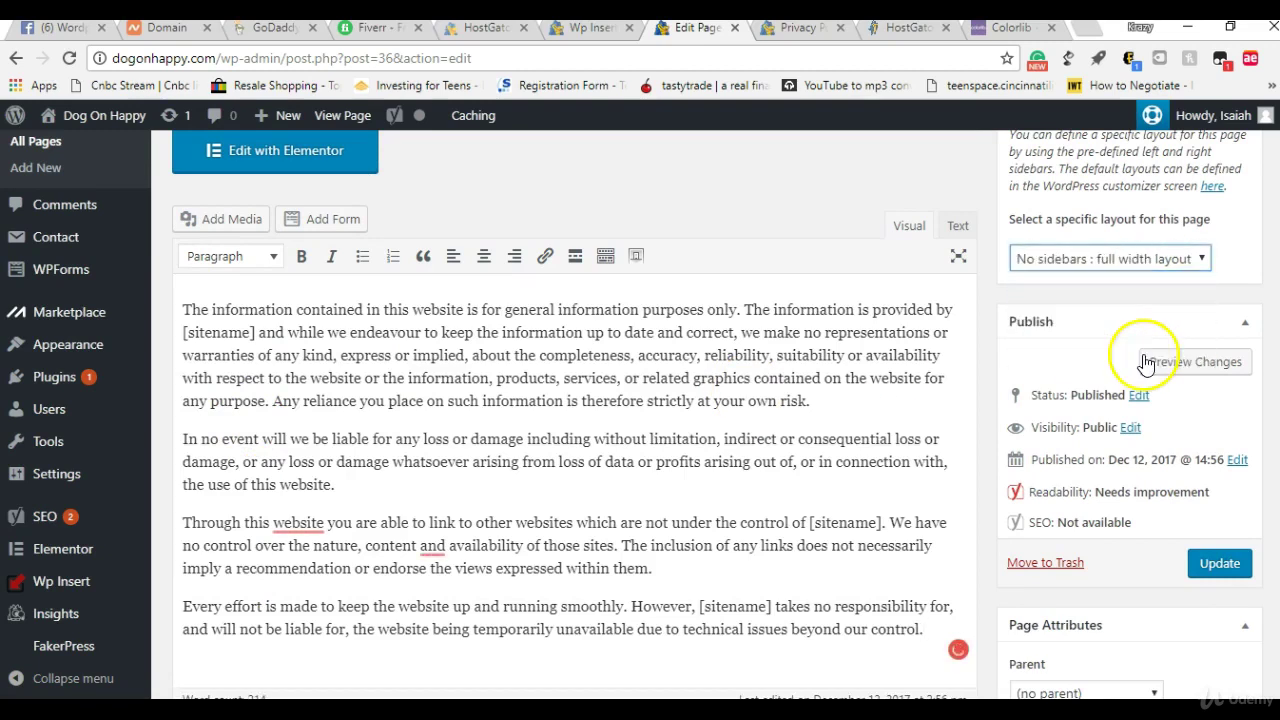
{"action": "left_click", "coordinate": [1212, 563]}
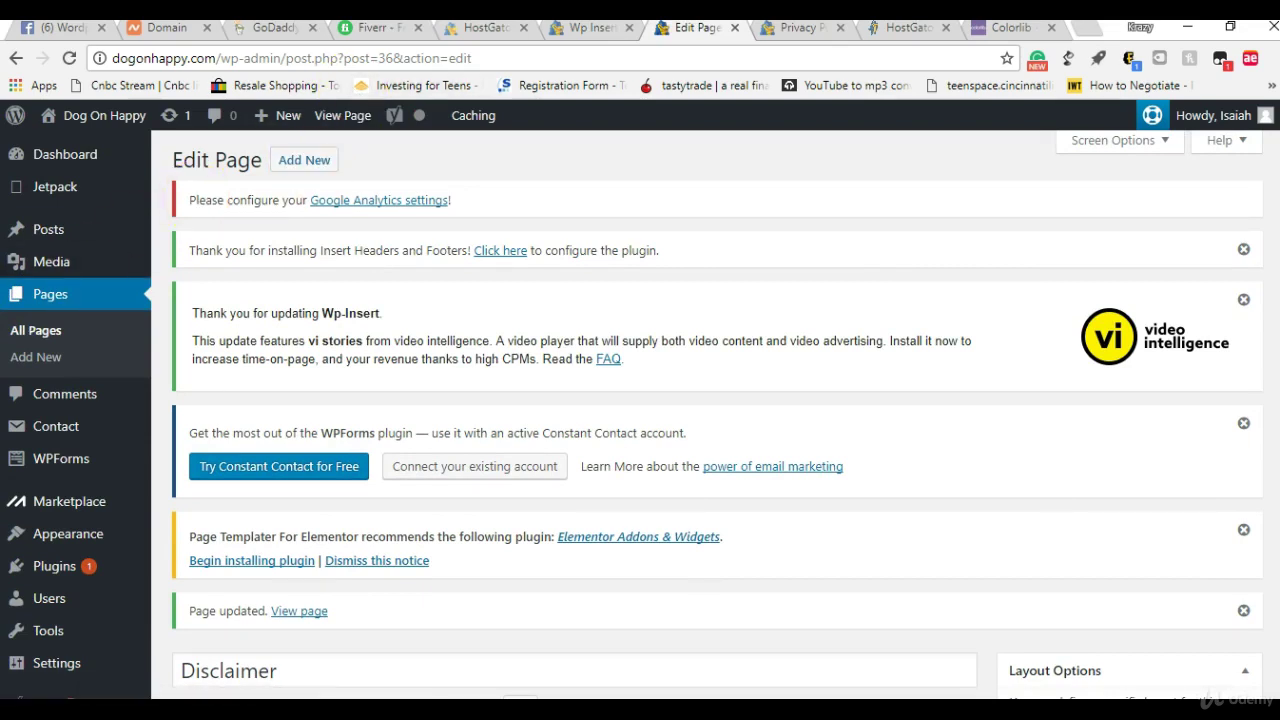
Close Wp Insert's Disclaimer template and copy the entire text of its Copyright Notice template.
{"action": "left_click", "coordinate": [583, 30]}
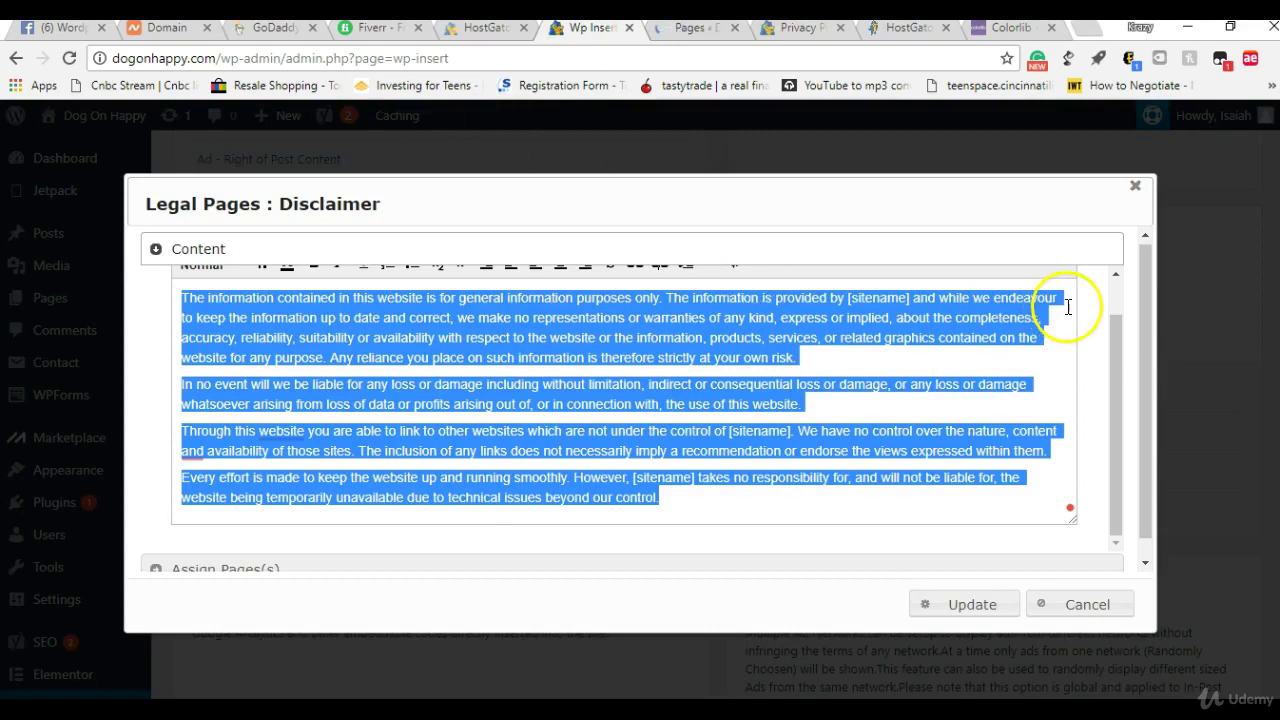
{"action": "left_click", "coordinate": [1134, 190]}
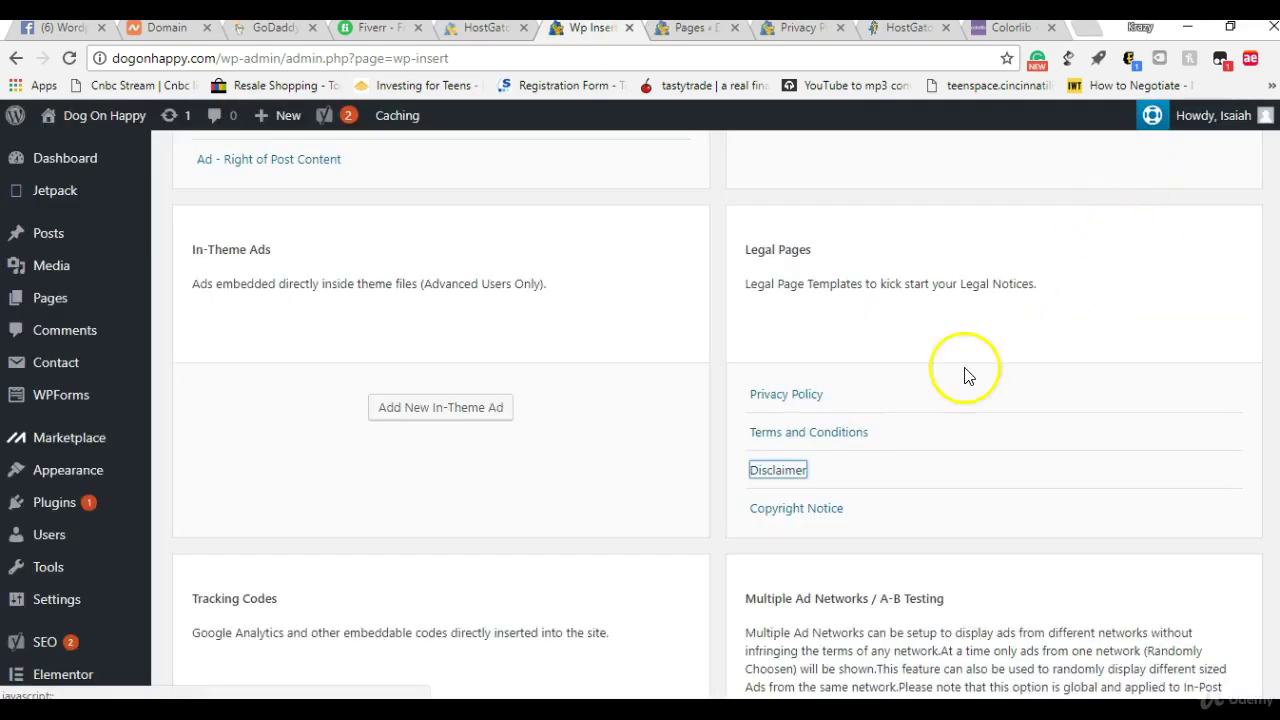
{"action": "left_click", "coordinate": [806, 507]}
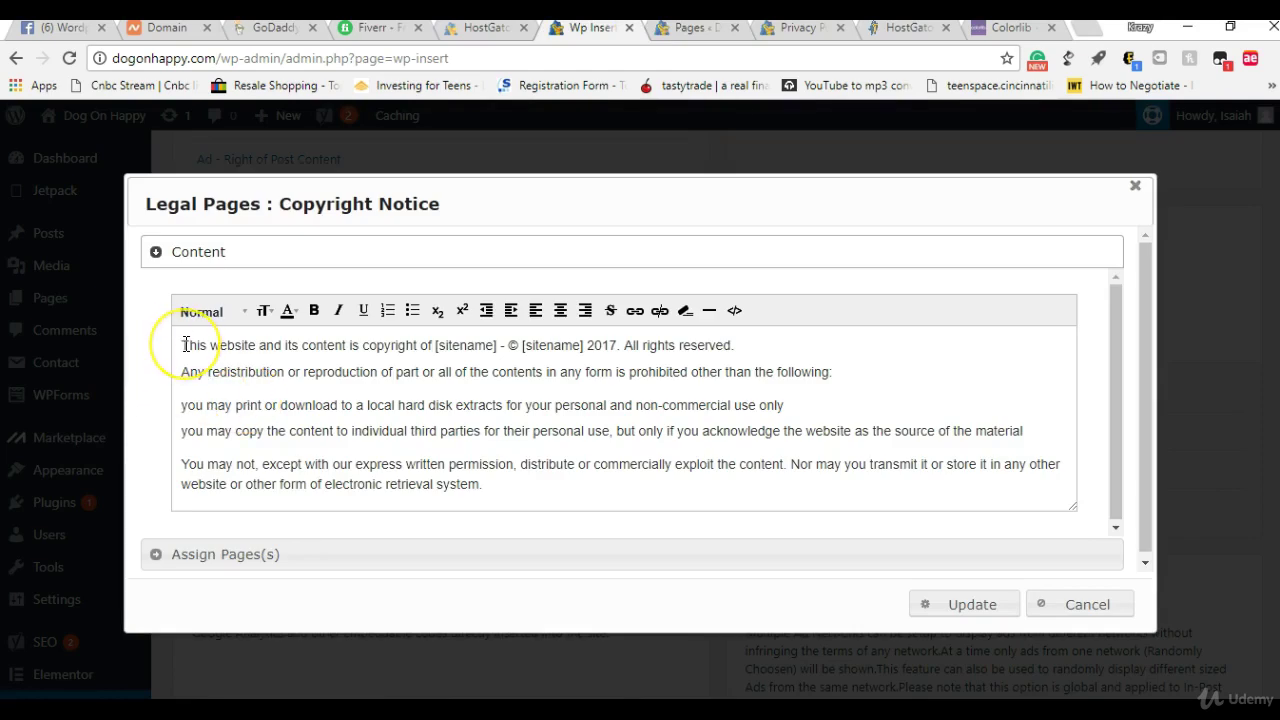
{"action": "left_click_drag", "start_coordinate": [185, 345], "coordinate": [668, 503]}
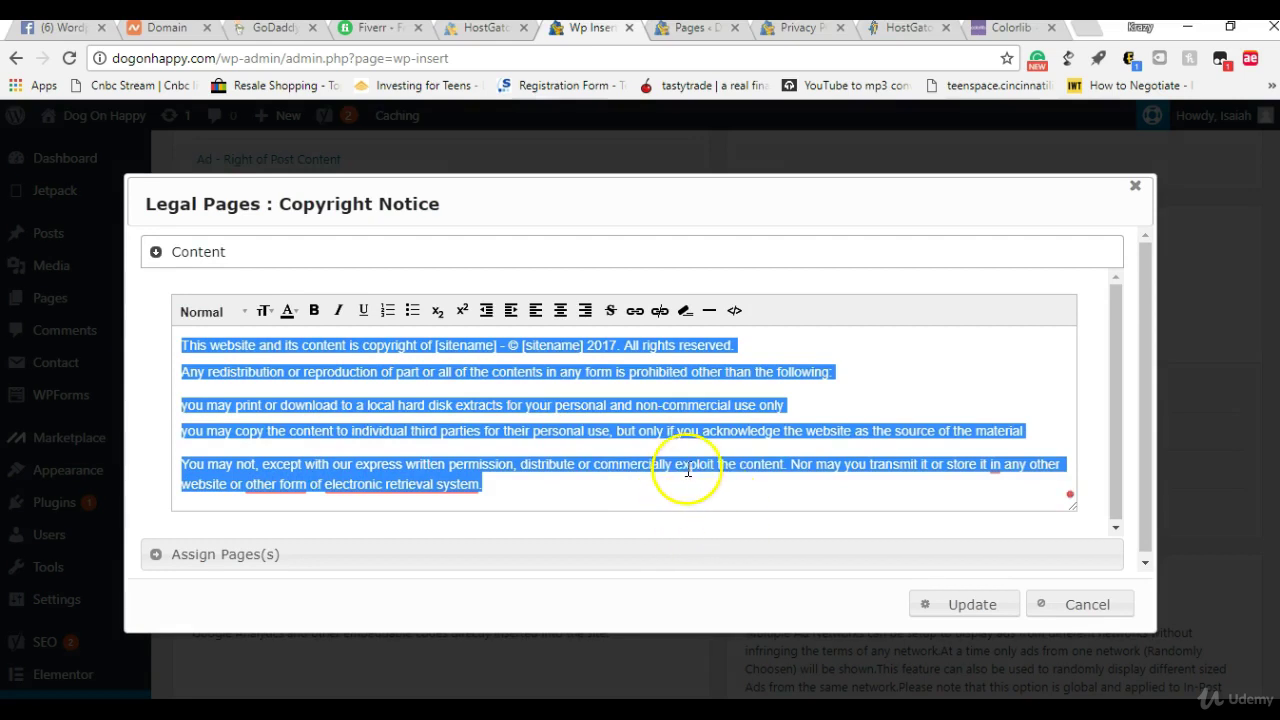
{"action": "right_click", "coordinate": [681, 468]}
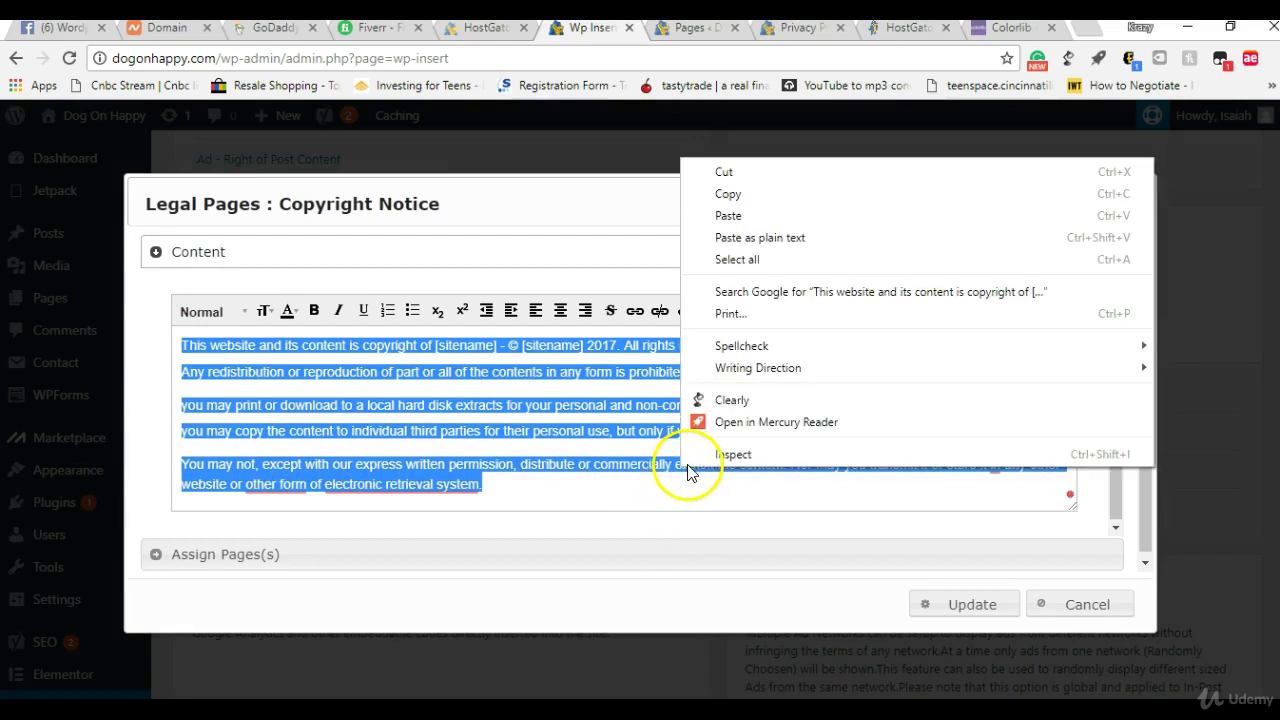
{"action": "left_click", "coordinate": [748, 197]}
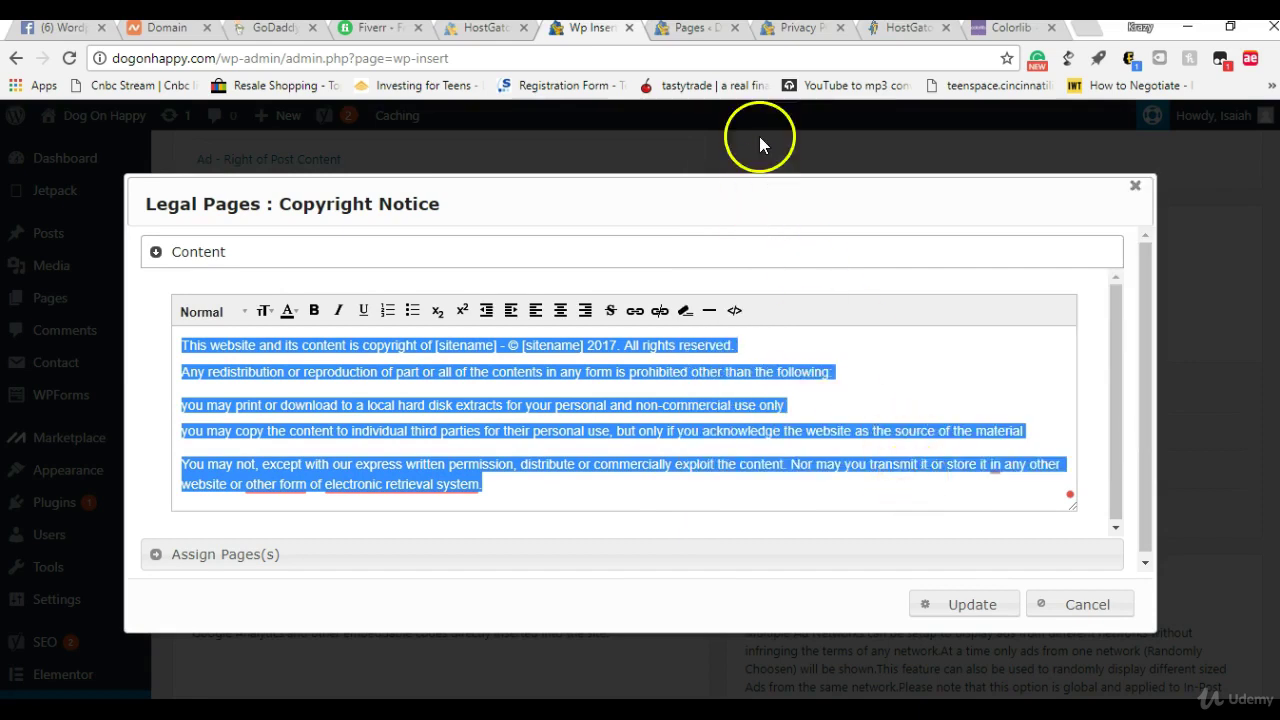
Open the Copyright Notice page for editing from the site's page list.
{"action": "left_click", "coordinate": [690, 28]}
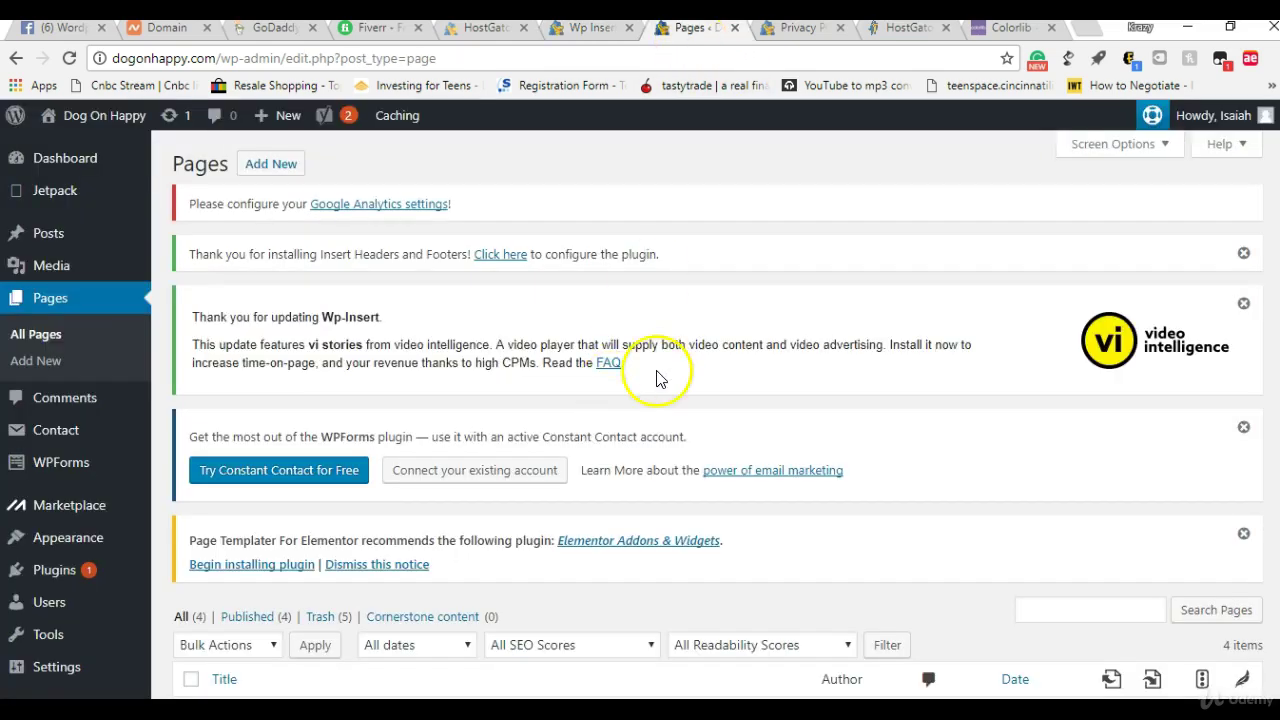
{"action": "scroll", "coordinate": [1266, 500], "scroll_direction": "down", "scroll_amount": 4}
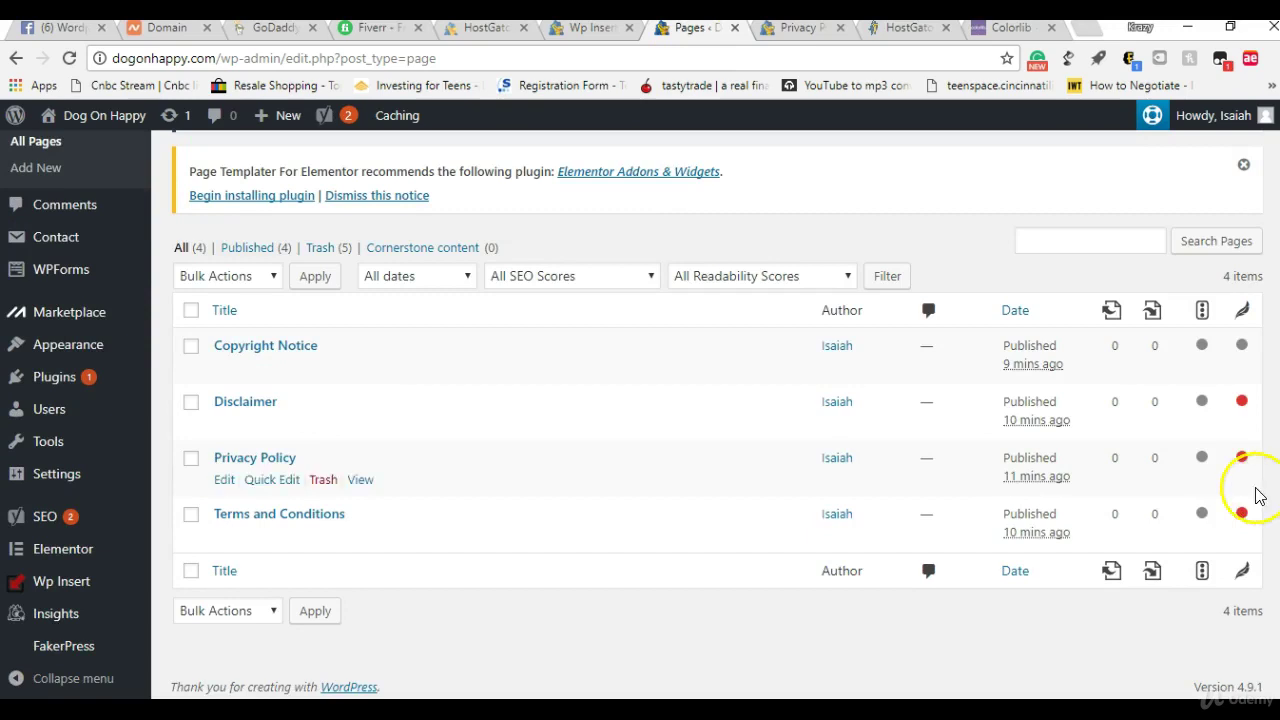
{"action": "left_click", "coordinate": [246, 352]}
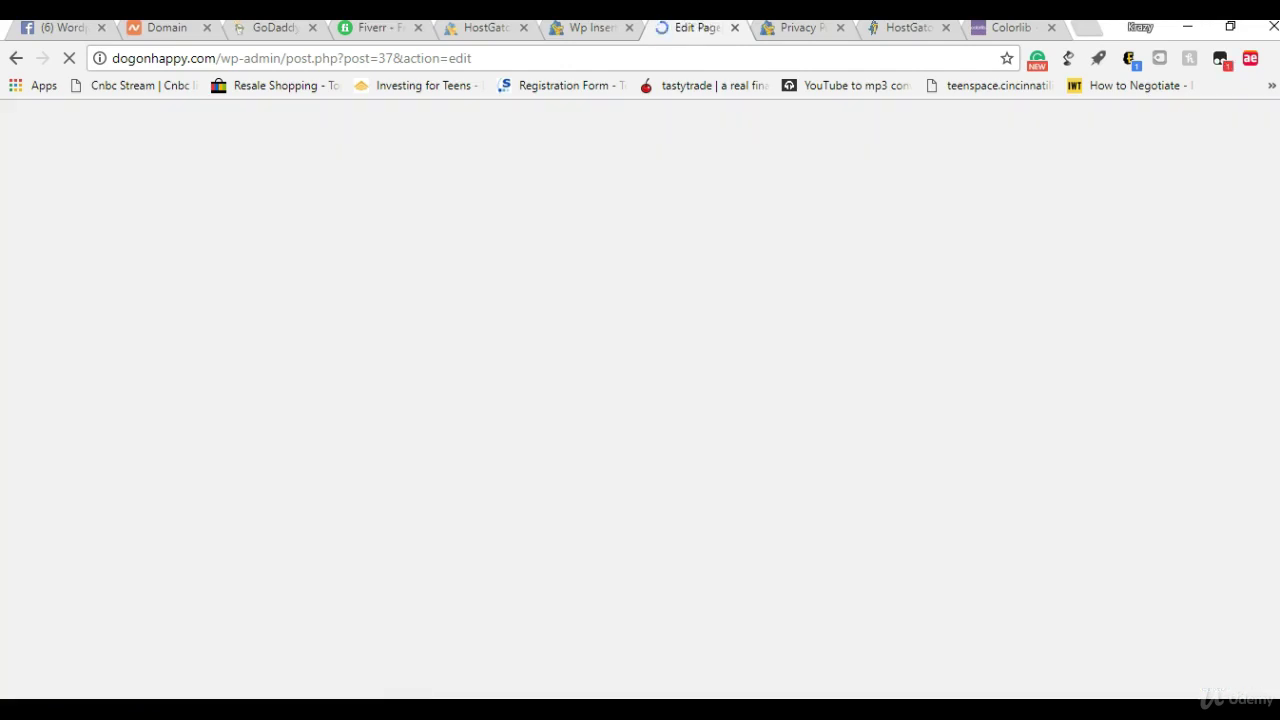
Paste the copied Copyright Notice template text into the empty body of the Copyright Notice page.
{"action": "scroll", "coordinate": [640, 415], "scroll_direction": "down", "scroll_amount": 1}
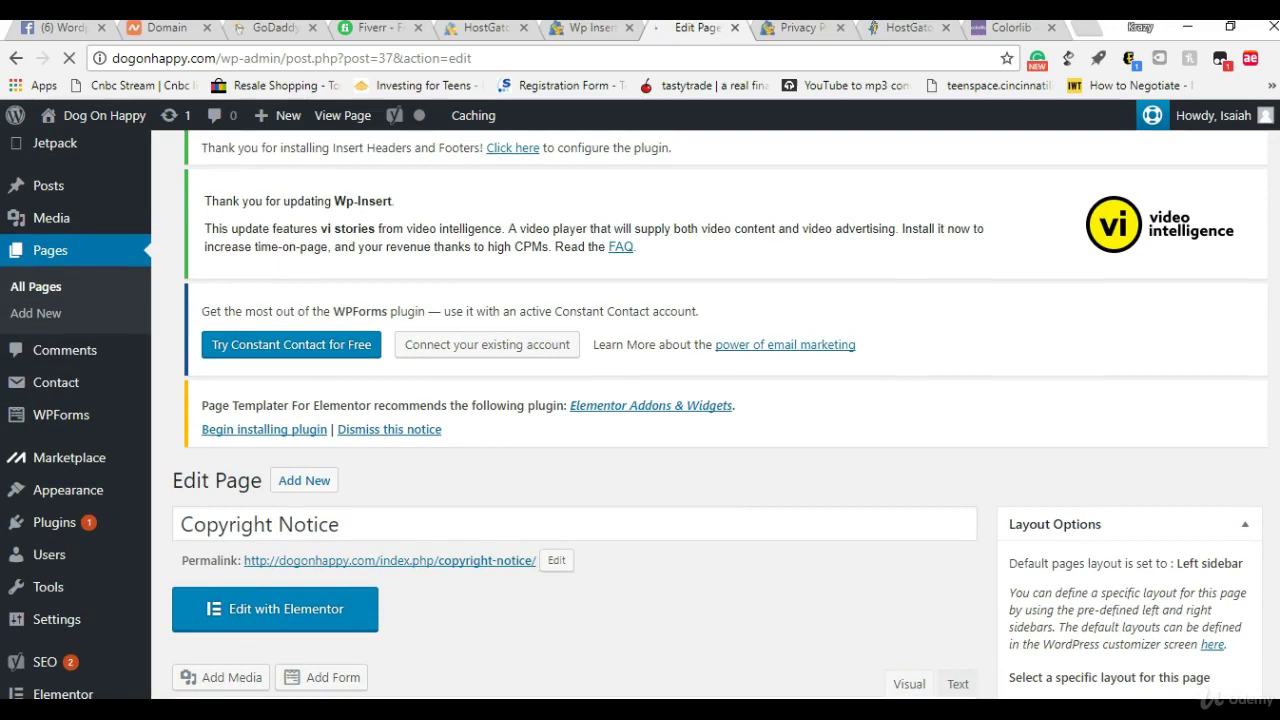
{"action": "scroll", "coordinate": [640, 415], "scroll_direction": "down", "scroll_amount": 3}
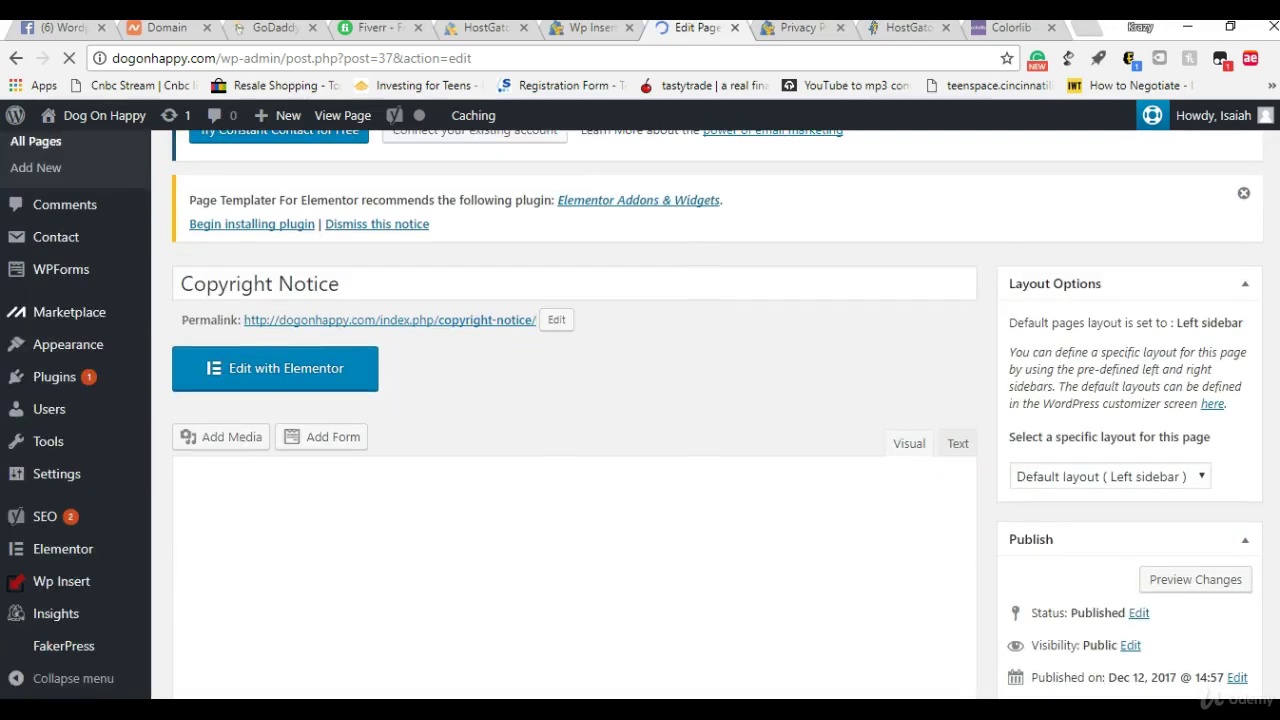
{"action": "scroll", "coordinate": [297, 249], "scroll_direction": "down", "scroll_amount": 5}
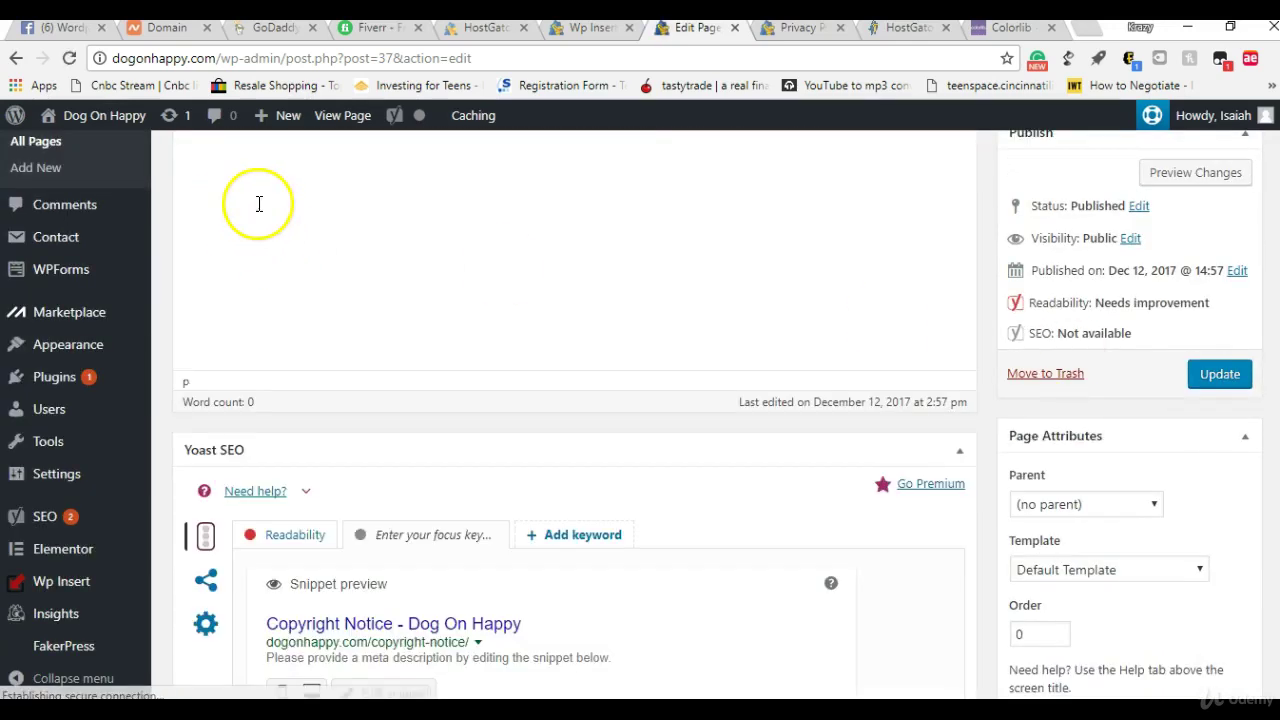
{"action": "scroll", "coordinate": [1228, 313], "scroll_direction": "up", "scroll_amount": 3}
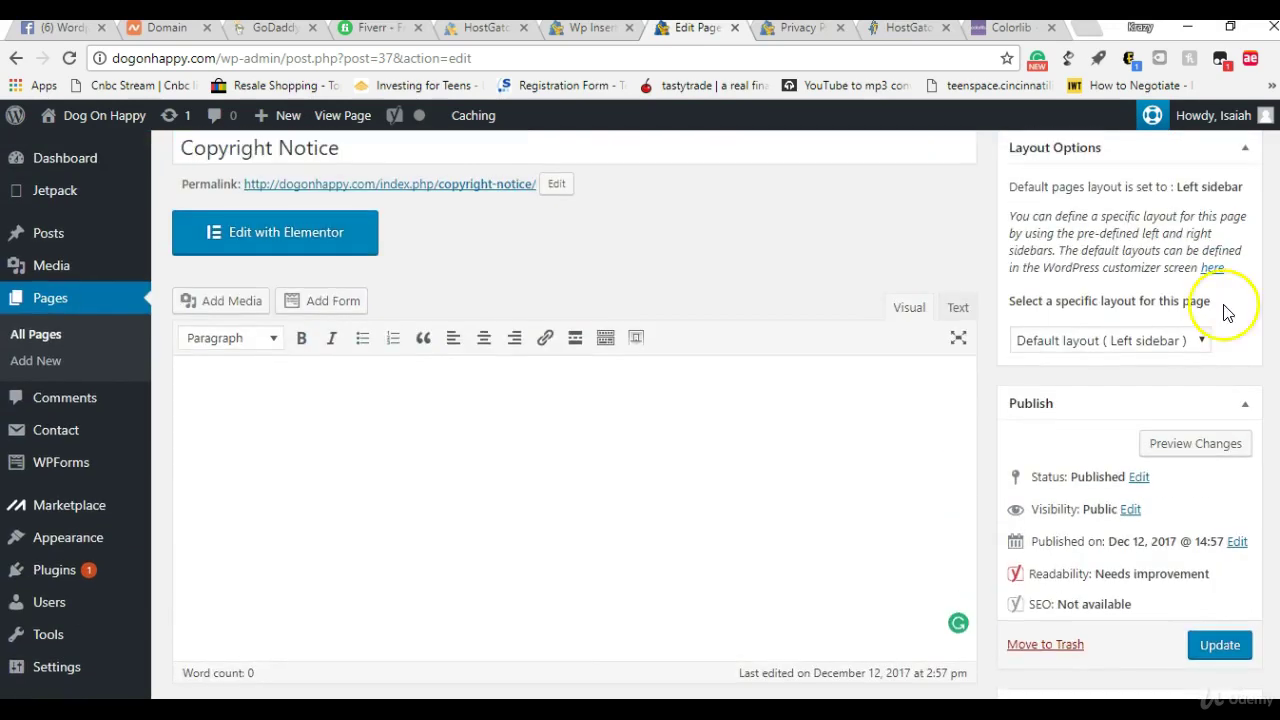
{"action": "right_click", "coordinate": [198, 380]}
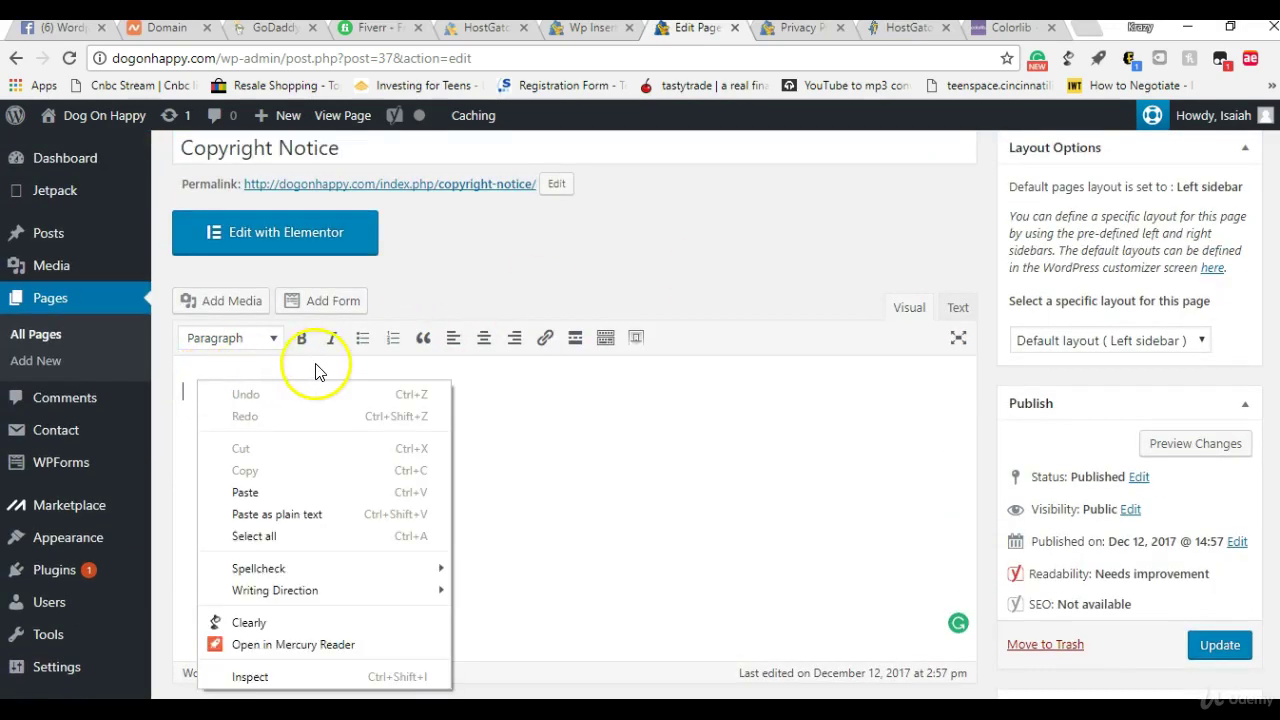
{"action": "left_click", "coordinate": [309, 490]}
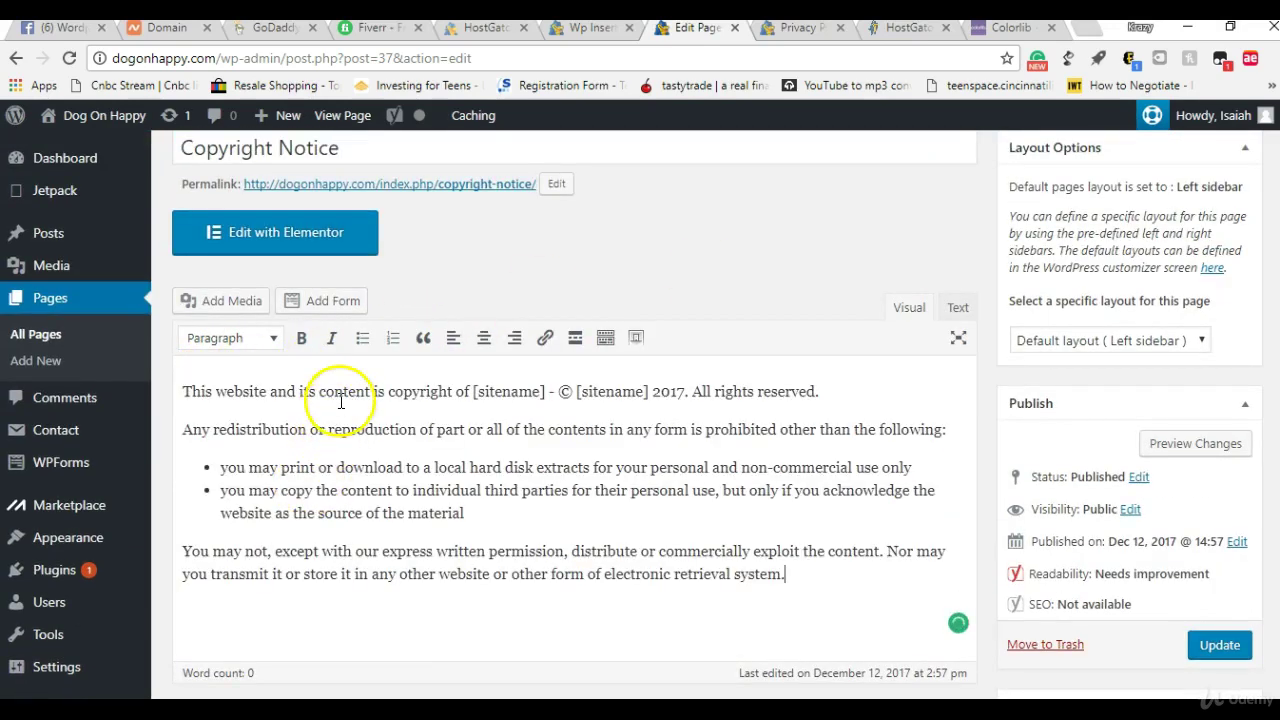
Set the Copyright Notice page's layout to "No sidebars : full width layout" and update the page.
{"action": "left_click", "coordinate": [1046, 340]}
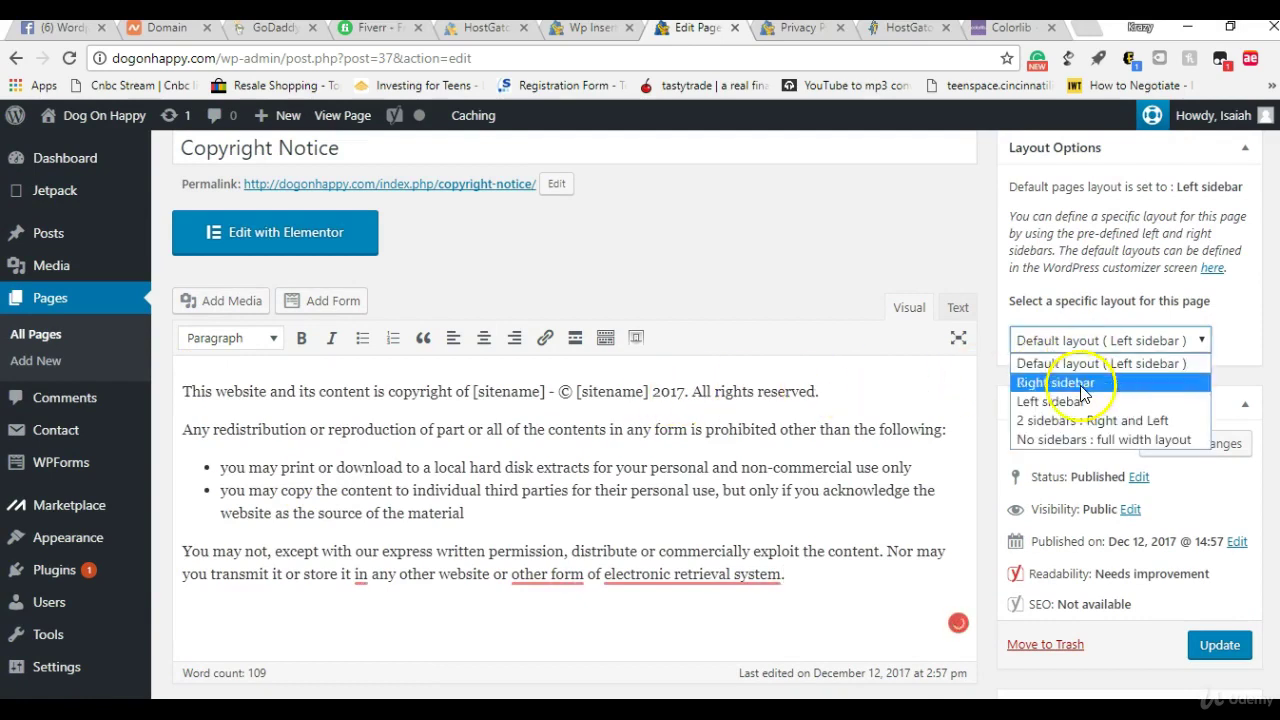
{"action": "left_click", "coordinate": [1080, 439]}
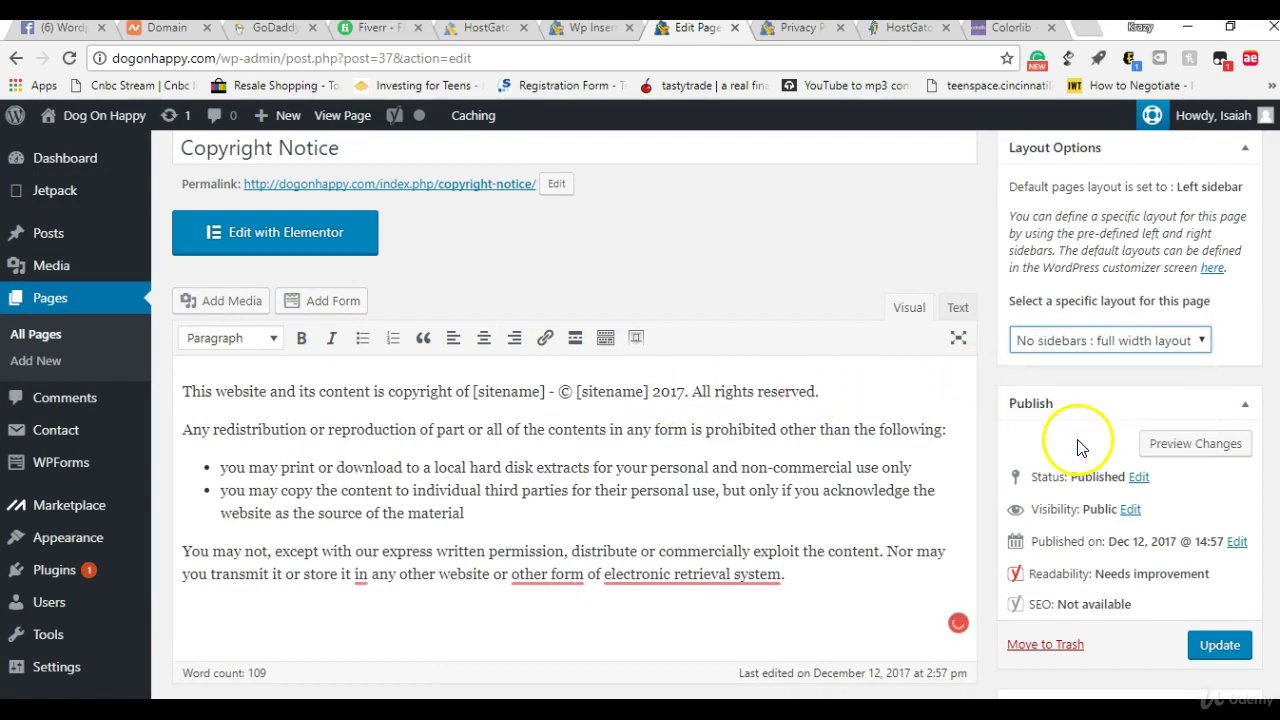
{"action": "left_click", "coordinate": [1203, 650]}
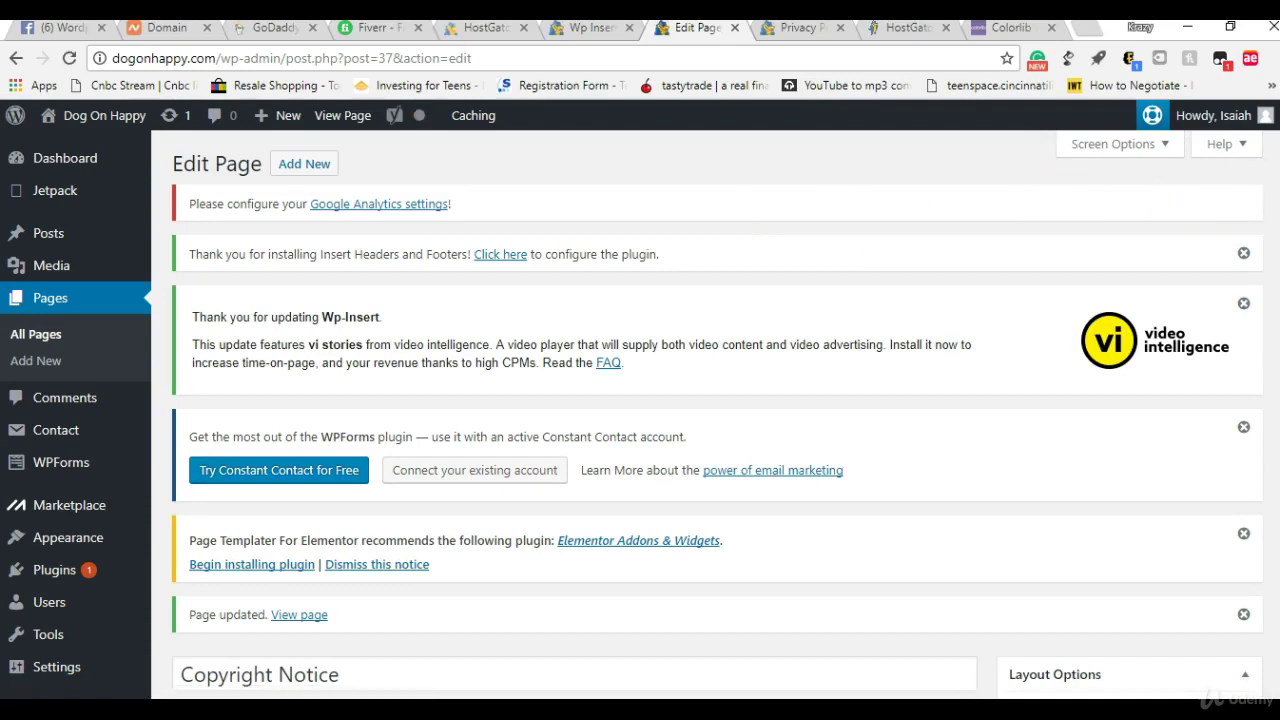
{"action": "scroll", "coordinate": [1275, 283], "scroll_direction": "down", "scroll_amount": 3}
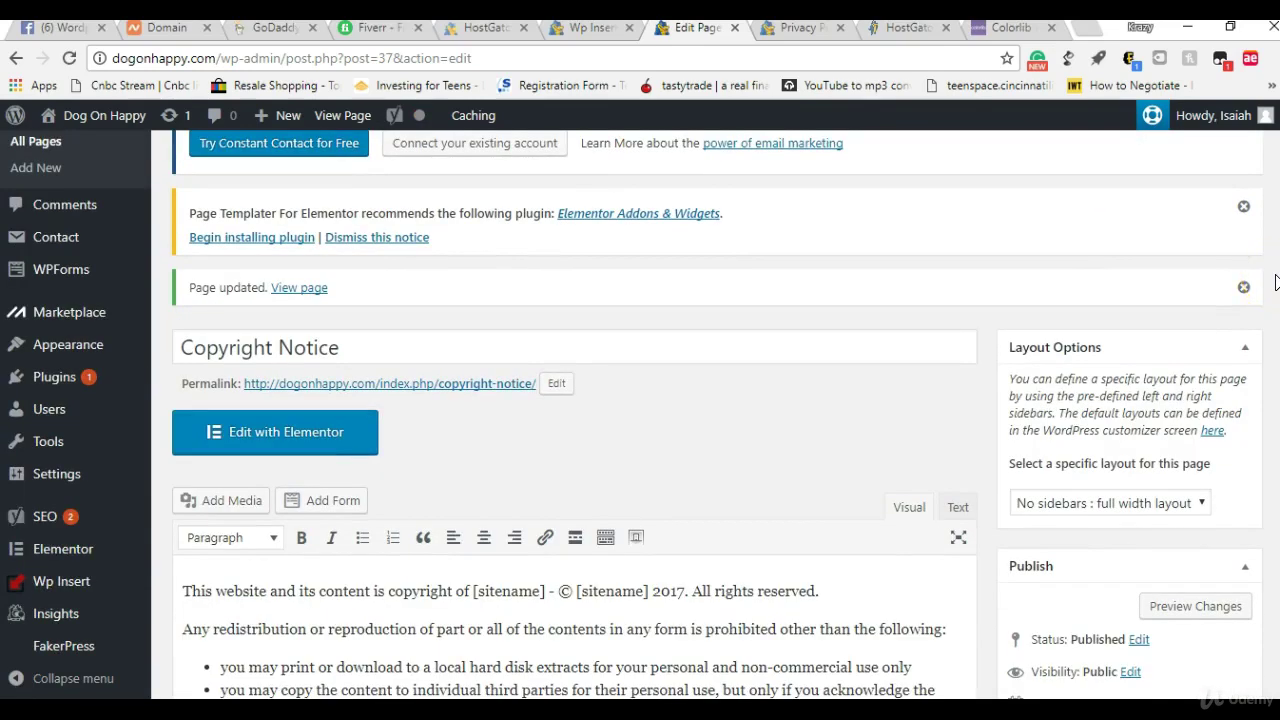
{"action": "scroll", "coordinate": [1275, 283], "scroll_direction": "down", "scroll_amount": 1}
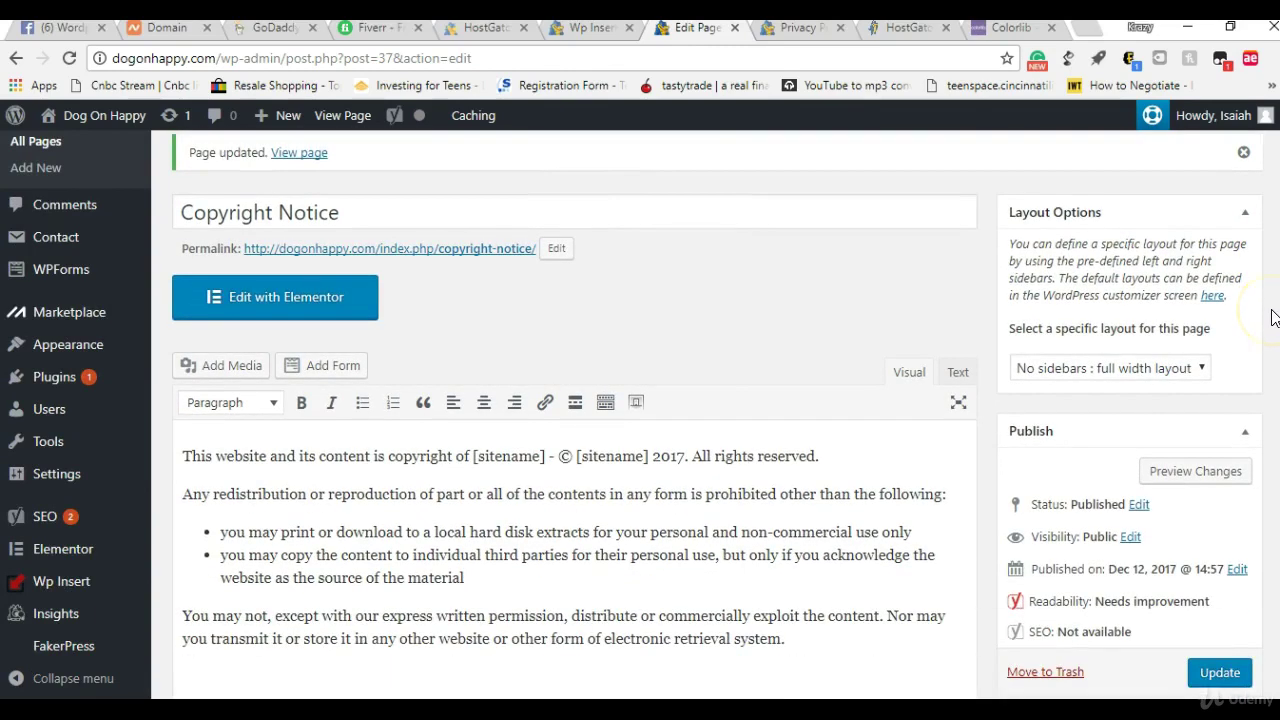
Return to the Wp Insert settings page and close its Copyright Notice template.
{"action": "scroll", "coordinate": [1273, 316], "scroll_direction": "up", "scroll_amount": 1}
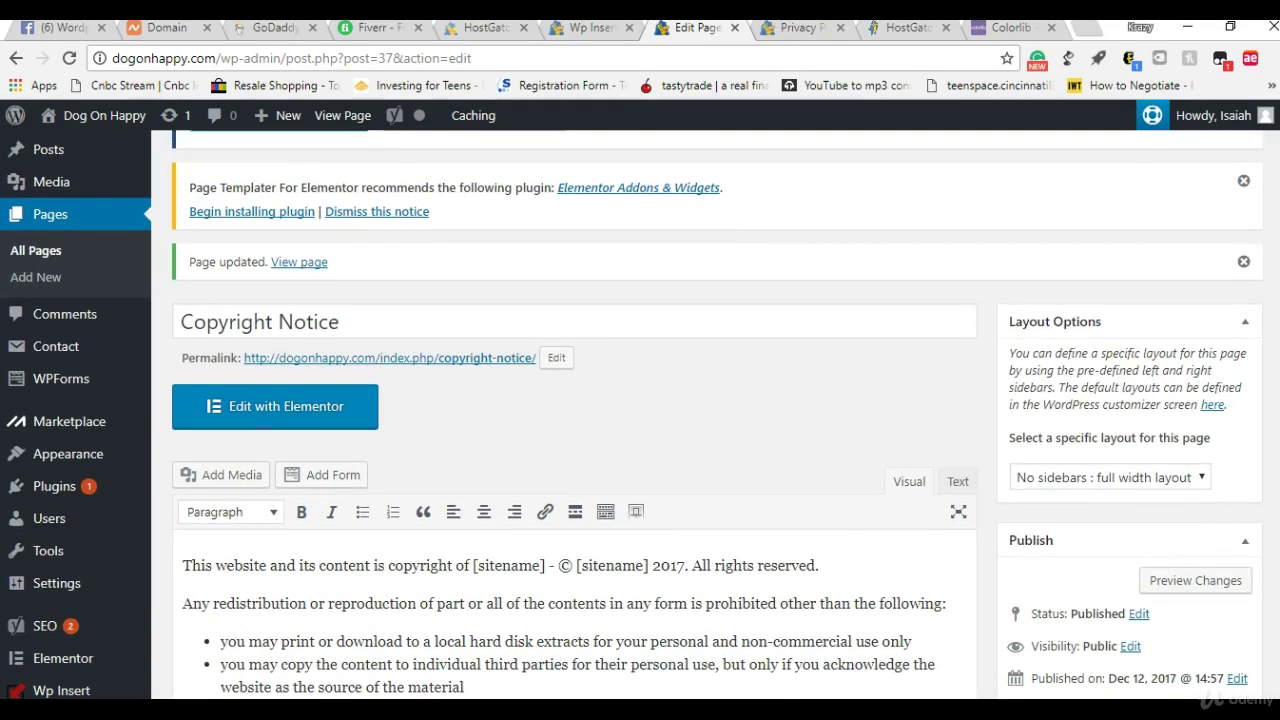
{"action": "scroll", "coordinate": [1273, 316], "scroll_direction": "up", "scroll_amount": 1}
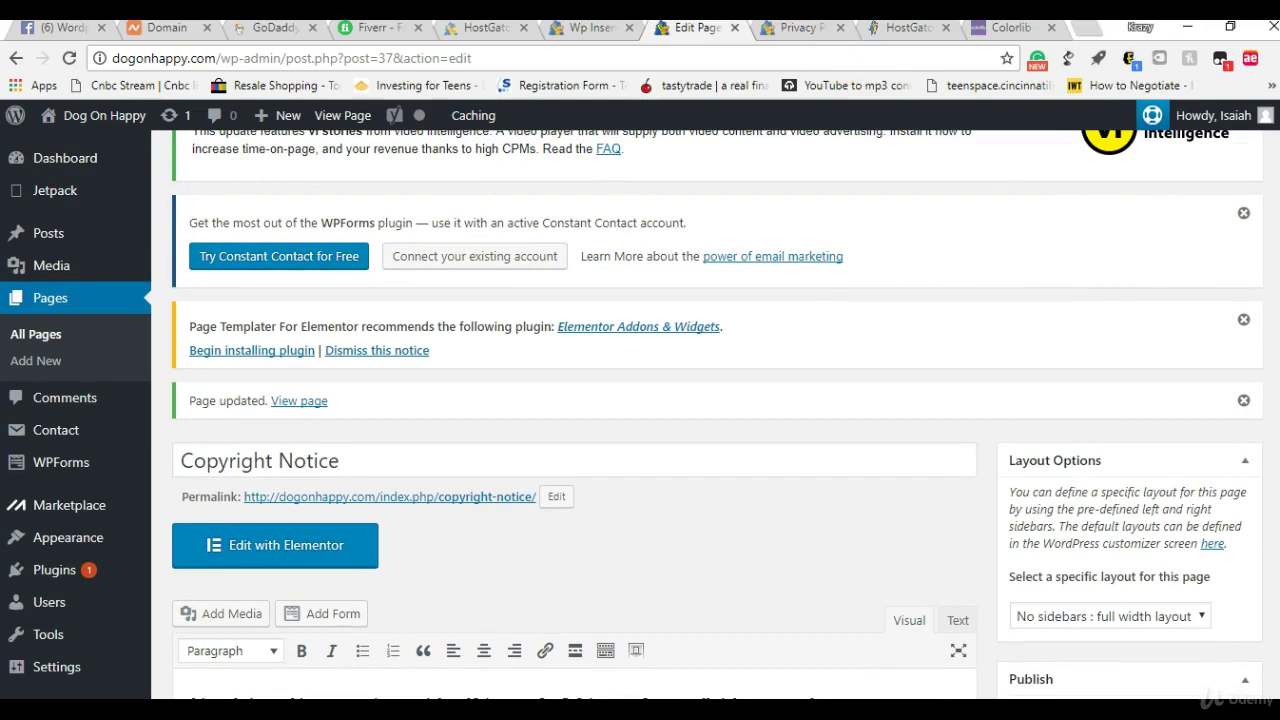
{"action": "left_click", "coordinate": [557, 32]}
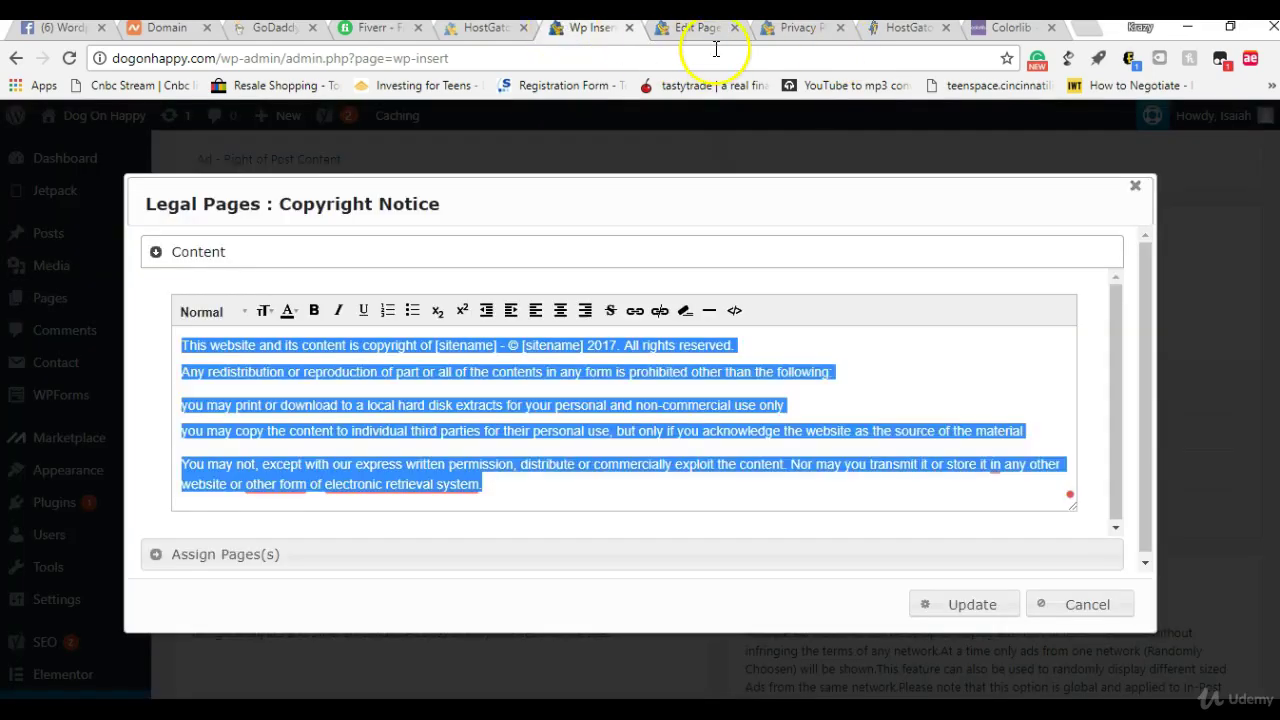
{"action": "left_click", "coordinate": [1136, 190]}
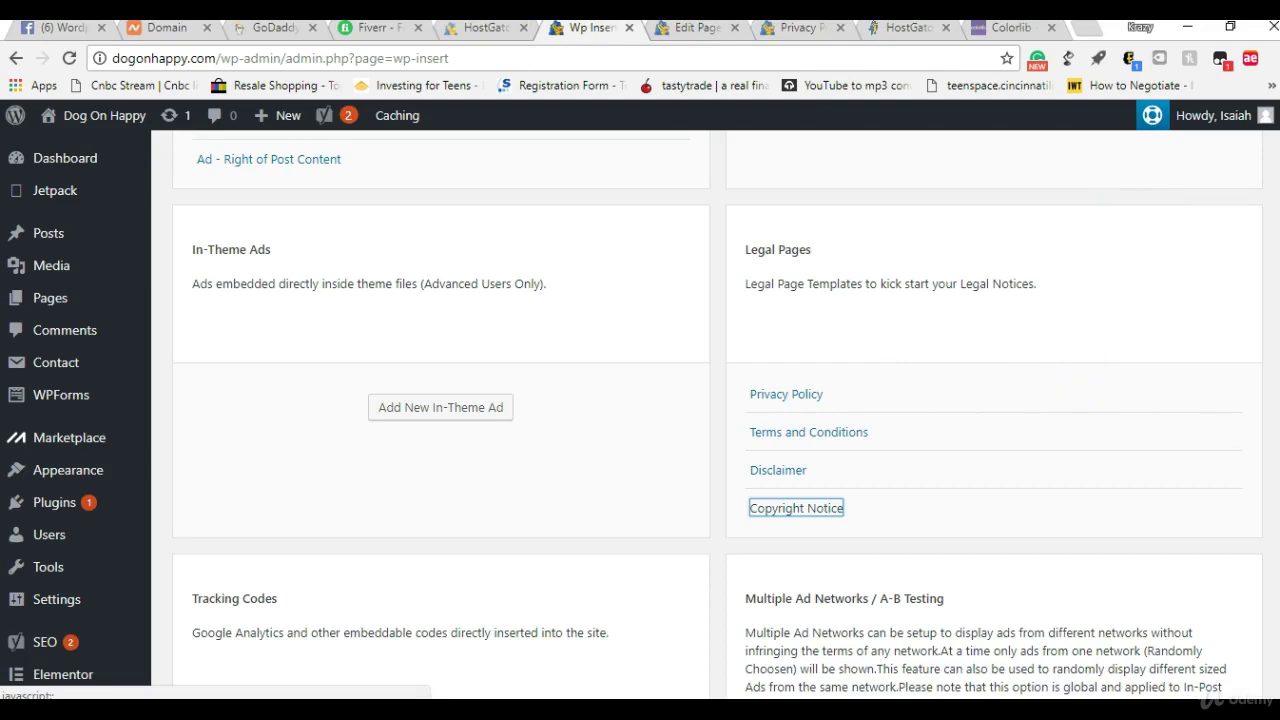
Open "Contact form 1" for editing from the site's list of contact forms.
{"action": "scroll", "coordinate": [640, 420], "scroll_direction": "down", "scroll_amount": 3}
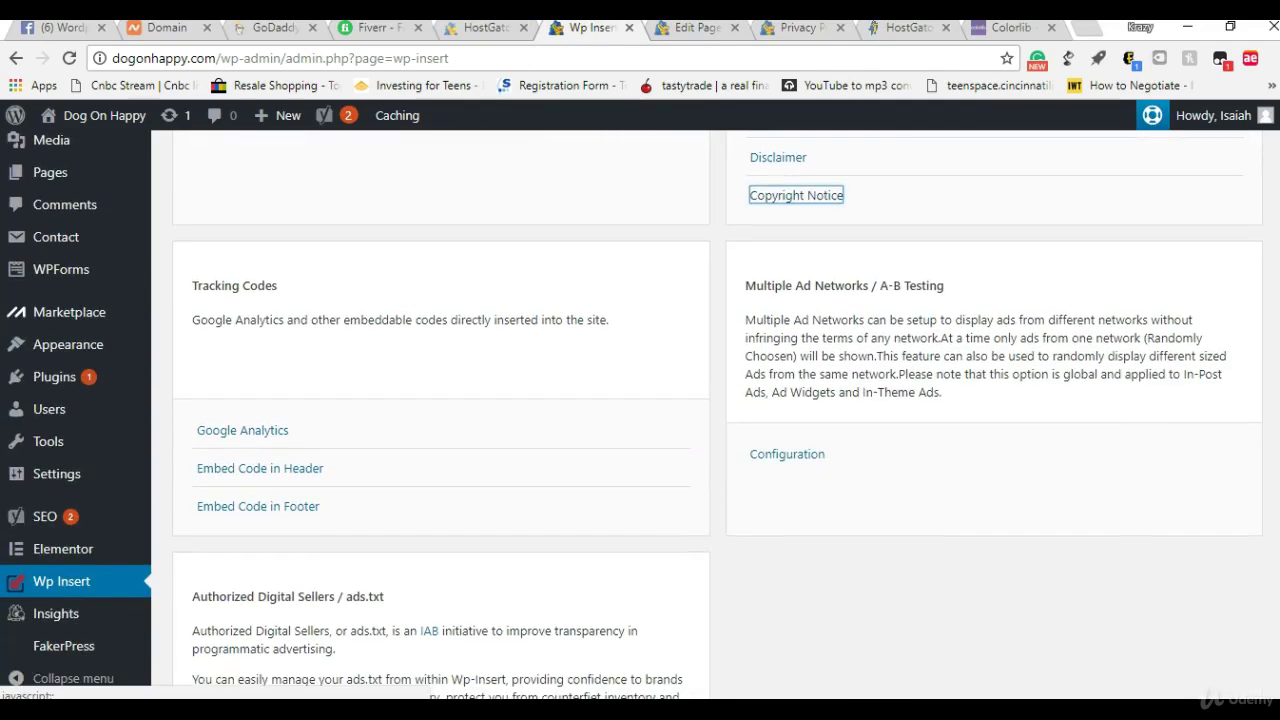
{"action": "scroll", "coordinate": [1043, 391], "scroll_direction": "up", "scroll_amount": 2}
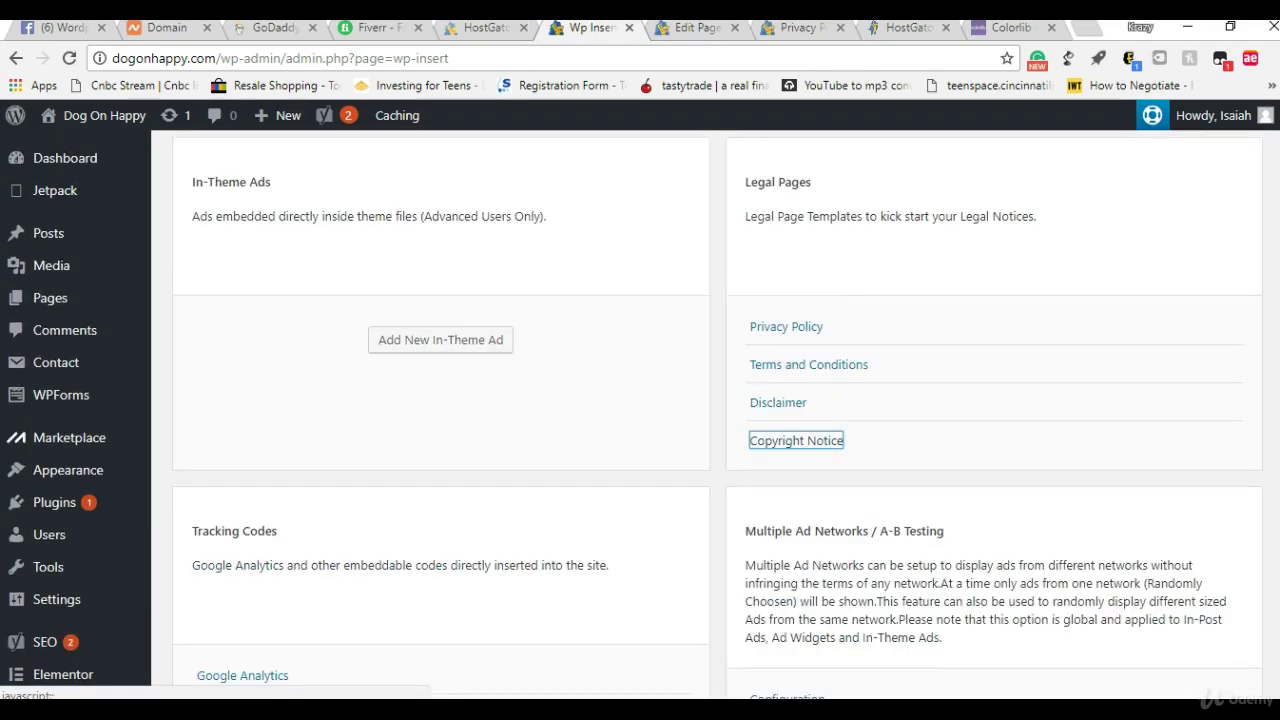
{"action": "mouse_move", "coordinate": [77, 306]}
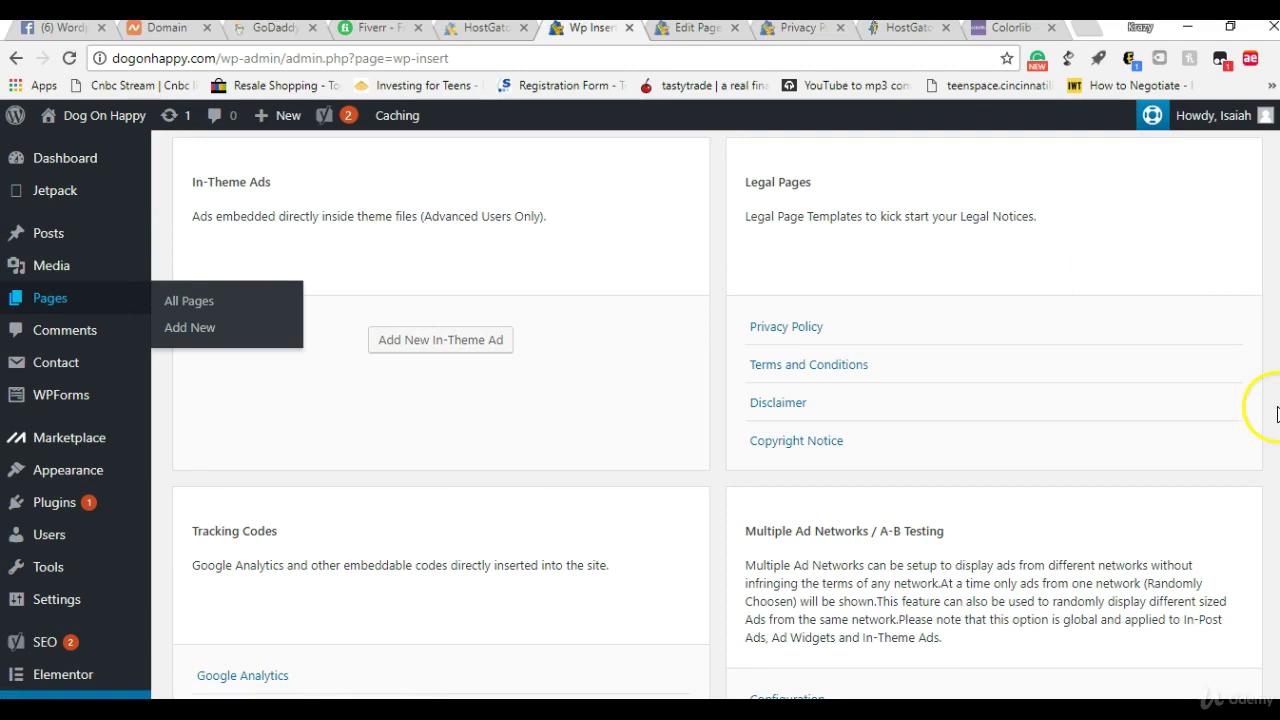
{"action": "scroll", "coordinate": [1272, 500], "scroll_direction": "down", "scroll_amount": 3}
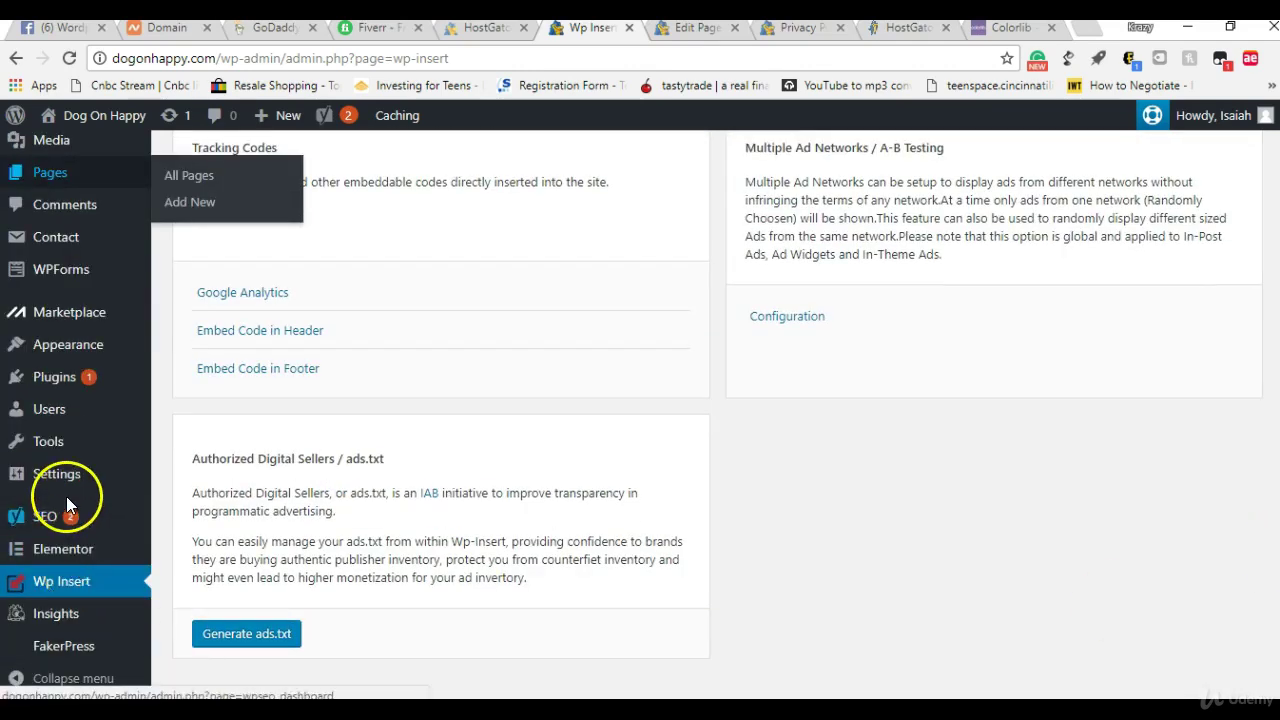
{"action": "mouse_move", "coordinate": [70, 480]}
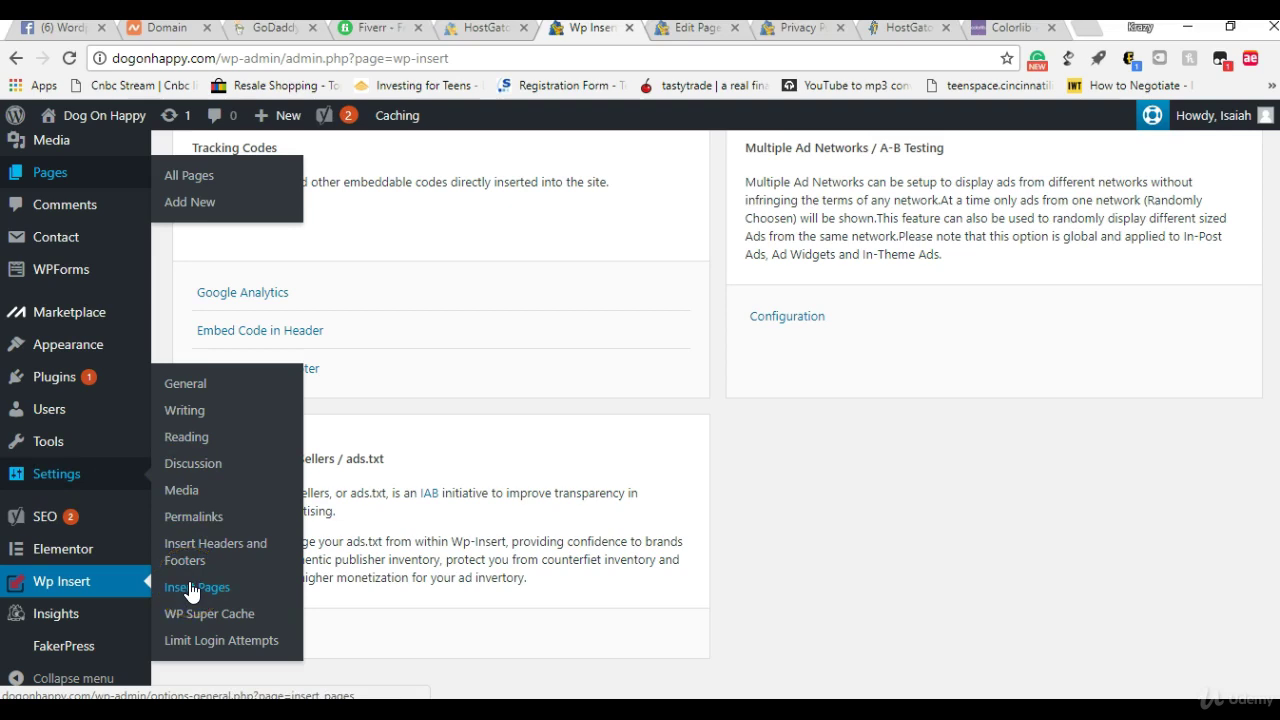
{"action": "mouse_move", "coordinate": [48, 252]}
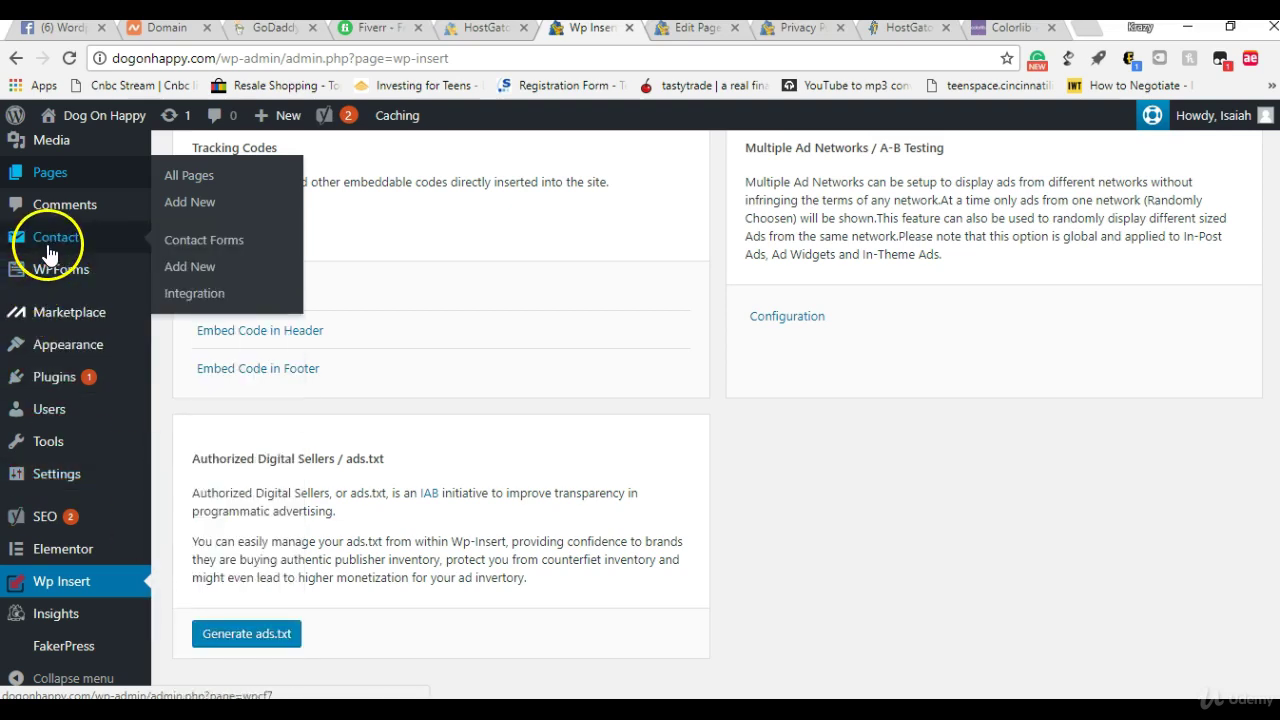
{"action": "left_click", "coordinate": [162, 240]}
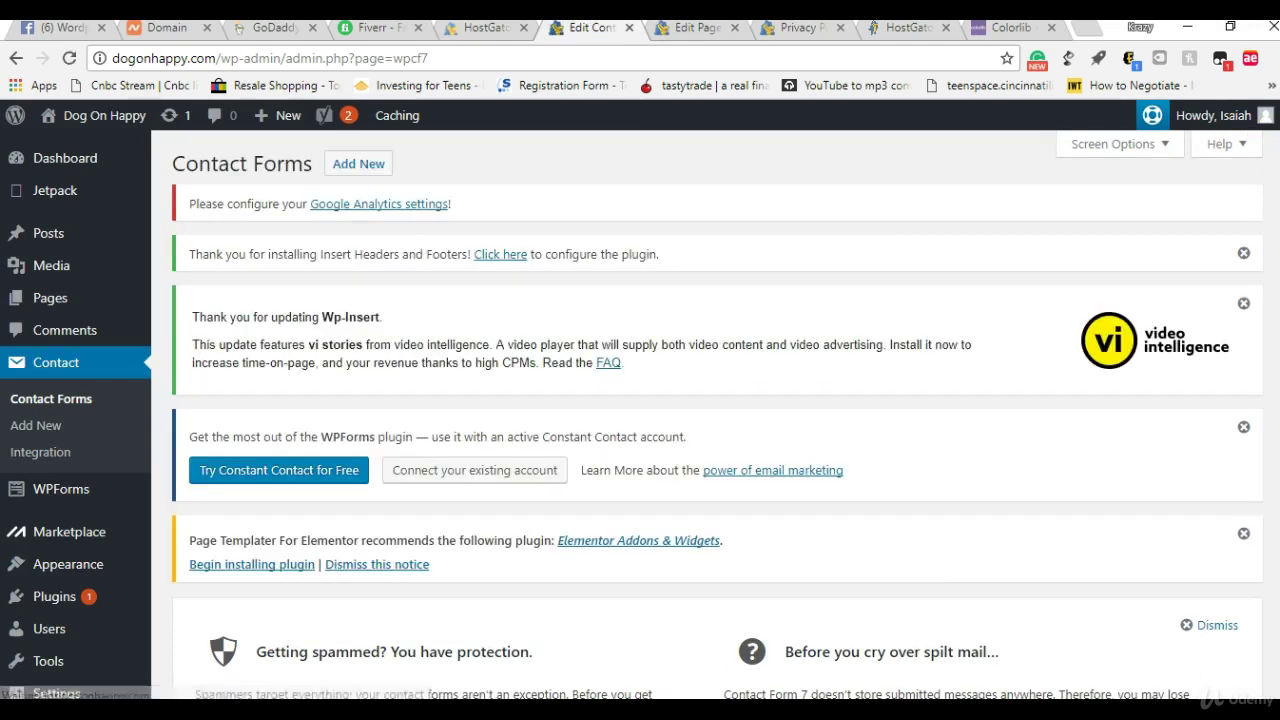
{"action": "scroll", "coordinate": [718, 400], "scroll_direction": "down", "scroll_amount": 2}
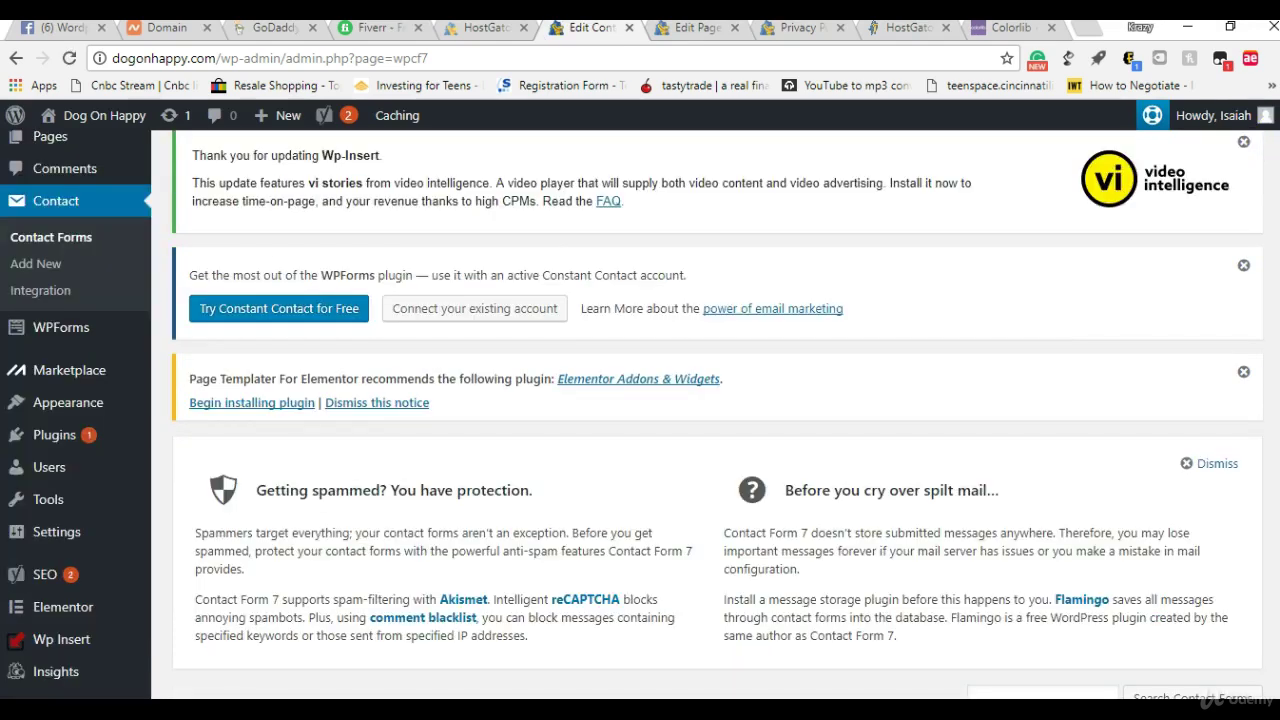
{"action": "scroll", "coordinate": [1266, 400], "scroll_direction": "down", "scroll_amount": 3}
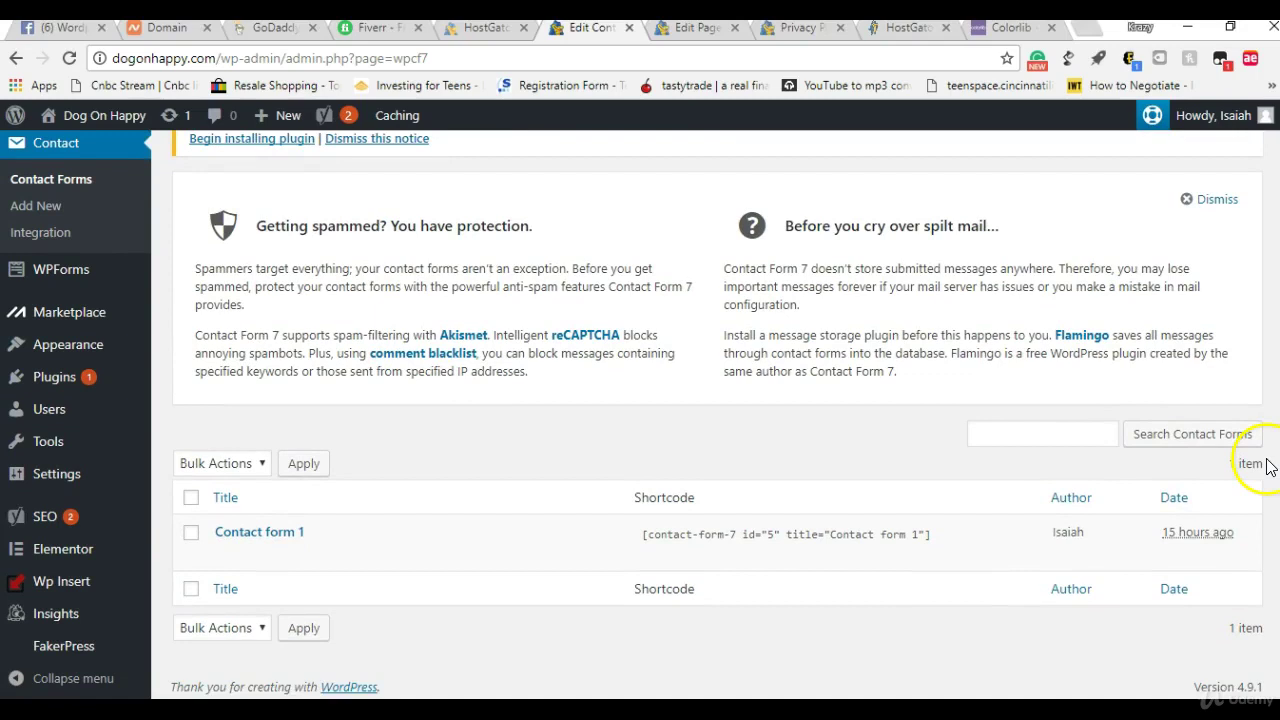
{"action": "left_click", "coordinate": [272, 541]}
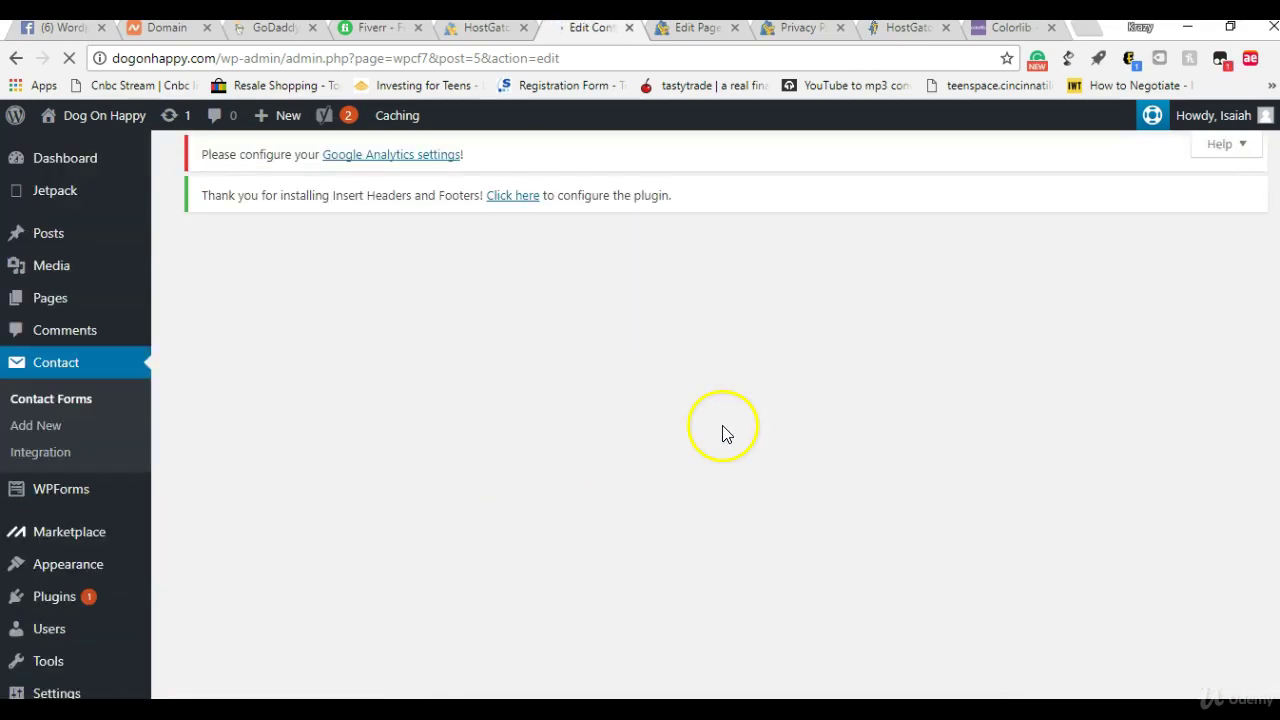
Review the fields of Contact form 1 and copy its shortcode.
{"action": "scroll", "coordinate": [1276, 418], "scroll_direction": "down", "scroll_amount": 4}
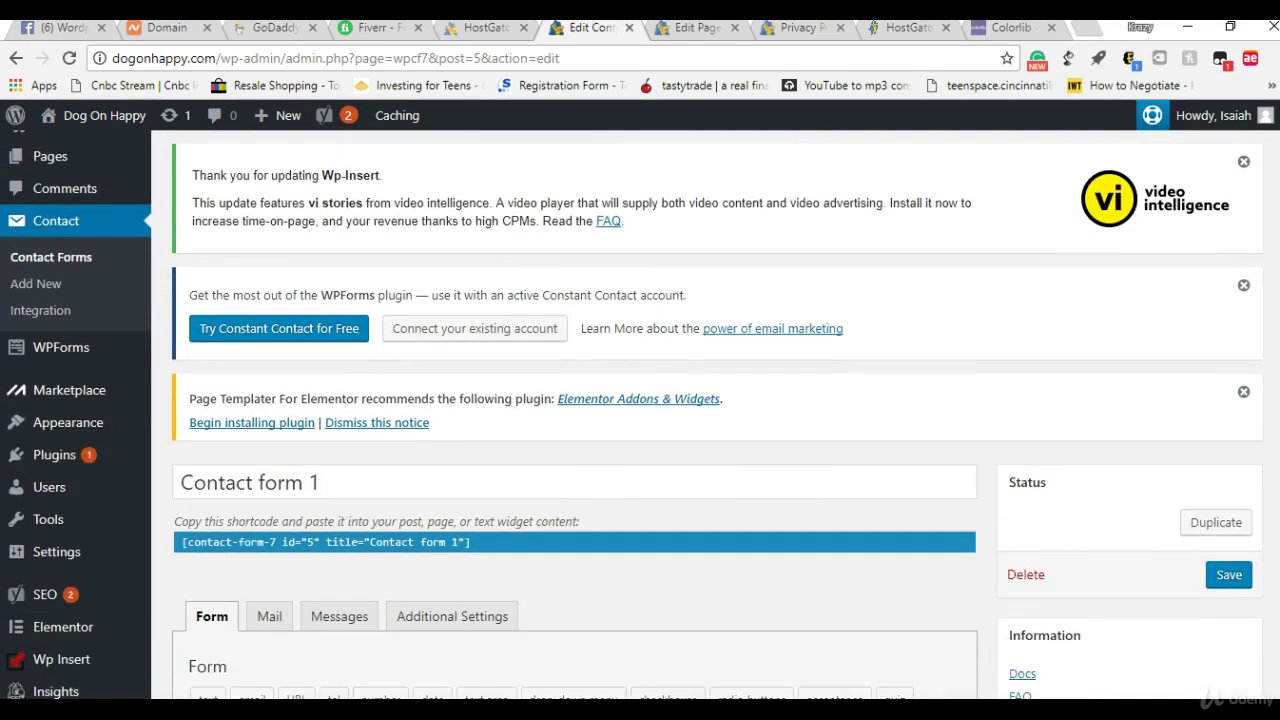
{"action": "scroll", "coordinate": [1274, 436], "scroll_direction": "down", "scroll_amount": 2}
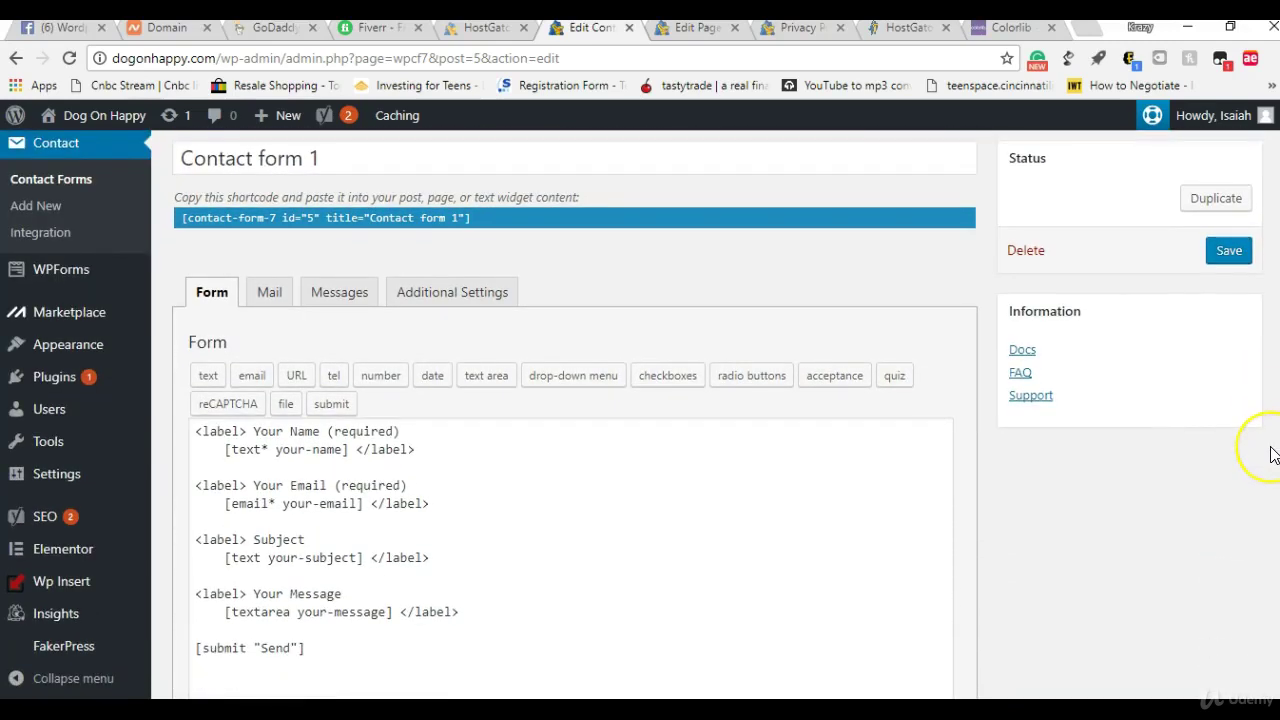
{"action": "scroll", "coordinate": [1271, 457], "scroll_direction": "down", "scroll_amount": 2}
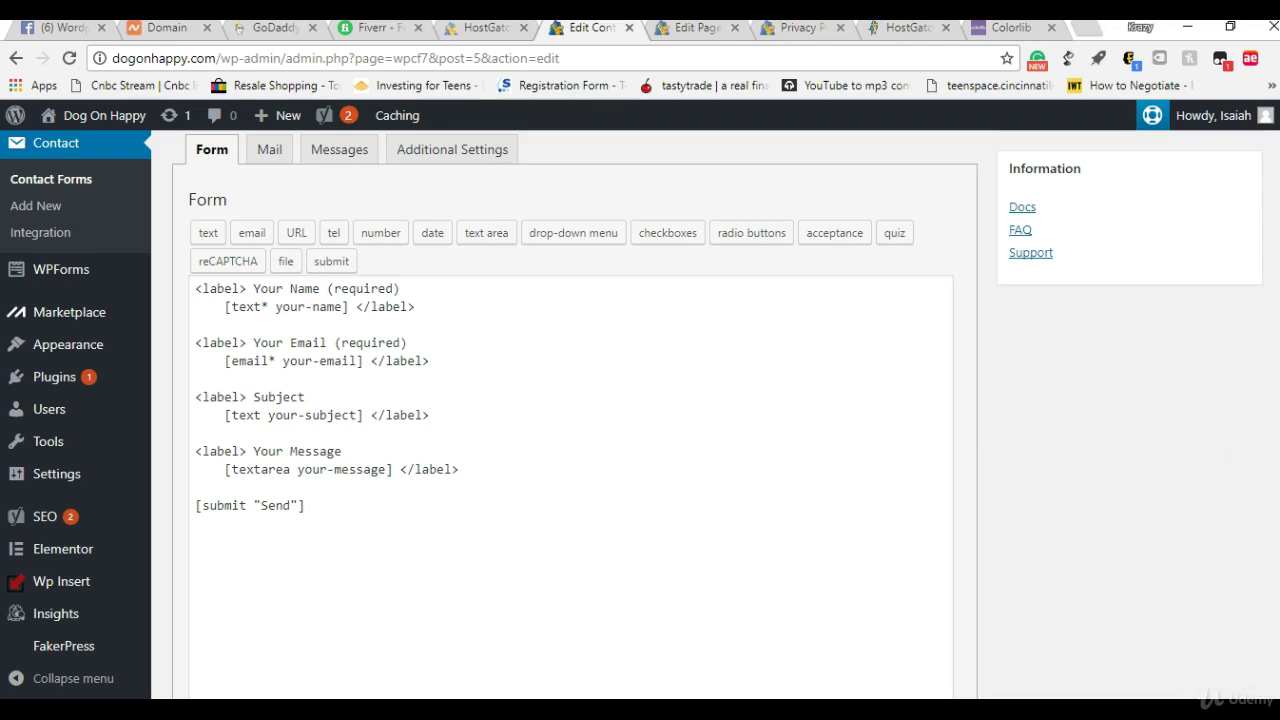
{"action": "scroll", "coordinate": [570, 420], "scroll_direction": "down", "scroll_amount": 2}
{"action": "scroll", "coordinate": [570, 420], "scroll_direction": "up", "scroll_amount": 3}
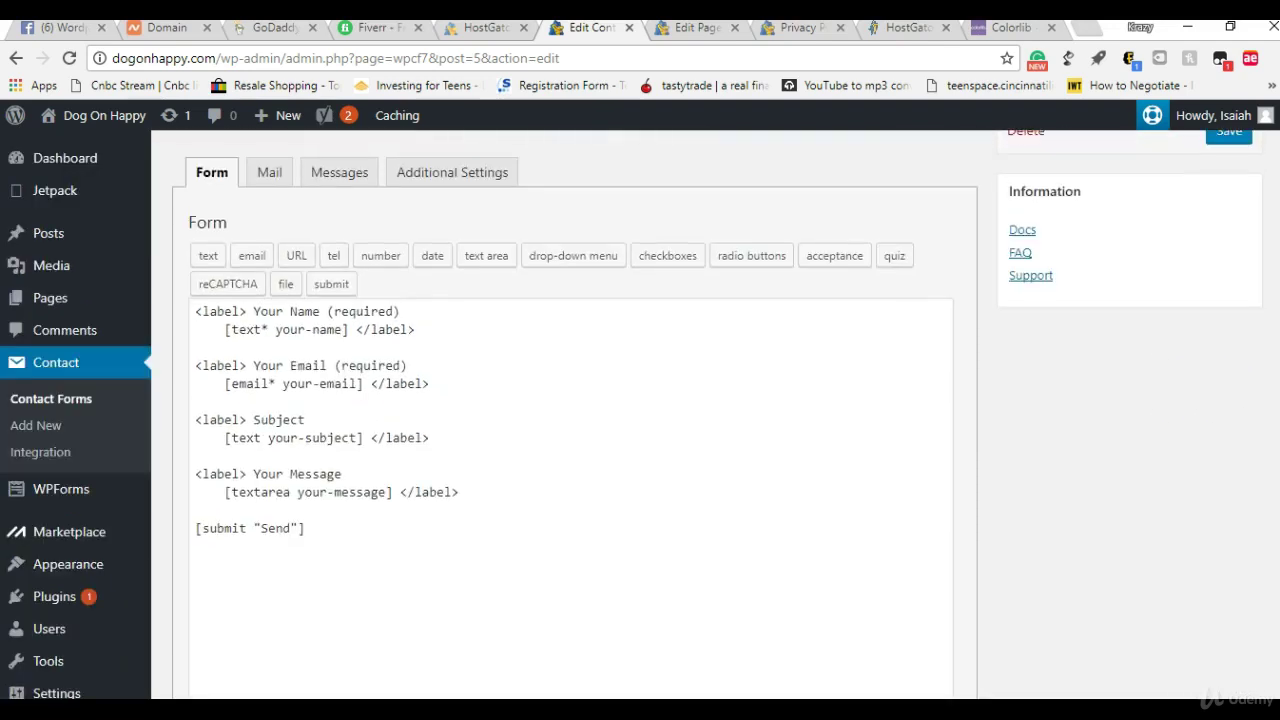
{"action": "scroll", "coordinate": [1257, 349], "scroll_direction": "up", "scroll_amount": 3}
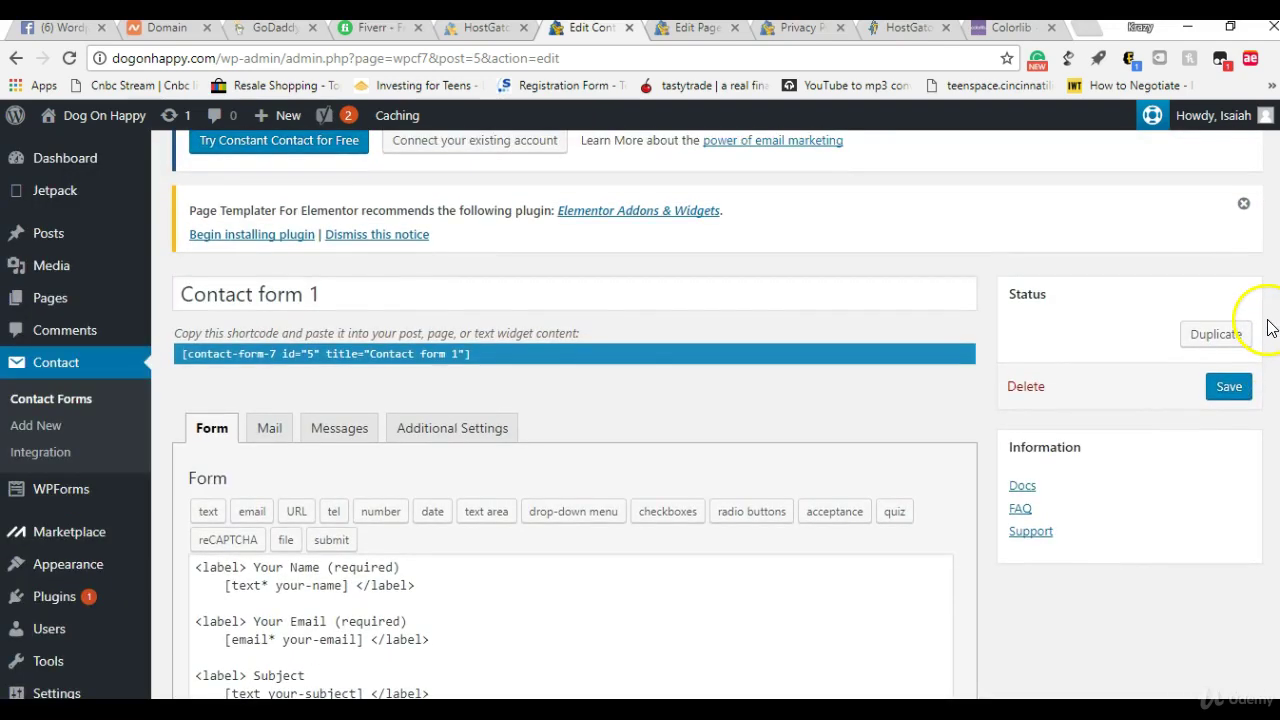
{"action": "left_click", "coordinate": [323, 355]}
{"action": "right_click", "coordinate": [323, 356]}
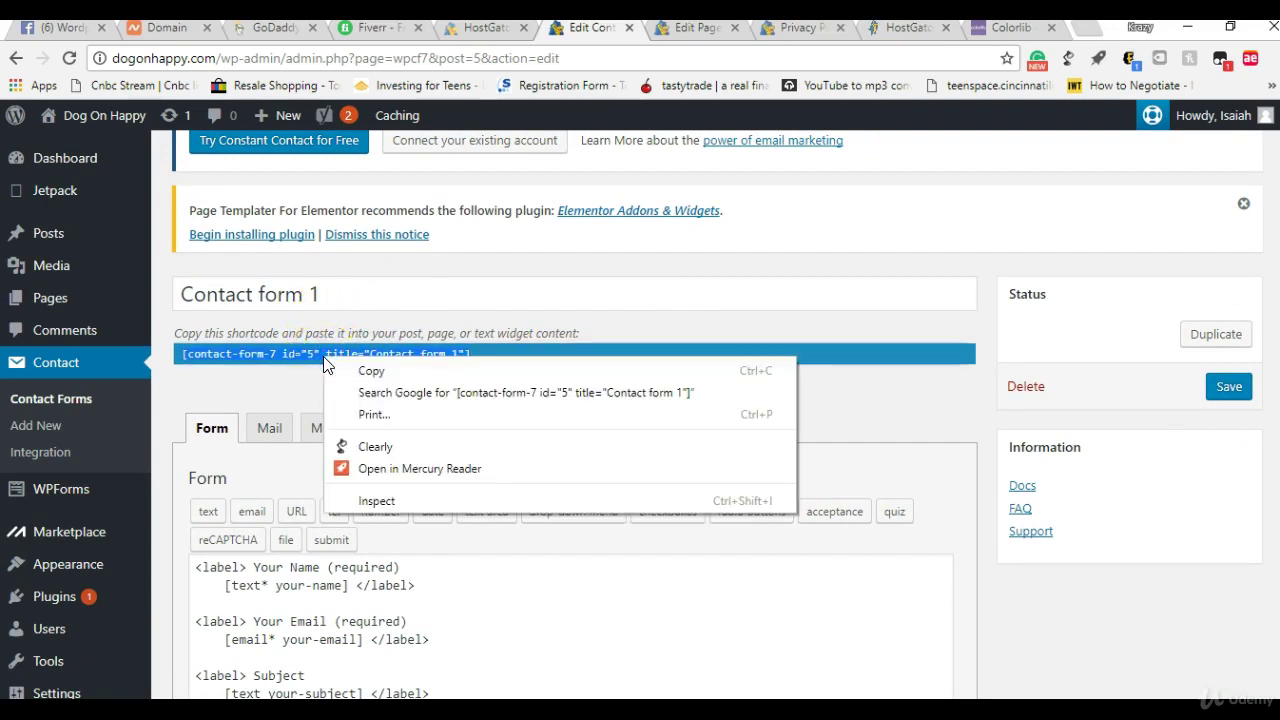
{"action": "left_click", "coordinate": [362, 374]}
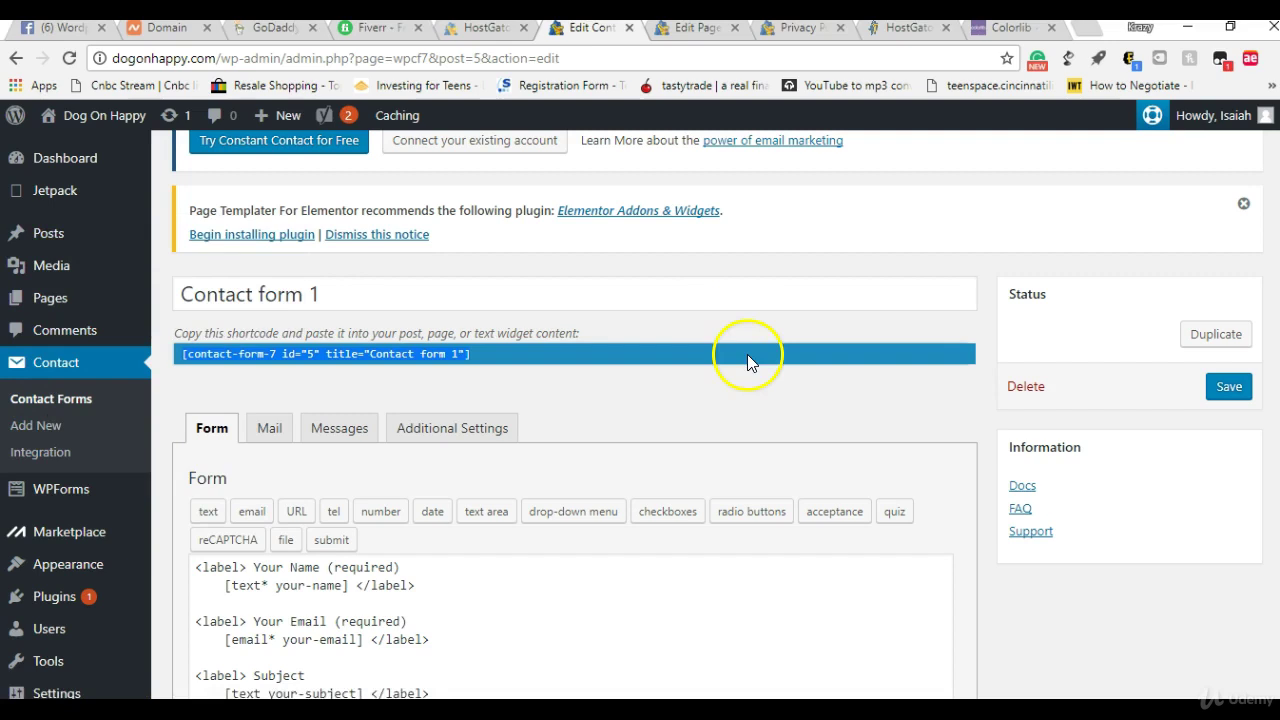
Create a new page on the site and title it "Contact".
{"action": "mouse_move", "coordinate": [51, 290]}
{"action": "left_click", "coordinate": [195, 328]}
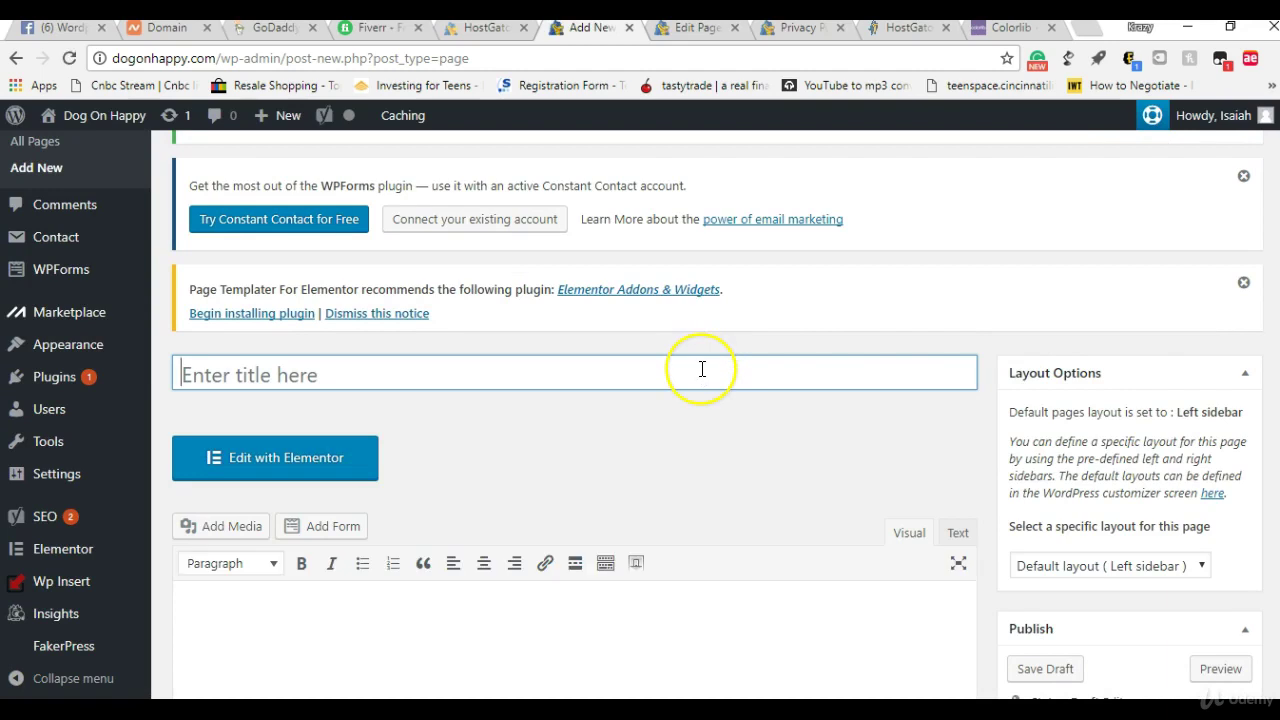
{"action": "left_click", "coordinate": [702, 369]}
{"action": "type", "text": "Contact"}
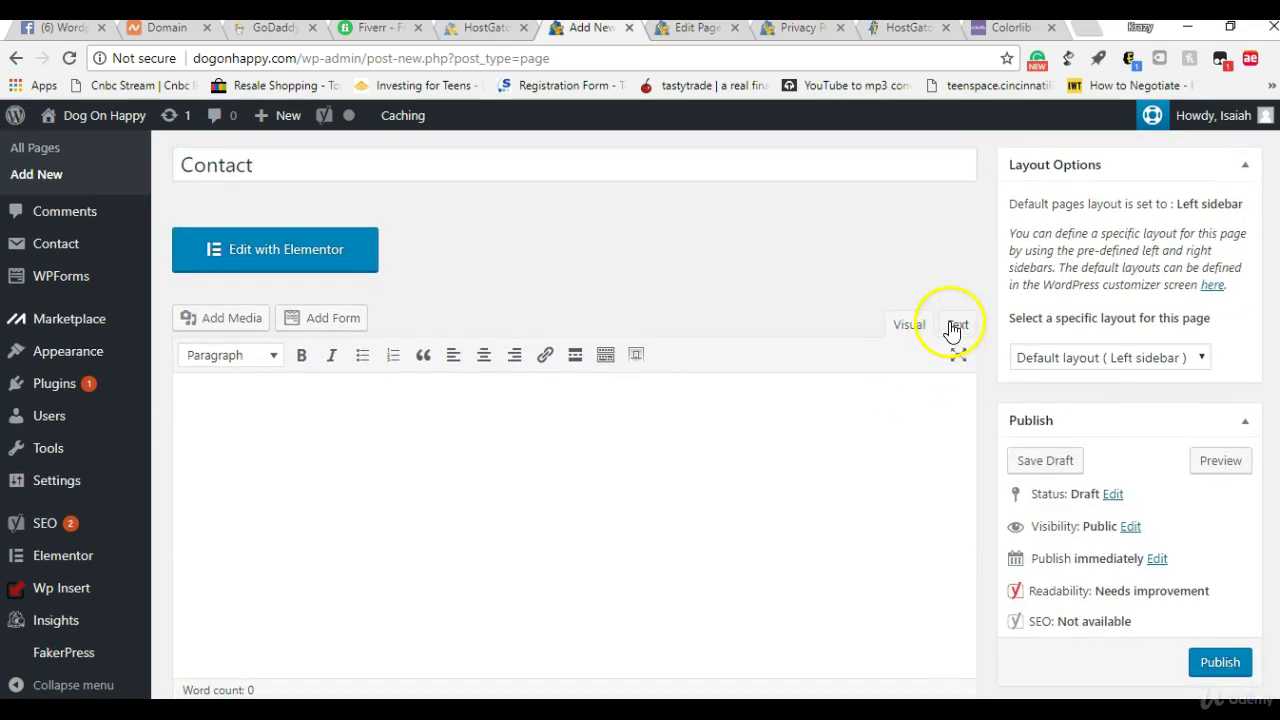
Paste the copied shortcode [contact-form-7 id="5" title="Contact form 1"] into the Contact page's body in text mode.
{"action": "left_click", "coordinate": [957, 325]}
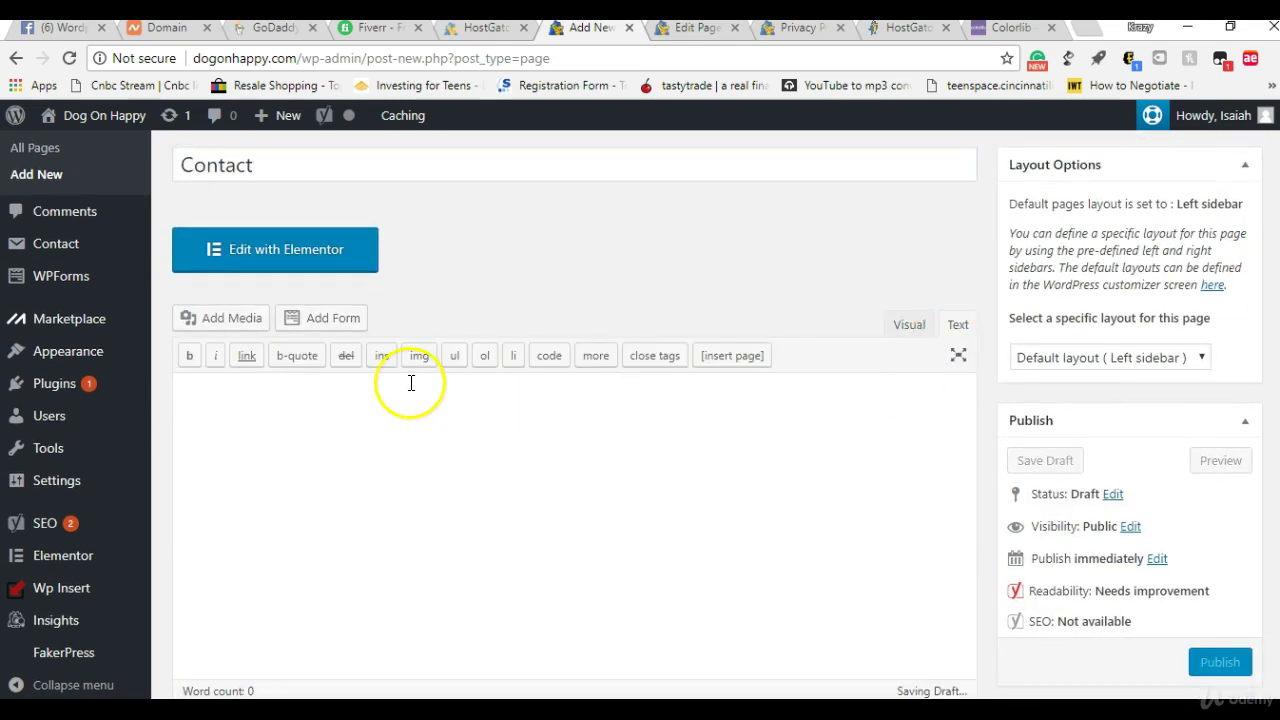
{"action": "left_click", "coordinate": [261, 409]}
{"action": "right_click", "coordinate": [261, 409]}
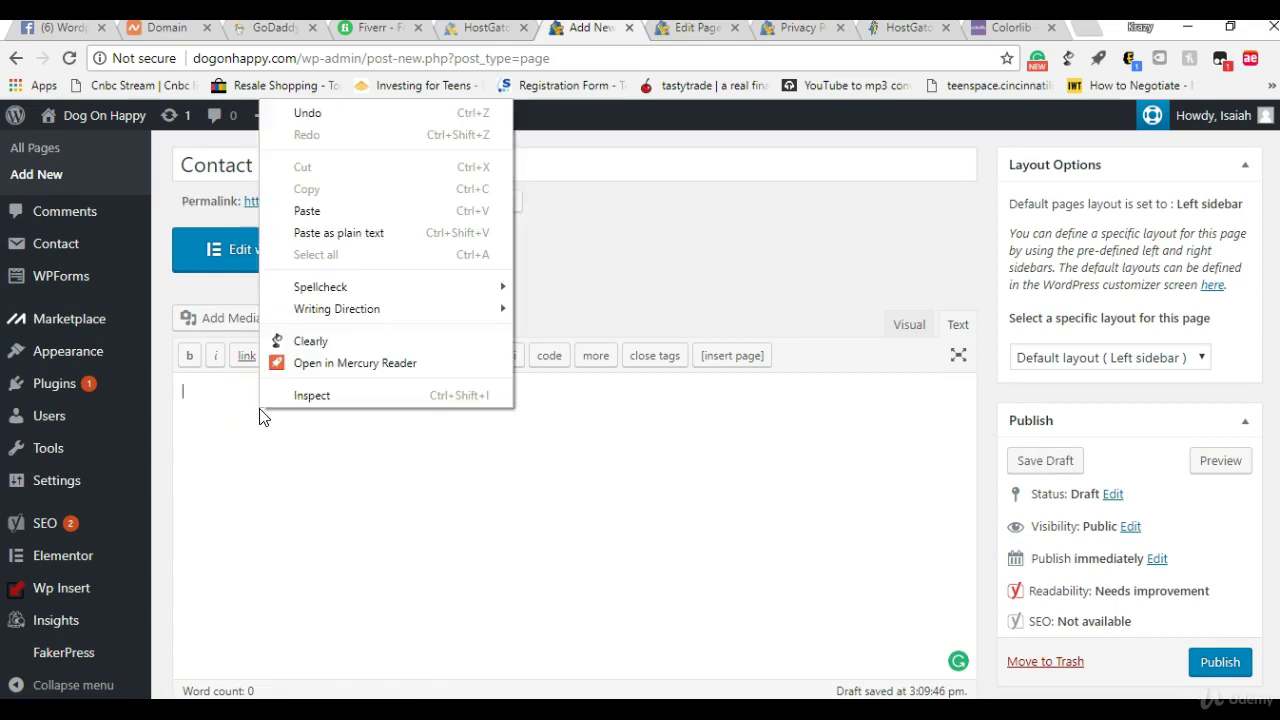
{"action": "left_click", "coordinate": [306, 210]}
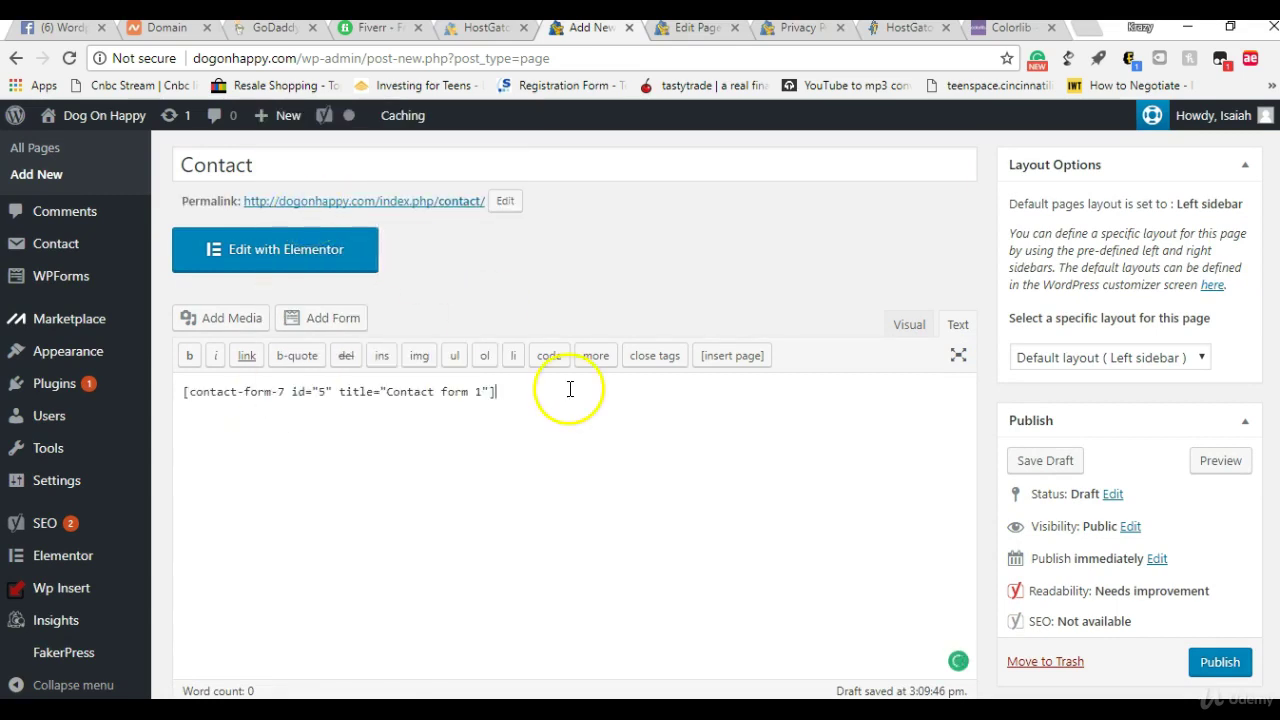
{"action": "left_click", "coordinate": [909, 324]}
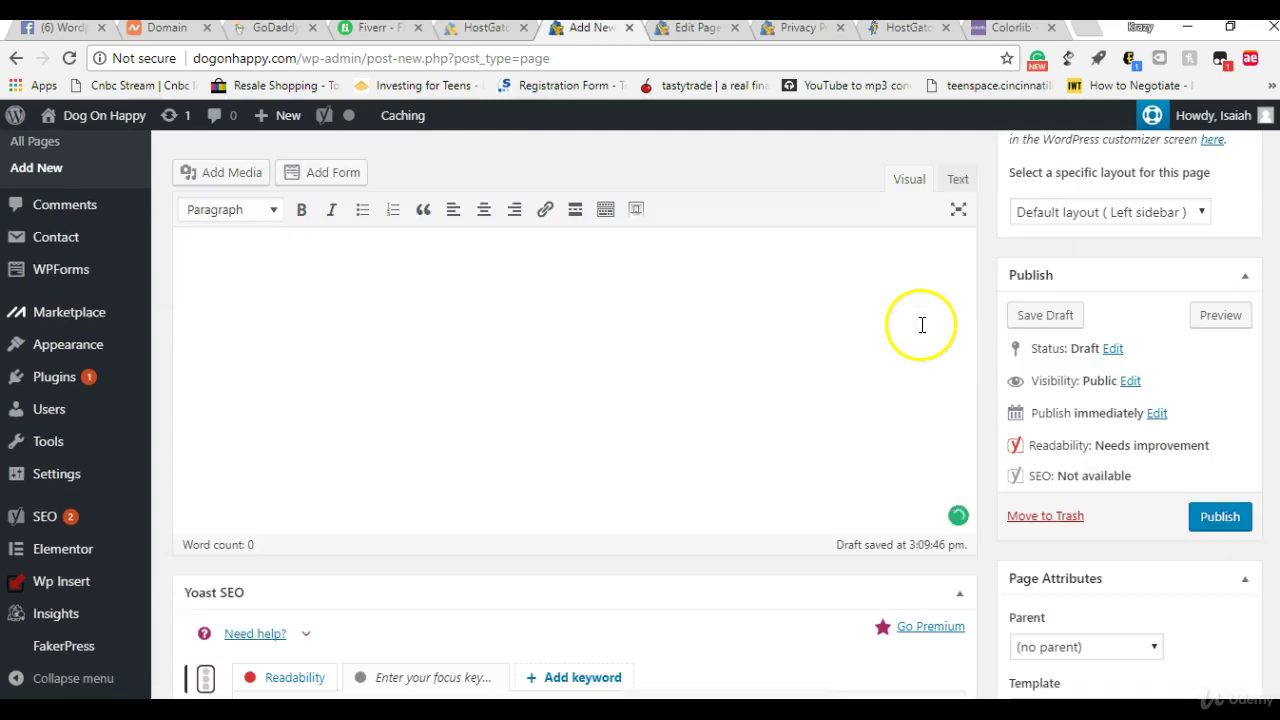
{"action": "left_click", "coordinate": [955, 173]}
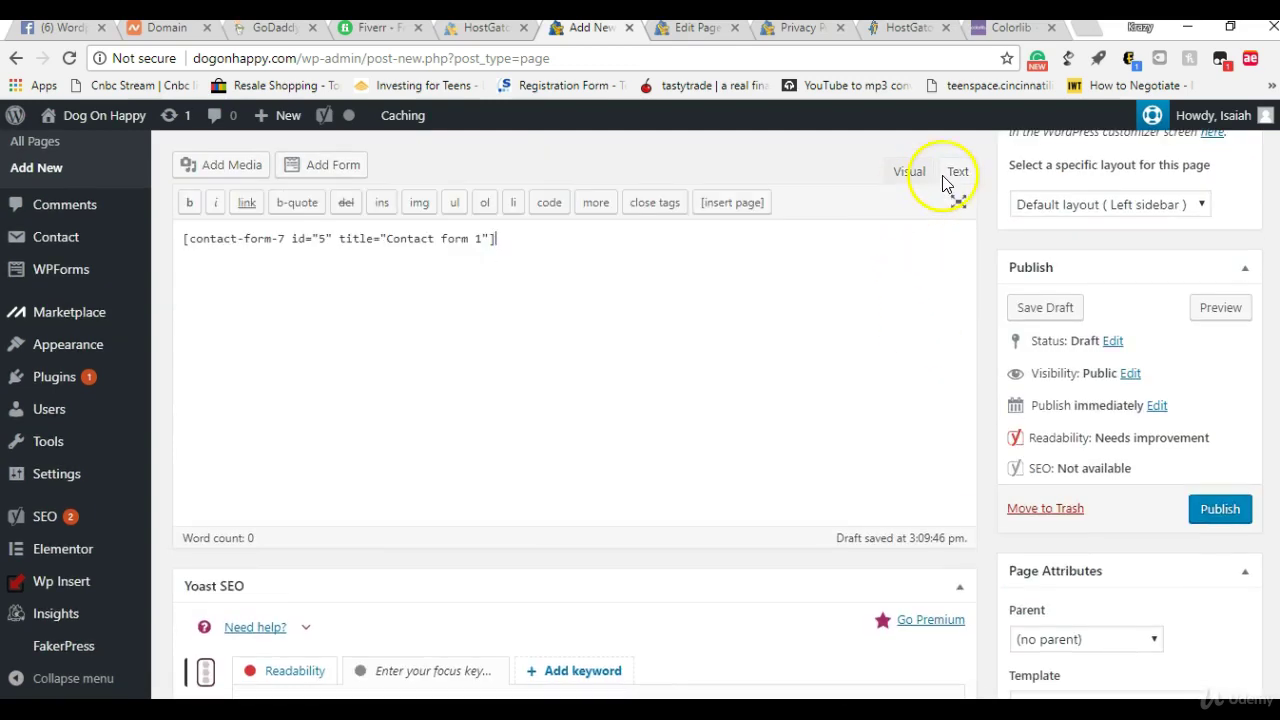
Set the Contact page's layout to "No sidebars : full width layout" and save the page as a draft.
{"action": "left_click", "coordinate": [1043, 206]}
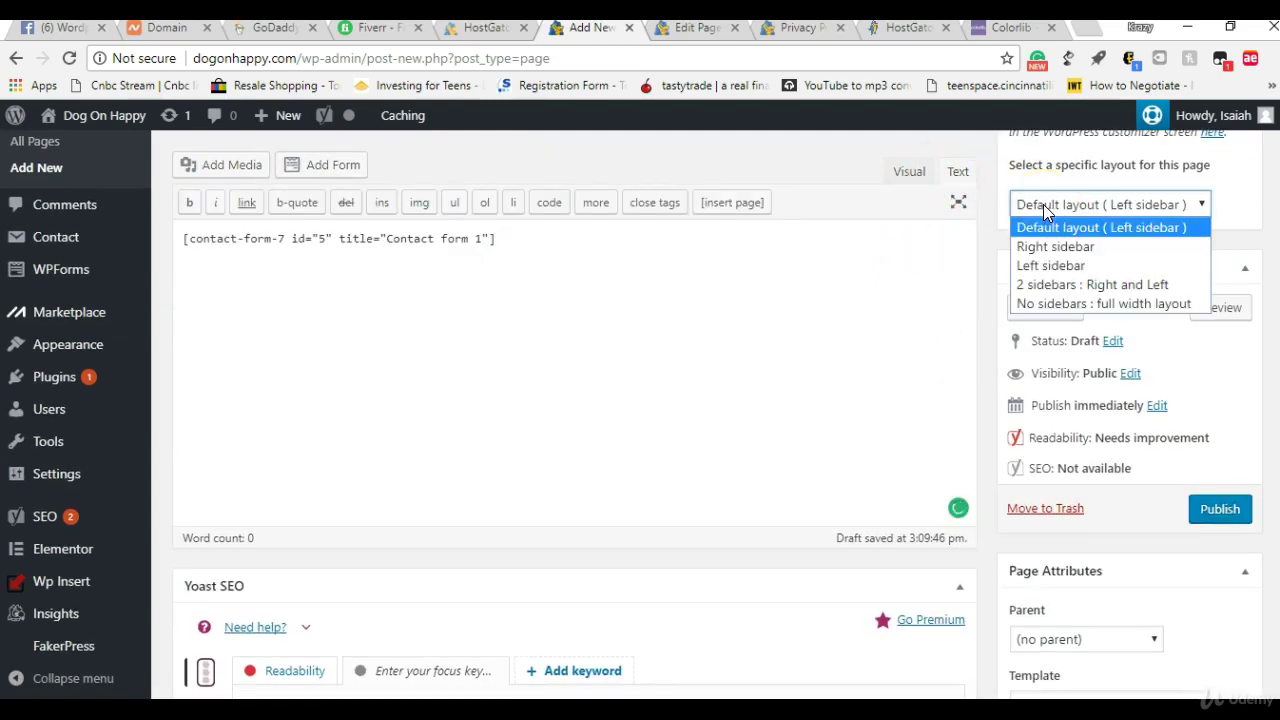
{"action": "left_click", "coordinate": [1042, 299]}
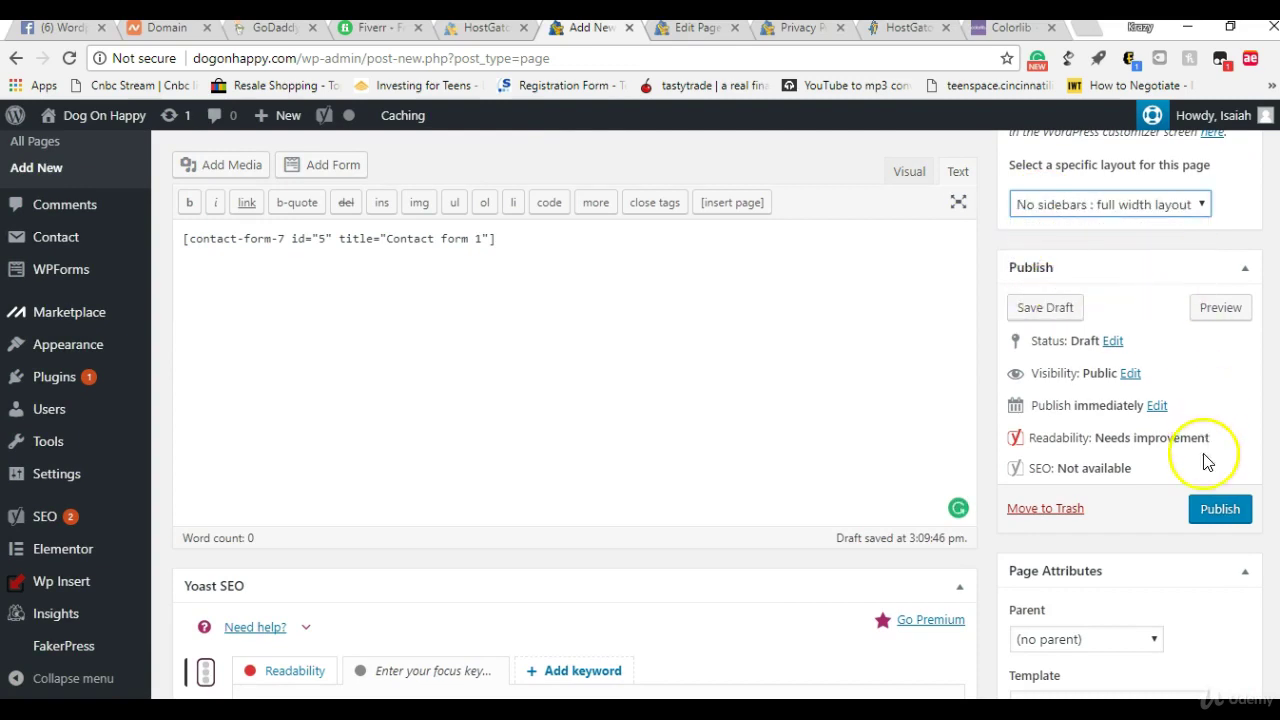
{"action": "left_click", "coordinate": [1045, 308]}
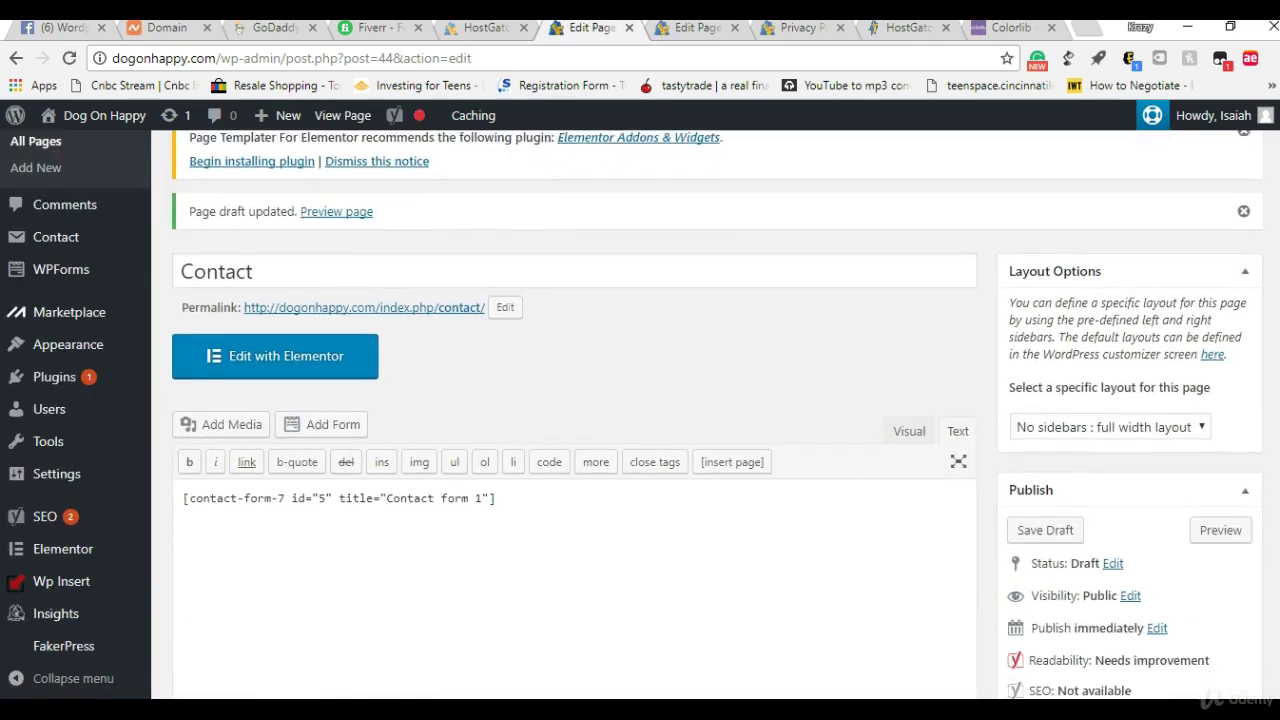
Preview the Contact page and look over the whole contact form down to its send button.
{"action": "left_click", "coordinate": [1222, 527]}
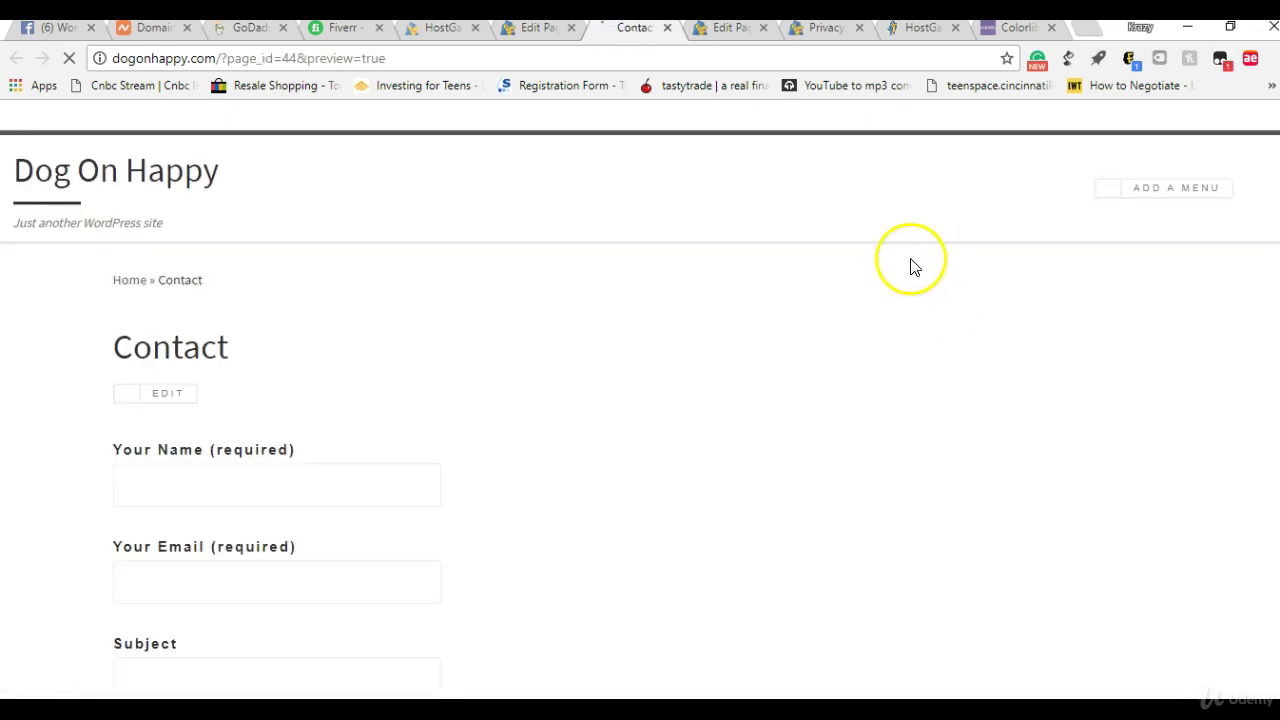
{"action": "scroll", "coordinate": [1271, 386], "scroll_direction": "down", "scroll_amount": 5}
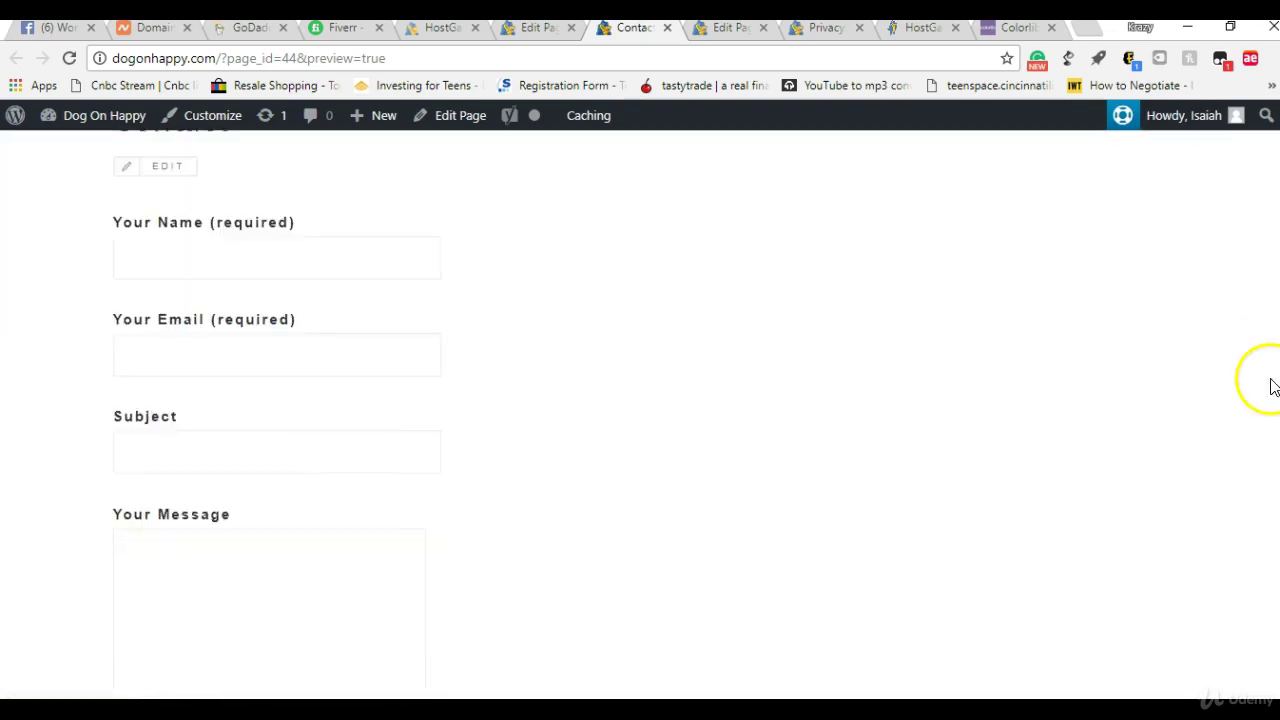
{"action": "scroll", "coordinate": [1260, 486], "scroll_direction": "up", "scroll_amount": 3}
{"action": "scroll", "coordinate": [1257, 340], "scroll_direction": "up", "scroll_amount": 3}
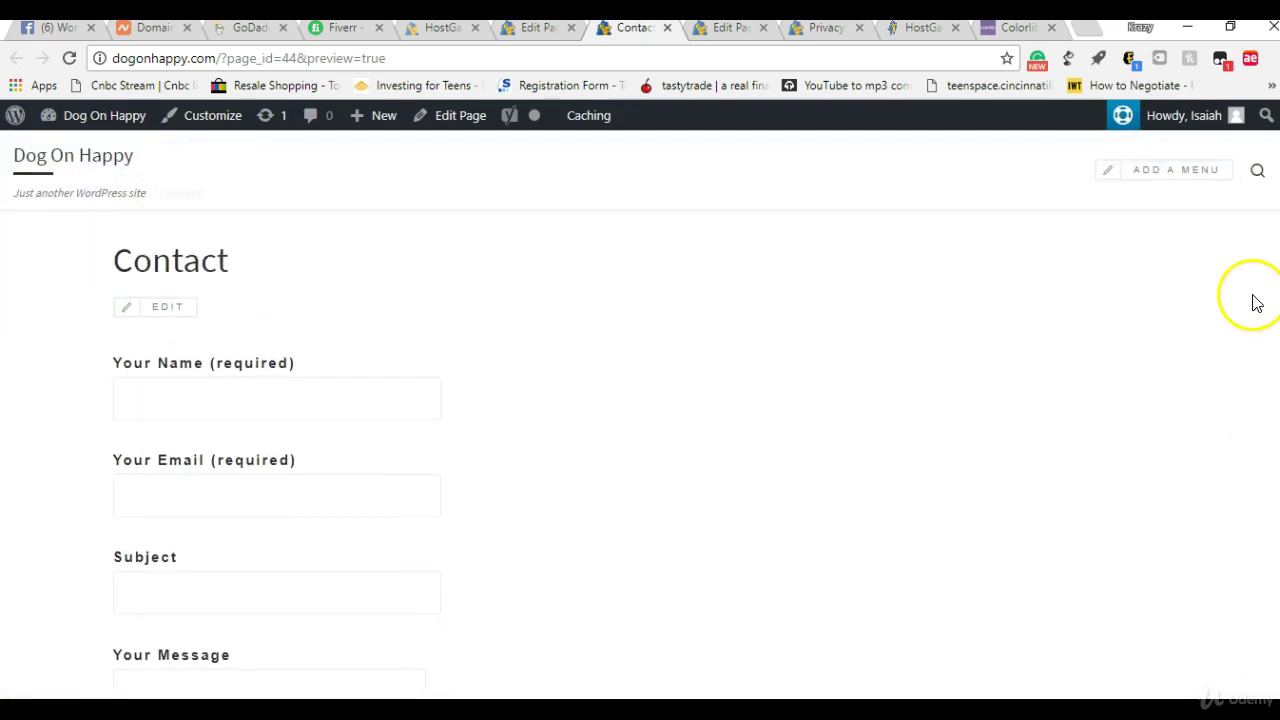
{"action": "scroll", "coordinate": [1249, 280], "scroll_direction": "down", "scroll_amount": 3}
{"action": "scroll", "coordinate": [1223, 440], "scroll_direction": "down", "scroll_amount": 3}
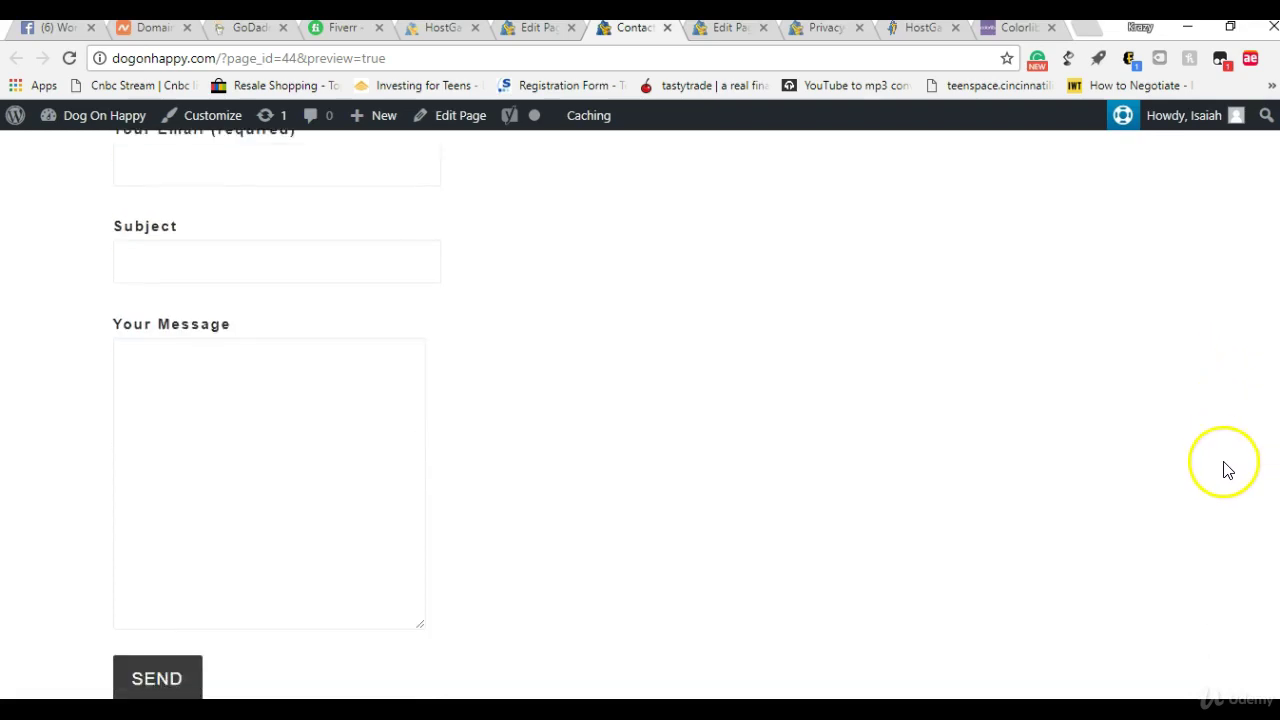
Review the Contact page preview again, from the page header through the form's message field.
{"action": "scroll", "coordinate": [1210, 400], "scroll_direction": "up", "scroll_amount": 5}
{"action": "scroll", "coordinate": [1212, 285], "scroll_direction": "down", "scroll_amount": 1}
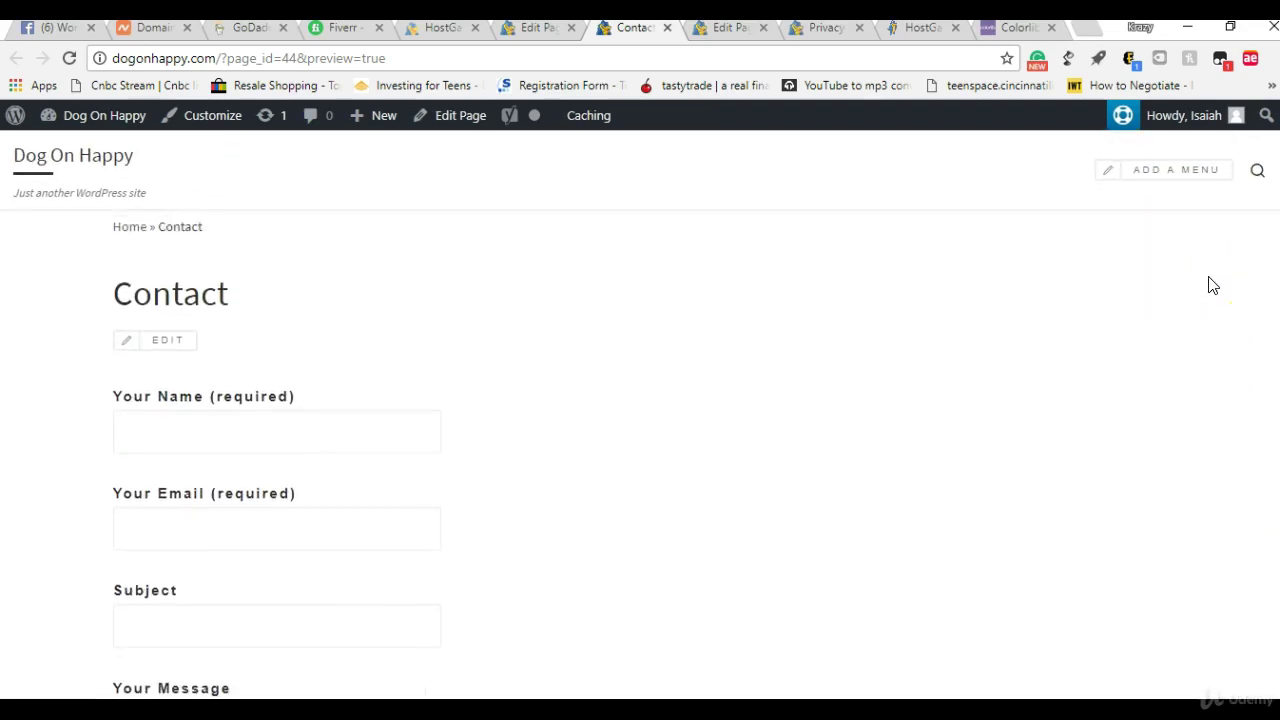
{"action": "scroll", "coordinate": [1180, 420], "scroll_direction": "down", "scroll_amount": 4}
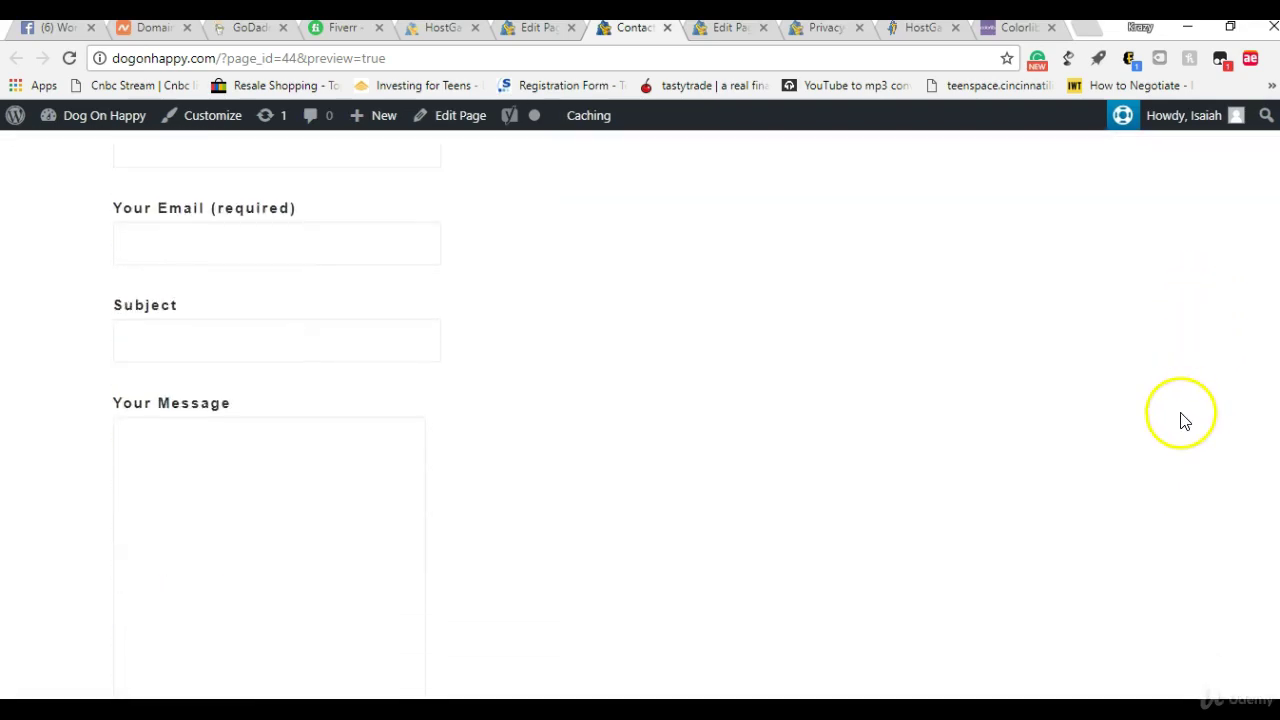
{"action": "scroll", "coordinate": [1195, 340], "scroll_direction": "up", "scroll_amount": 5}
{"action": "scroll", "coordinate": [1205, 250], "scroll_direction": "up", "scroll_amount": 1}
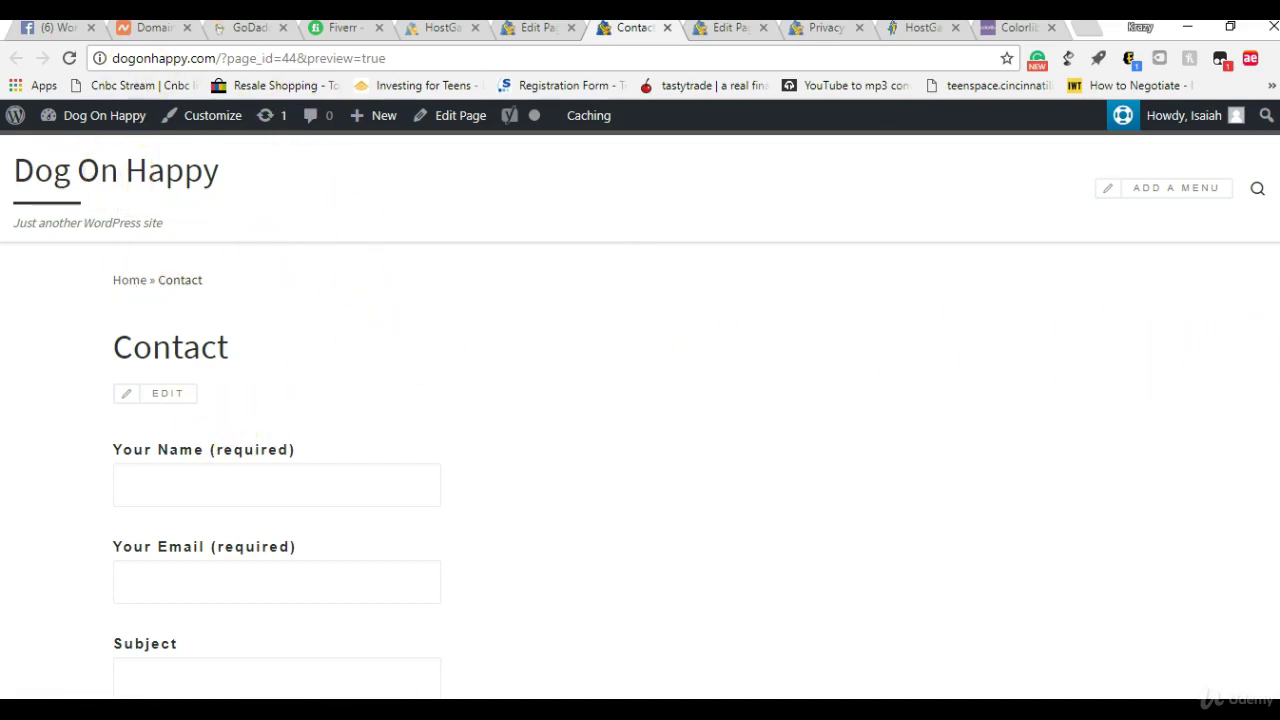
{"action": "scroll", "coordinate": [1266, 463], "scroll_direction": "down", "scroll_amount": 3}
{"action": "scroll", "coordinate": [1266, 463], "scroll_direction": "up", "scroll_amount": 3}
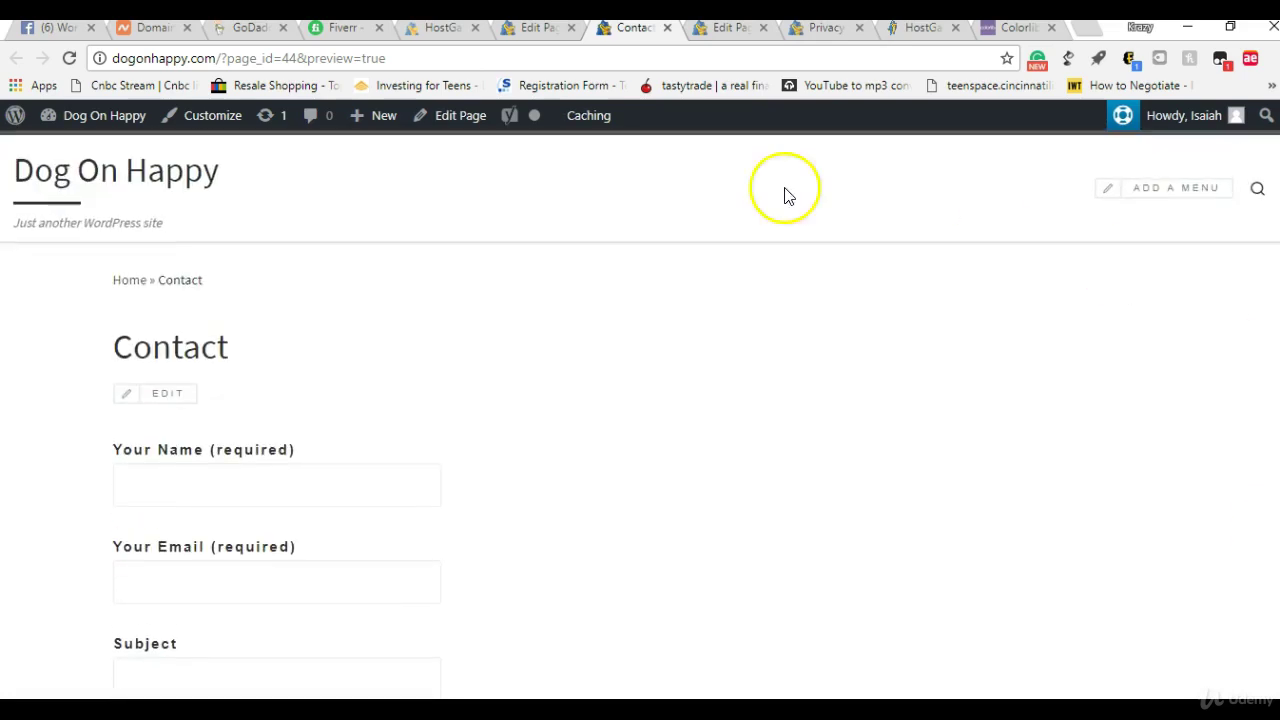
Return to the Contact page's editor, start another new page and title it "About Us".
{"action": "left_click", "coordinate": [532, 34]}
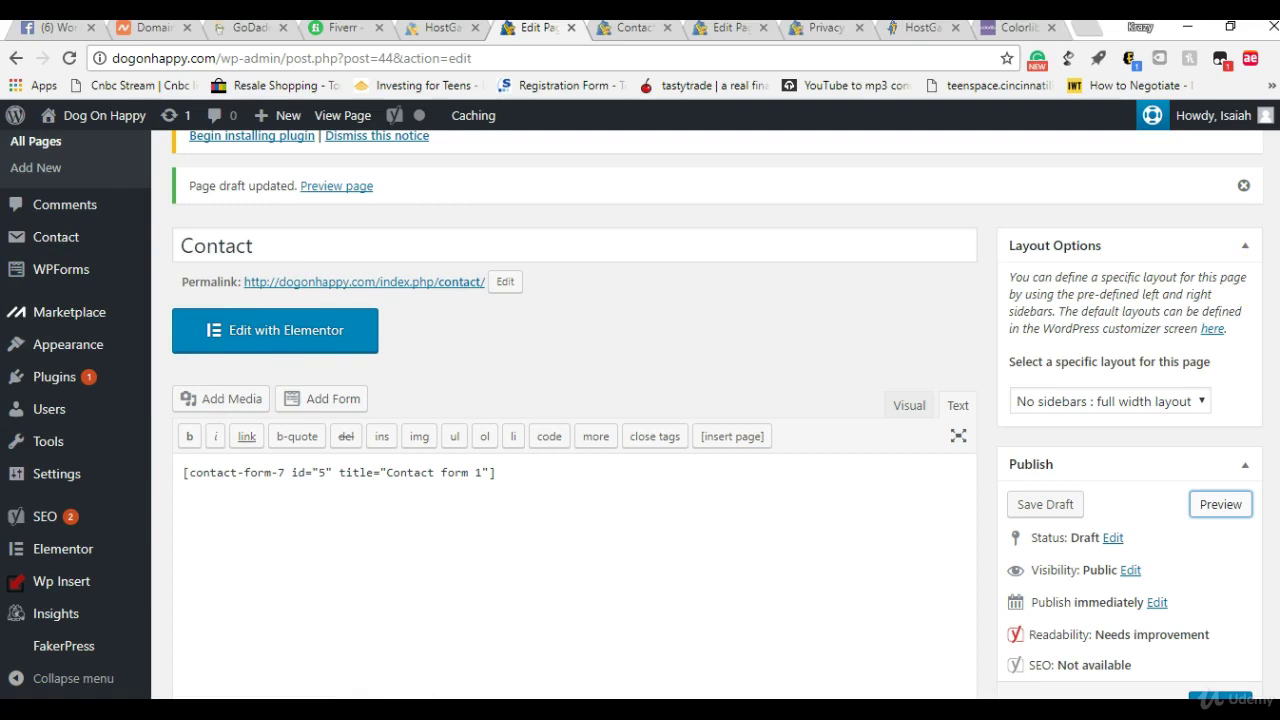
{"action": "scroll", "coordinate": [718, 414], "scroll_direction": "up", "scroll_amount": 3}
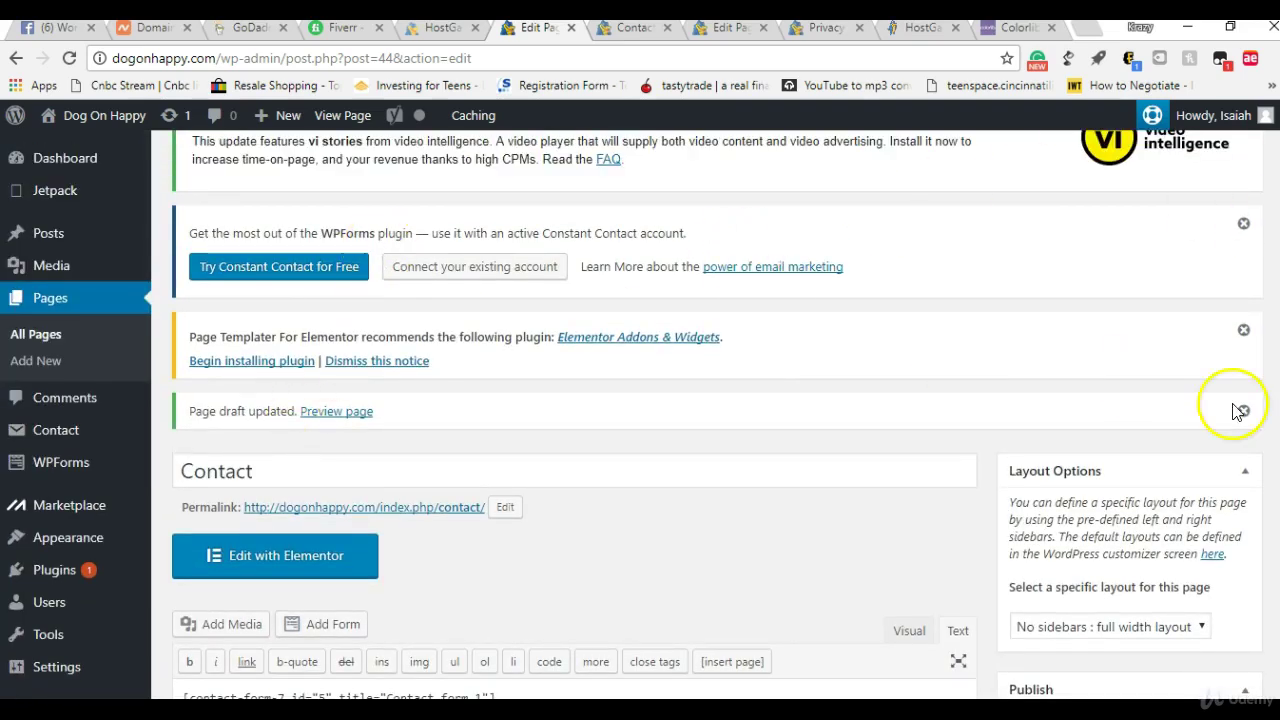
{"action": "scroll", "coordinate": [1240, 380], "scroll_direction": "up", "scroll_amount": 2}
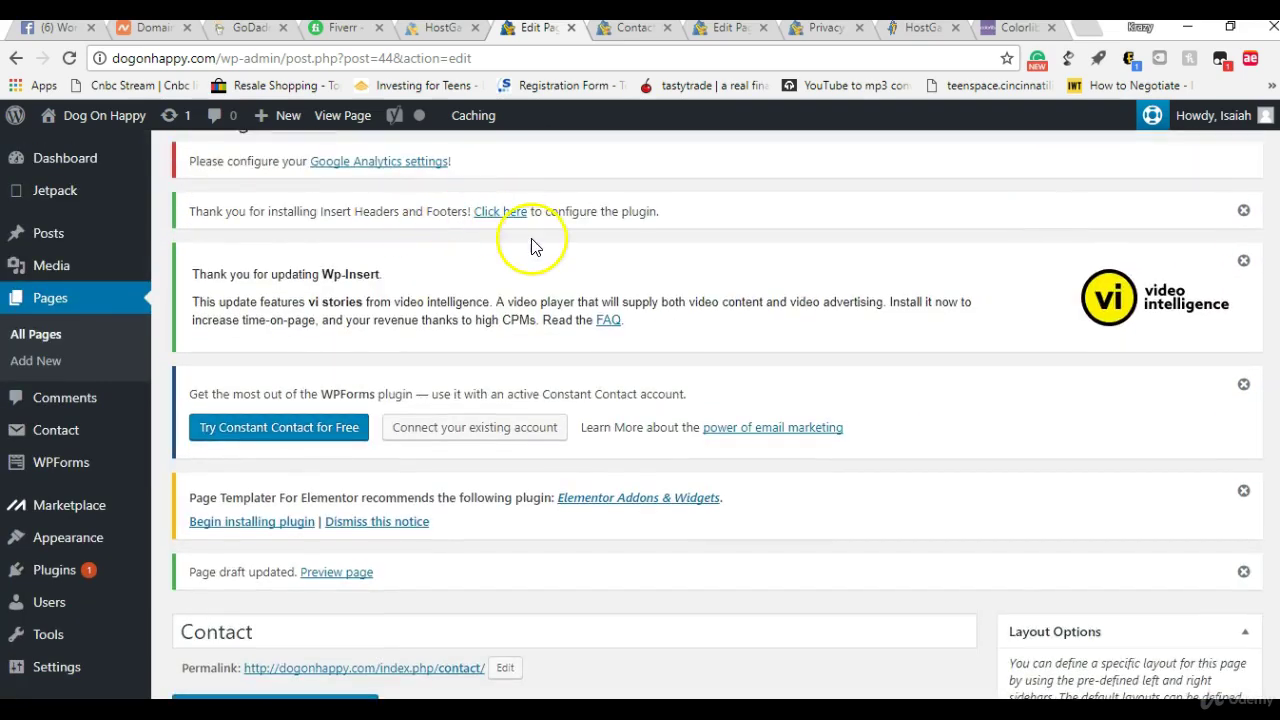
{"action": "scroll", "coordinate": [1150, 300], "scroll_direction": "up", "scroll_amount": 1}
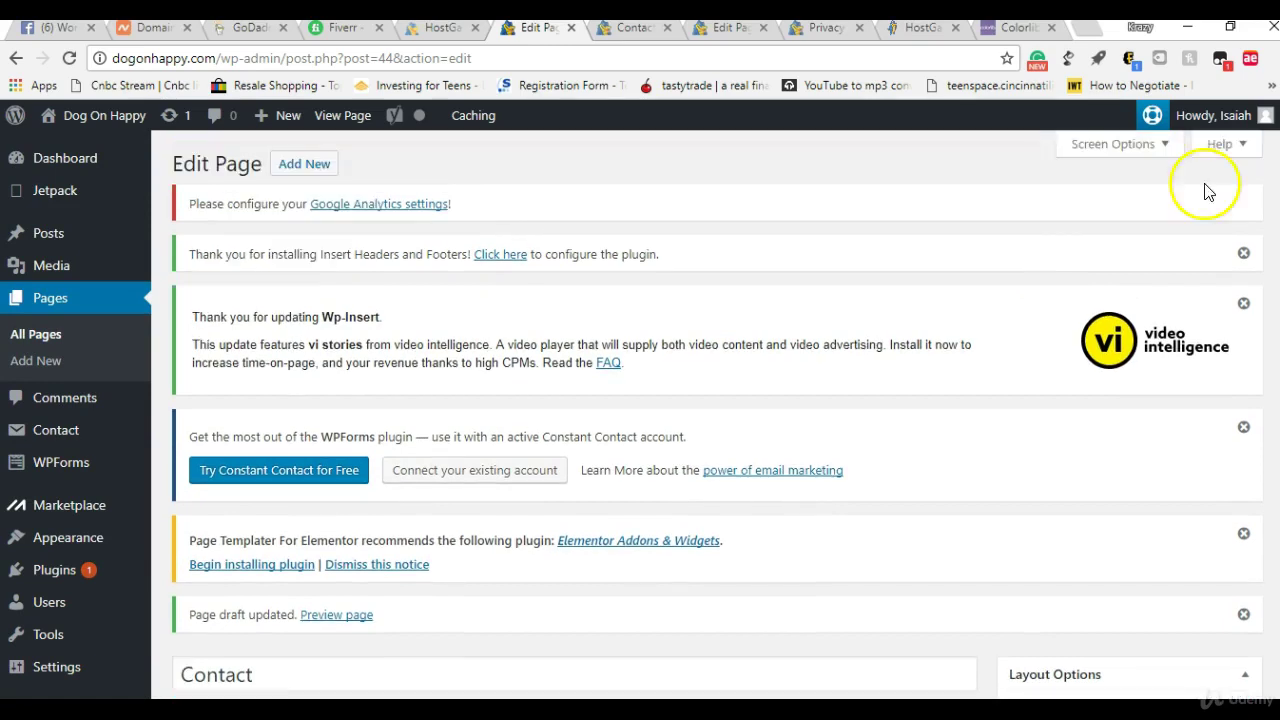
{"action": "left_click", "coordinate": [286, 170]}
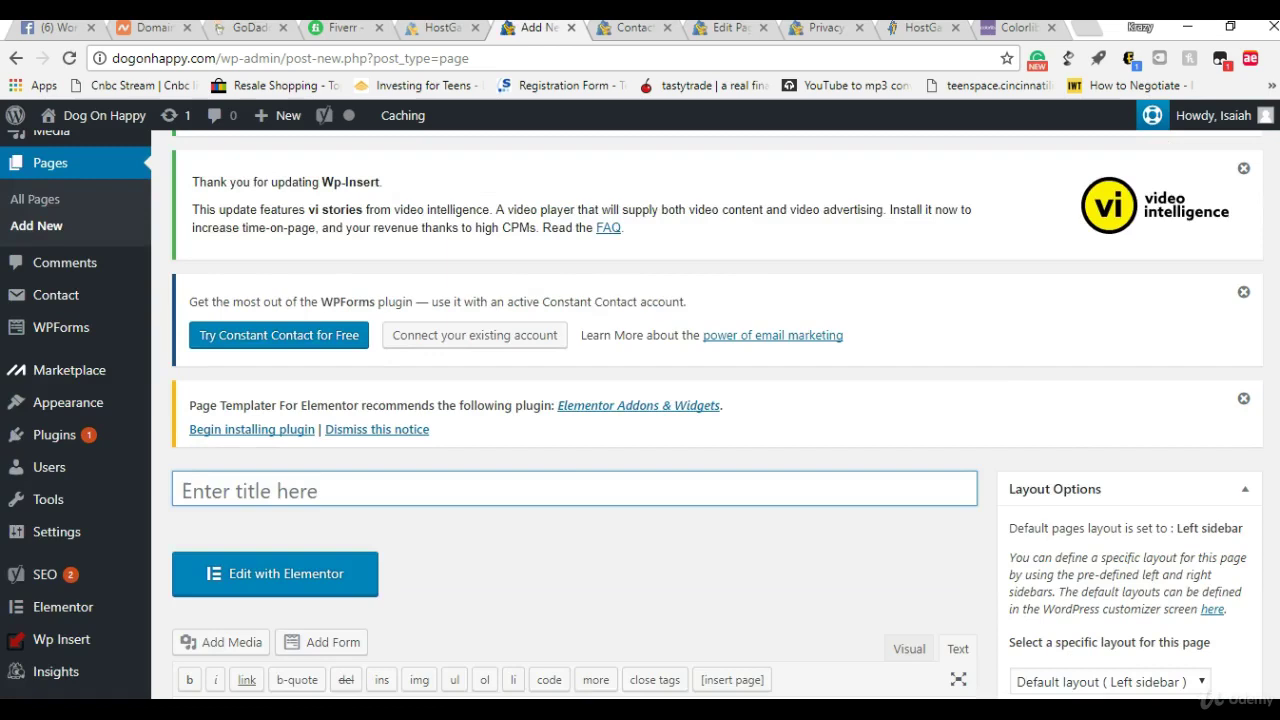
{"action": "scroll", "coordinate": [575, 400], "scroll_direction": "down", "scroll_amount": 3}
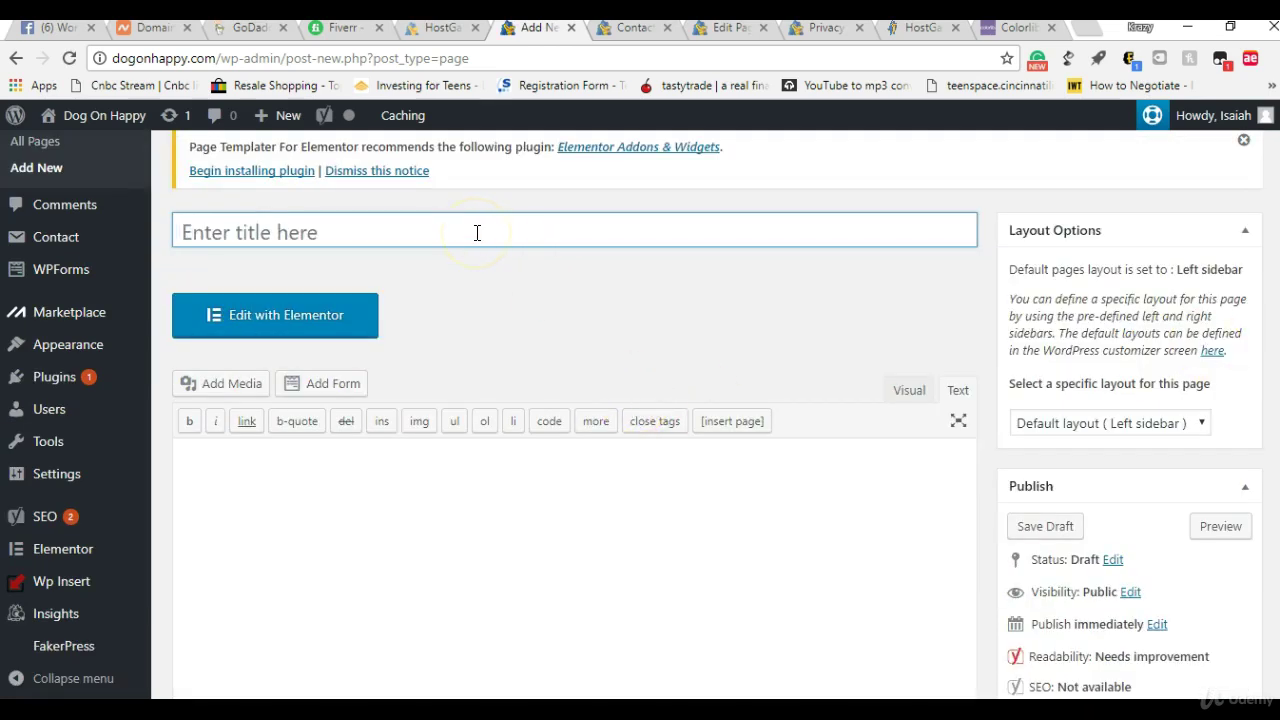
{"action": "type", "text": "About"}
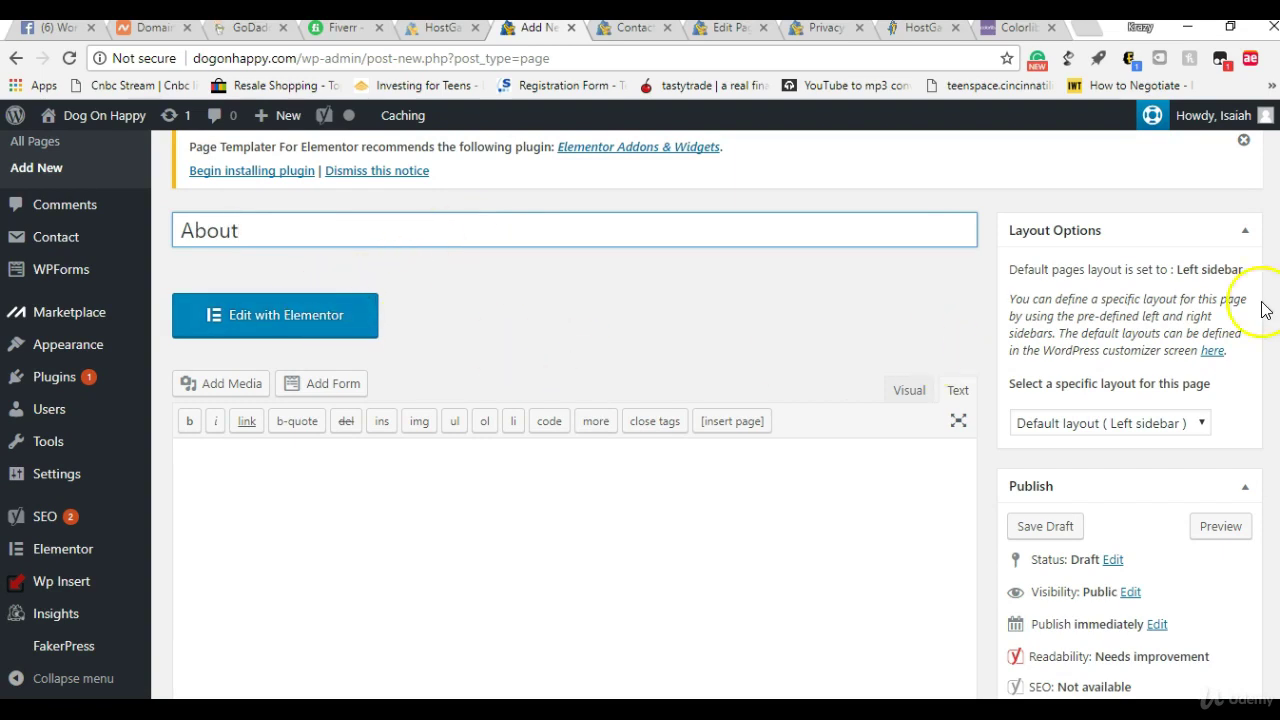
{"action": "scroll", "coordinate": [1029, 250], "scroll_direction": "down", "scroll_amount": 3}
{"action": "scroll", "coordinate": [1029, 250], "scroll_direction": "up", "scroll_amount": 4}
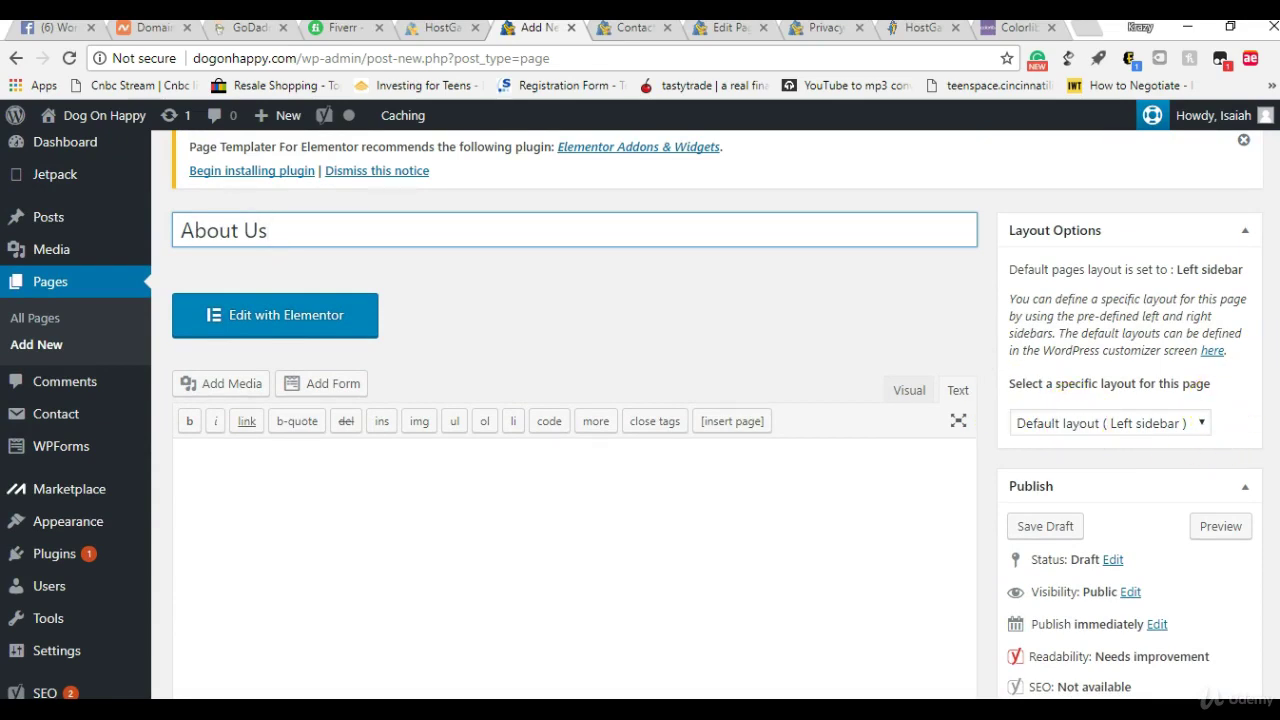
Publish the About Us page with the default layout and an empty body.
{"action": "scroll", "coordinate": [640, 415], "scroll_direction": "down", "scroll_amount": 3}
{"action": "left_click", "coordinate": [1224, 422]}
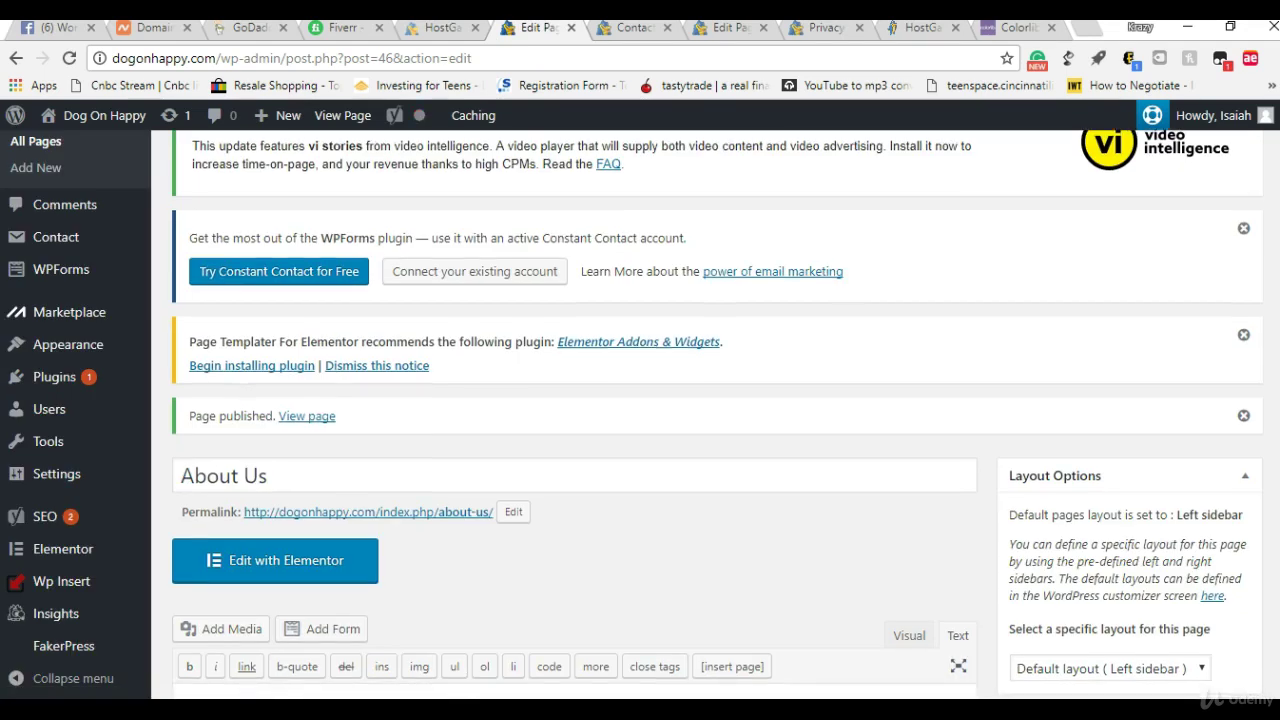
{"action": "scroll", "coordinate": [717, 414], "scroll_direction": "down", "scroll_amount": 2}
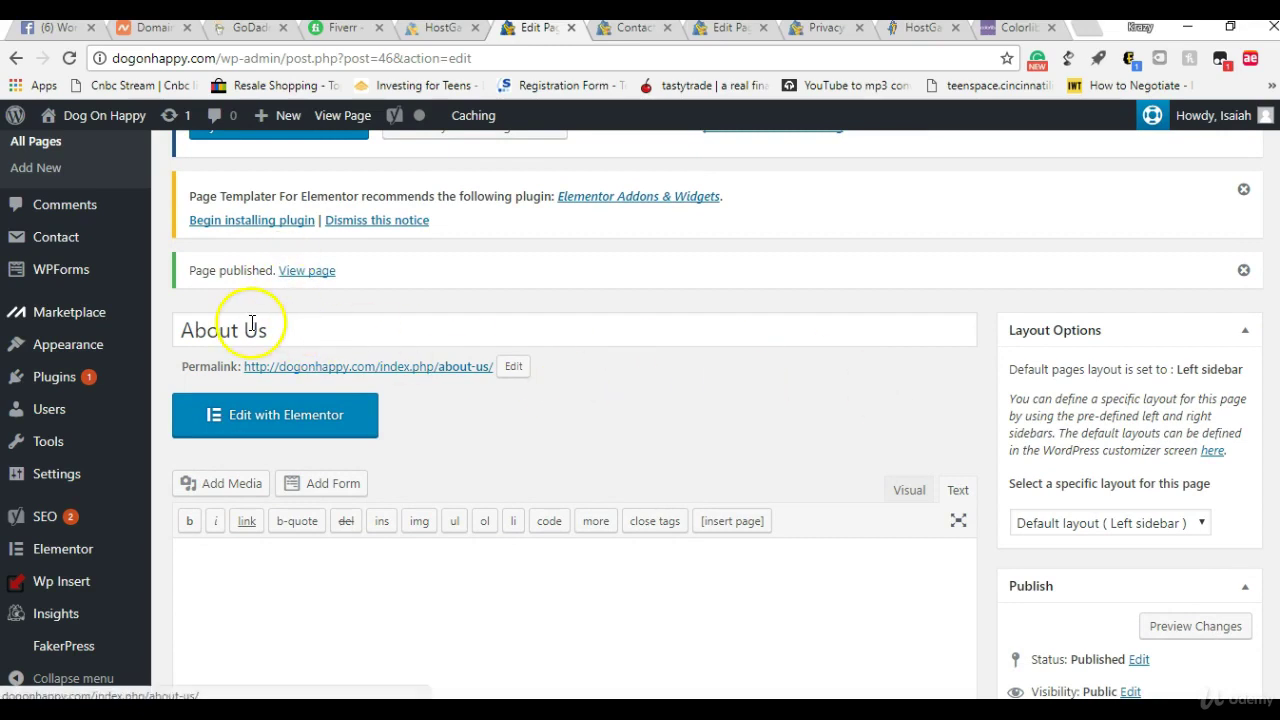
{"action": "mouse_move", "coordinate": [242, 323]}
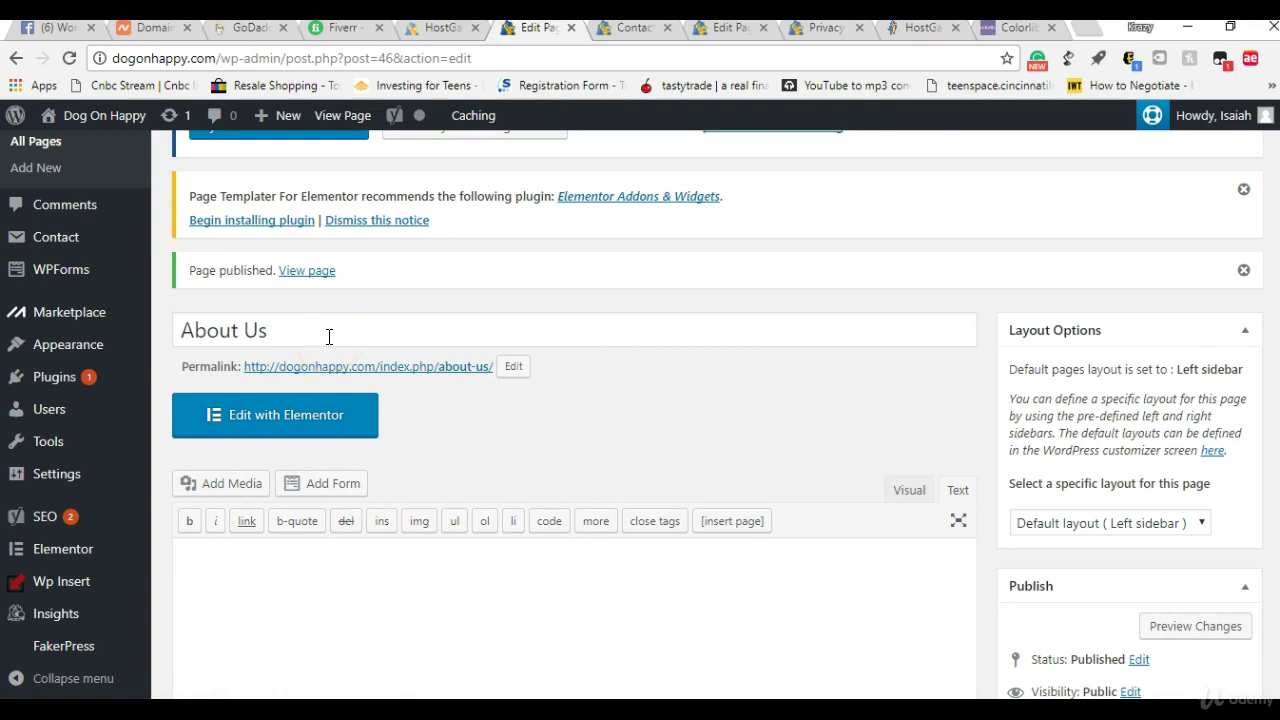
Create another new page on the site and title it "Blog".
{"action": "scroll", "coordinate": [717, 400], "scroll_direction": "up", "scroll_amount": 2}
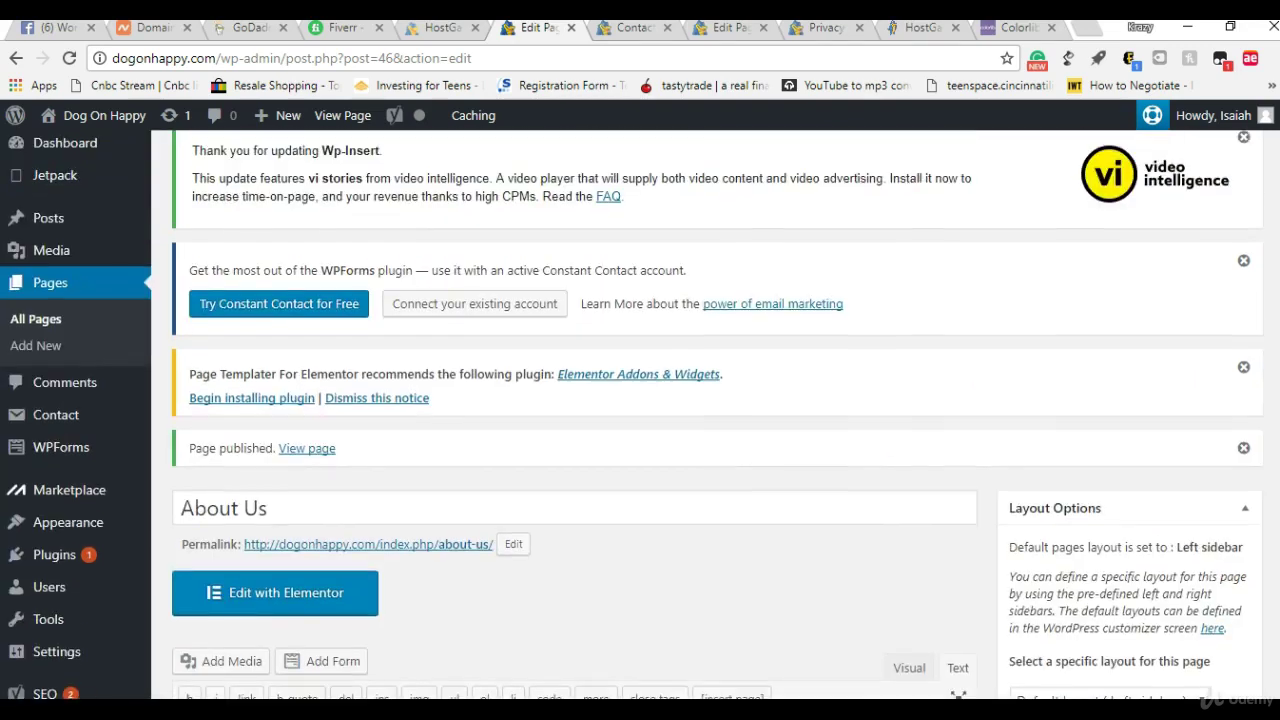
{"action": "scroll", "coordinate": [1077, 245], "scroll_direction": "up", "scroll_amount": 1}
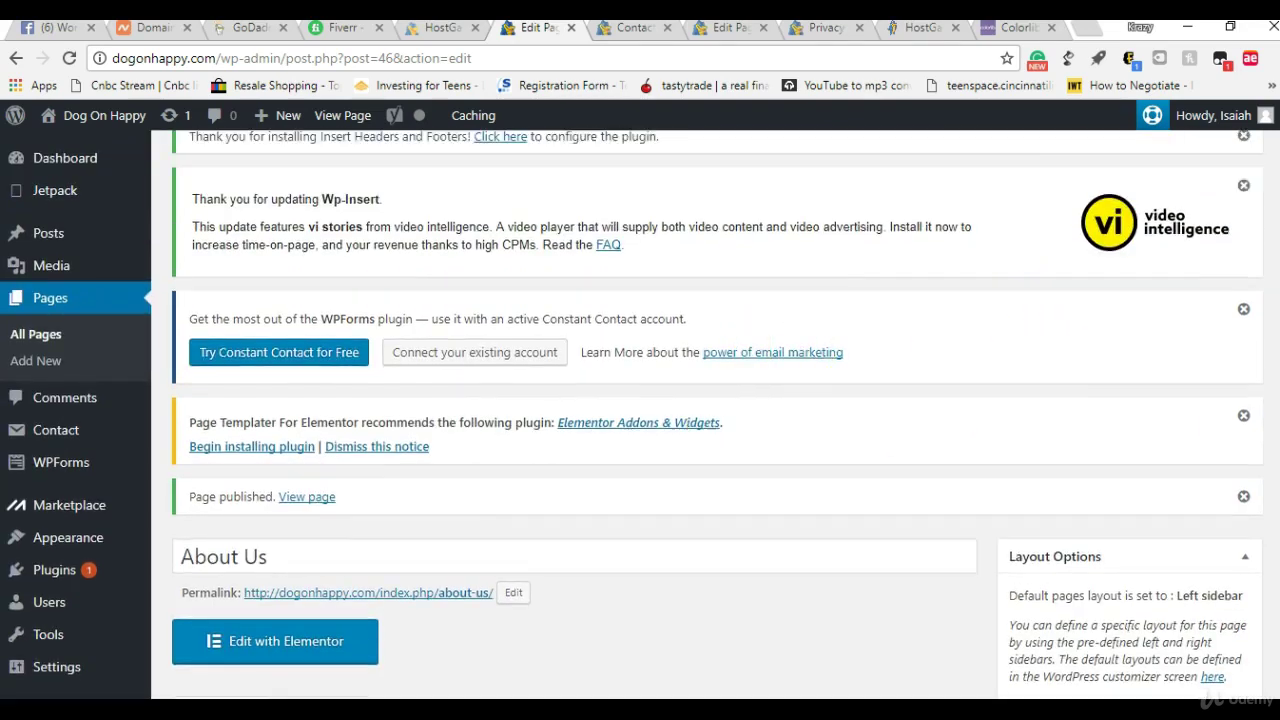
{"action": "scroll", "coordinate": [557, 200], "scroll_direction": "up", "scroll_amount": 2}
{"action": "left_click", "coordinate": [305, 168]}
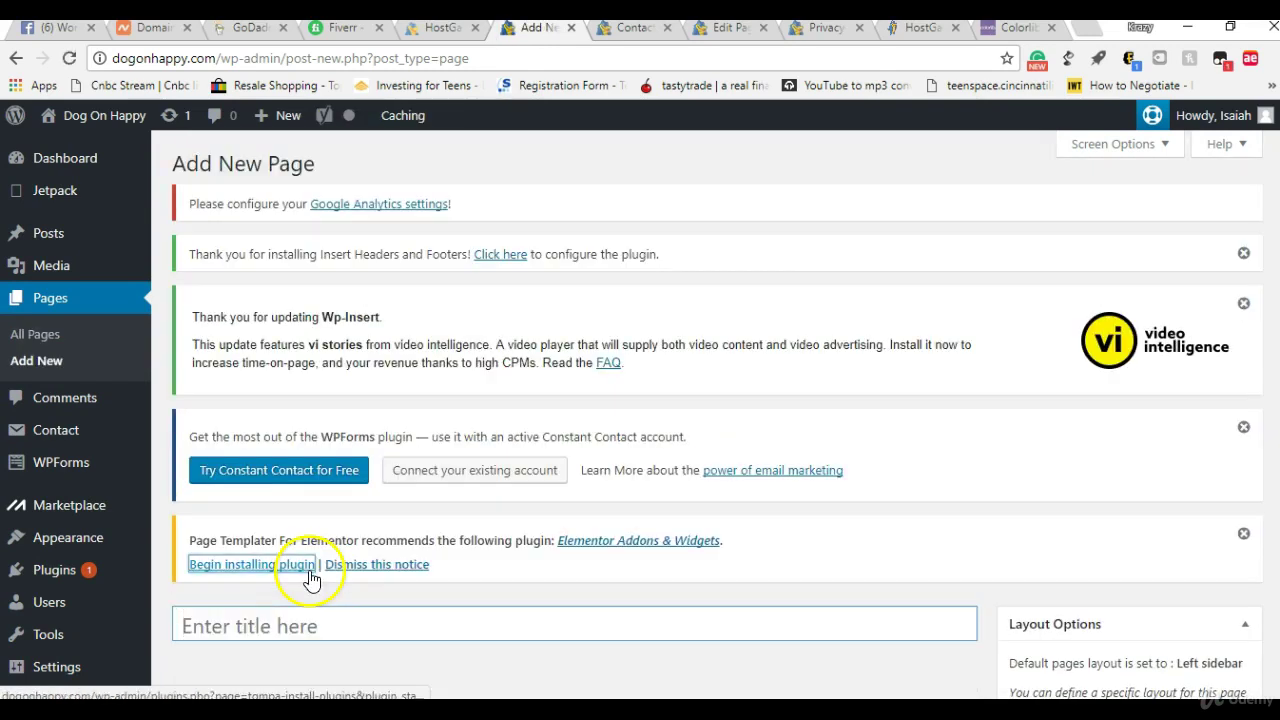
{"action": "left_click", "coordinate": [311, 575]}
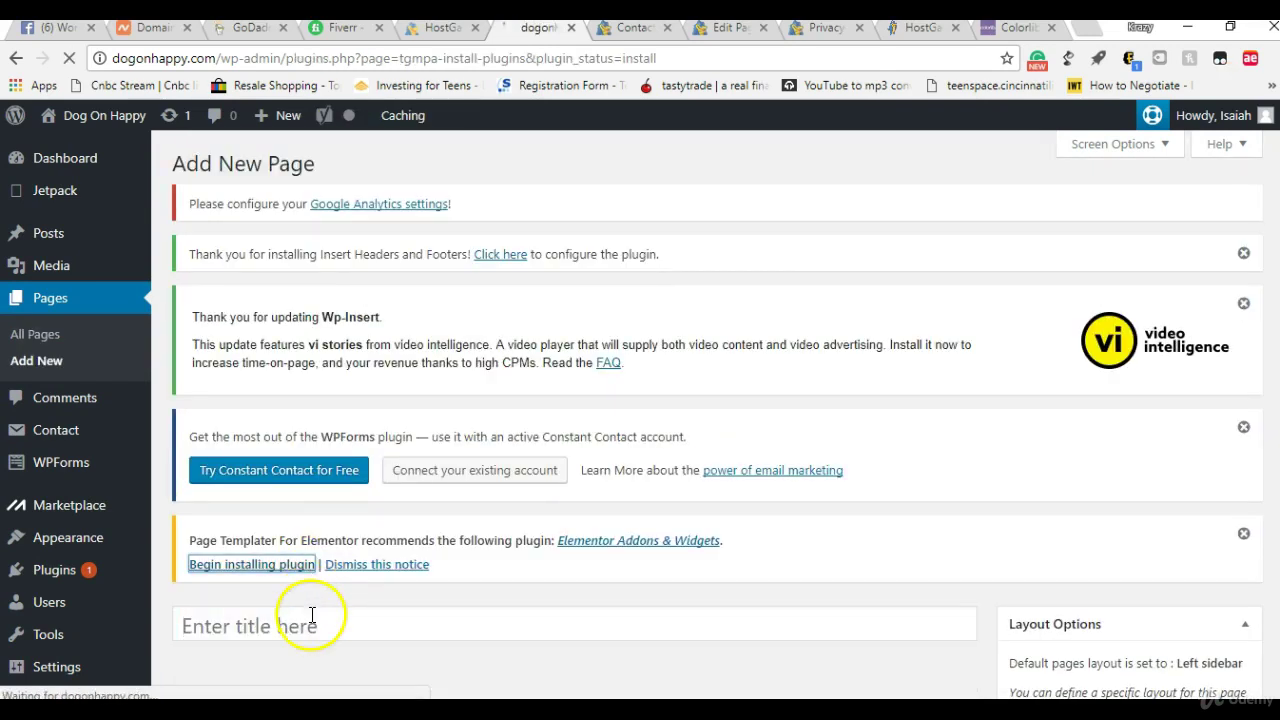
{"action": "left_click", "coordinate": [15, 58]}
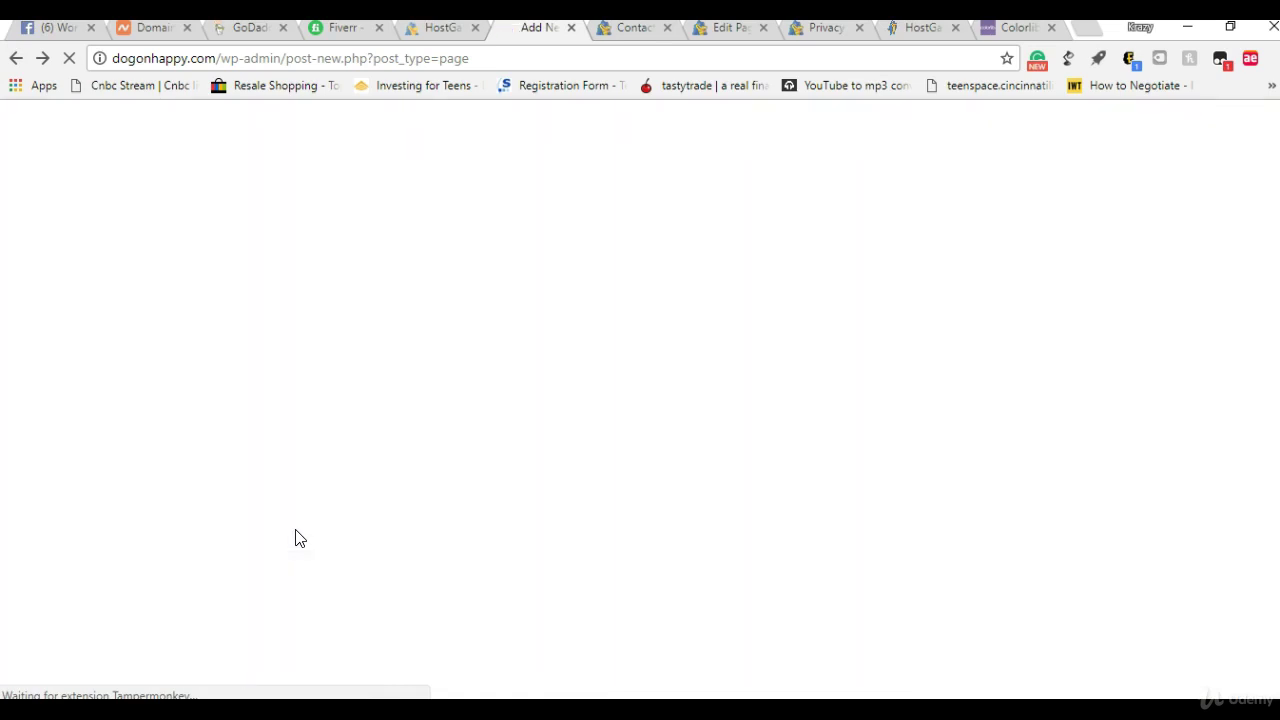
{"action": "left_click", "coordinate": [365, 515]}
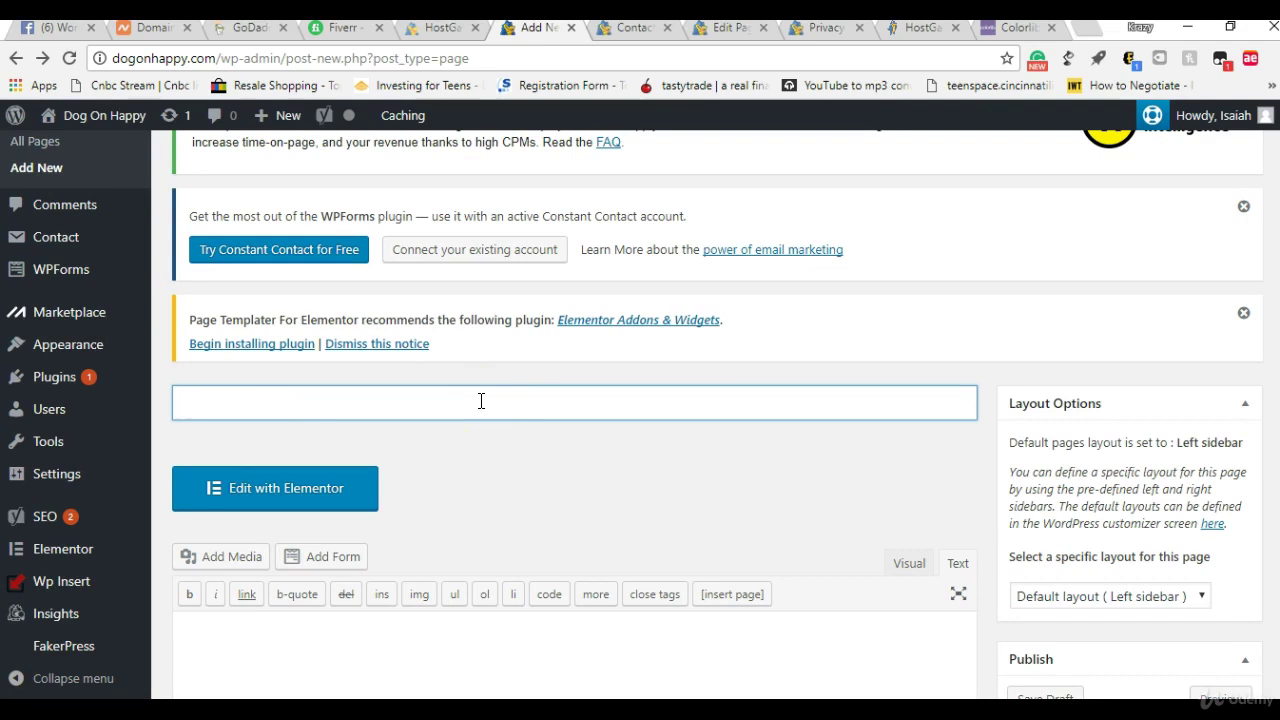
{"action": "type", "text": "Blog"}
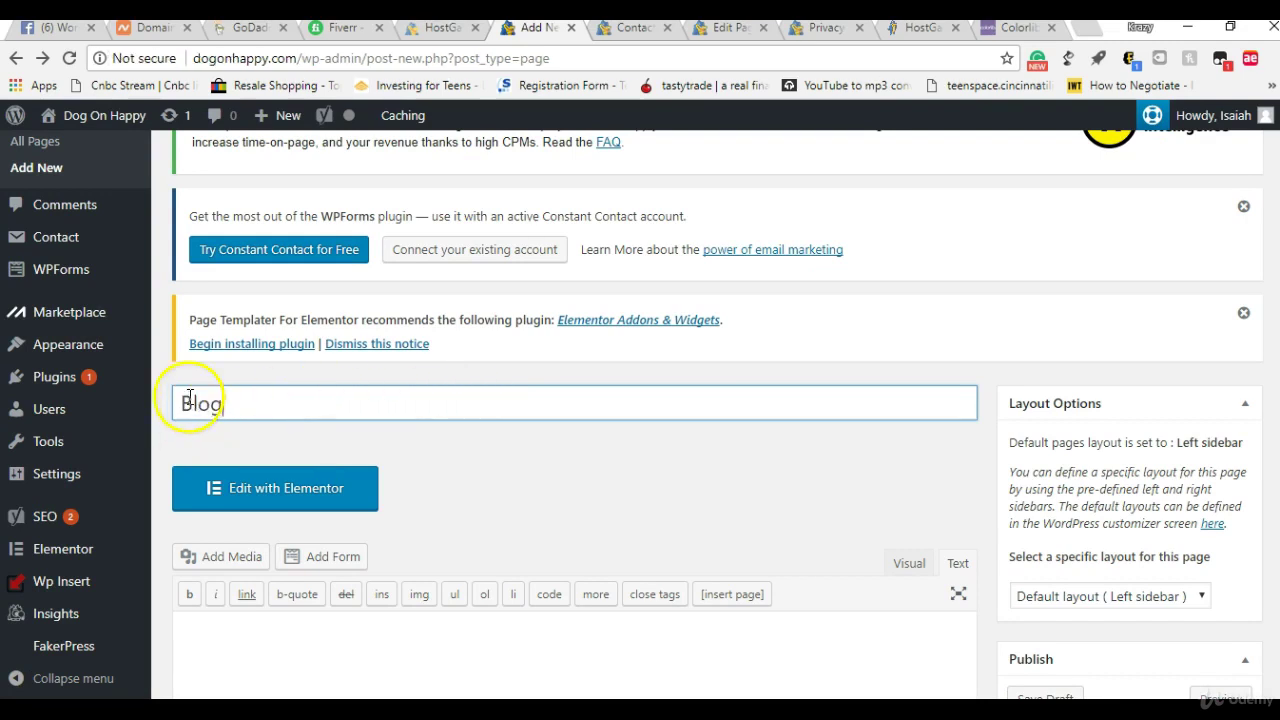
{"action": "mouse_move", "coordinate": [140, 385]}
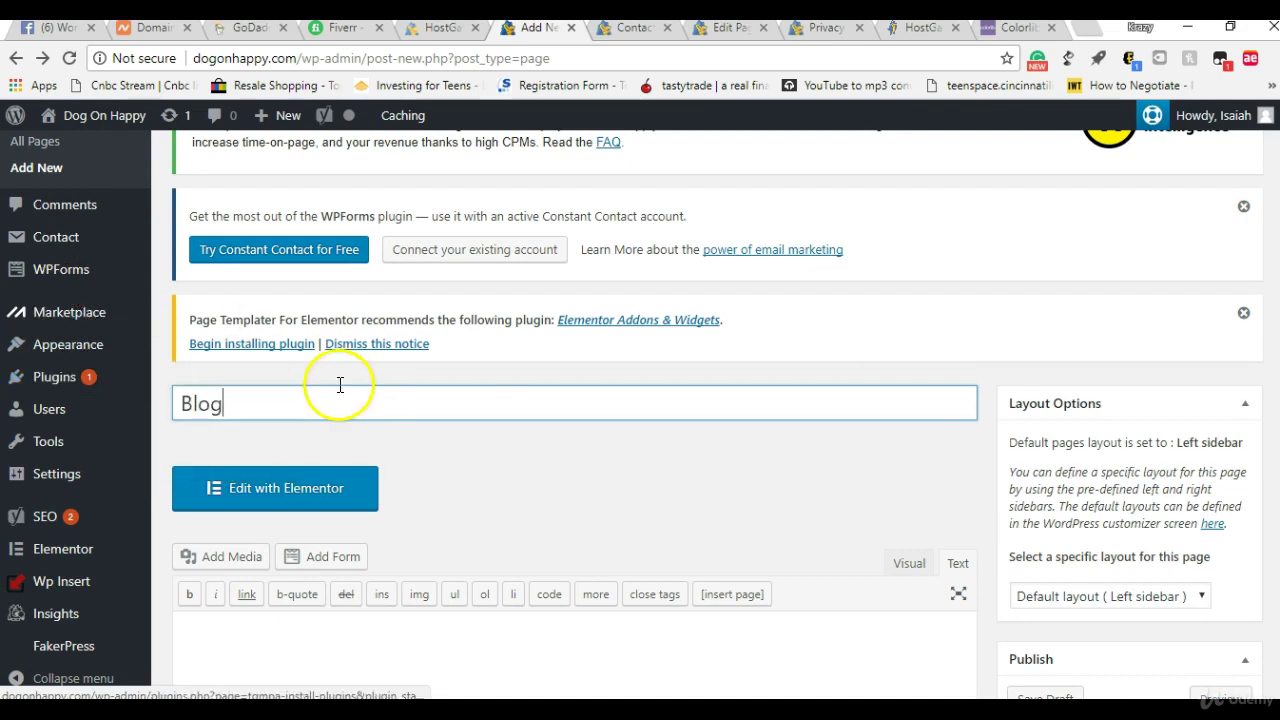
Set the Blog page's layout to "Right sidebar" and save the page as a draft.
{"action": "scroll", "coordinate": [716, 415], "scroll_direction": "down", "scroll_amount": 3}
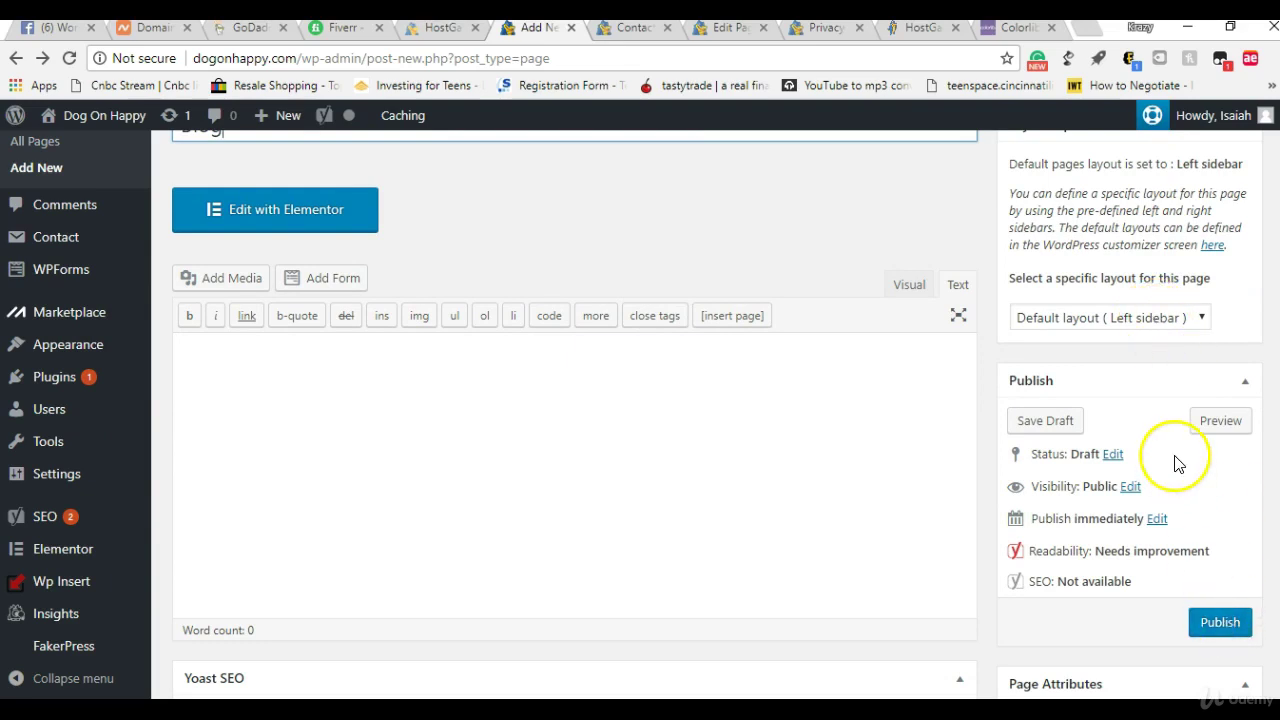
{"action": "left_click", "coordinate": [1149, 320]}
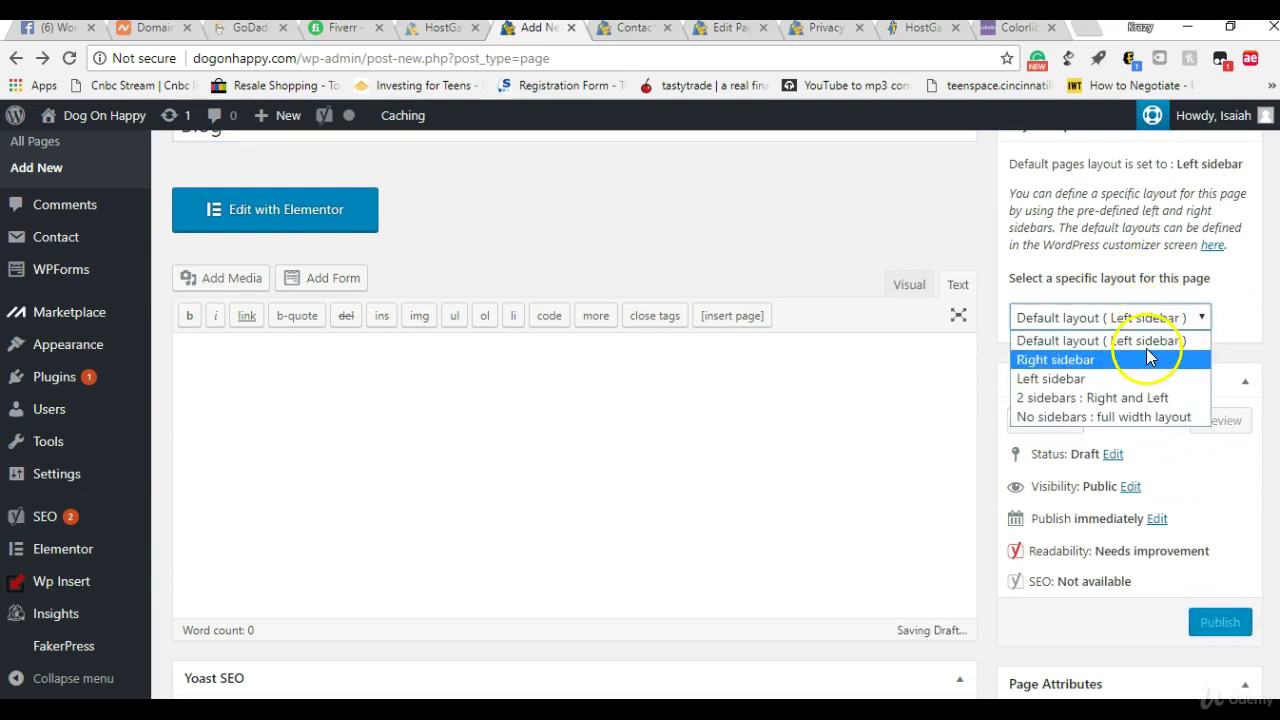
{"action": "left_click", "coordinate": [1140, 359]}
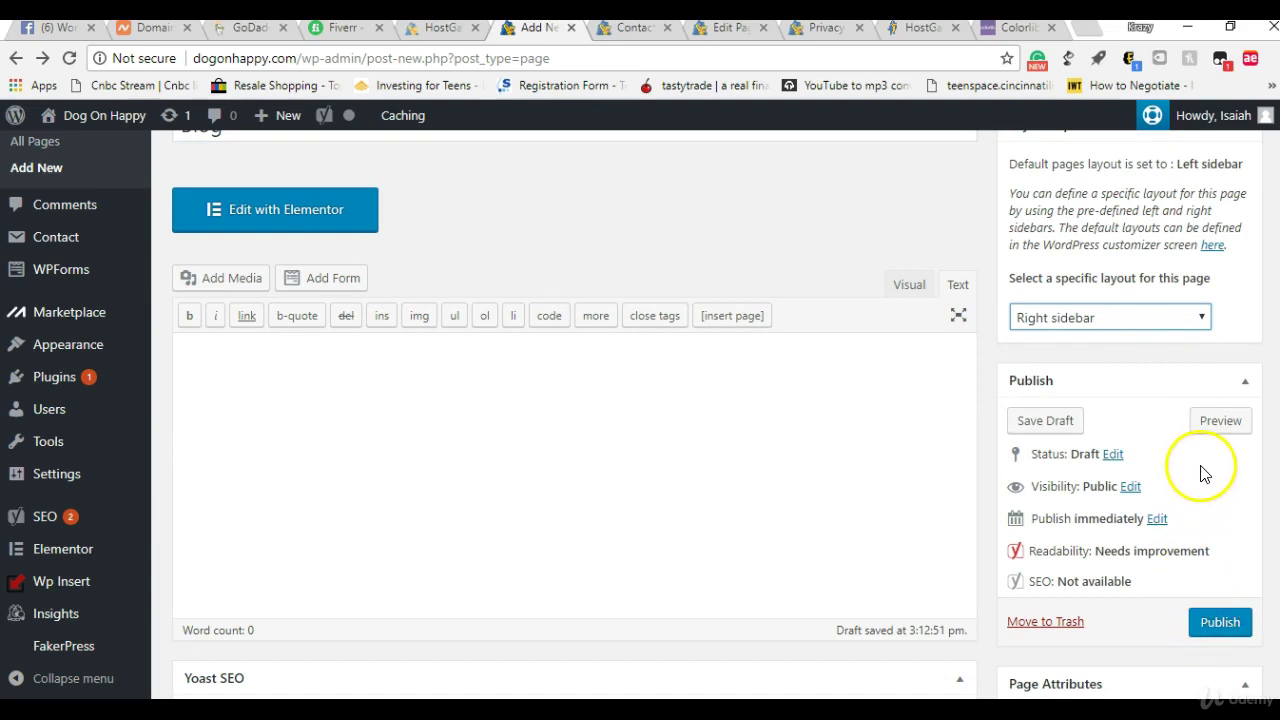
{"action": "left_click", "coordinate": [1055, 427]}
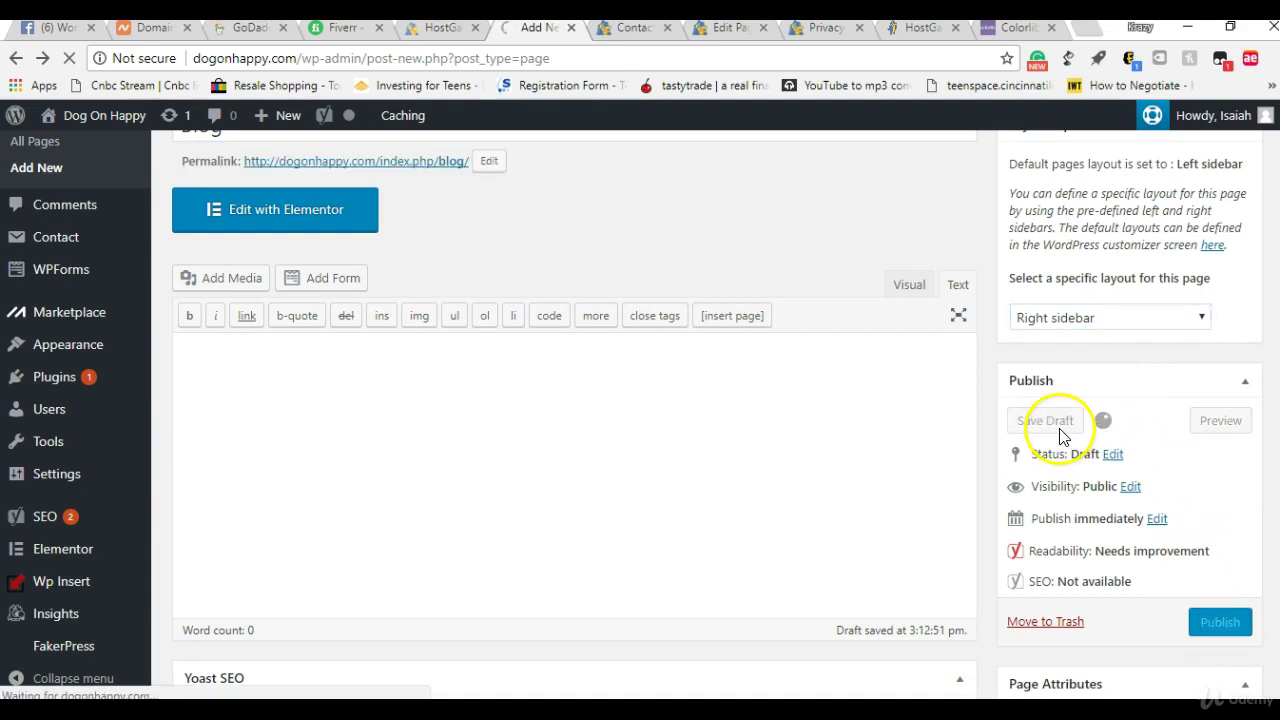
Open the site's menu management and create a new navigation menu named "main menu".
{"action": "mouse_move", "coordinate": [63, 485]}
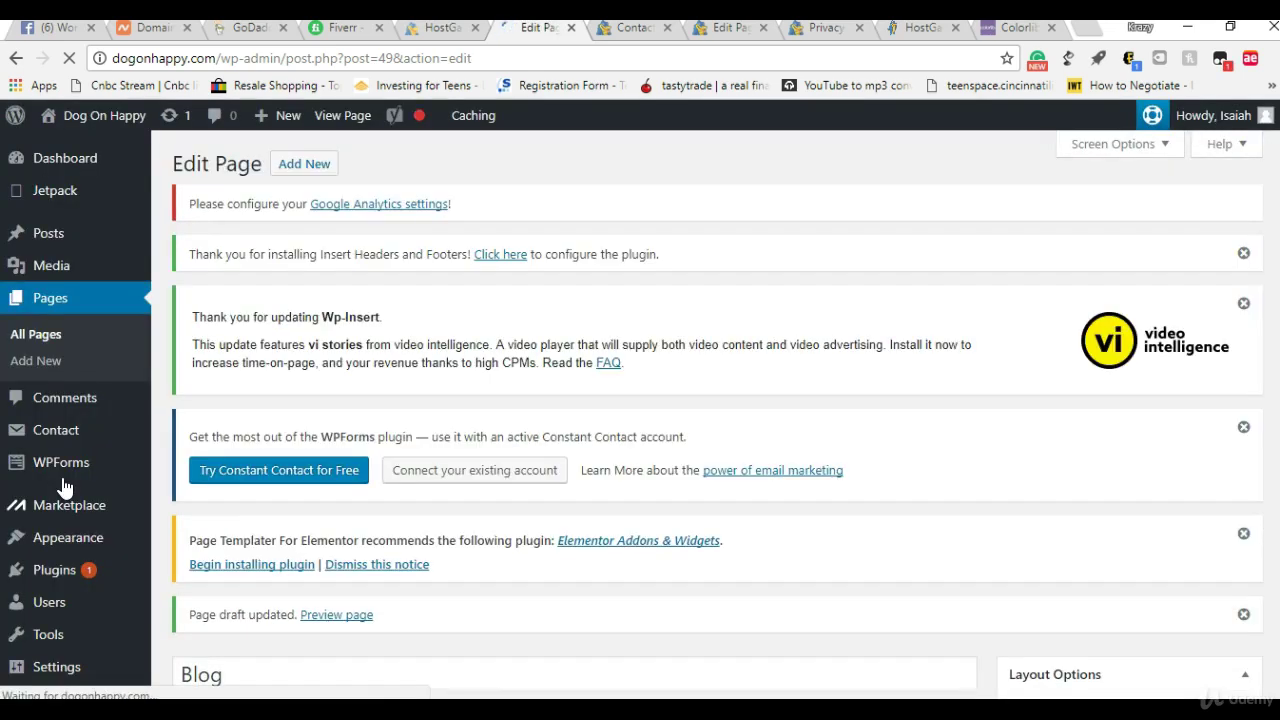
{"action": "mouse_move", "coordinate": [28, 545]}
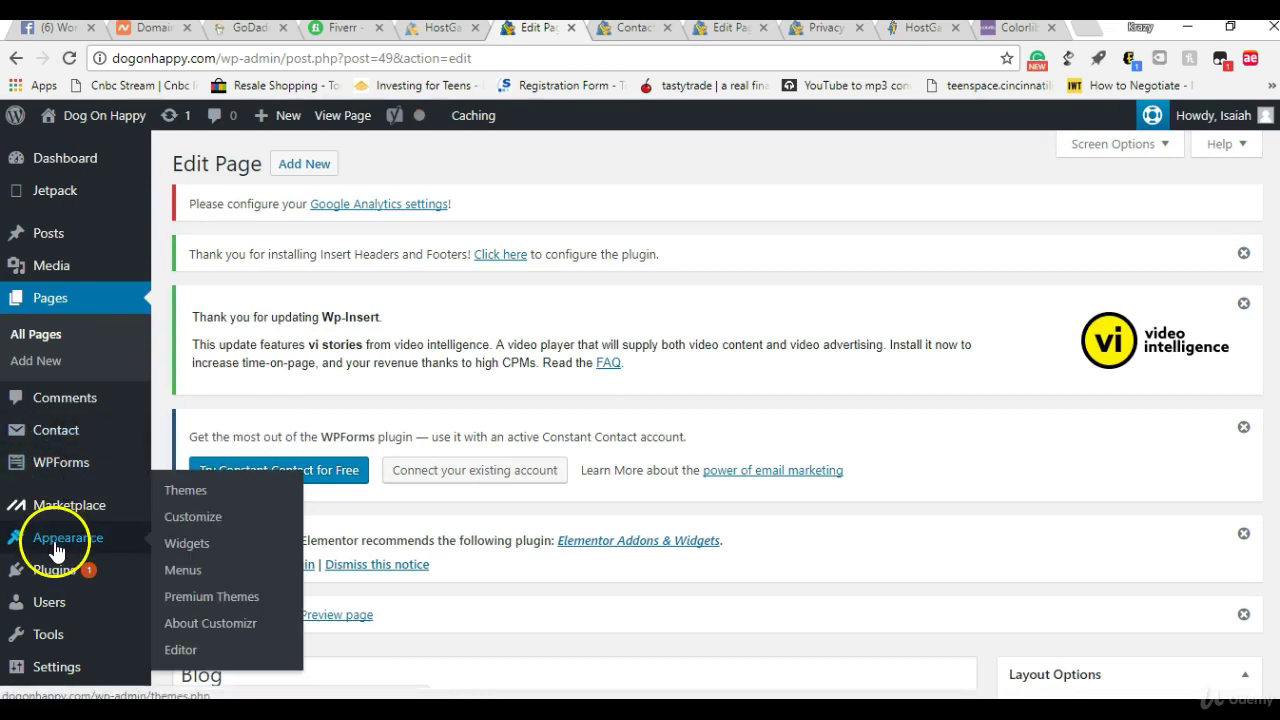
{"action": "left_click", "coordinate": [187, 570]}
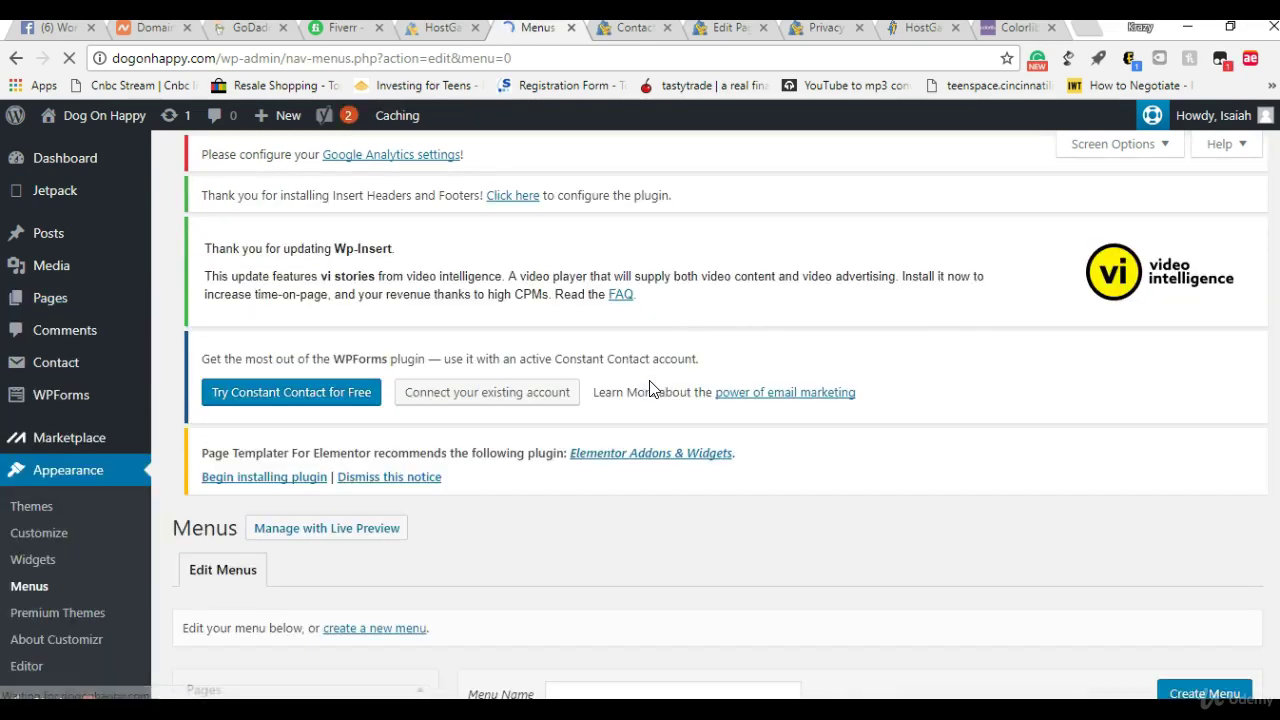
{"action": "scroll", "coordinate": [1278, 426], "scroll_direction": "down", "scroll_amount": 3}
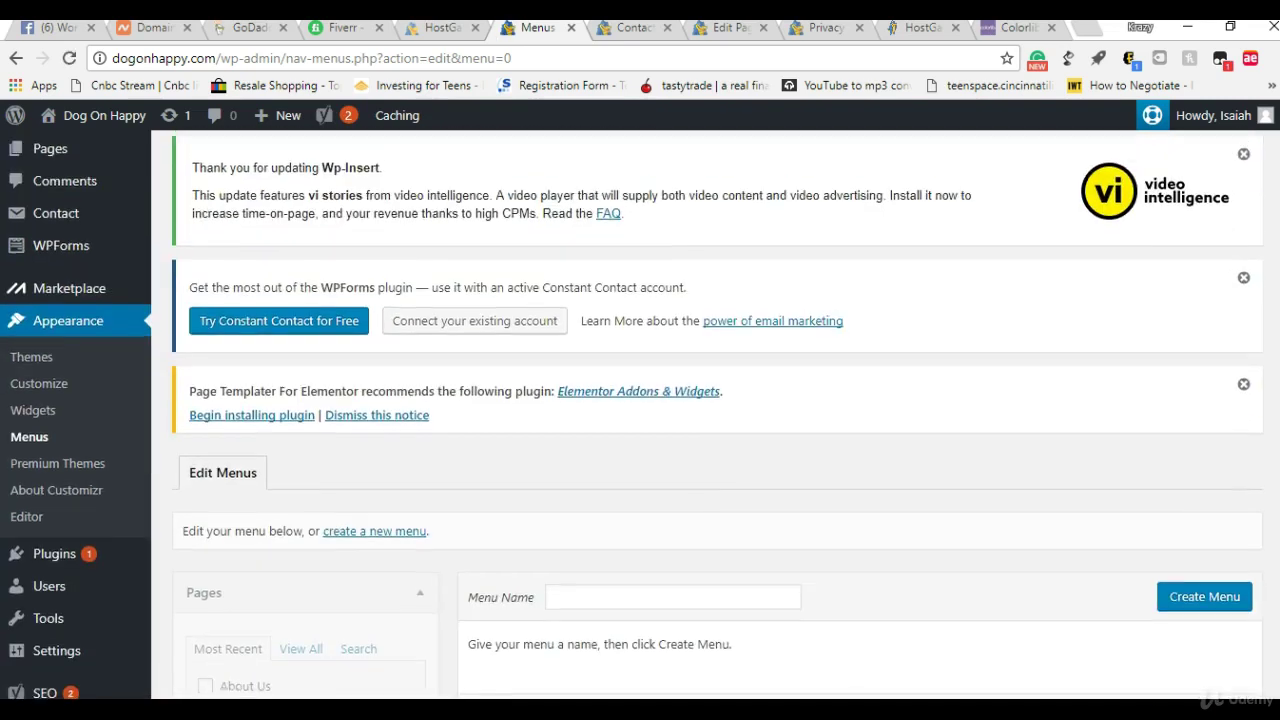
{"action": "scroll", "coordinate": [1278, 426], "scroll_direction": "down", "scroll_amount": 1}
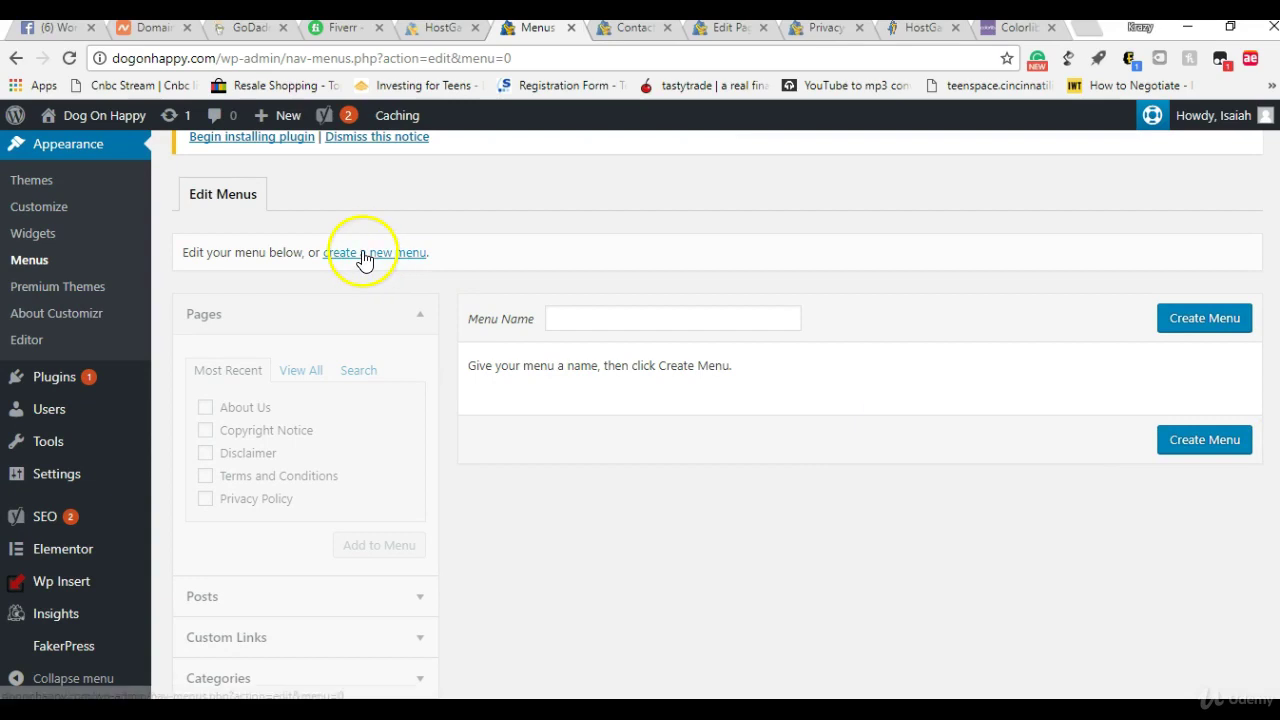
{"action": "left_click", "coordinate": [627, 314]}
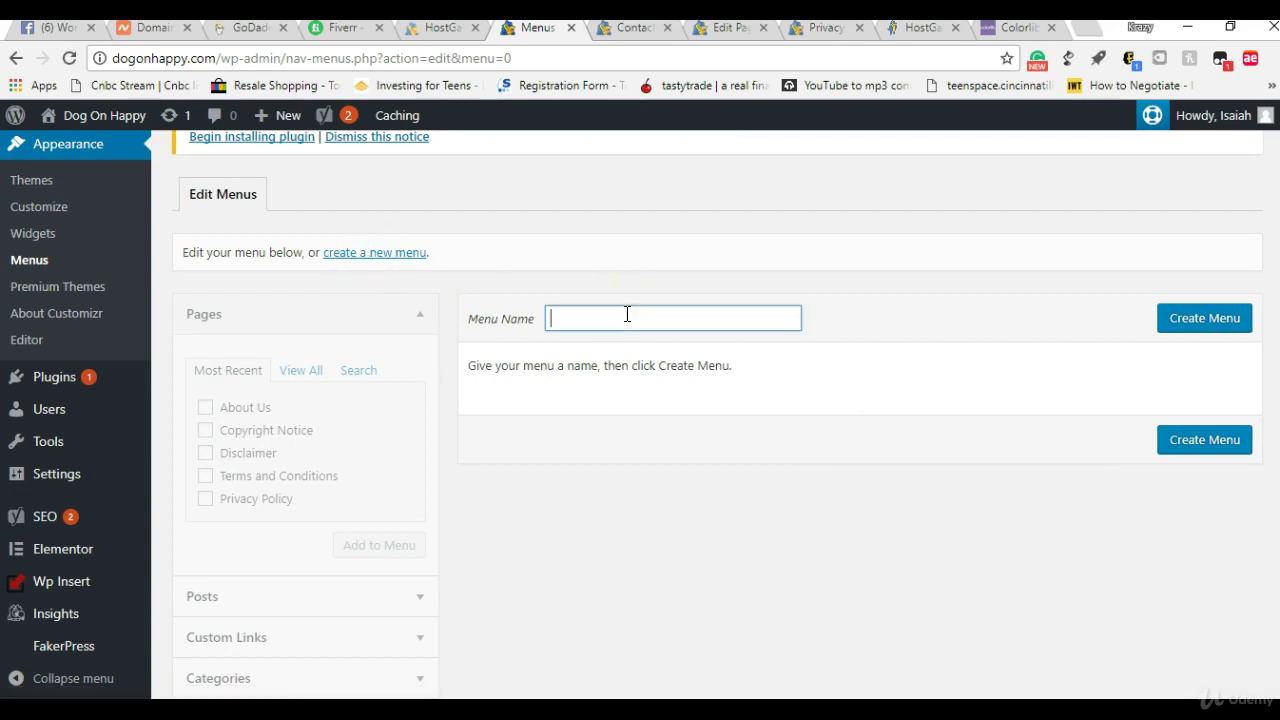
{"action": "type", "text": "Mai"}
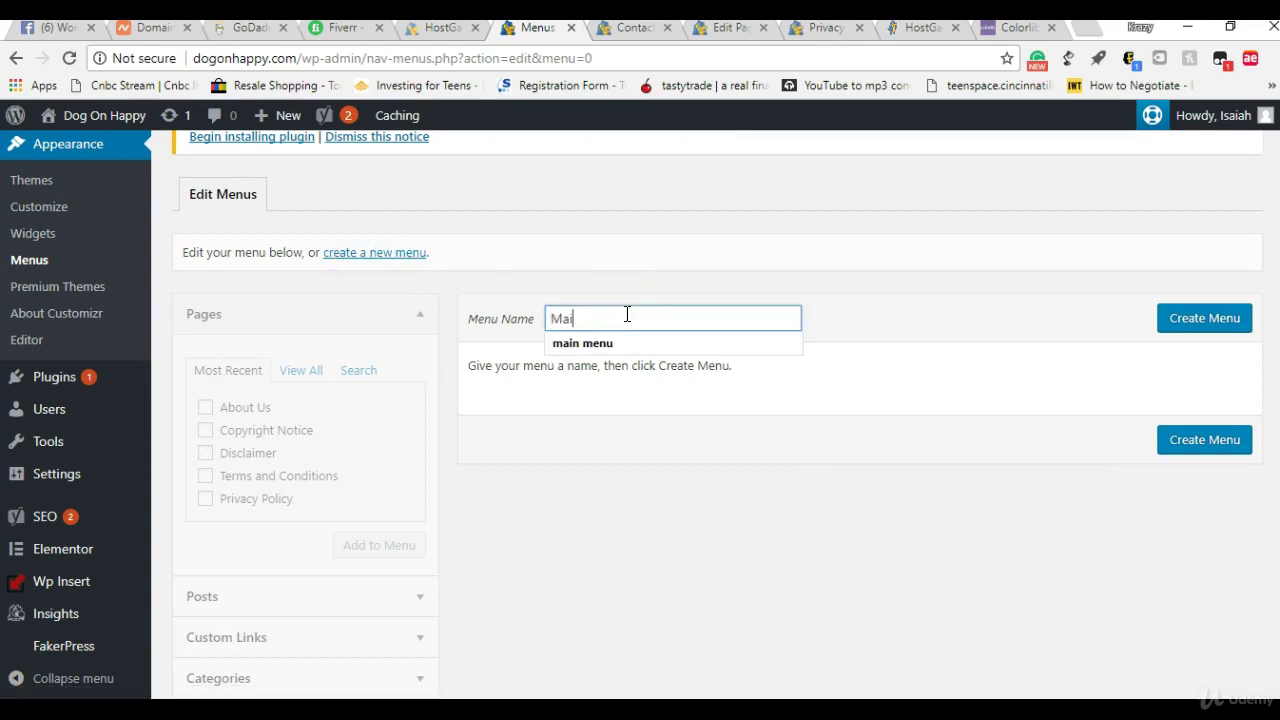
{"action": "type", "text": "n"}
{"action": "left_click", "coordinate": [608, 344]}
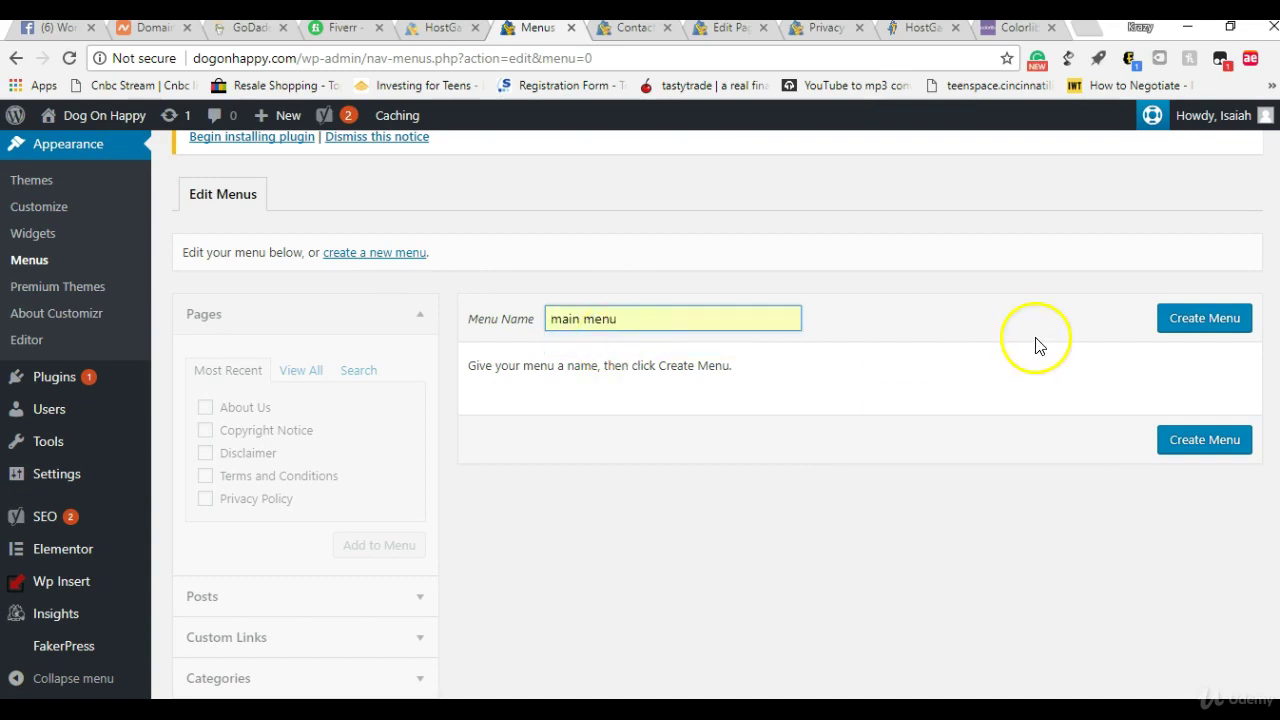
{"action": "left_click", "coordinate": [1170, 326]}
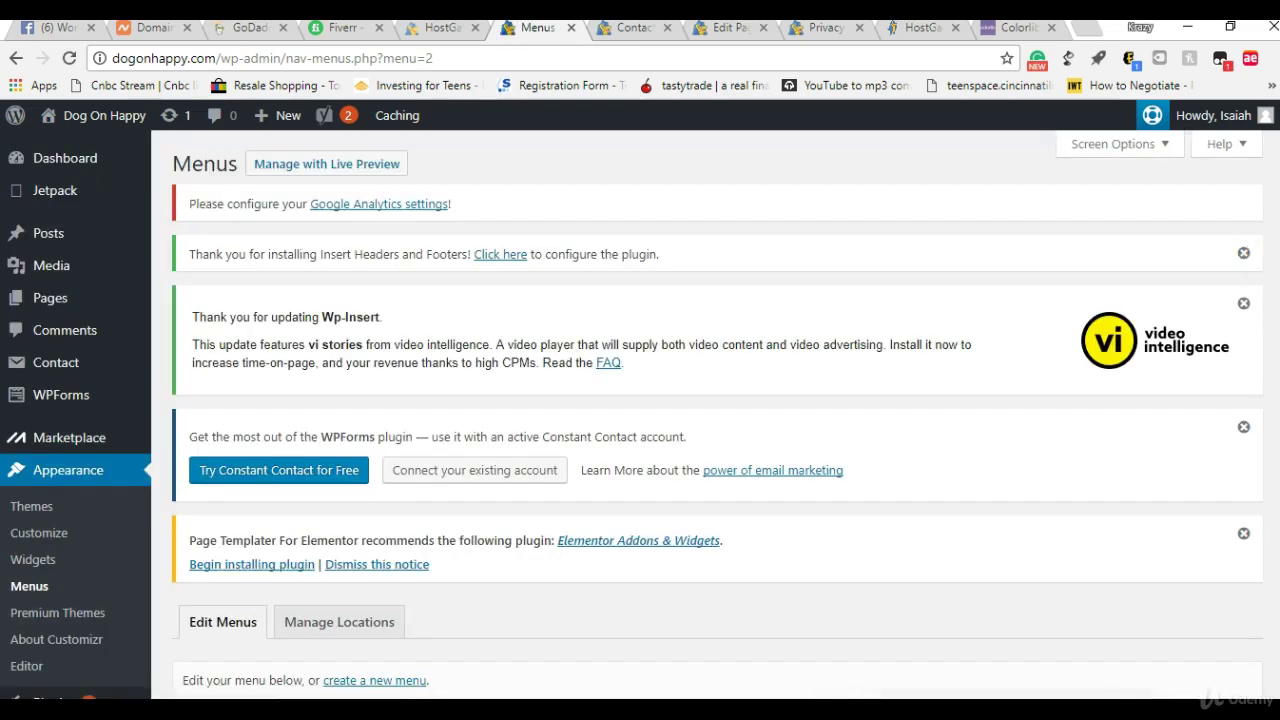
Create a second navigation menu named "Legal menu".
{"action": "scroll", "coordinate": [700, 415], "scroll_direction": "down", "scroll_amount": 3}
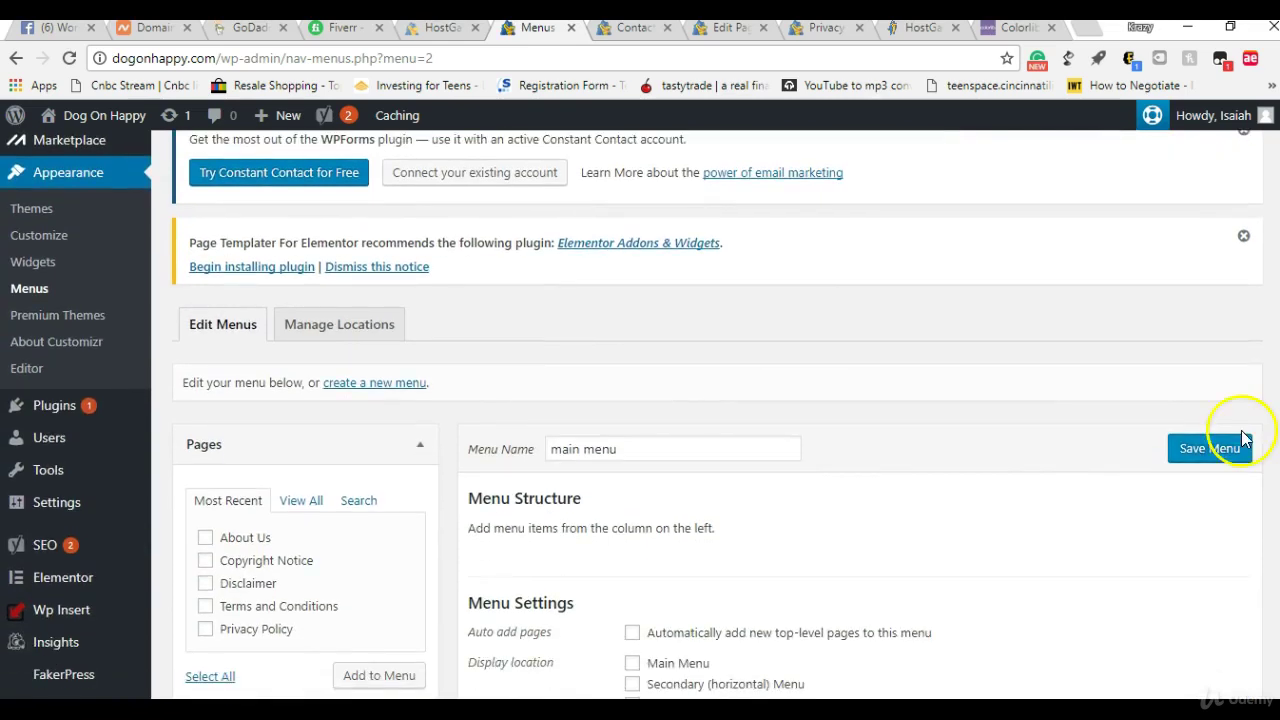
{"action": "left_click", "coordinate": [345, 386]}
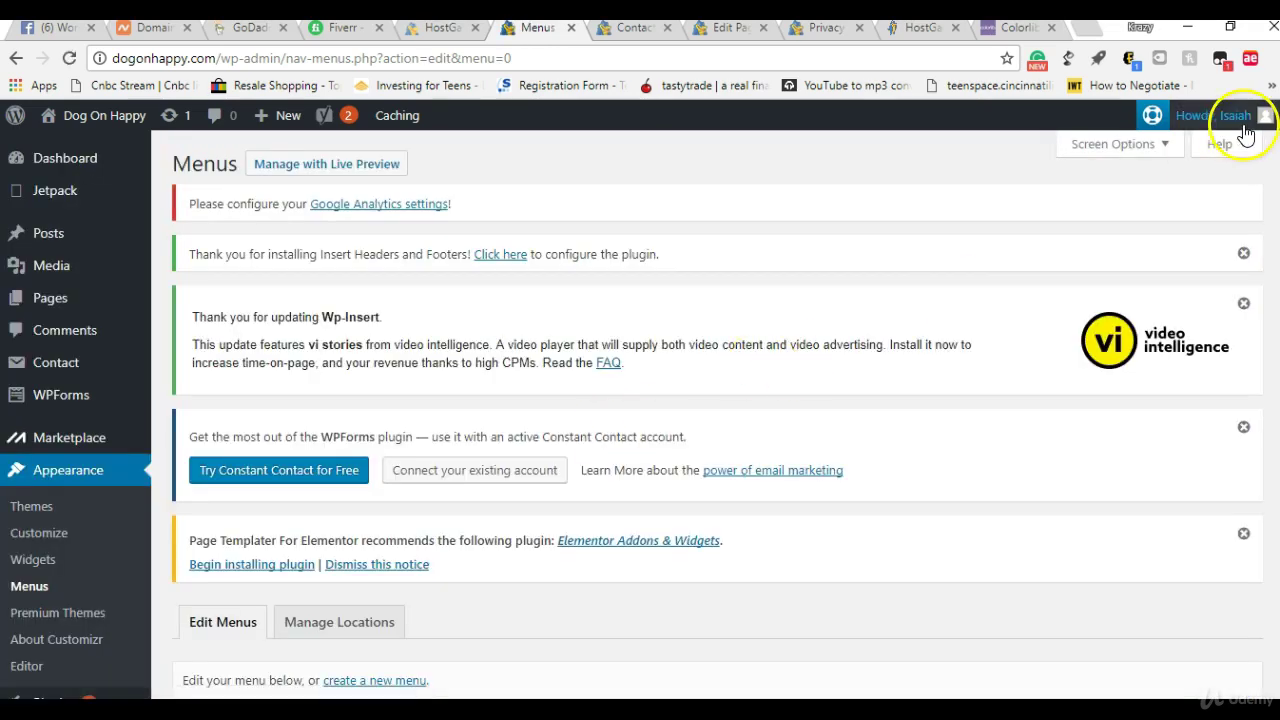
{"action": "scroll", "coordinate": [1257, 386], "scroll_direction": "down", "scroll_amount": 4}
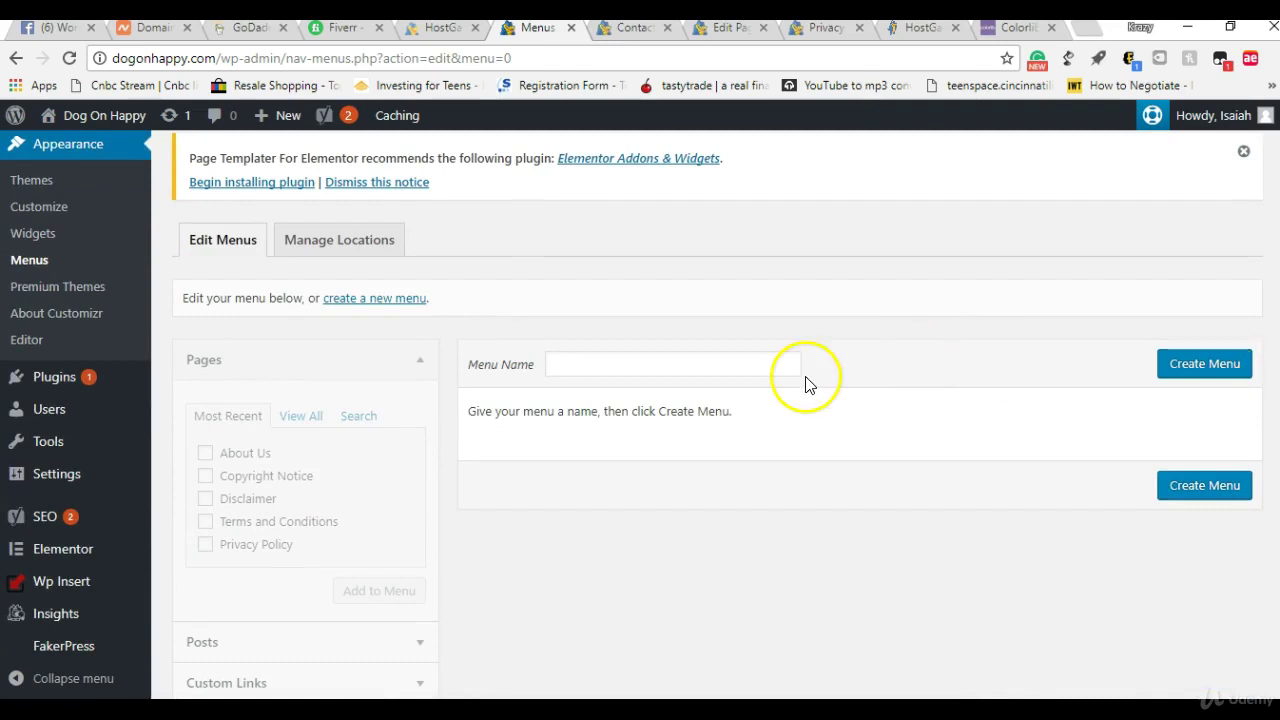
{"action": "left_click", "coordinate": [768, 370]}
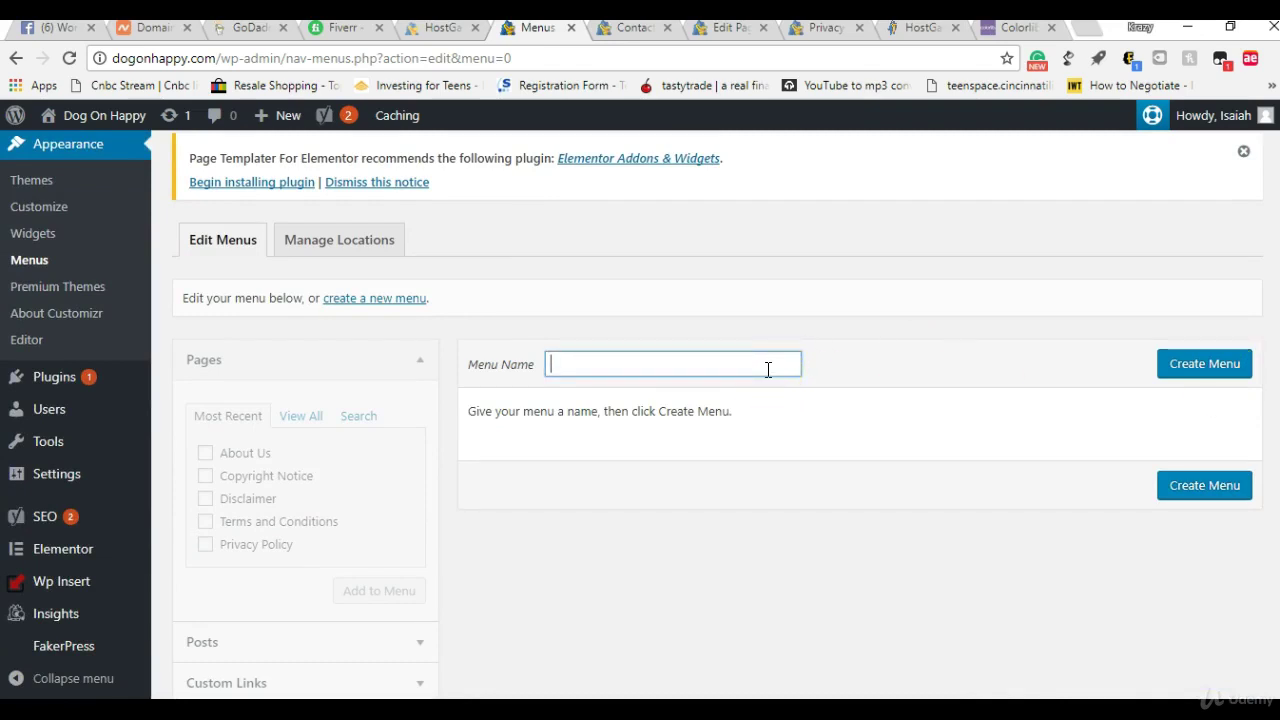
{"action": "type", "text": "Legal menu"}
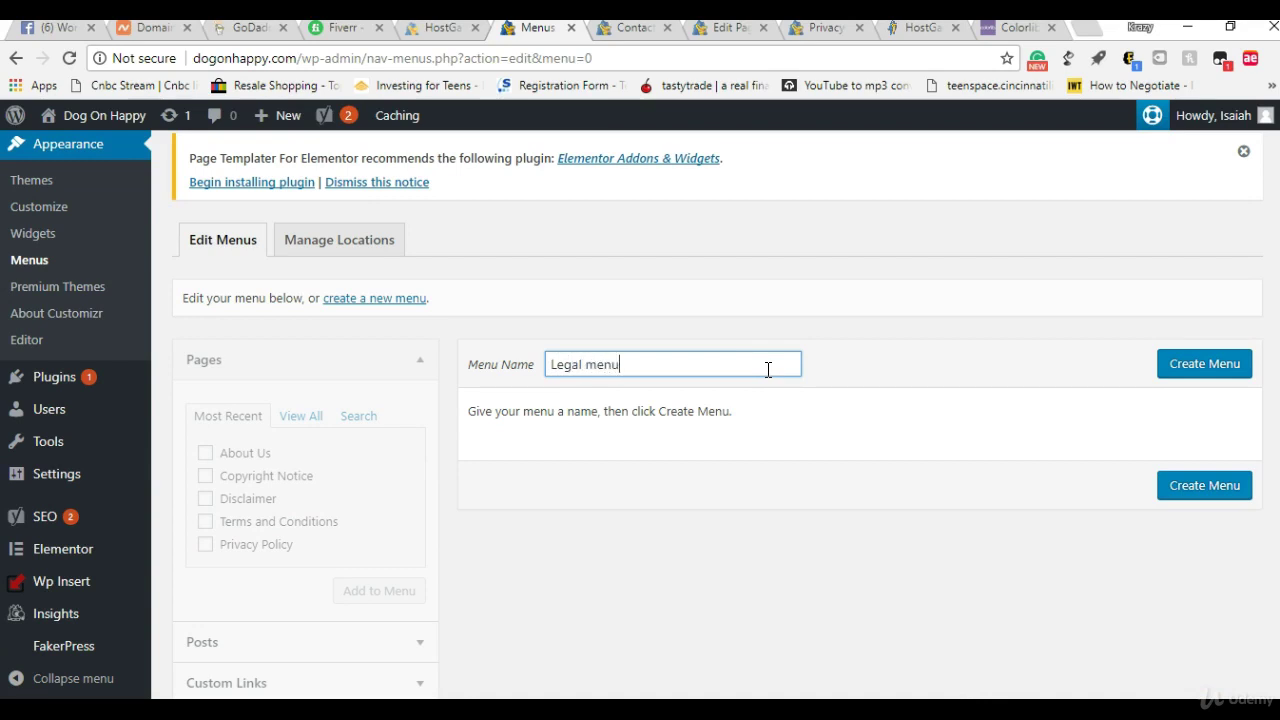
{"action": "left_click", "coordinate": [1214, 366]}
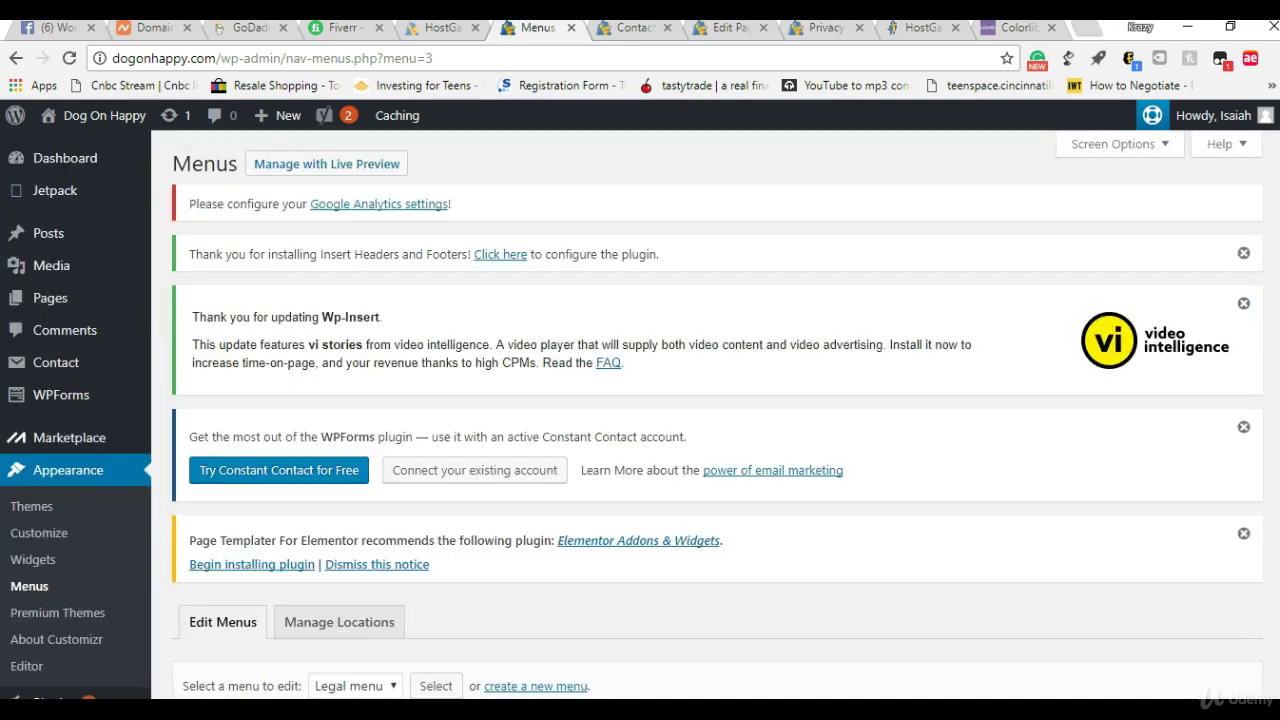
Switch the menu editor from the Legal menu to "main menu".
{"action": "scroll", "coordinate": [1251, 414], "scroll_direction": "down", "scroll_amount": 4}
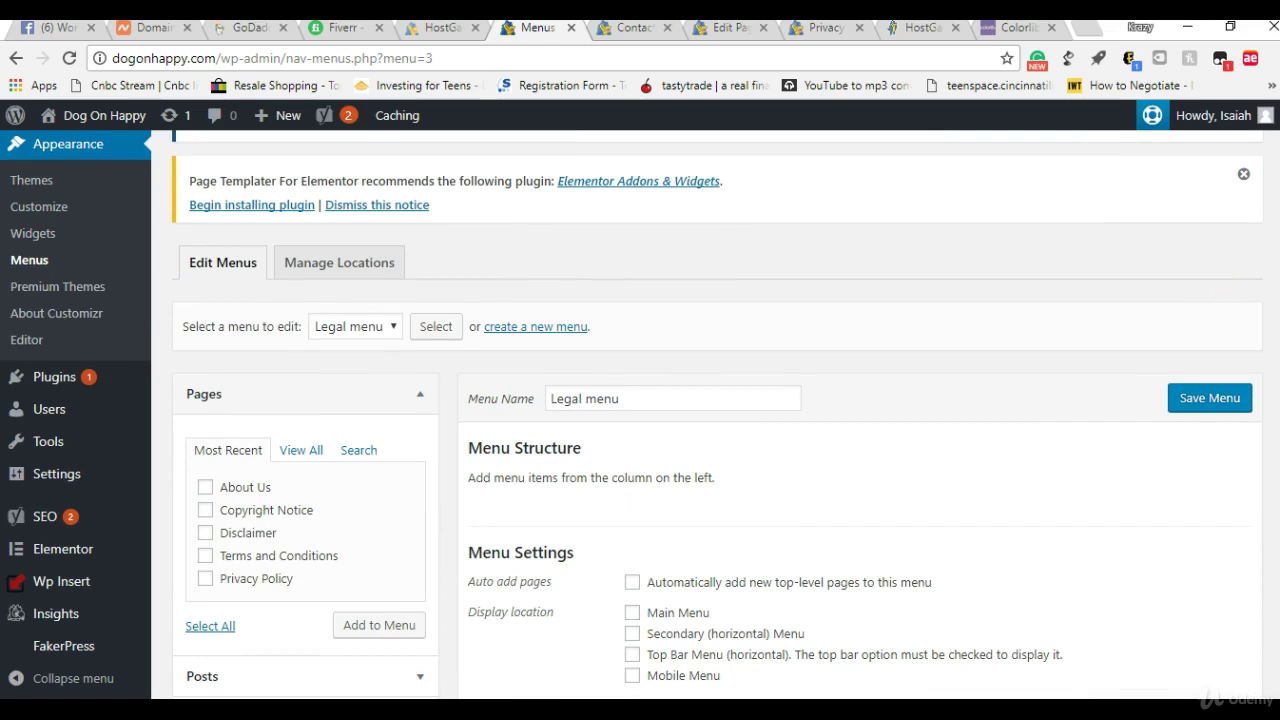
{"action": "scroll", "coordinate": [1250, 305], "scroll_direction": "down", "scroll_amount": 1}
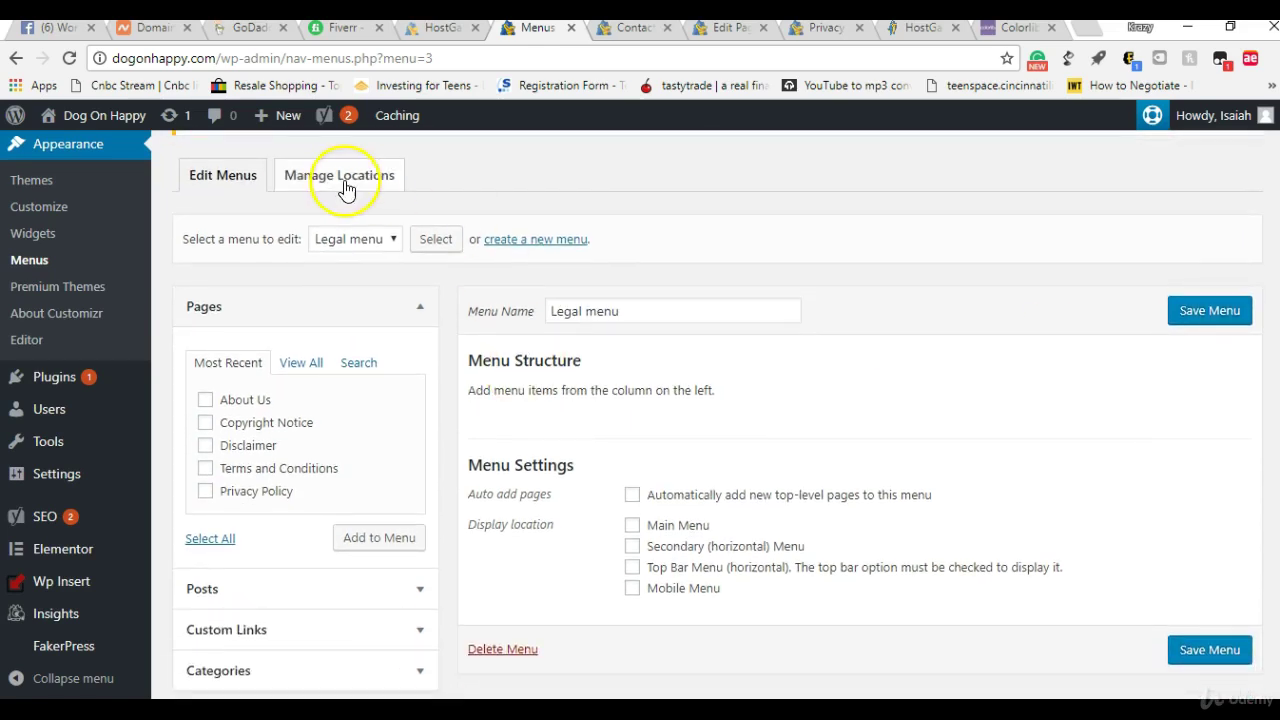
{"action": "left_click", "coordinate": [345, 242]}
{"action": "left_click", "coordinate": [340, 282]}
{"action": "left_click", "coordinate": [430, 238]}
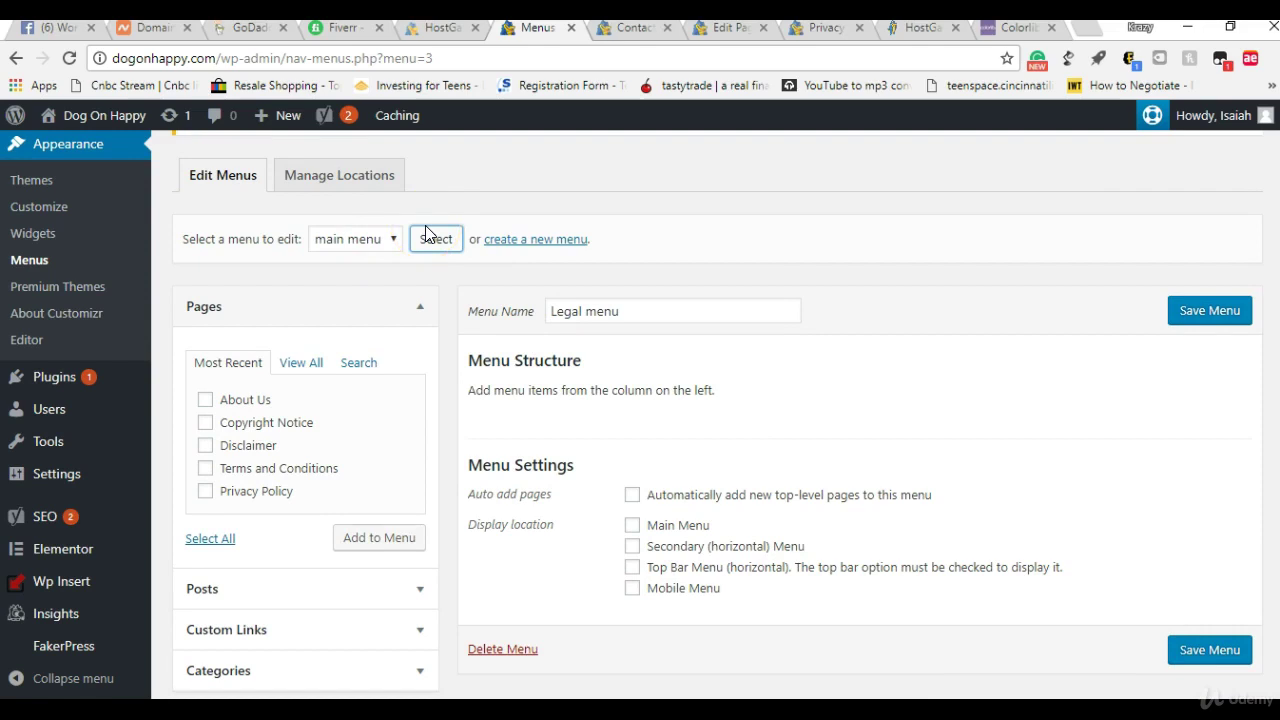
{"action": "left_click", "coordinate": [430, 237]}
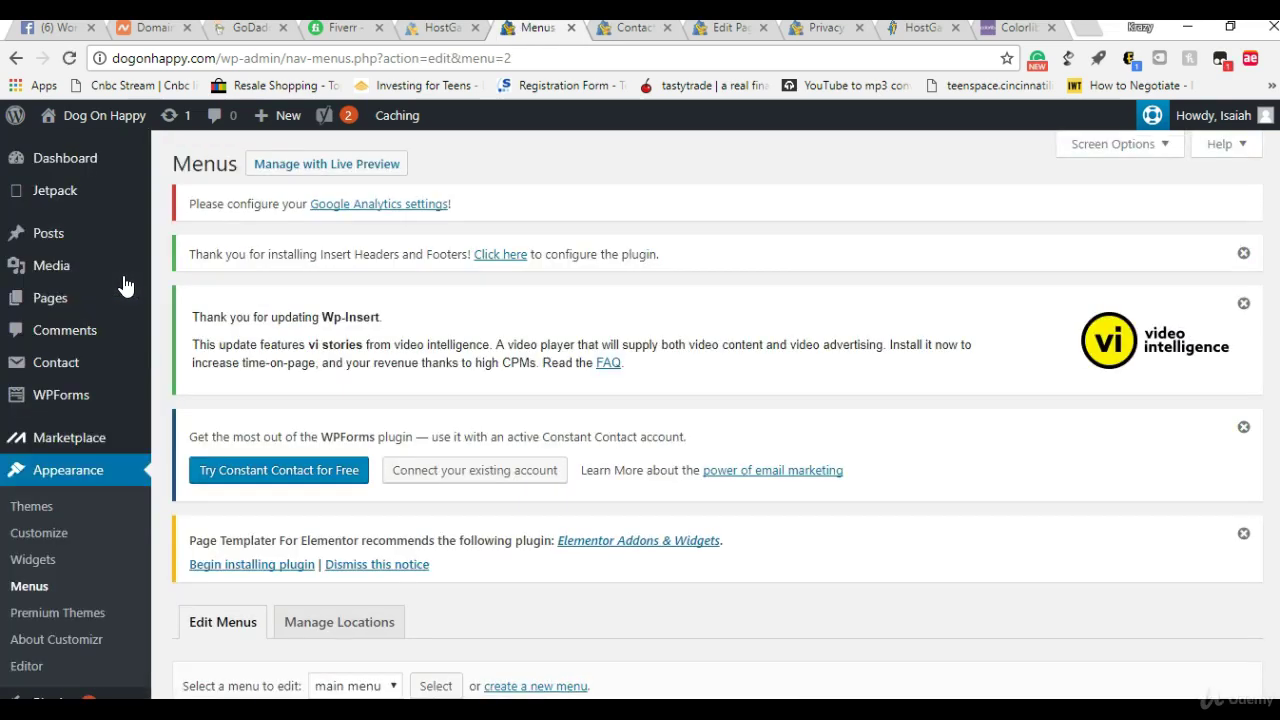
Close the Contact page preview, start a new page from the Copyright Notice editor and title it "Home".
{"action": "left_click", "coordinate": [85, 240]}
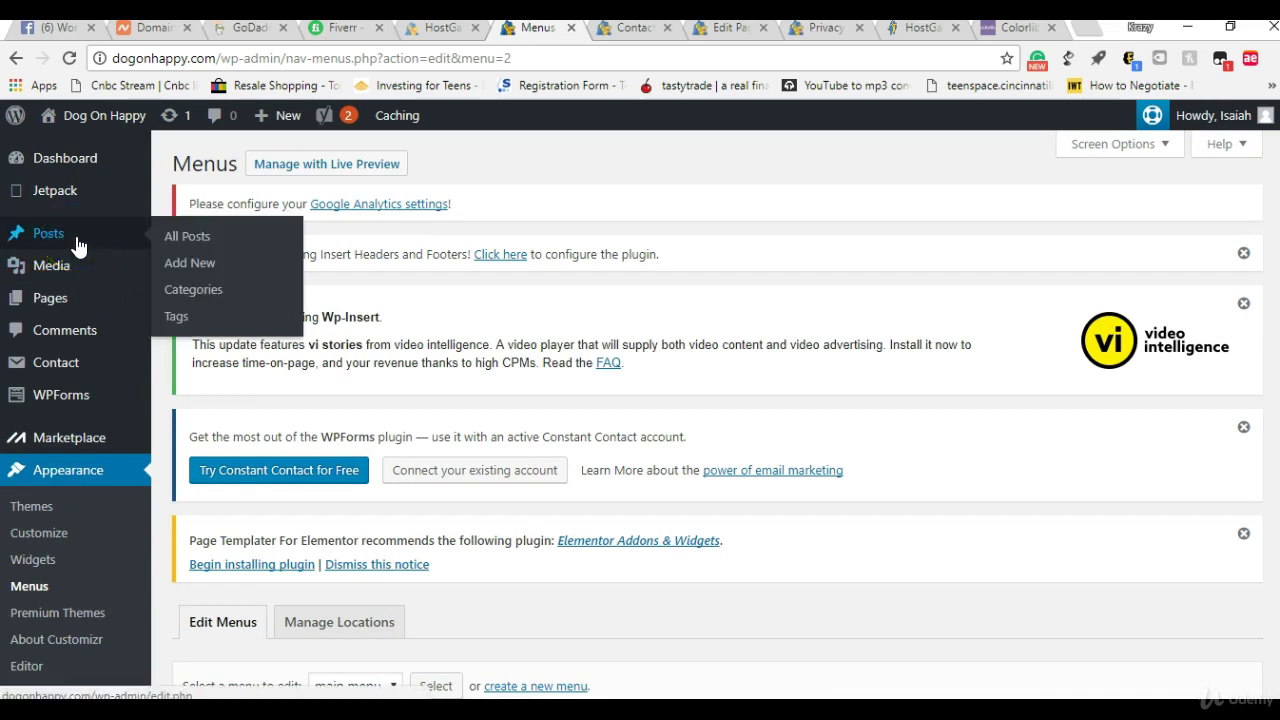
{"action": "mouse_move", "coordinate": [70, 293]}
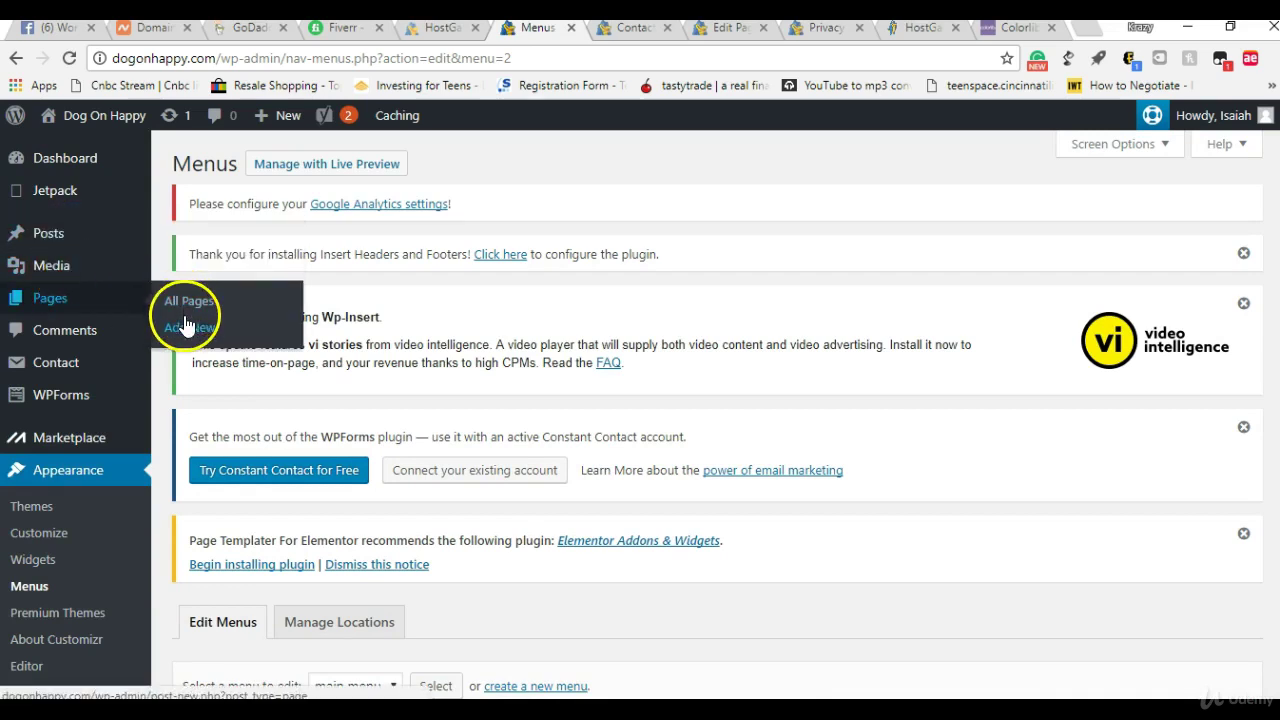
{"action": "left_click", "coordinate": [624, 28]}
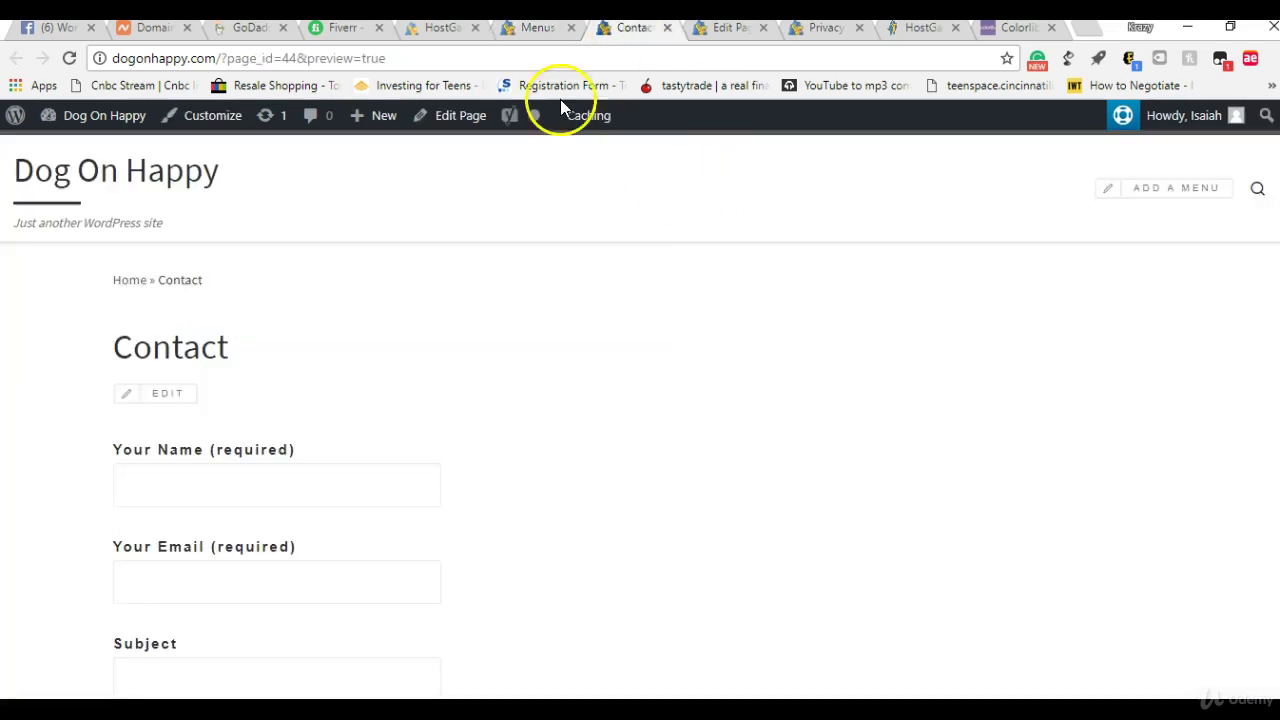
{"action": "left_click", "coordinate": [668, 28]}
{"action": "left_click", "coordinate": [652, 30]}
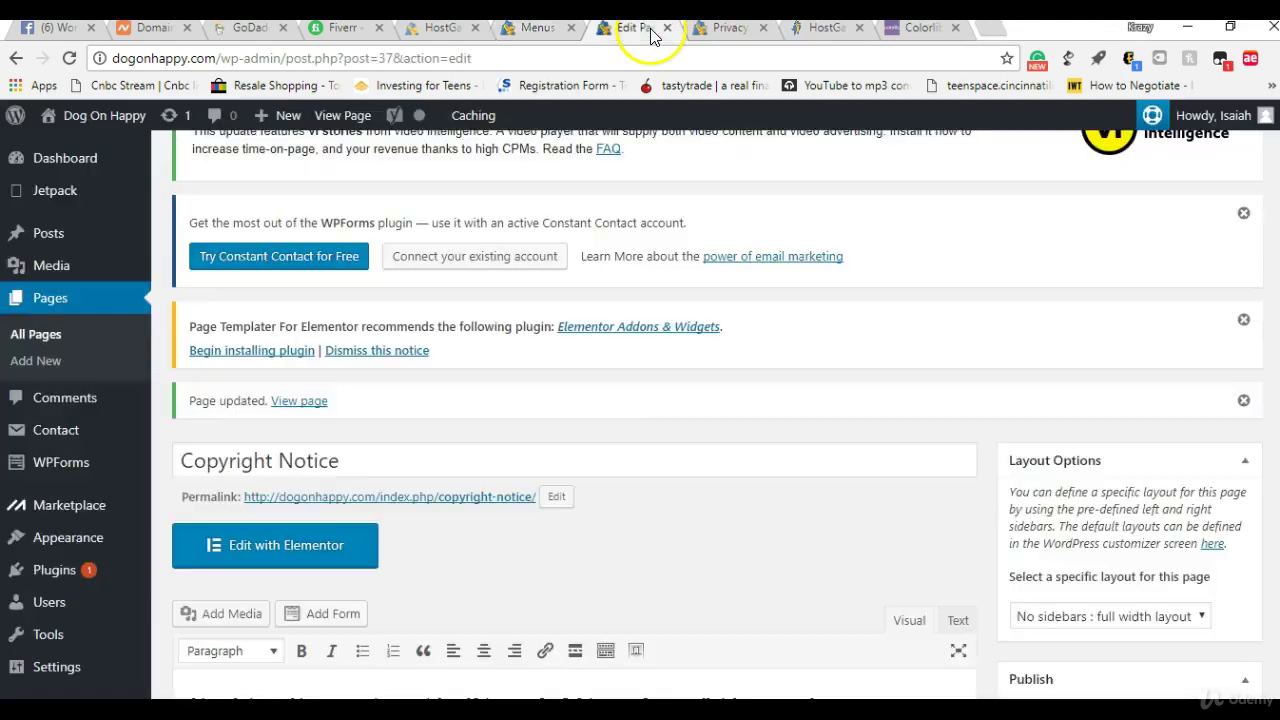
{"action": "scroll", "coordinate": [588, 153], "scroll_direction": "up", "scroll_amount": 3}
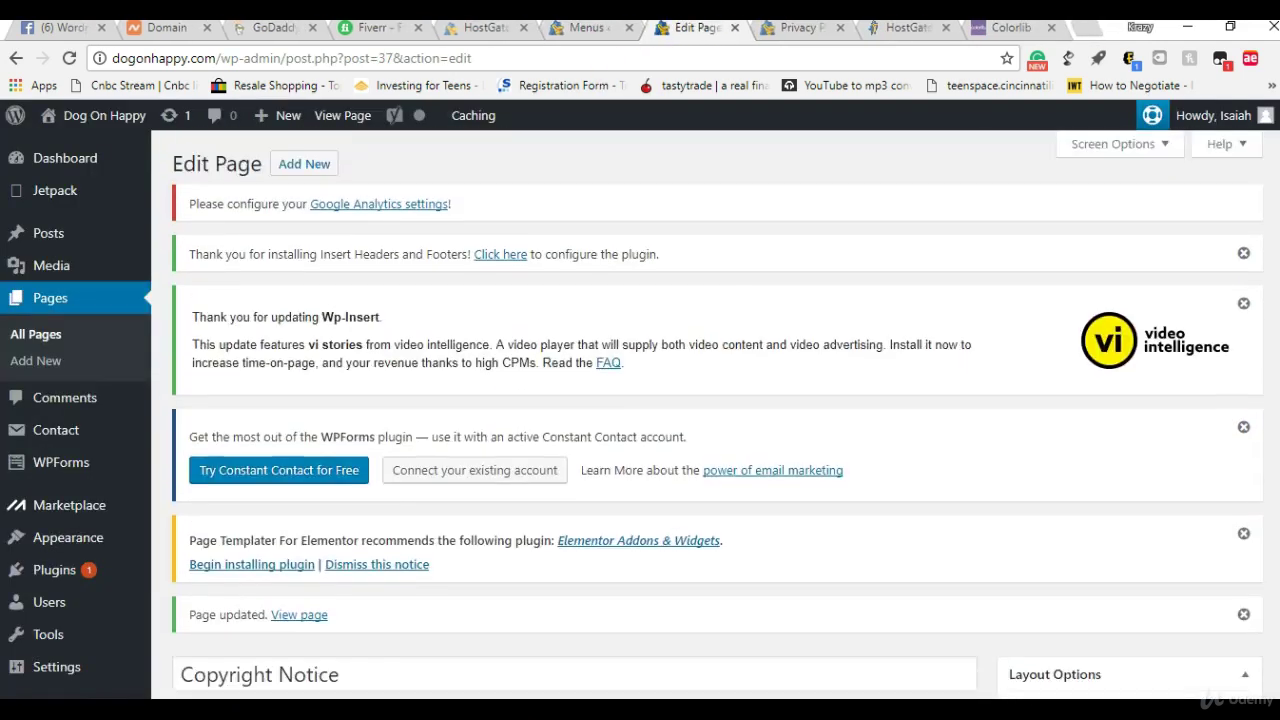
{"action": "left_click", "coordinate": [312, 174]}
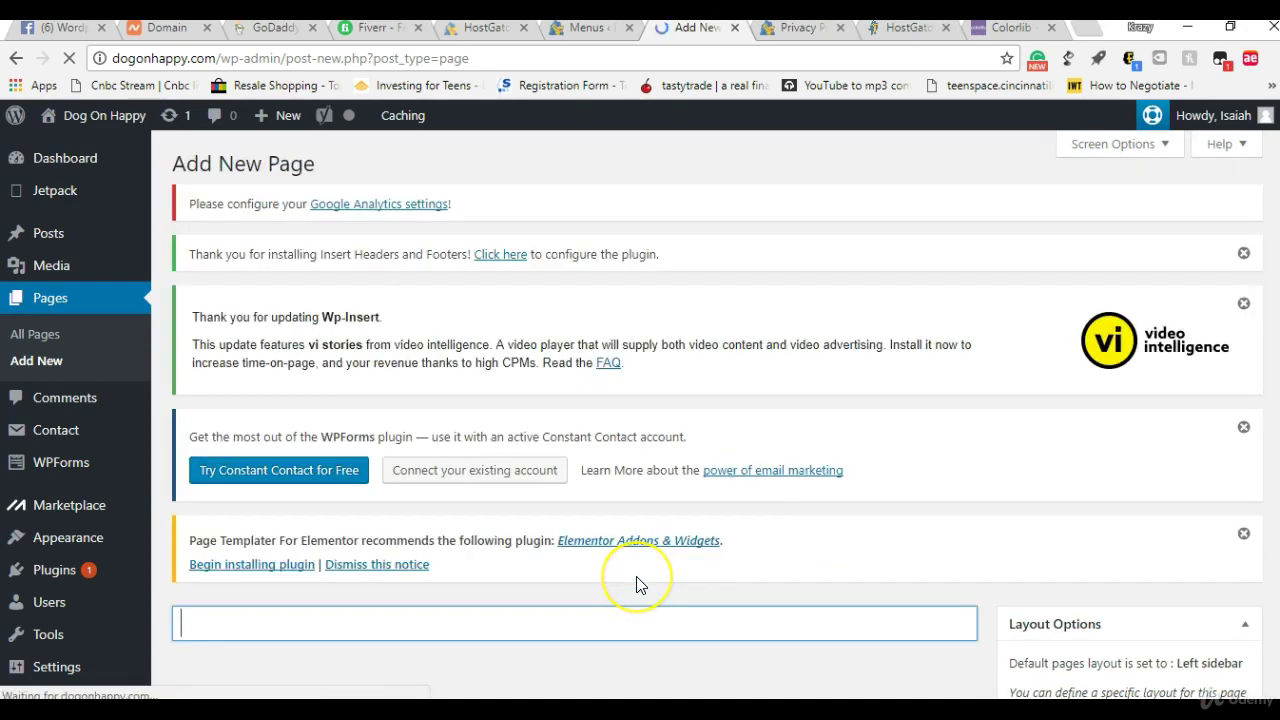
{"action": "type", "text": "Home"}
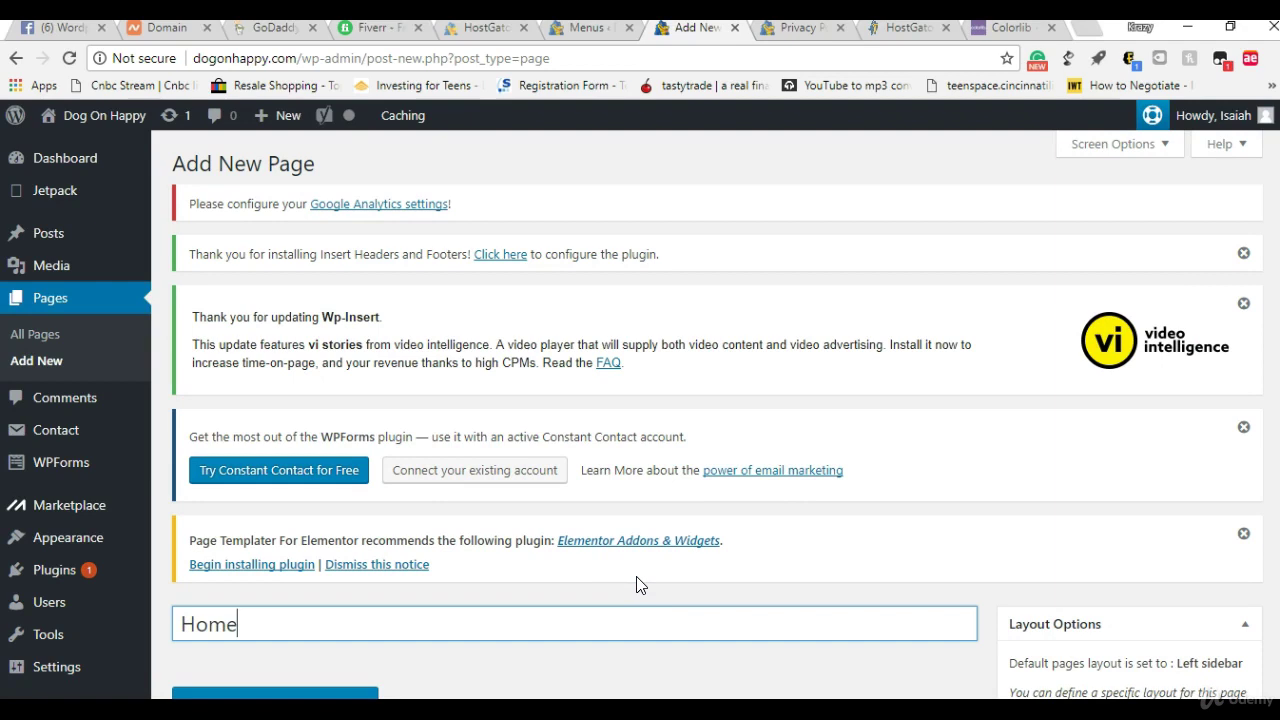
Keep the Home page's layout at "Default layout ( Left sidebar )" and save the page as a draft.
{"action": "scroll", "coordinate": [1165, 421], "scroll_direction": "down", "scroll_amount": 4}
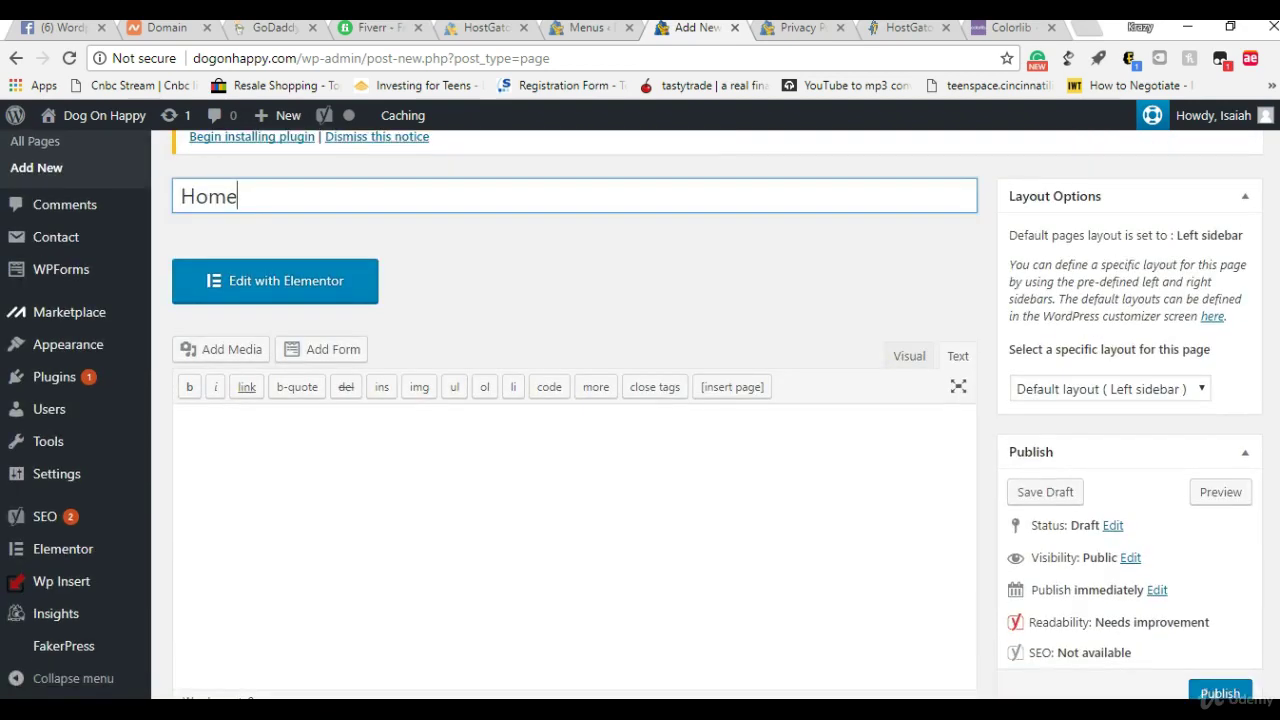
{"action": "left_click", "coordinate": [1089, 393]}
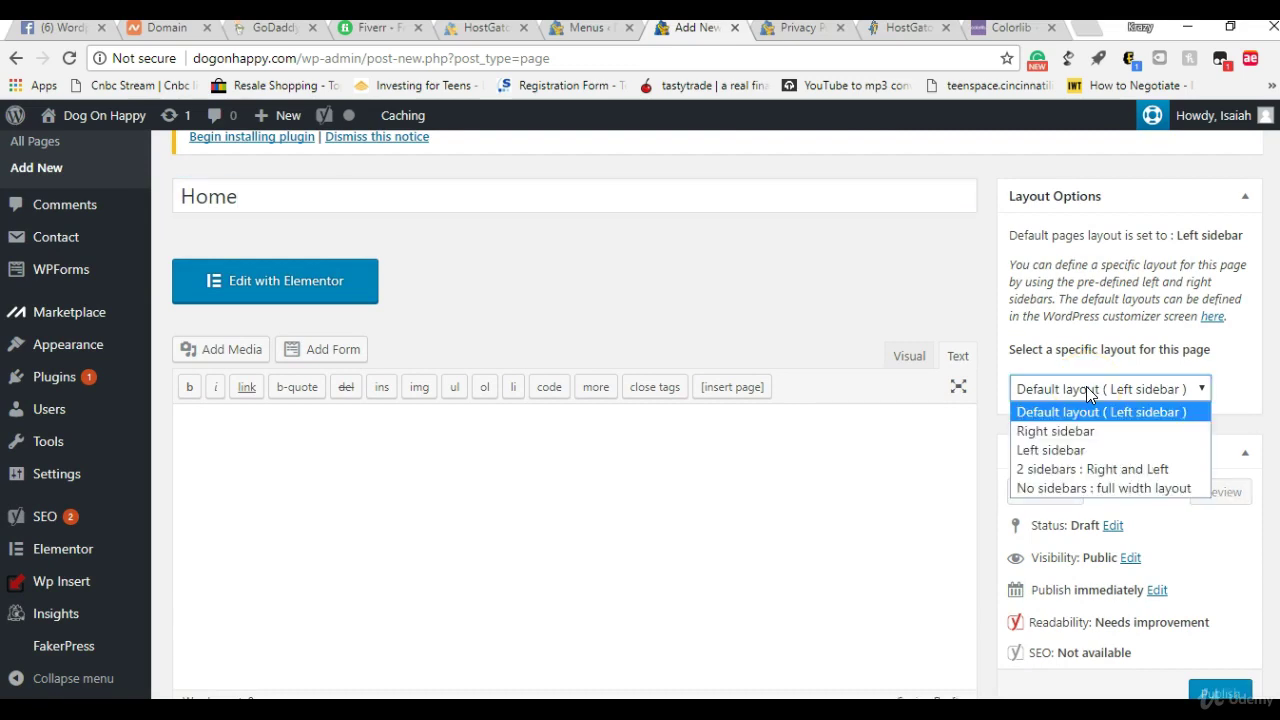
{"action": "left_click", "coordinate": [1089, 393]}
{"action": "left_click", "coordinate": [1057, 495]}
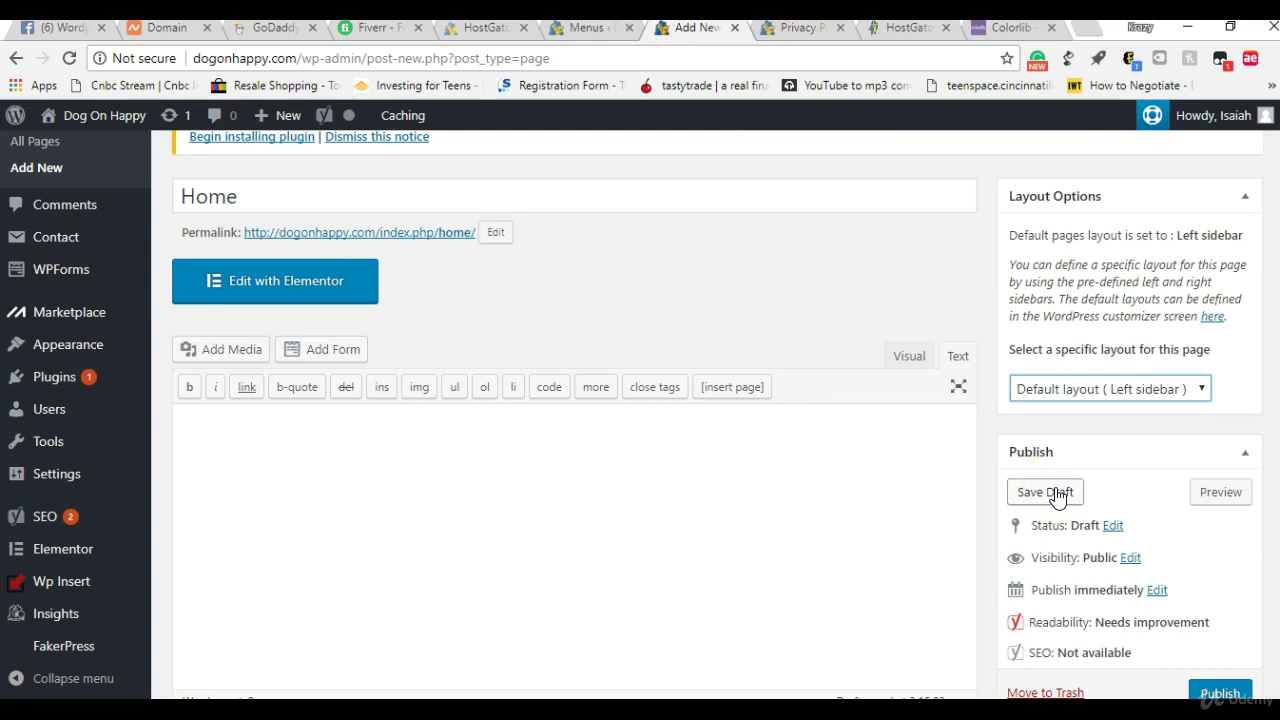
{"action": "left_click", "coordinate": [1057, 495]}
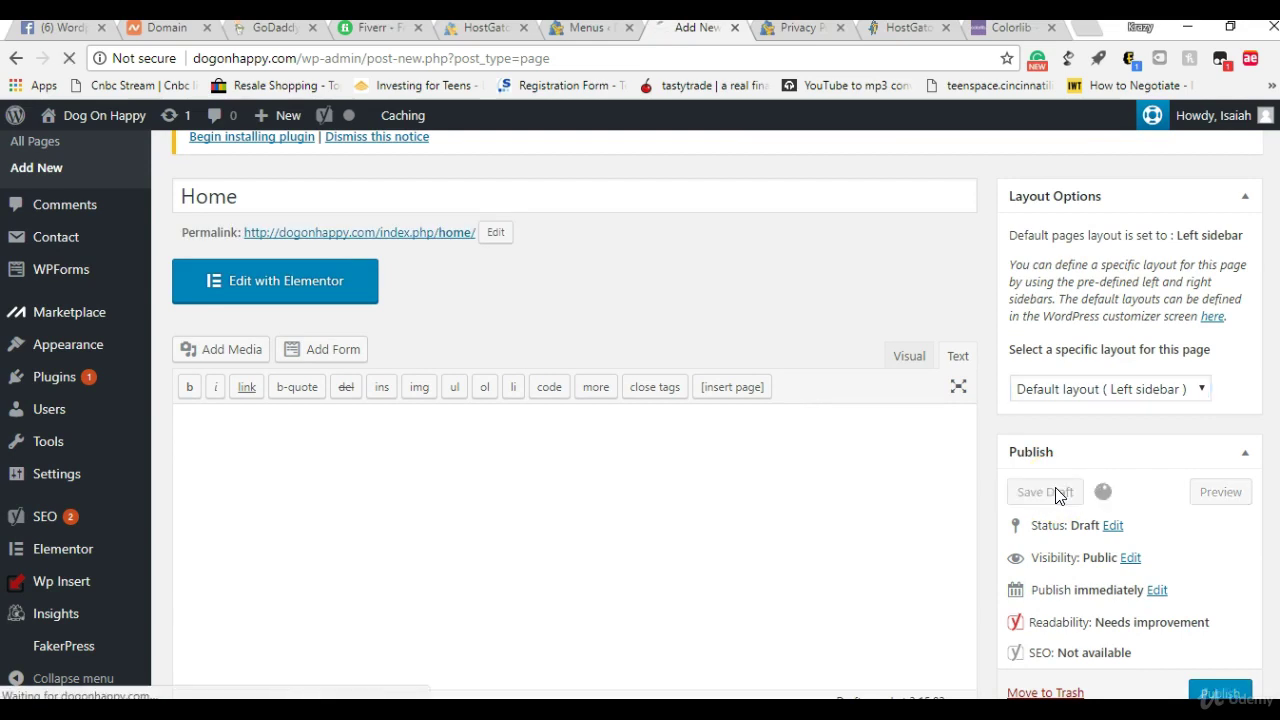
Return to the menu editor, reload it and assign "main menu" to the Main Menu display location.
{"action": "left_click", "coordinate": [589, 34]}
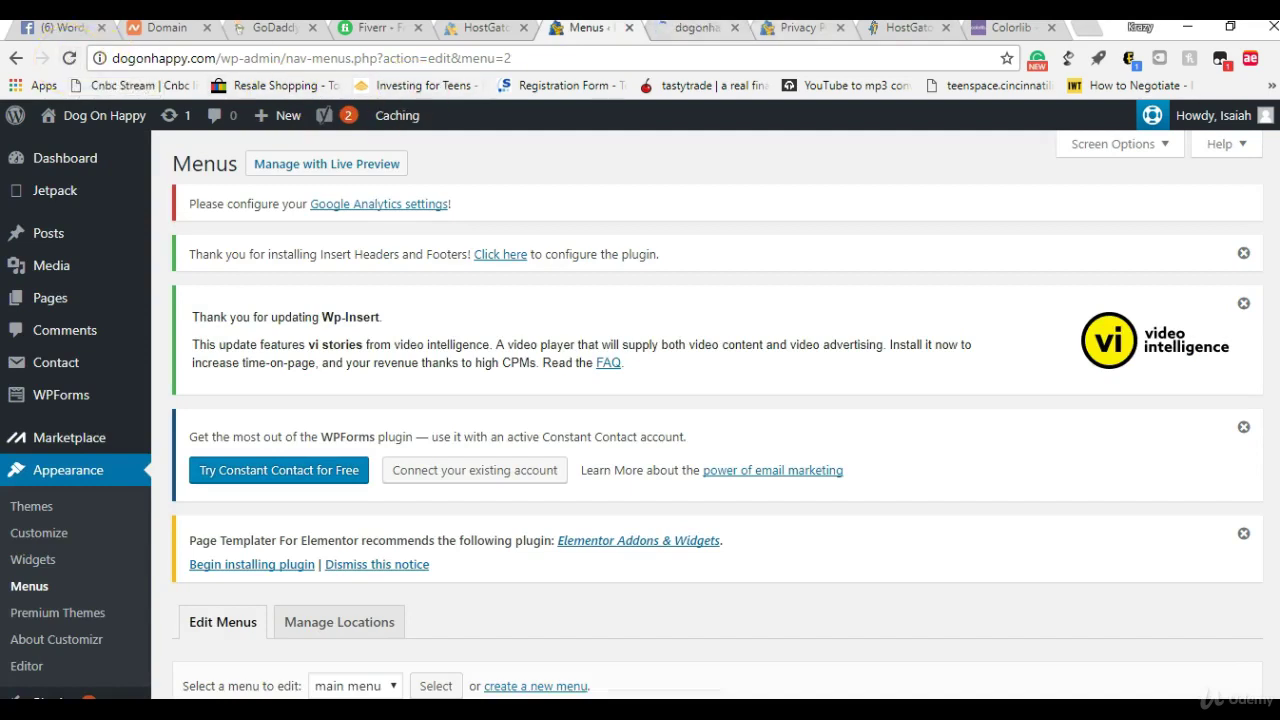
{"action": "left_click", "coordinate": [60, 62]}
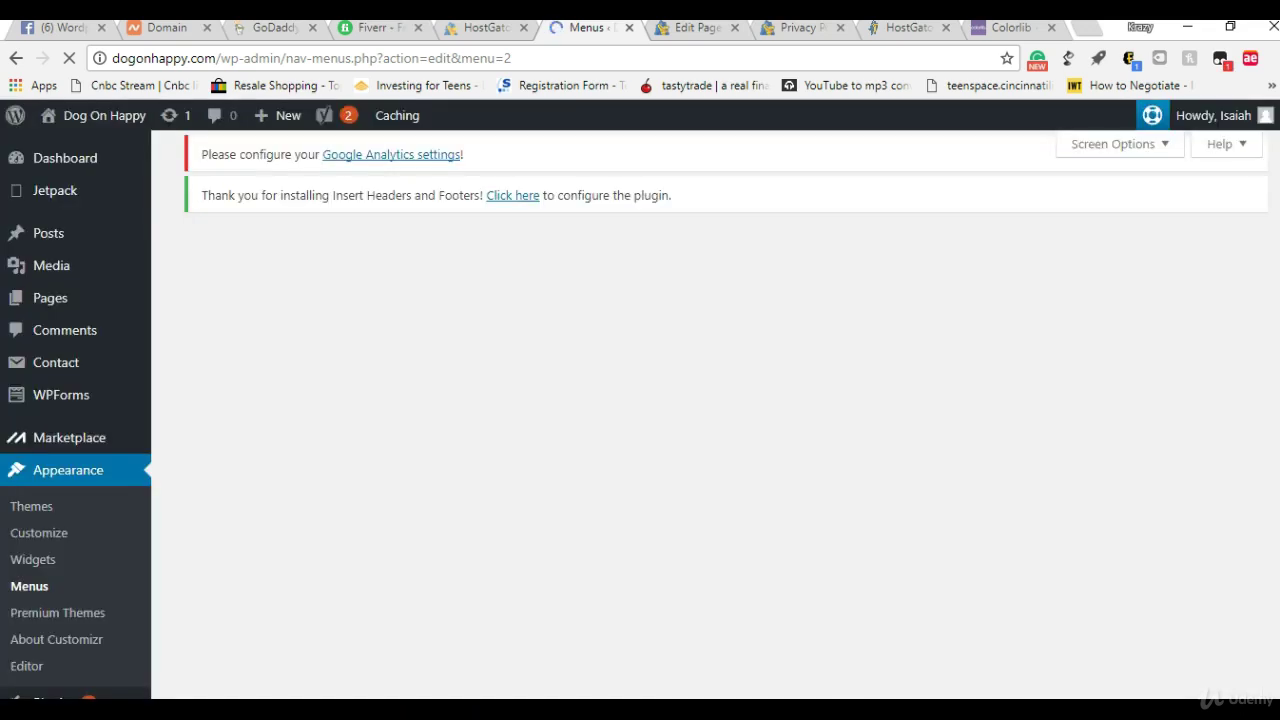
{"action": "scroll", "coordinate": [717, 413], "scroll_direction": "down", "scroll_amount": 5}
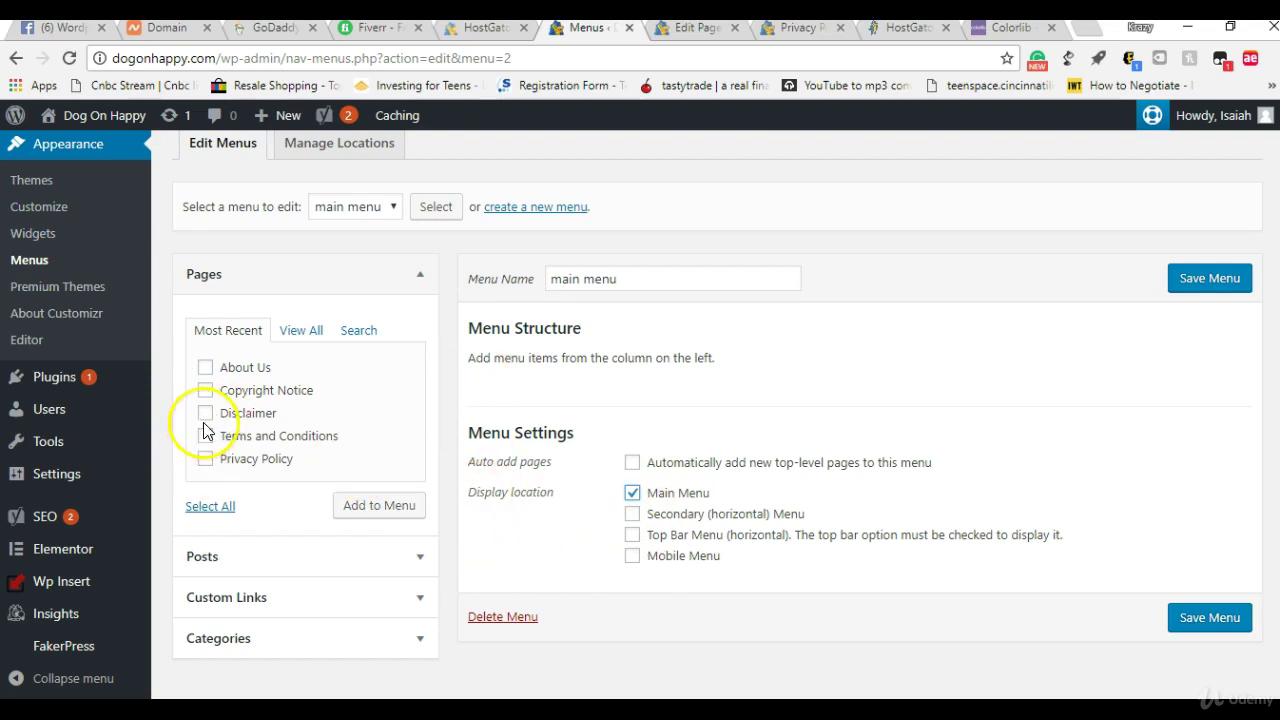
Look through all available pages and search them for "Con" to find the Contact page for the main menu.
{"action": "left_click", "coordinate": [302, 335]}
{"action": "left_click", "coordinate": [205, 367]}
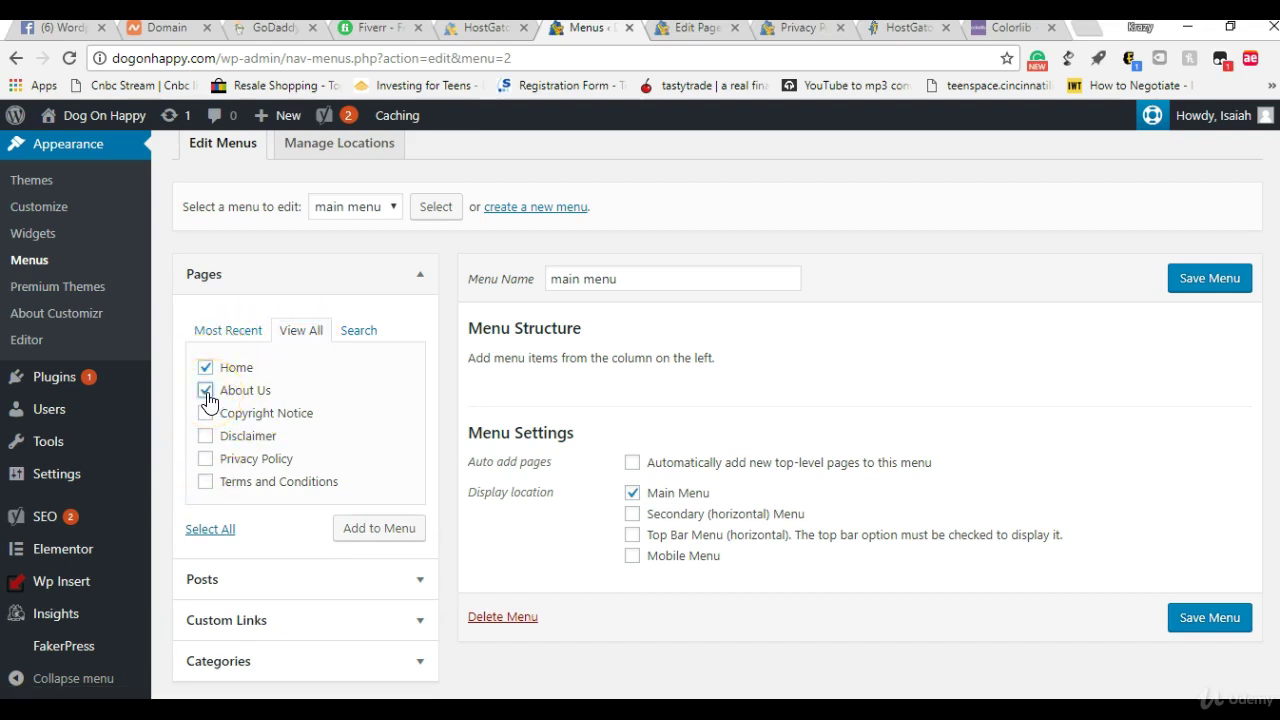
{"action": "left_click", "coordinate": [346, 340]}
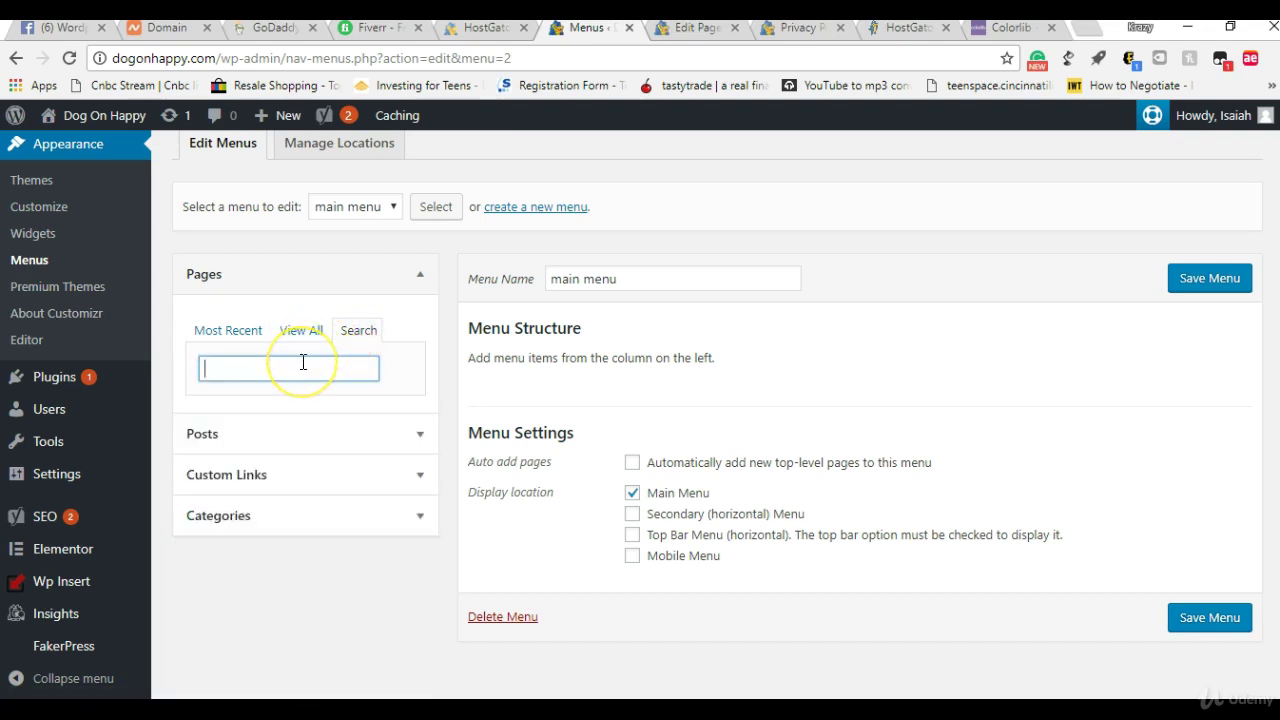
{"action": "type", "text": "Con"}
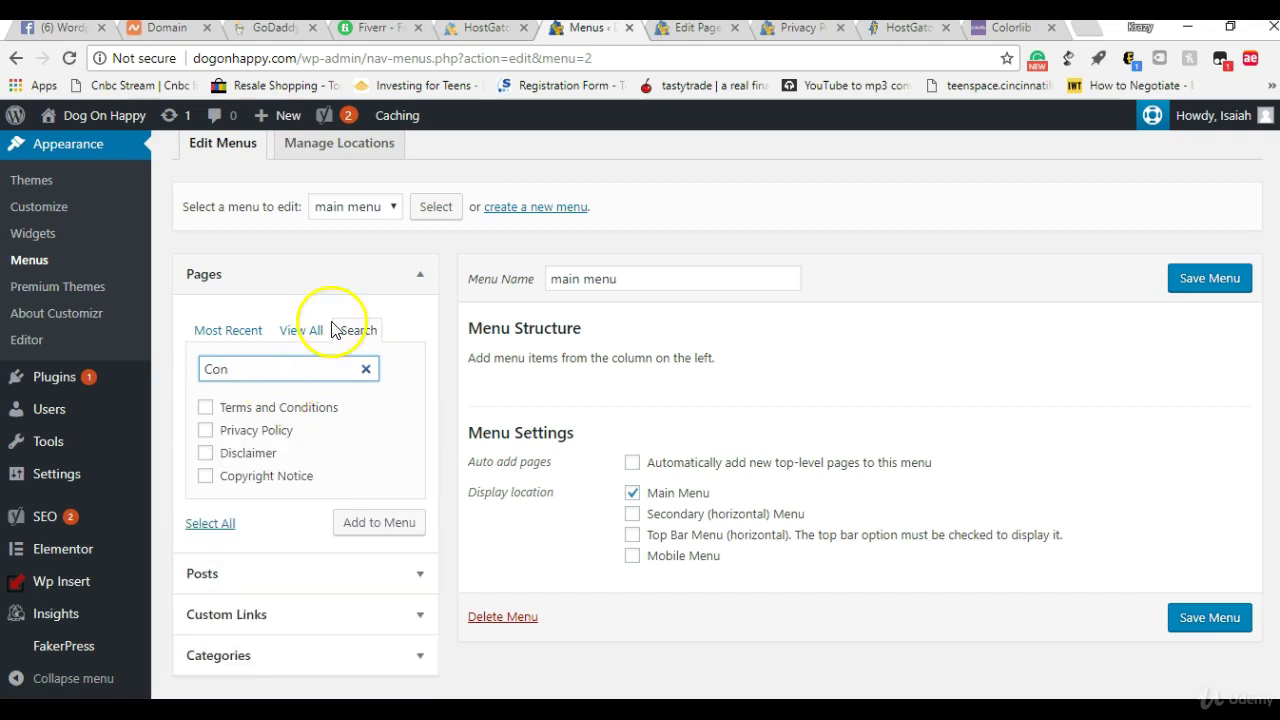
{"action": "left_click", "coordinate": [672, 38]}
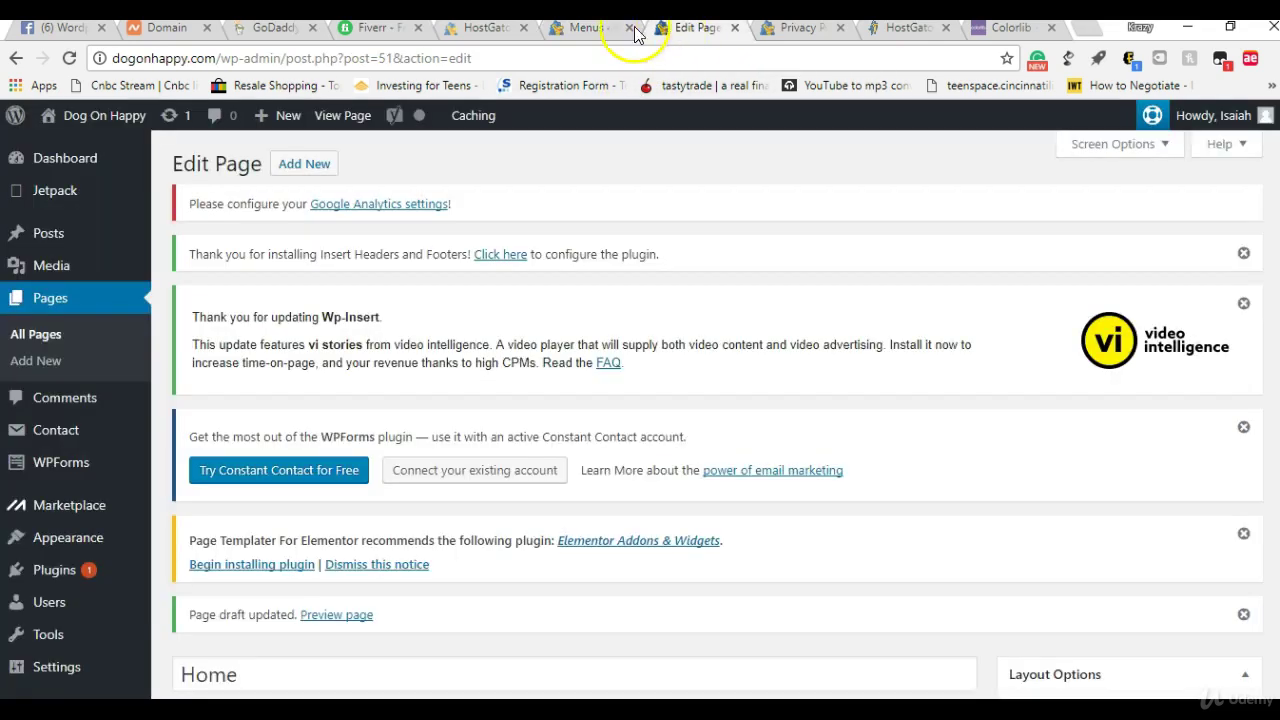
{"action": "left_click", "coordinate": [600, 37]}
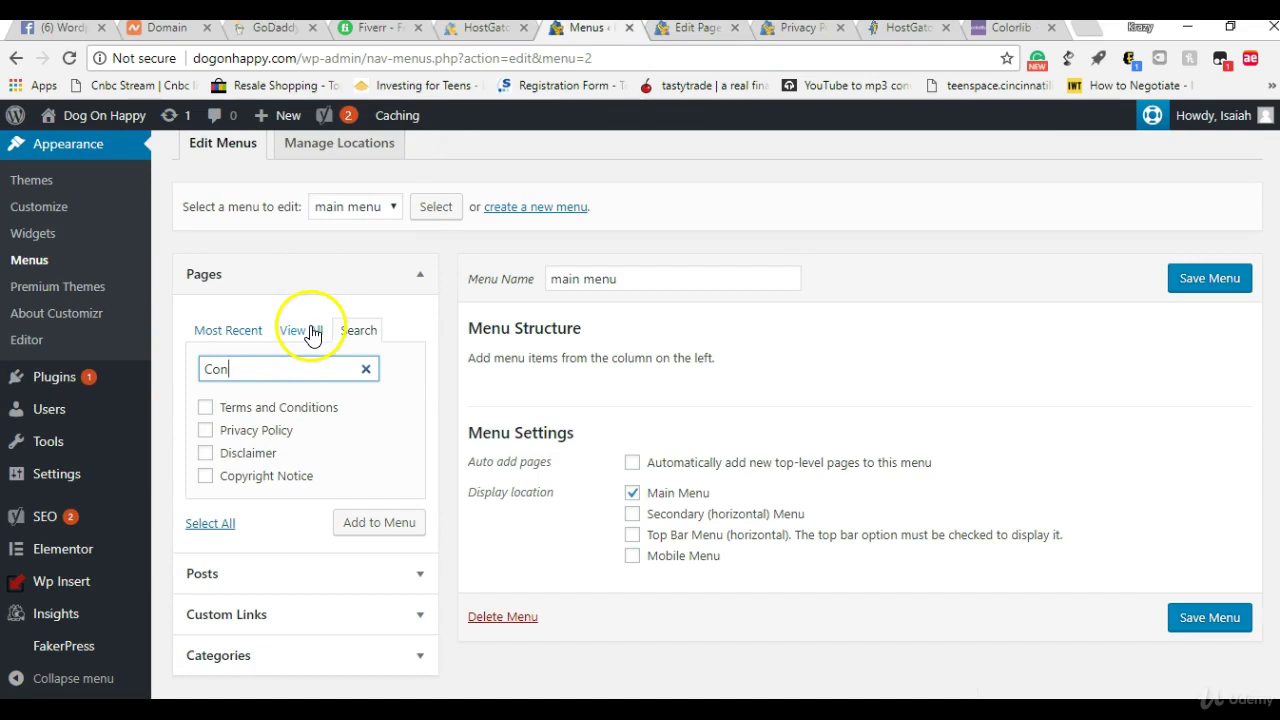
{"action": "left_click", "coordinate": [315, 565]}
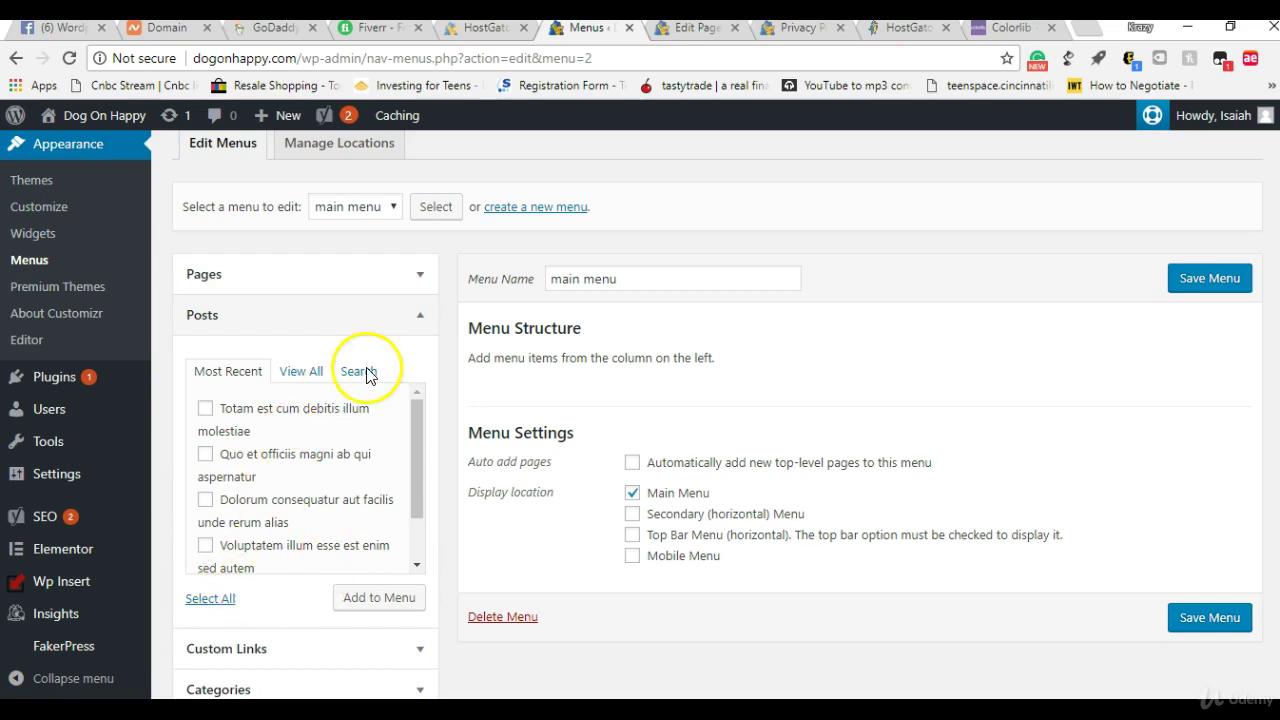
{"action": "left_click", "coordinate": [388, 331]}
{"action": "left_click", "coordinate": [378, 291]}
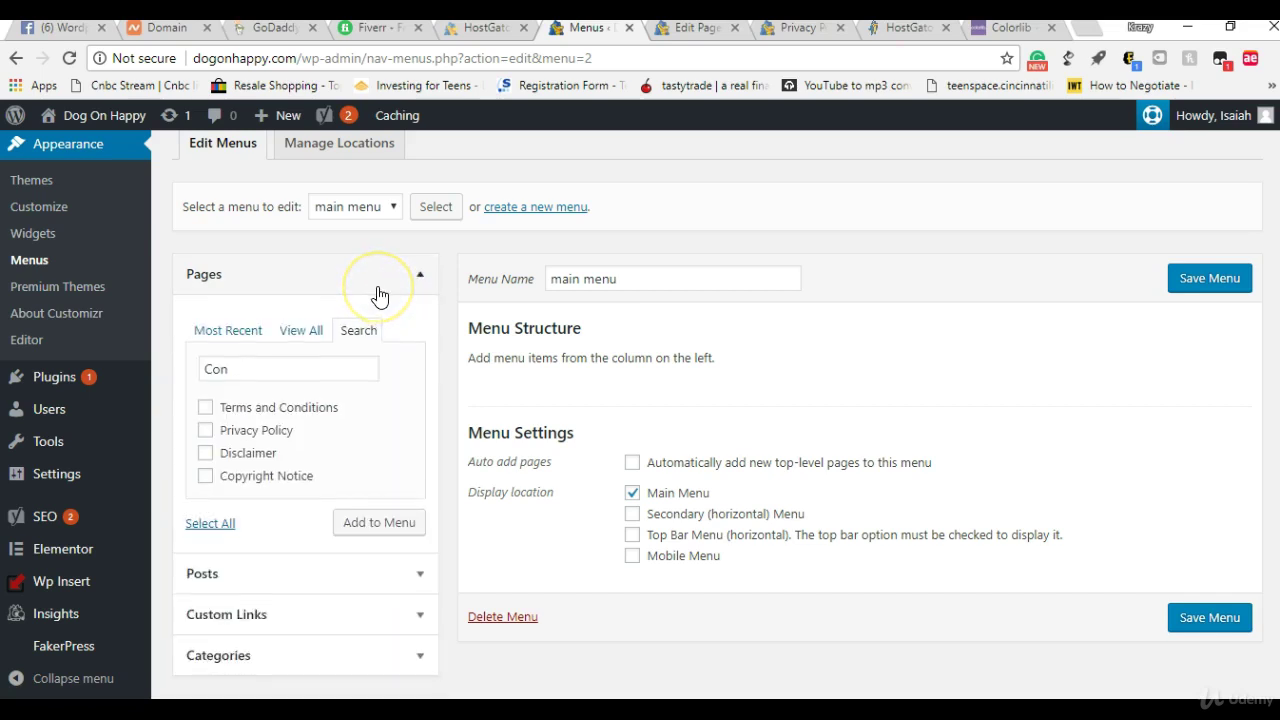
Add the Home and About Us pages from the full page list to the main menu.
{"action": "left_click", "coordinate": [230, 332]}
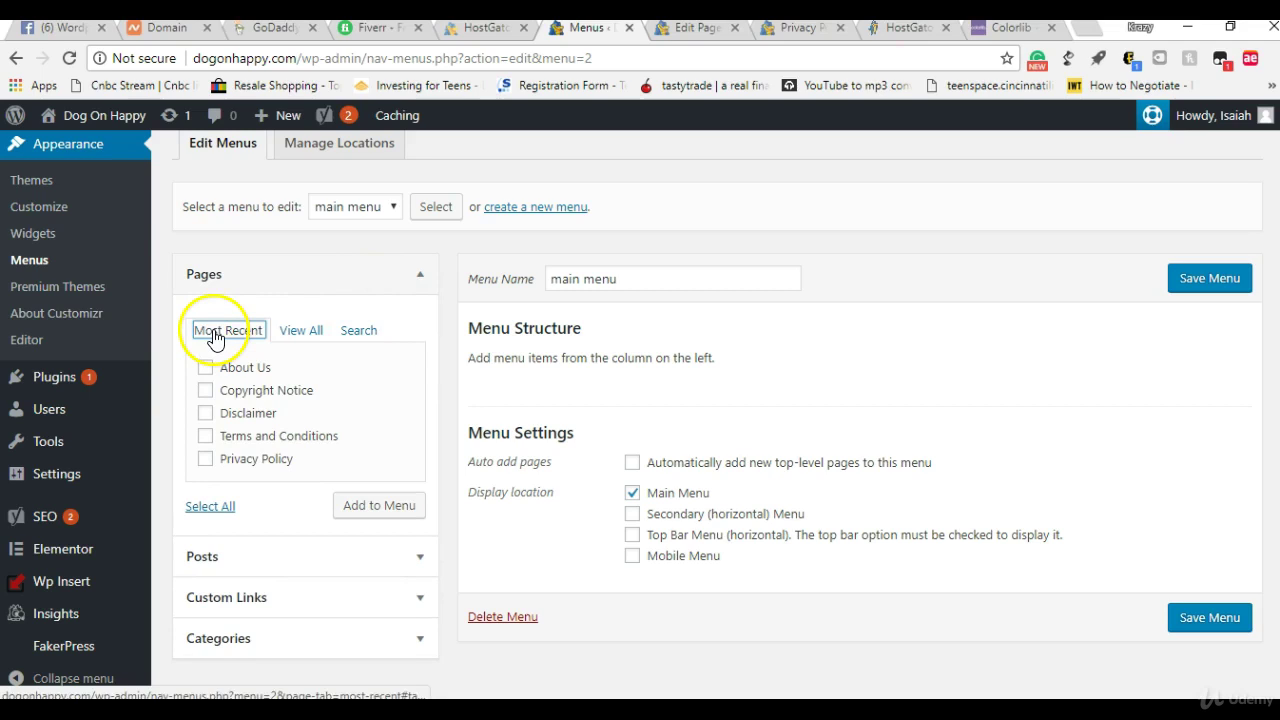
{"action": "left_click", "coordinate": [290, 331]}
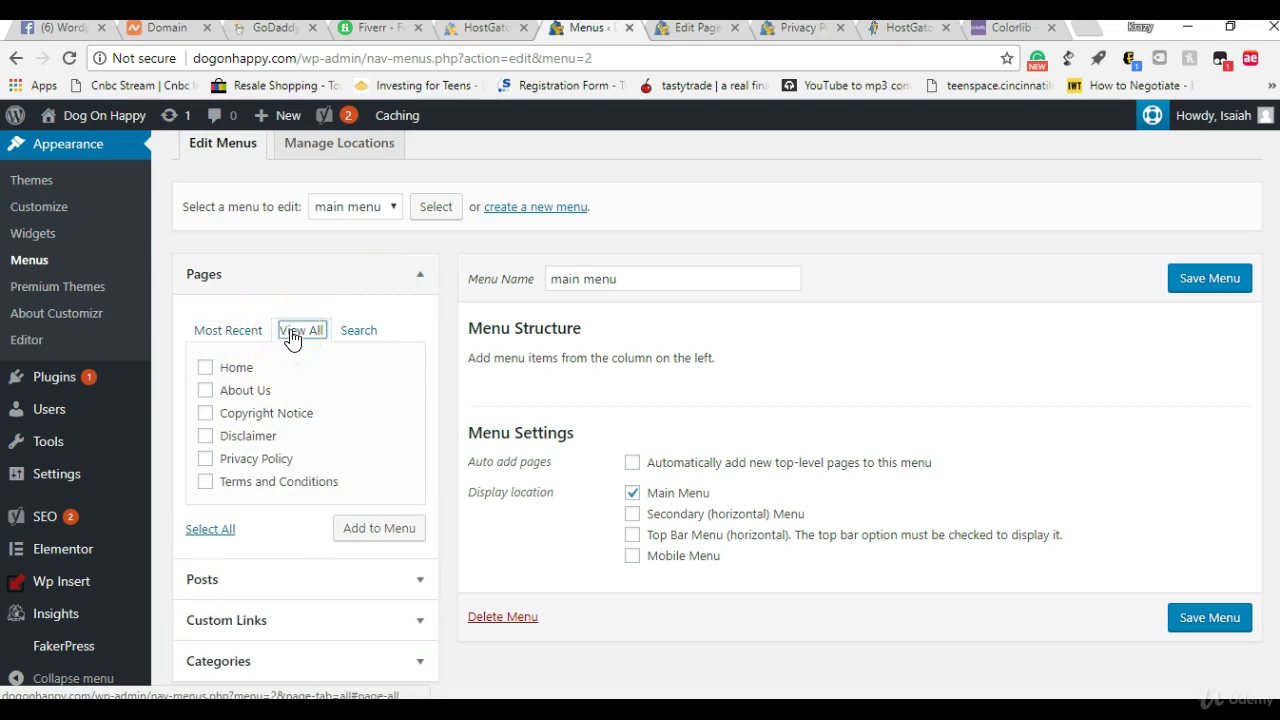
{"action": "left_click", "coordinate": [205, 367]}
{"action": "left_click", "coordinate": [205, 390]}
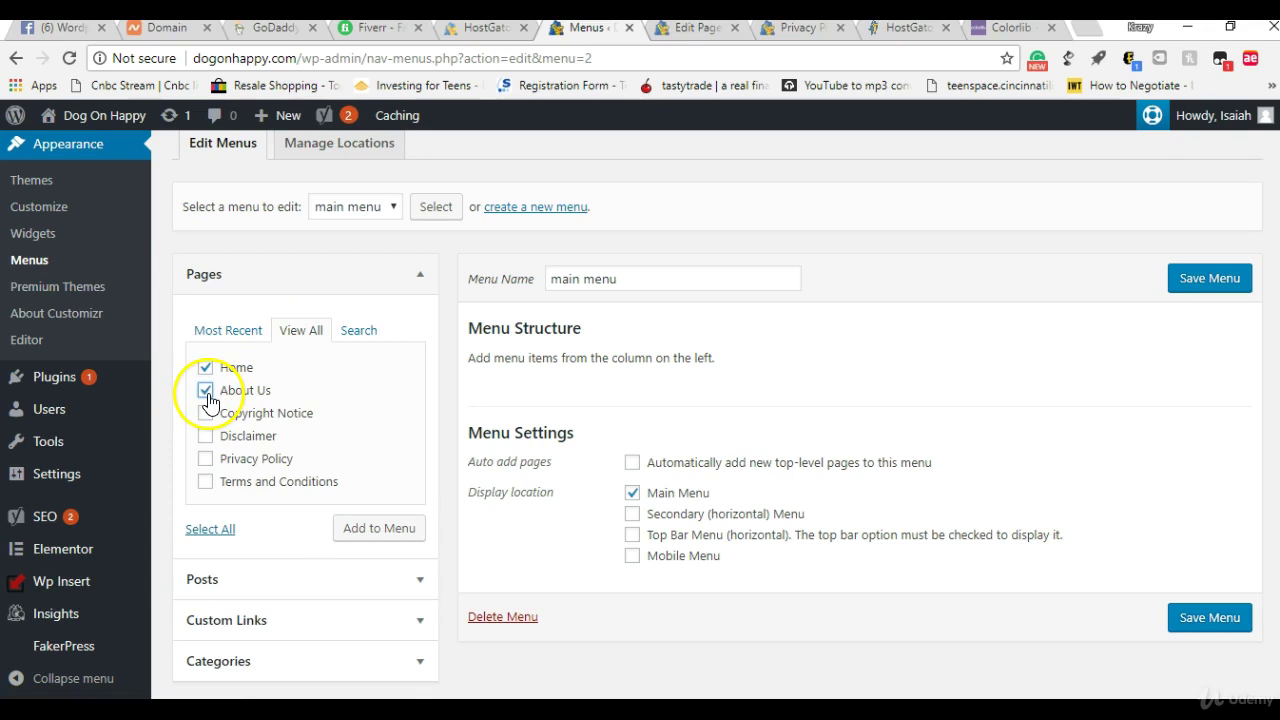
{"action": "left_click", "coordinate": [362, 530]}
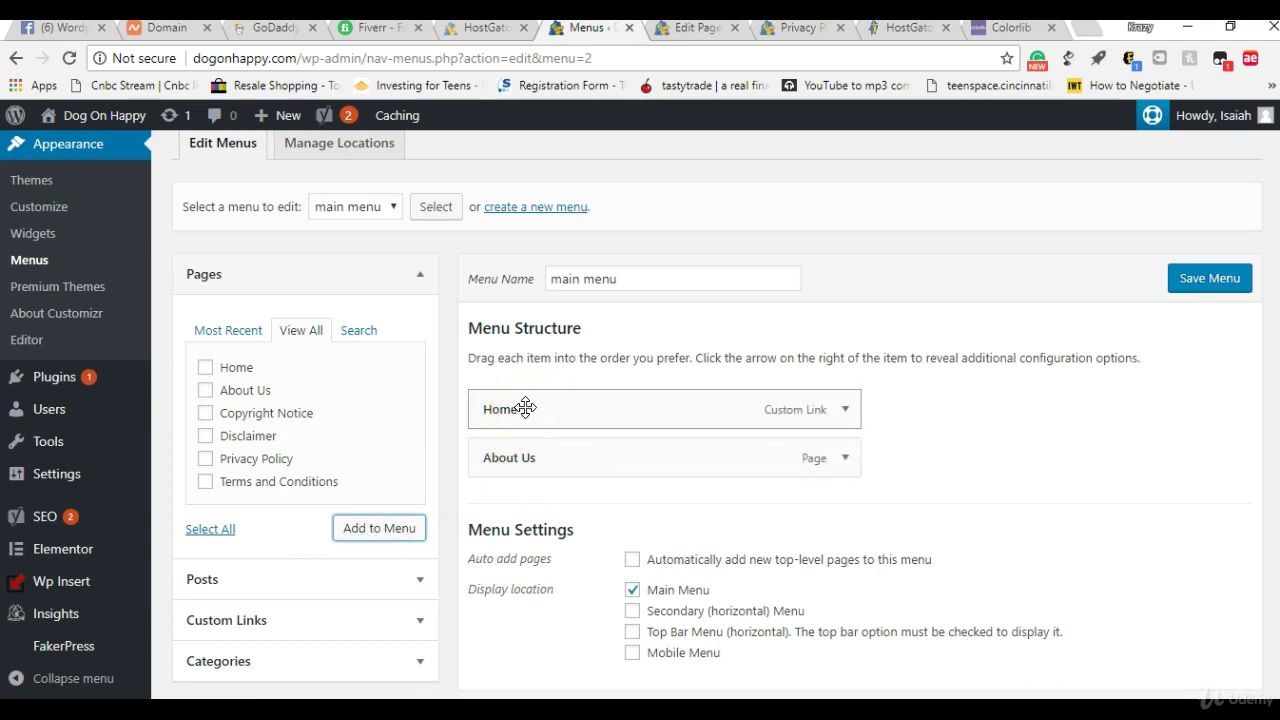
{"action": "left_click", "coordinate": [845, 409]}
{"action": "left_click", "coordinate": [845, 409]}
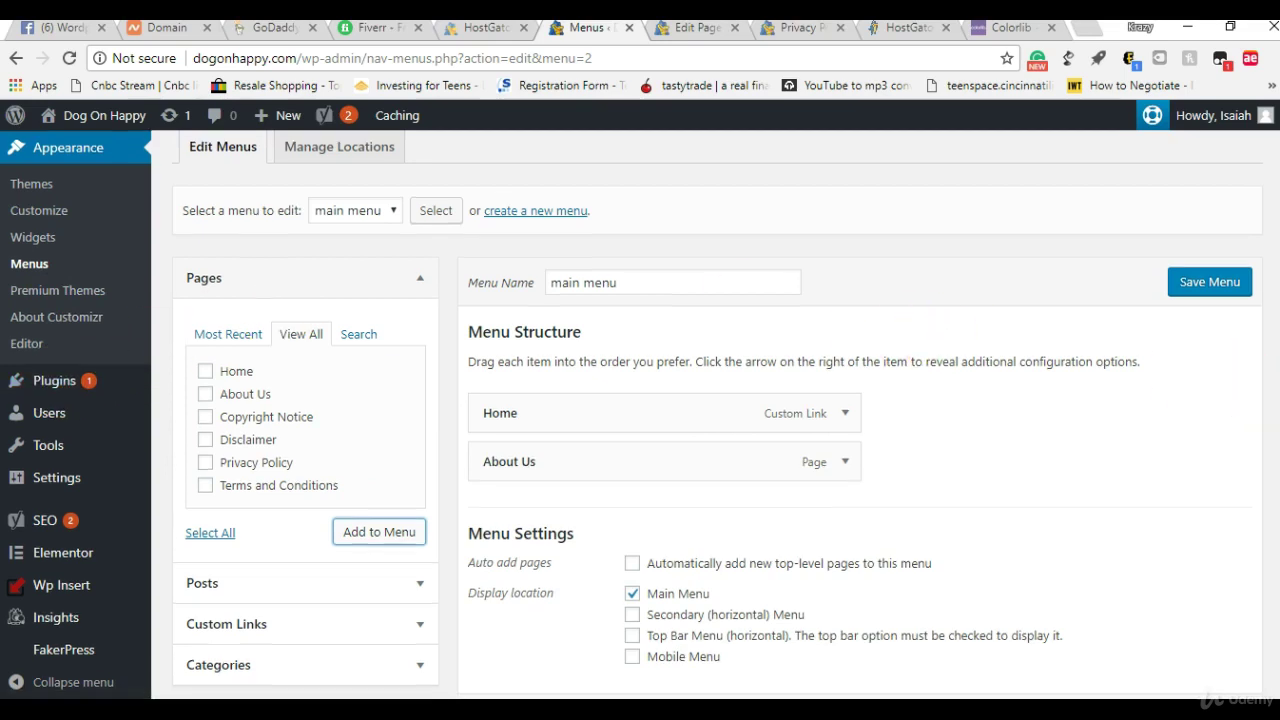
Stay on the menu editor instead of leaving with unsaved changes, and save the main menu.
{"action": "scroll", "coordinate": [1248, 390], "scroll_direction": "up", "scroll_amount": 3}
{"action": "mouse_move", "coordinate": [70, 268]}
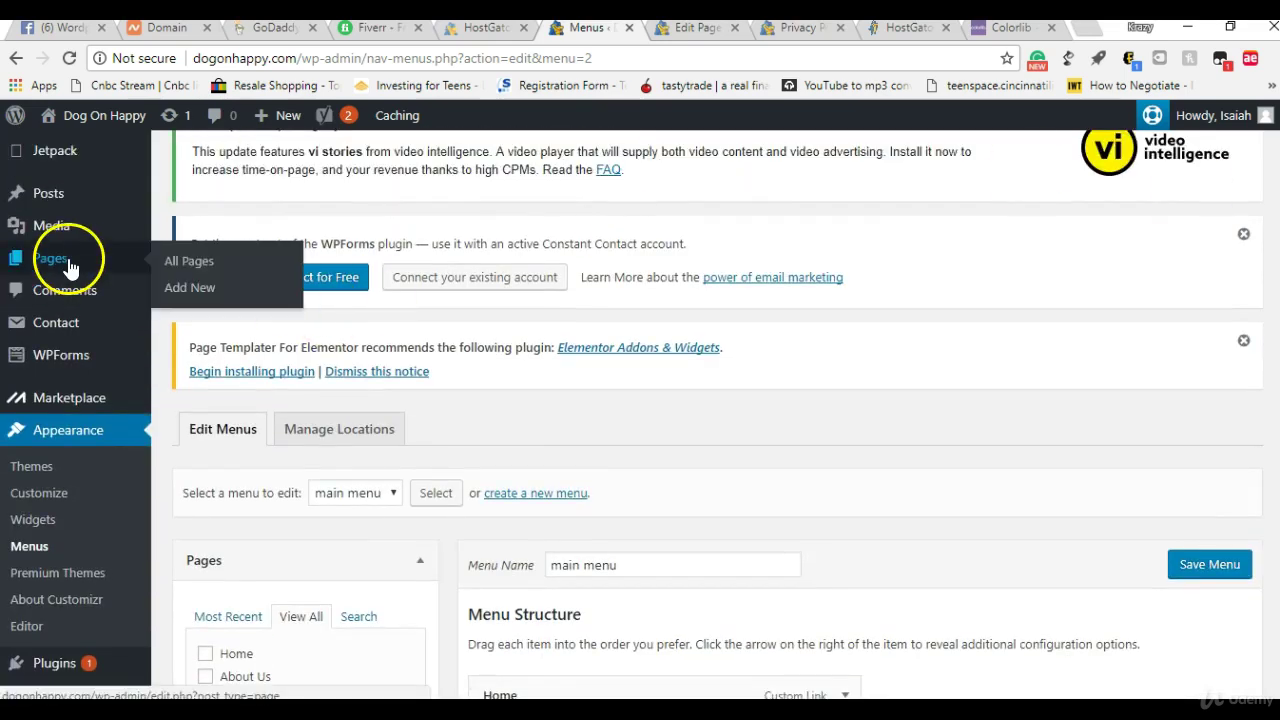
{"action": "left_click", "coordinate": [190, 265]}
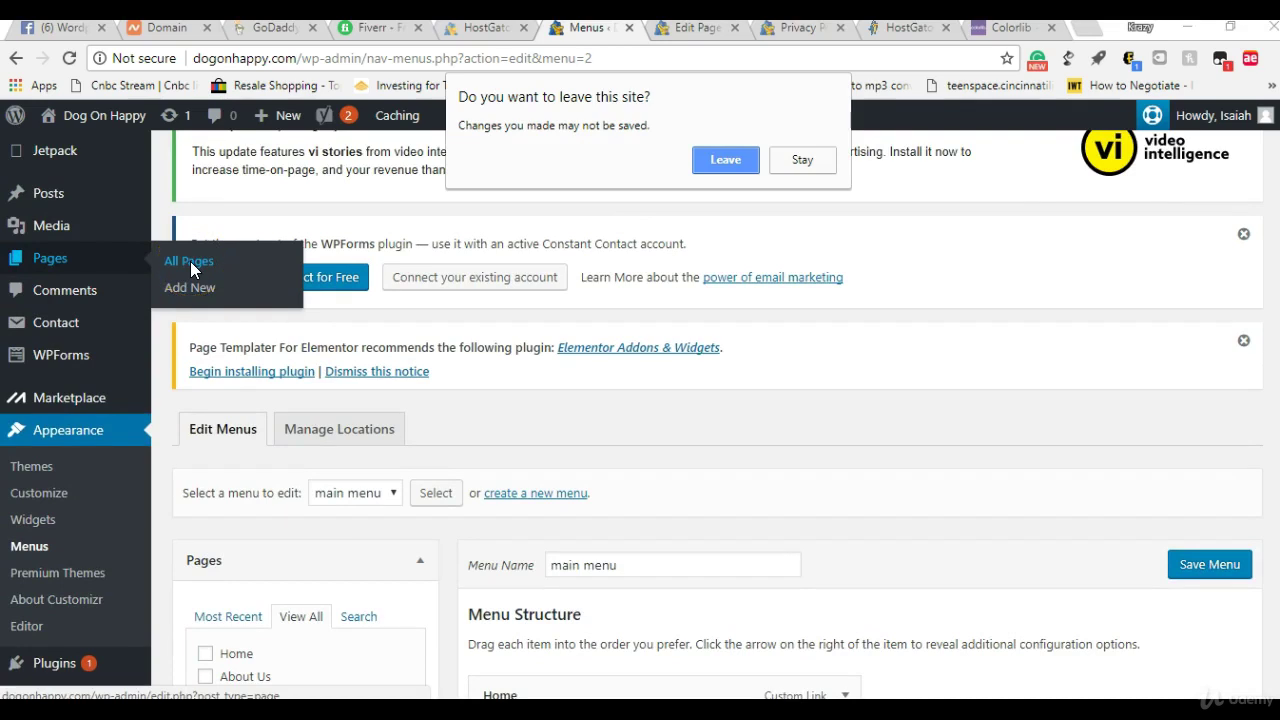
{"action": "left_click", "coordinate": [716, 163]}
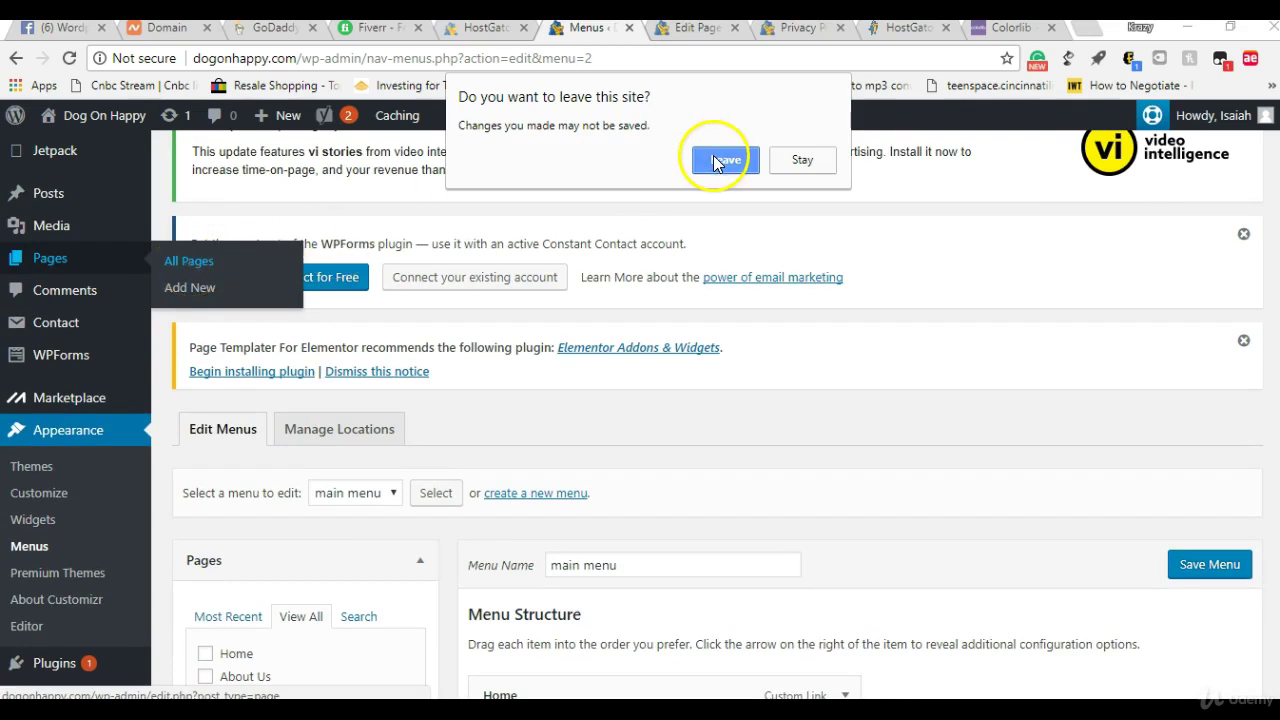
{"action": "left_click", "coordinate": [795, 162]}
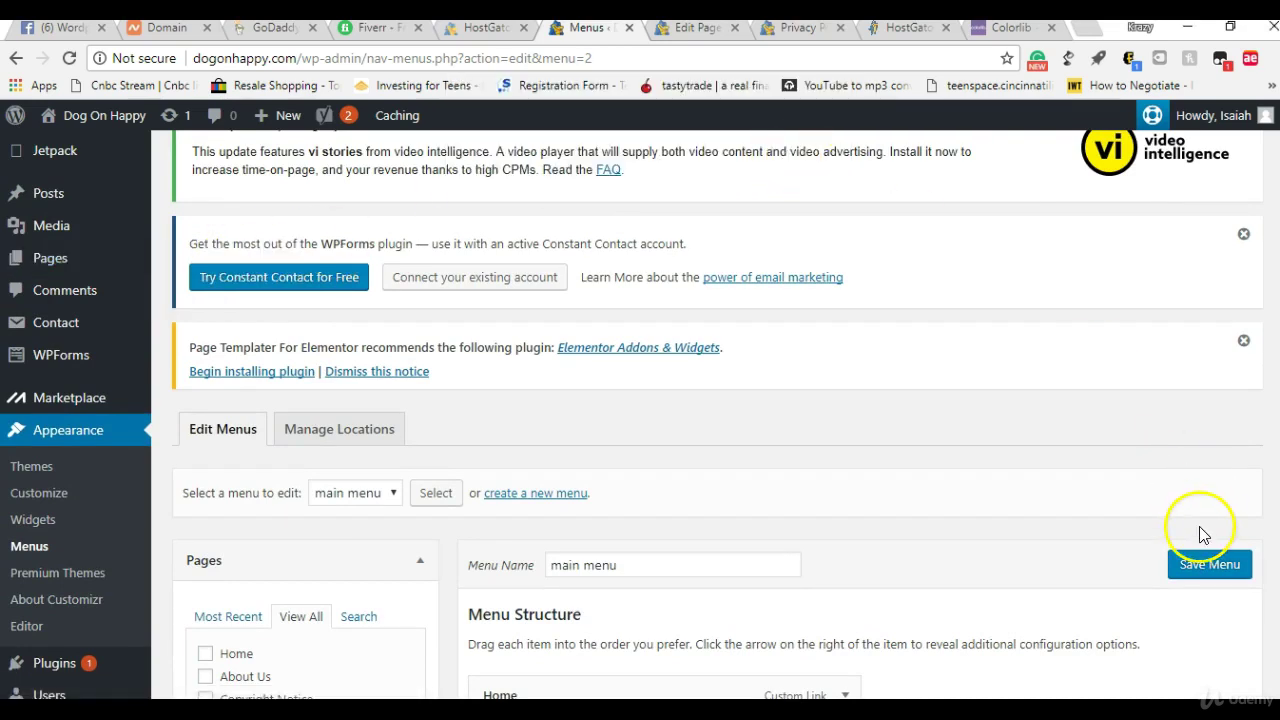
{"action": "left_click", "coordinate": [1205, 562]}
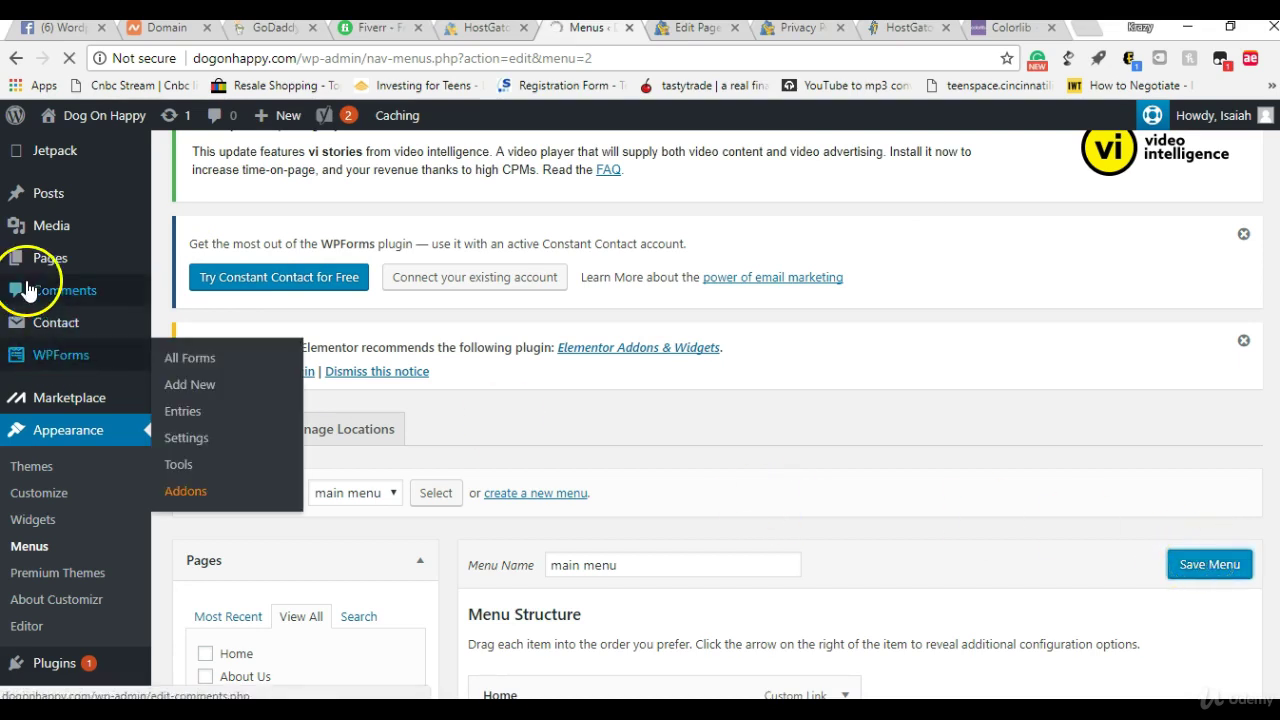
Go to the list of all pages, open the Contact draft for editing and publish it.
{"action": "mouse_move", "coordinate": [33, 282]}
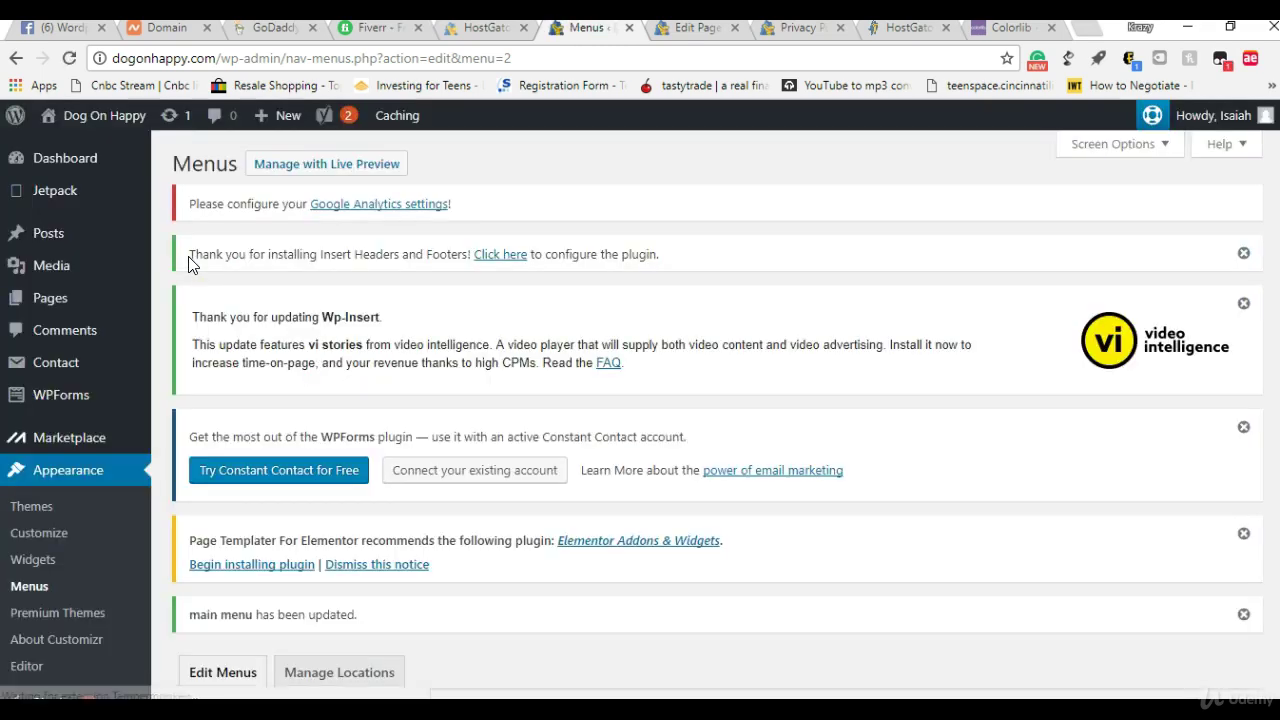
{"action": "mouse_move", "coordinate": [57, 248]}
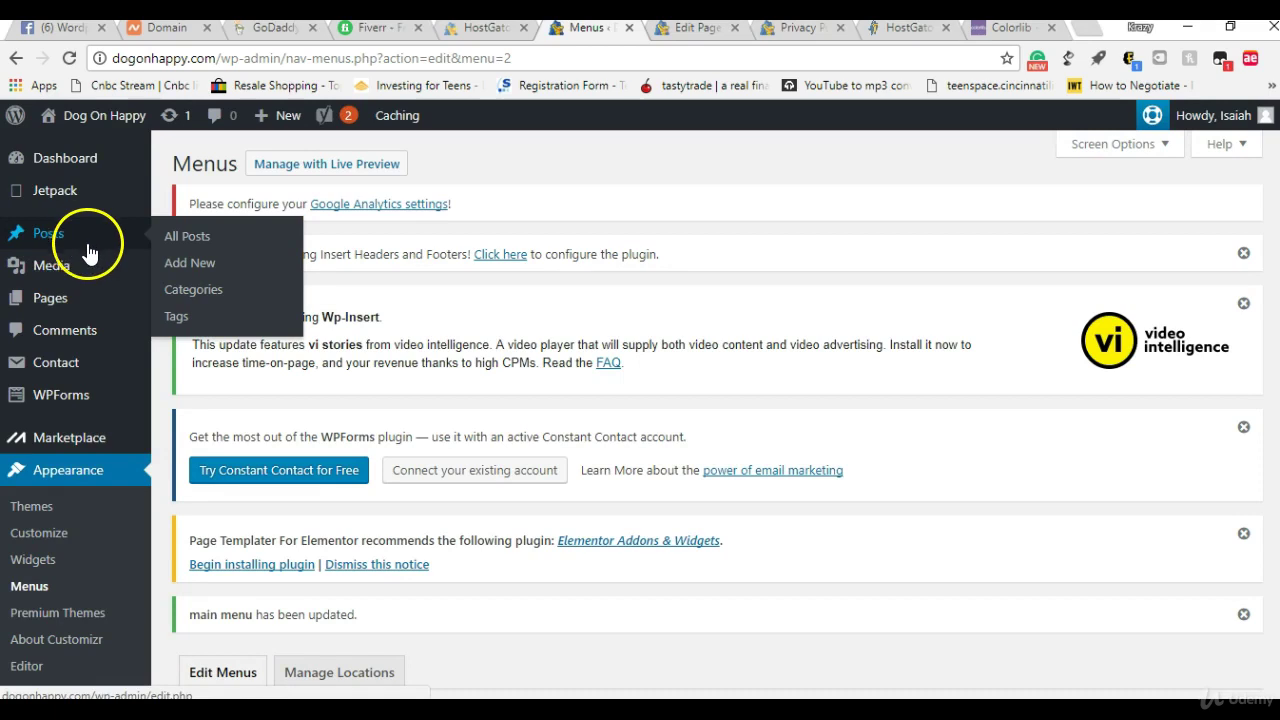
{"action": "mouse_move", "coordinate": [88, 267]}
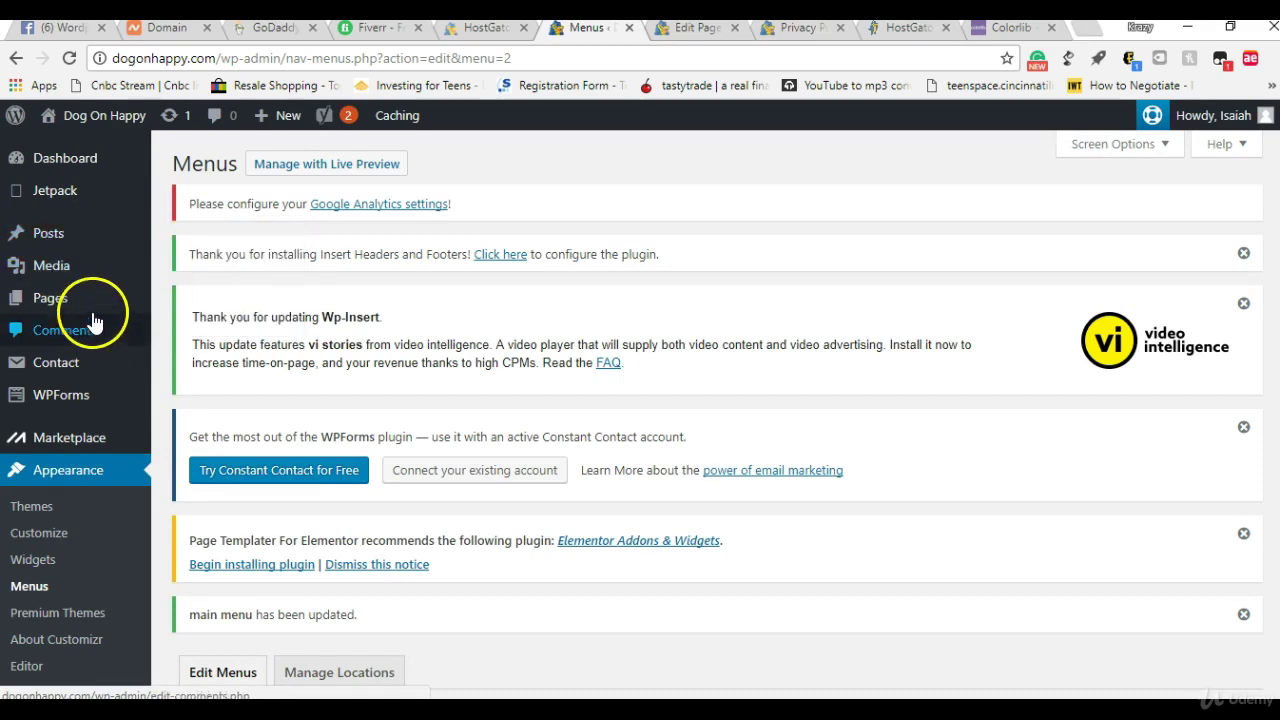
{"action": "mouse_move", "coordinate": [93, 303]}
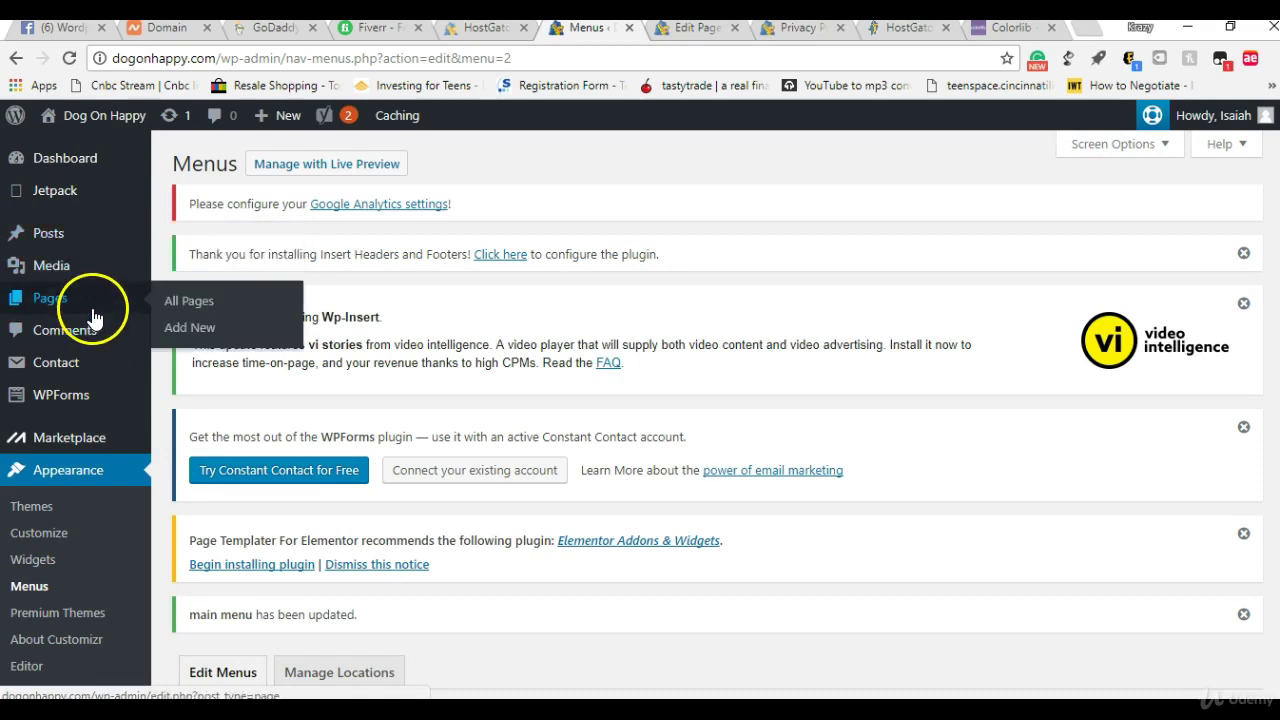
{"action": "left_click", "coordinate": [189, 303]}
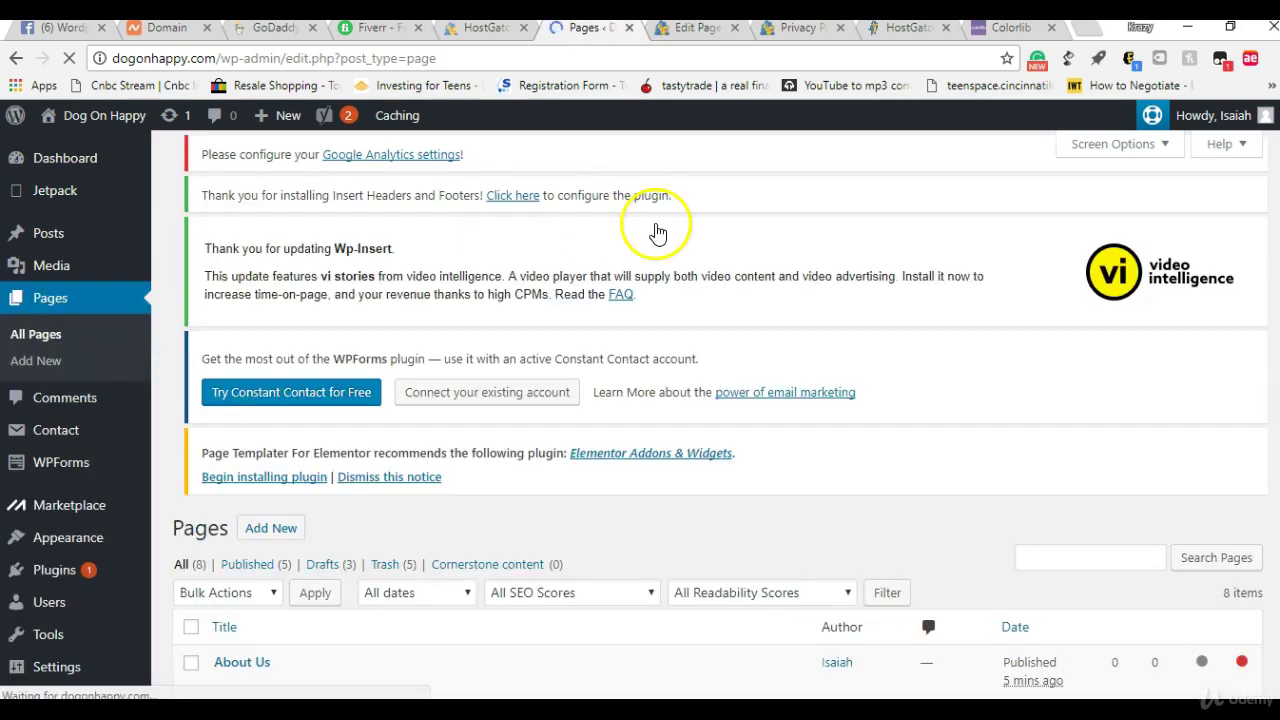
{"action": "scroll", "coordinate": [1275, 428], "scroll_direction": "down", "scroll_amount": 4}
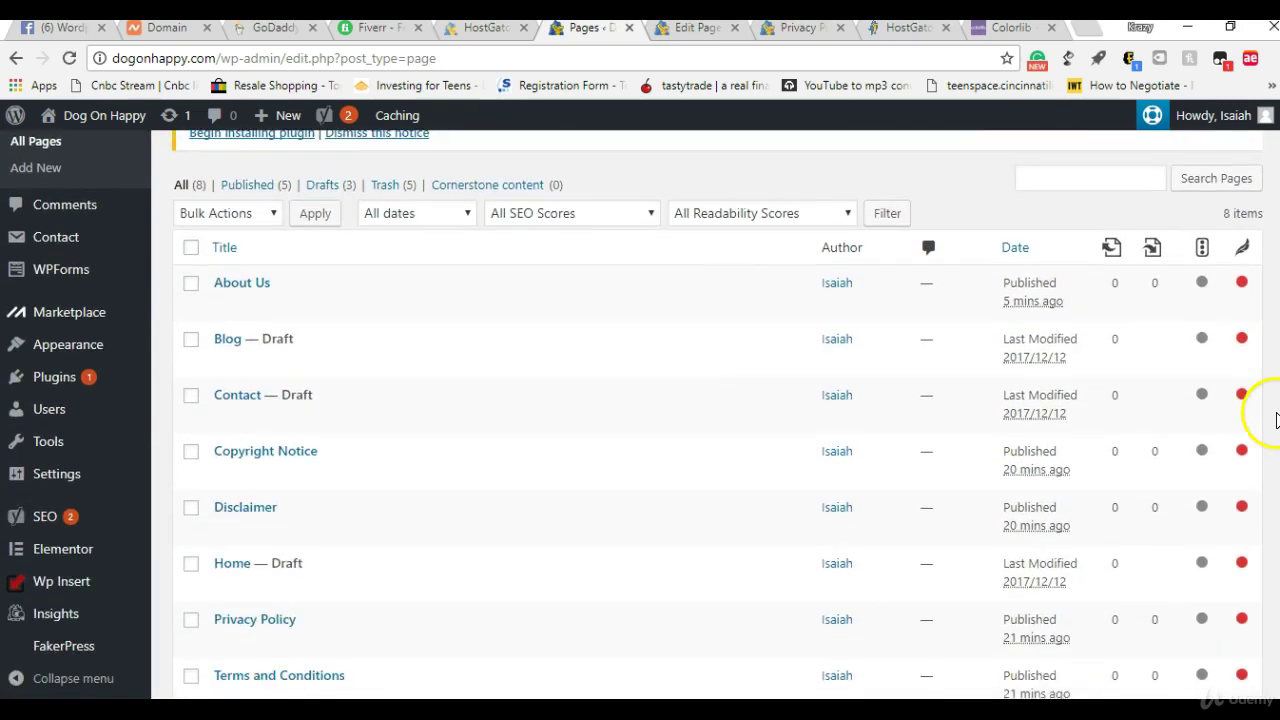
{"action": "scroll", "coordinate": [1274, 440], "scroll_direction": "down", "scroll_amount": 1}
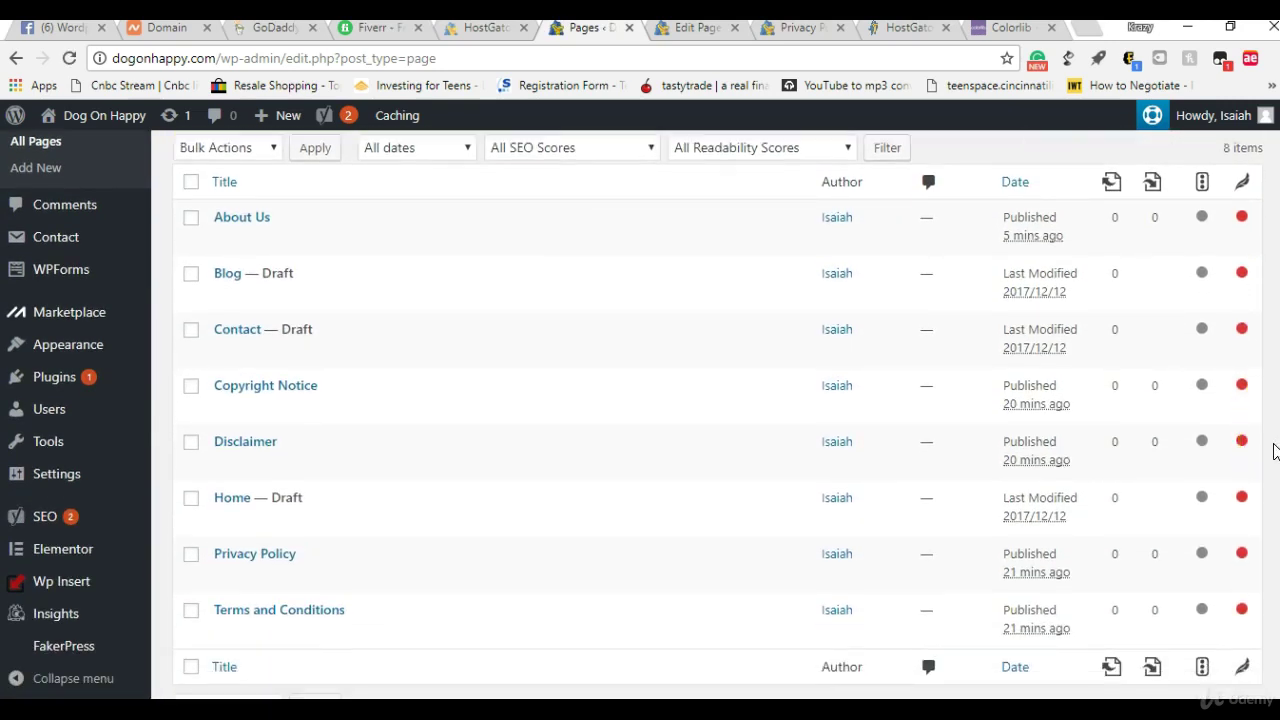
{"action": "scroll", "coordinate": [1275, 452], "scroll_direction": "up", "scroll_amount": 1}
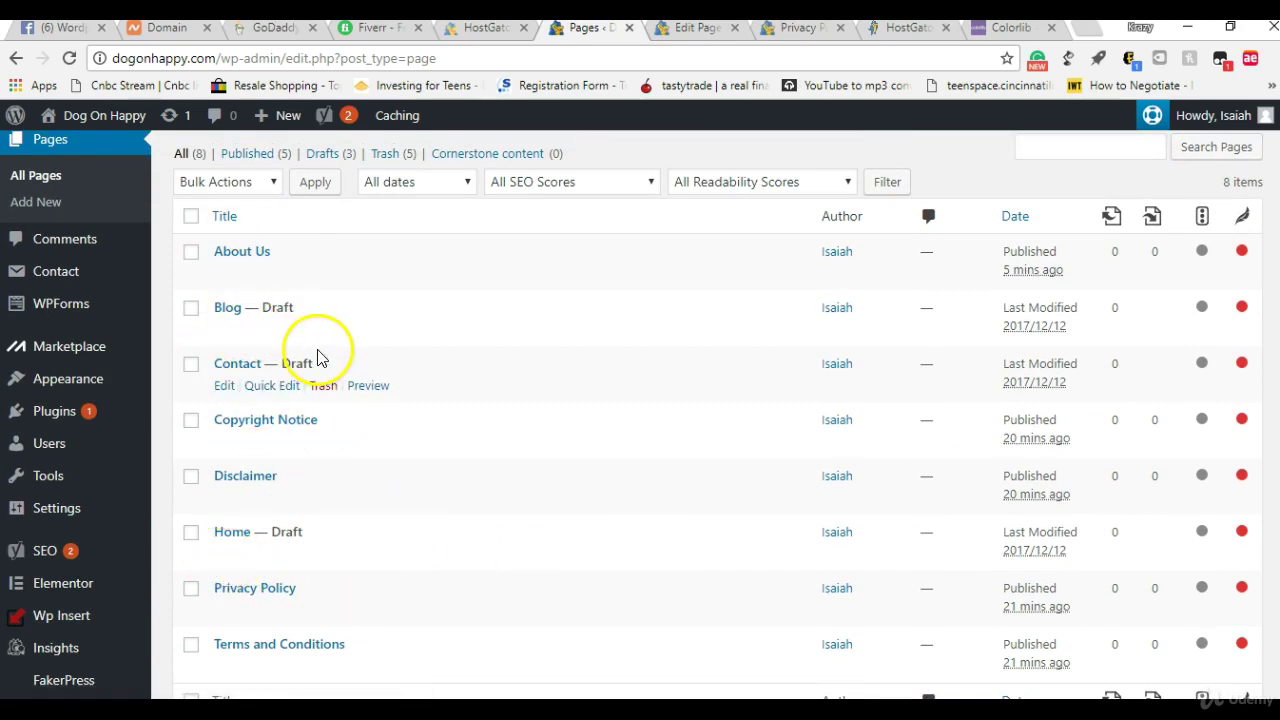
{"action": "left_click", "coordinate": [225, 386]}
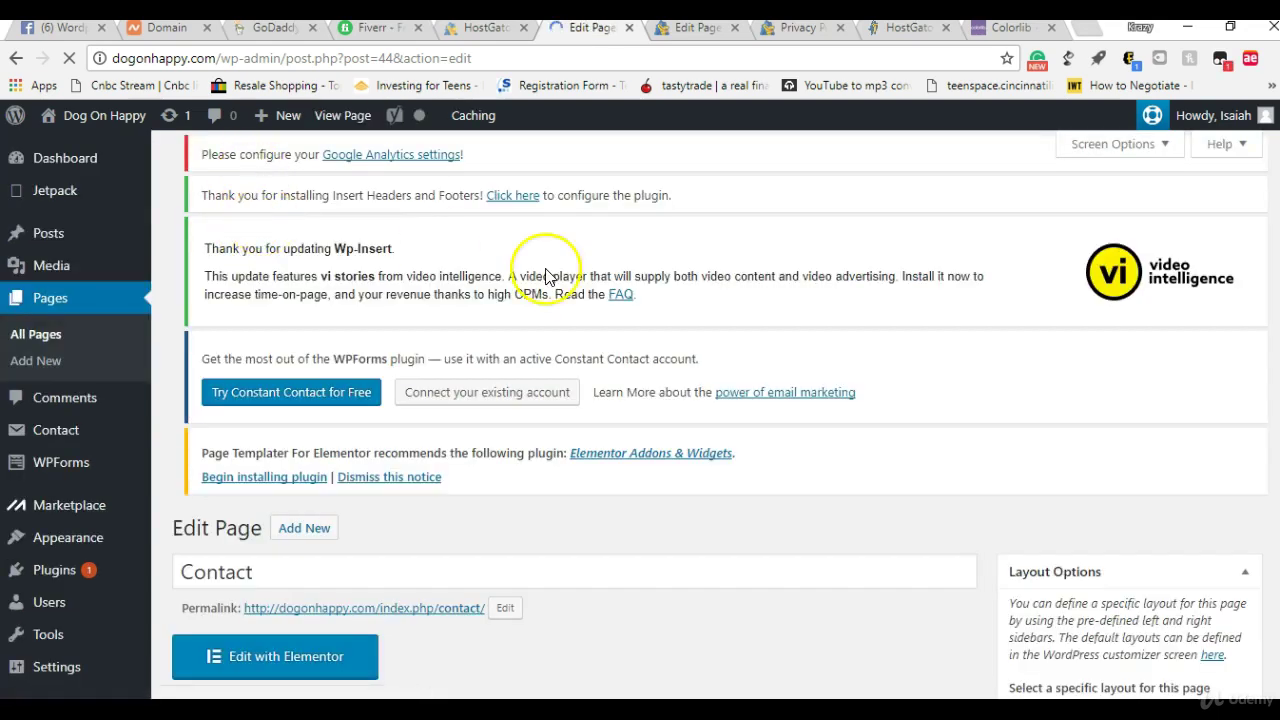
{"action": "scroll", "coordinate": [640, 400], "scroll_direction": "down", "scroll_amount": 5}
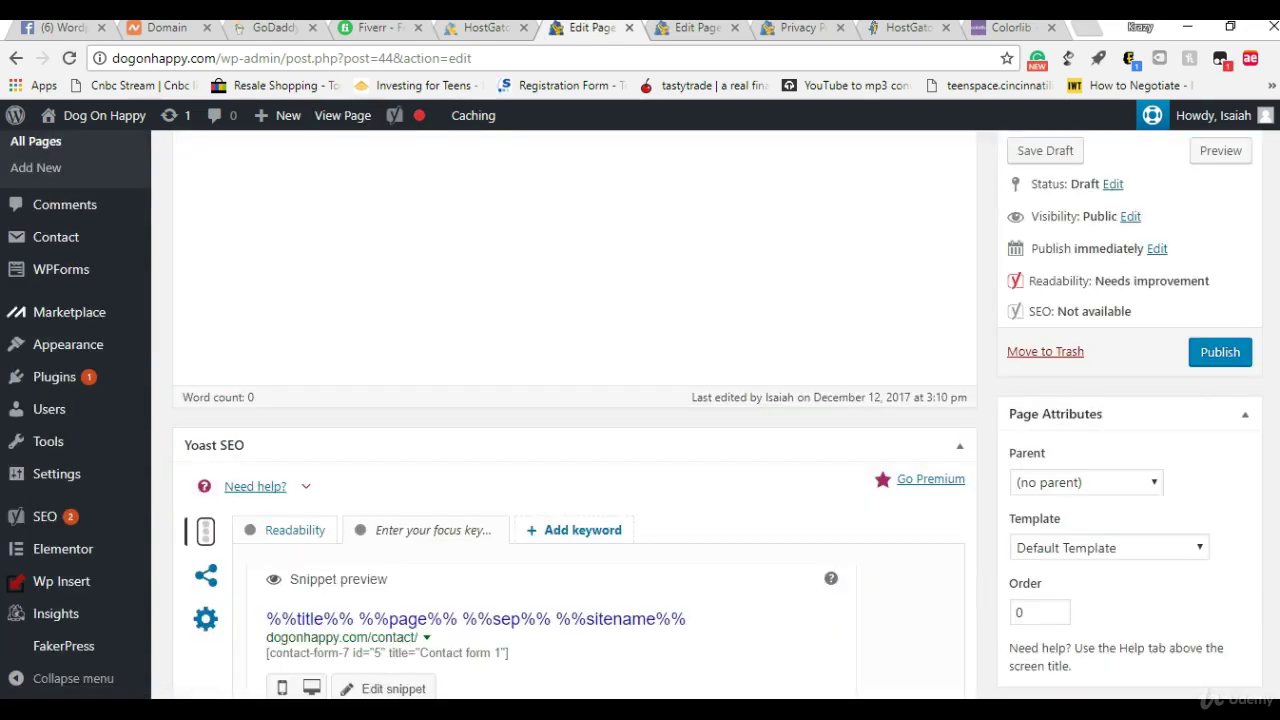
{"action": "left_click", "coordinate": [1219, 355]}
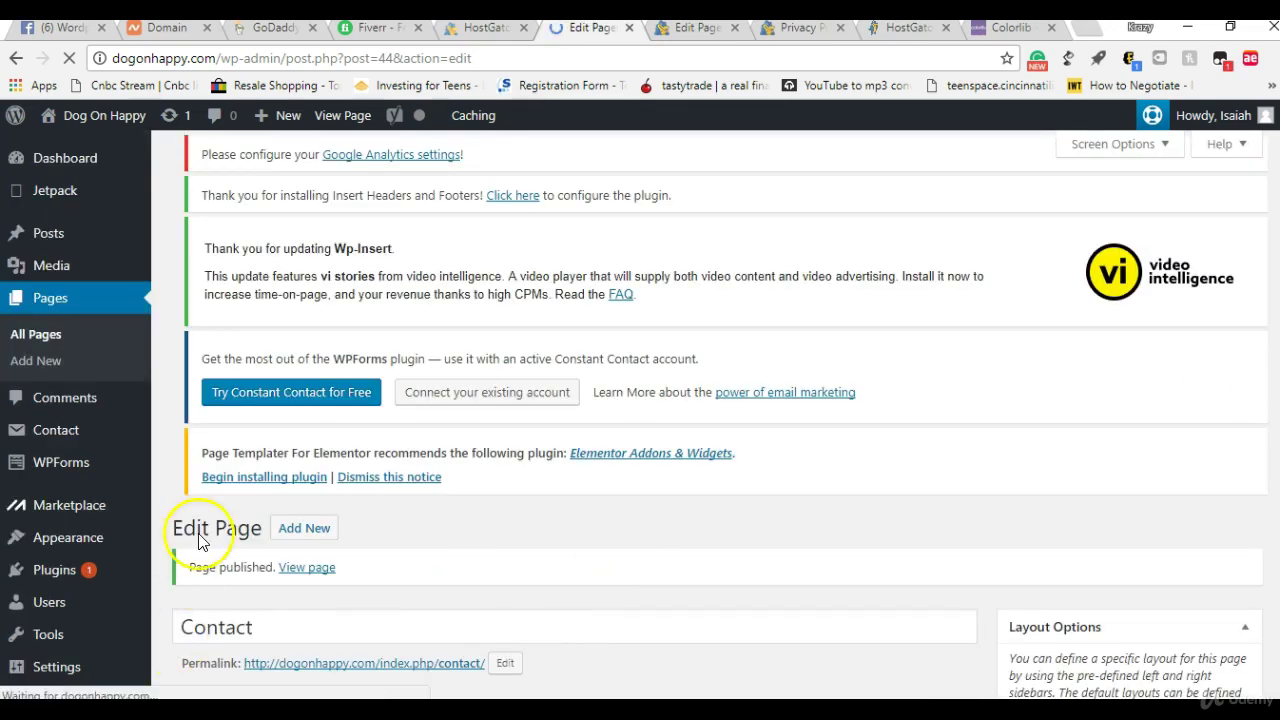
Return to the list of all pages, open the Blog draft for editing and publish it.
{"action": "mouse_move", "coordinate": [163, 438]}
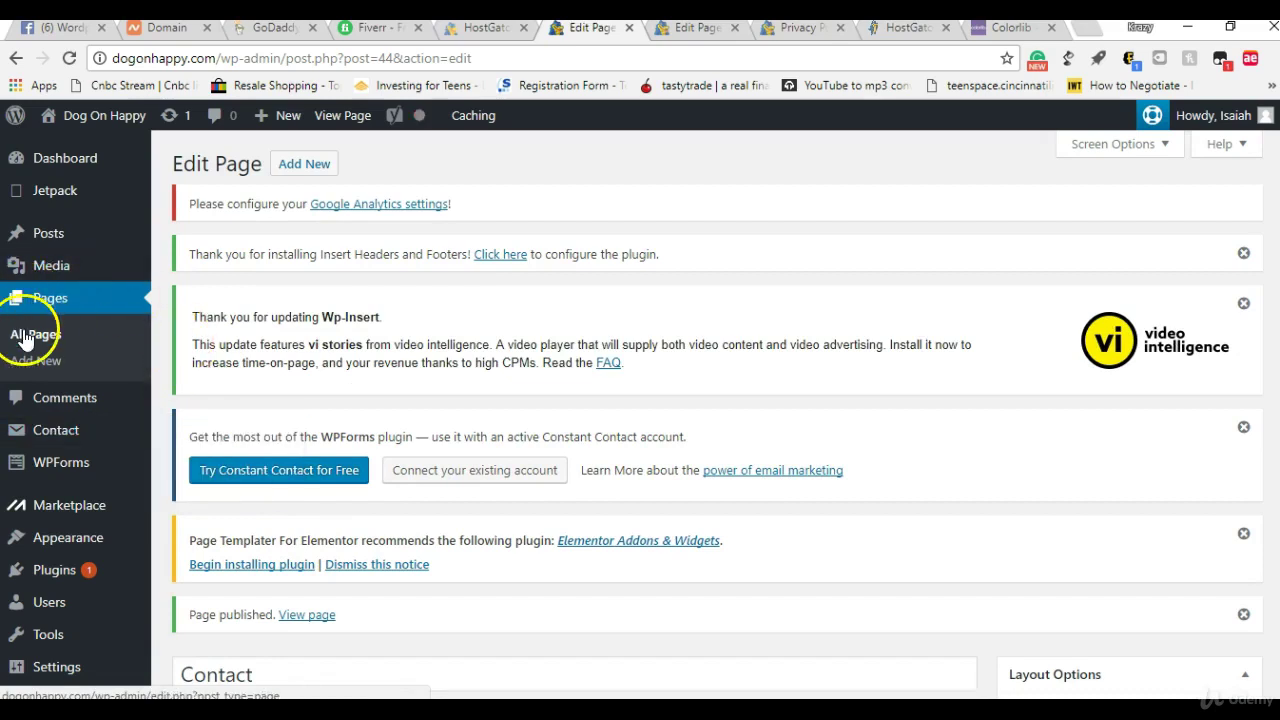
{"action": "left_click", "coordinate": [27, 338]}
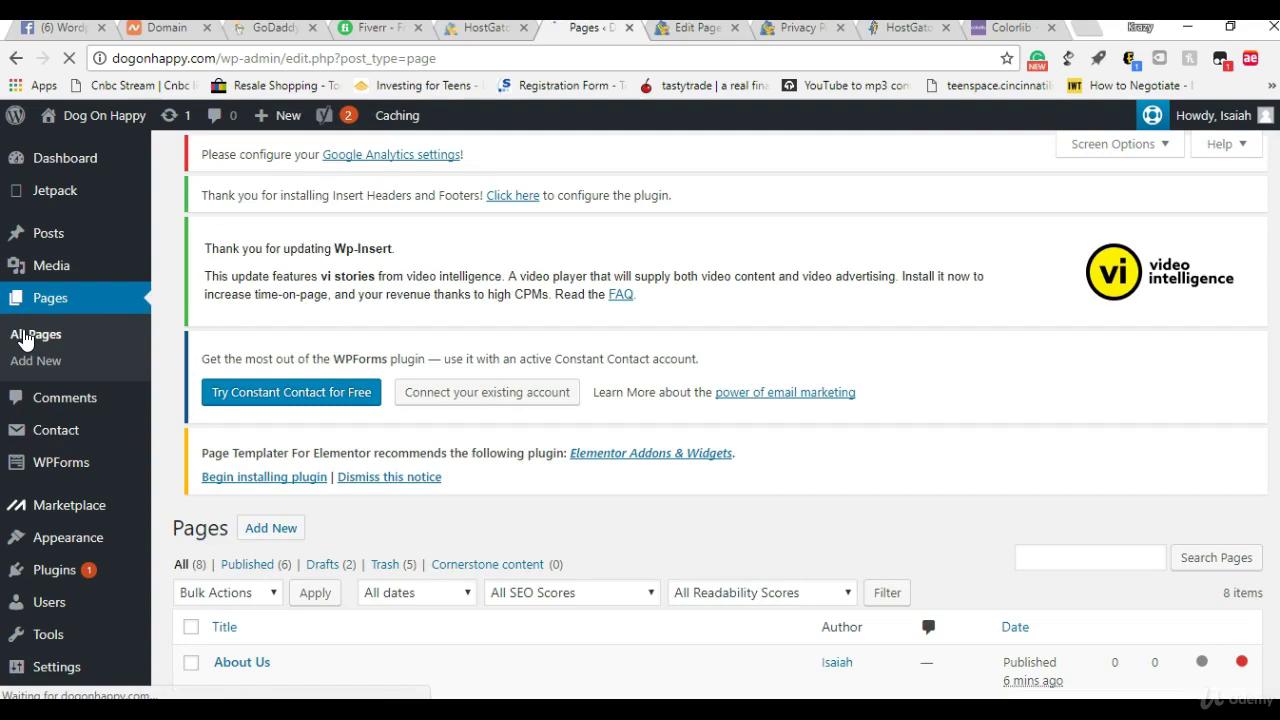
{"action": "scroll", "coordinate": [1068, 252], "scroll_direction": "down", "scroll_amount": 1}
{"action": "scroll", "coordinate": [1043, 395], "scroll_direction": "down", "scroll_amount": 2}
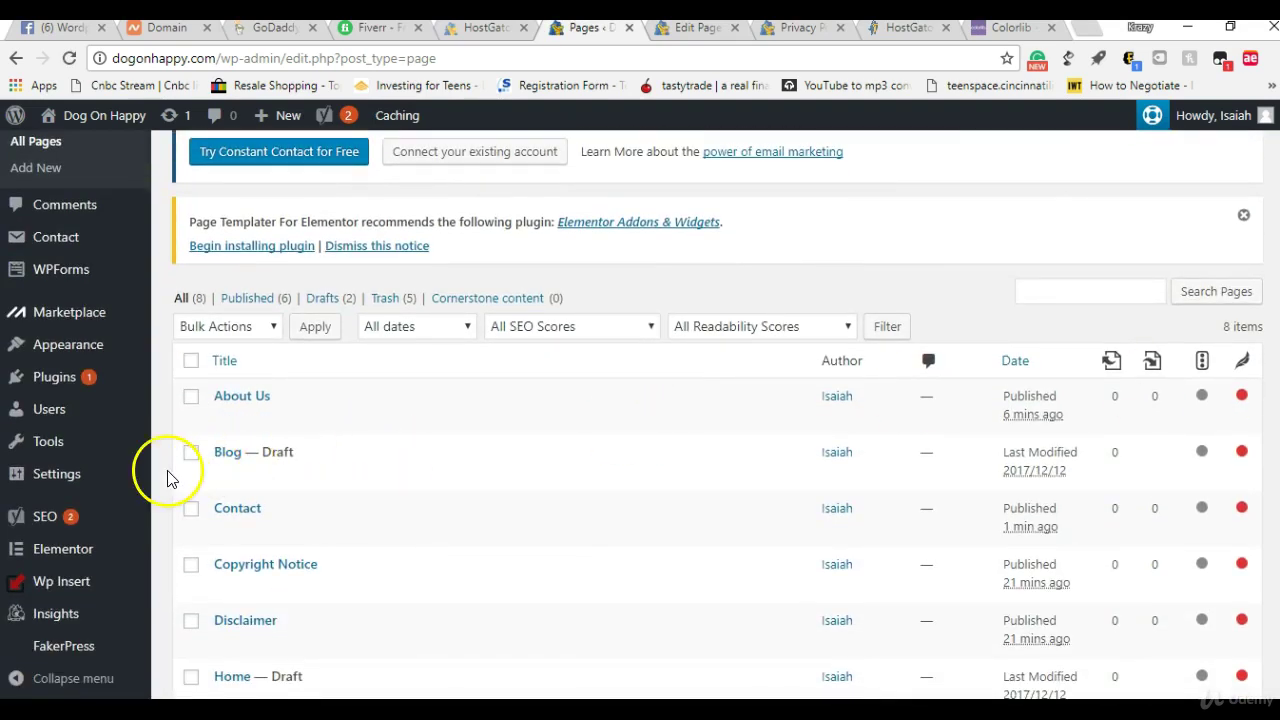
{"action": "left_click", "coordinate": [231, 336]}
{"action": "left_click", "coordinate": [233, 345]}
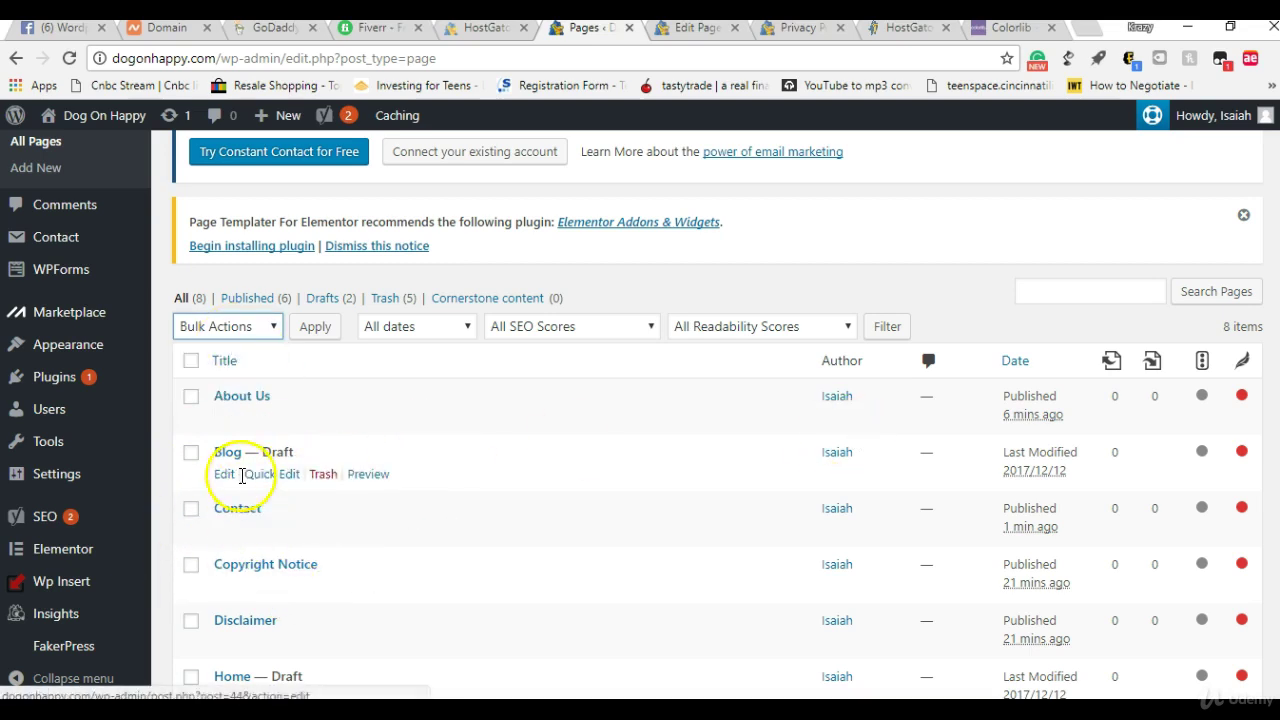
{"action": "left_click", "coordinate": [225, 474]}
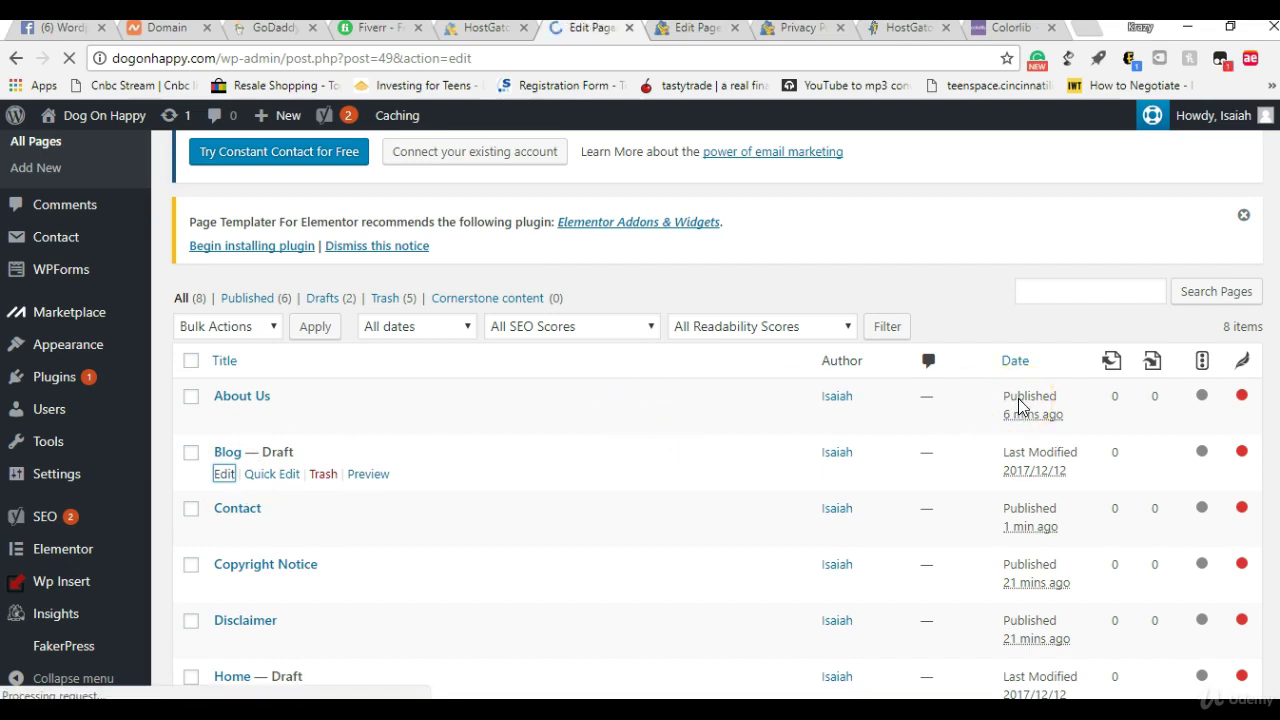
{"action": "scroll", "coordinate": [1270, 430], "scroll_direction": "down", "scroll_amount": 5}
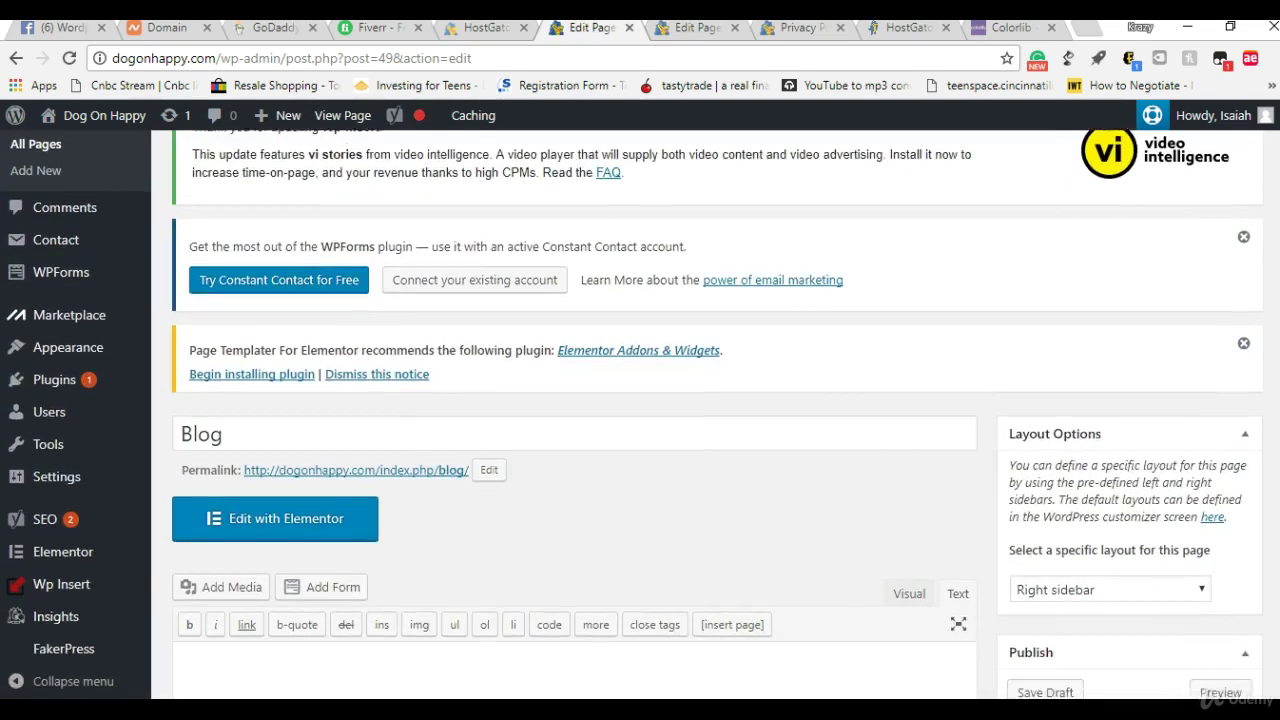
{"action": "left_click", "coordinate": [1222, 602]}
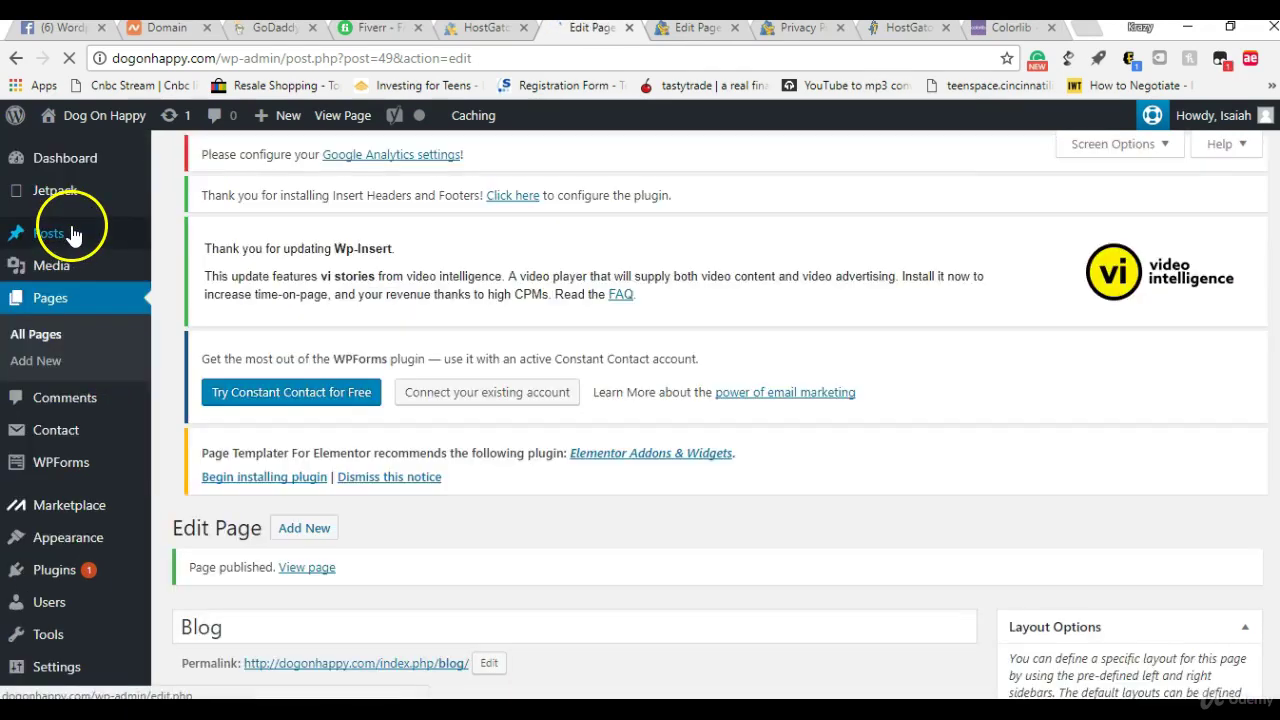
Return to the list of all pages, open the Home draft for editing and publish it.
{"action": "left_click", "coordinate": [23, 335]}
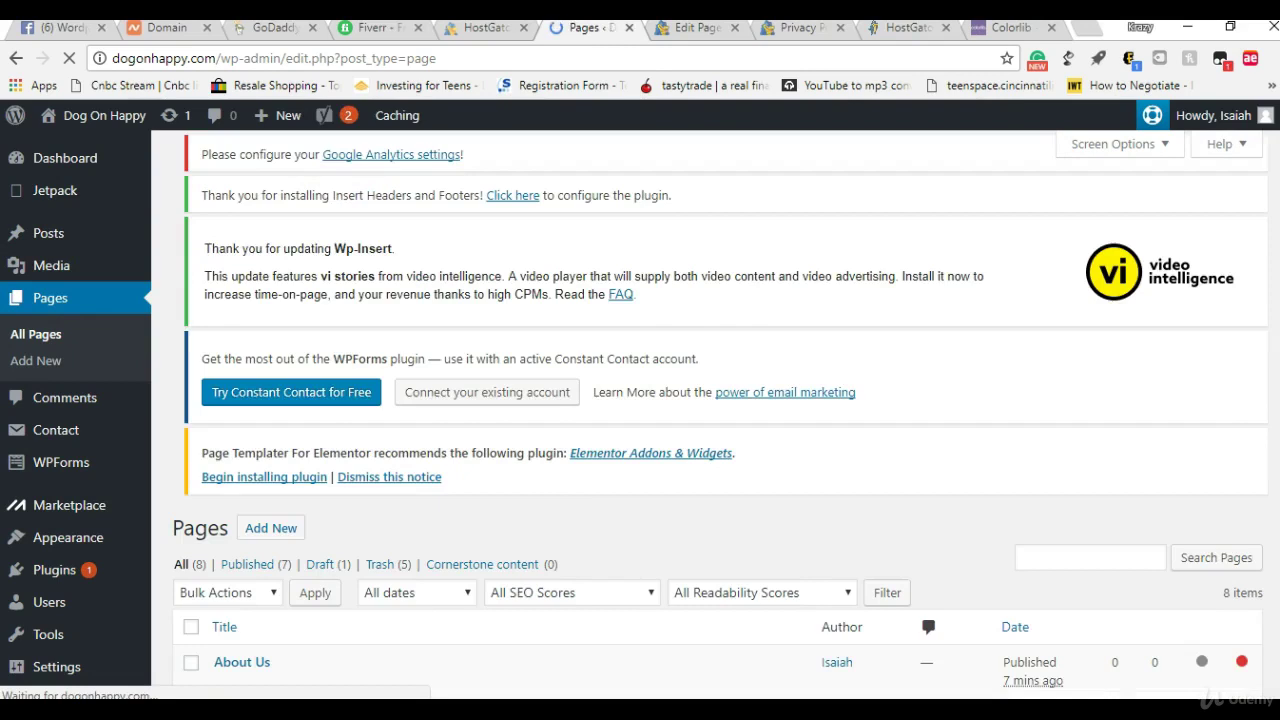
{"action": "scroll", "coordinate": [718, 417], "scroll_direction": "down", "scroll_amount": 5}
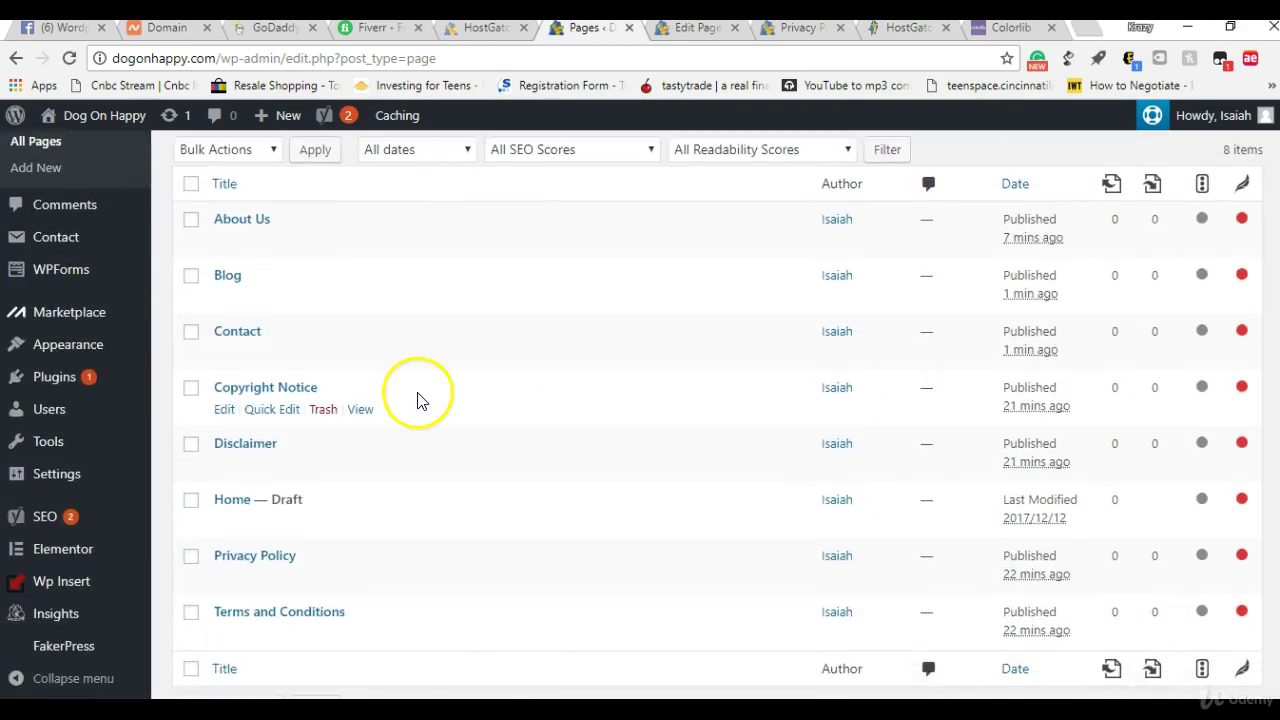
{"action": "left_click", "coordinate": [235, 502]}
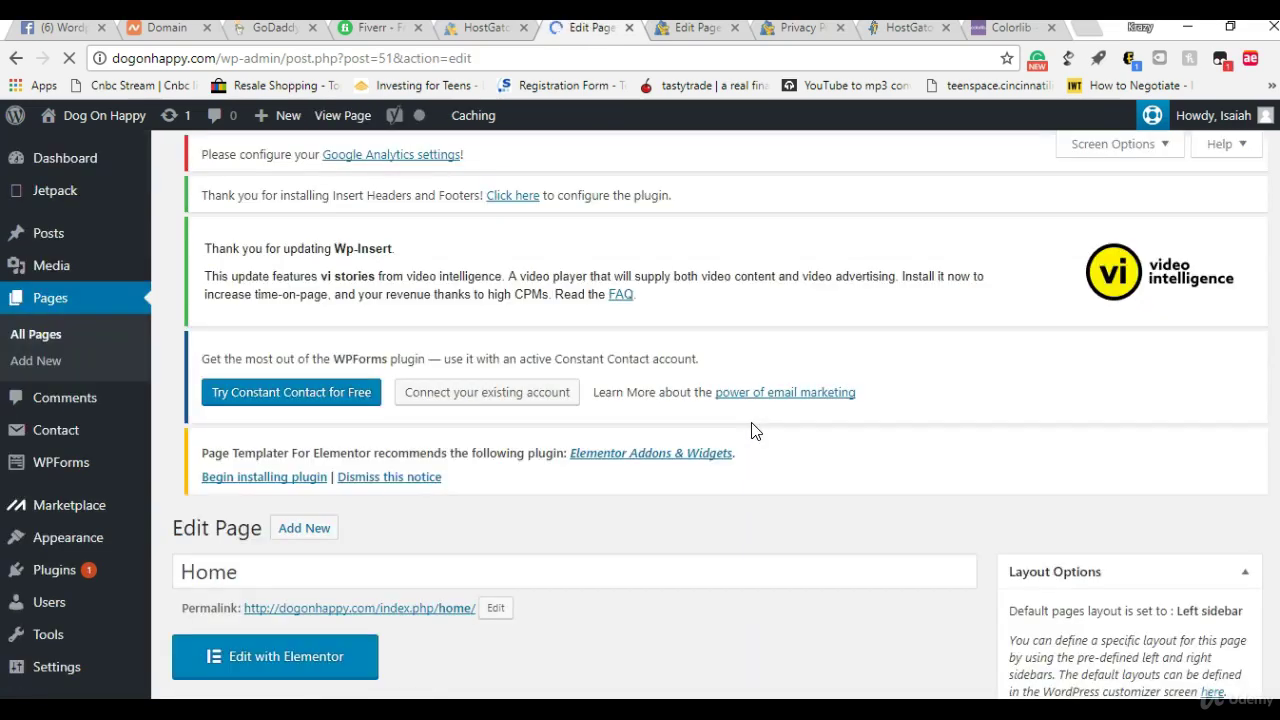
{"action": "scroll", "coordinate": [1216, 300], "scroll_direction": "down", "scroll_amount": 5}
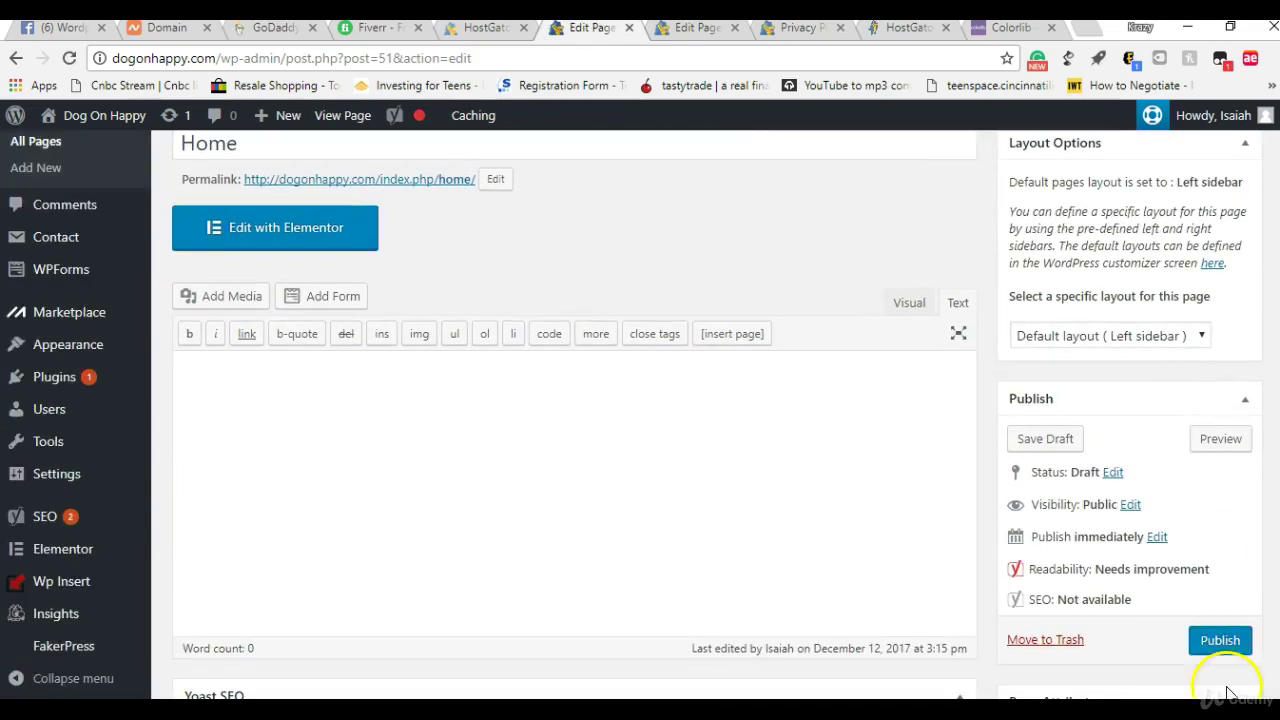
{"action": "left_click", "coordinate": [1222, 645]}
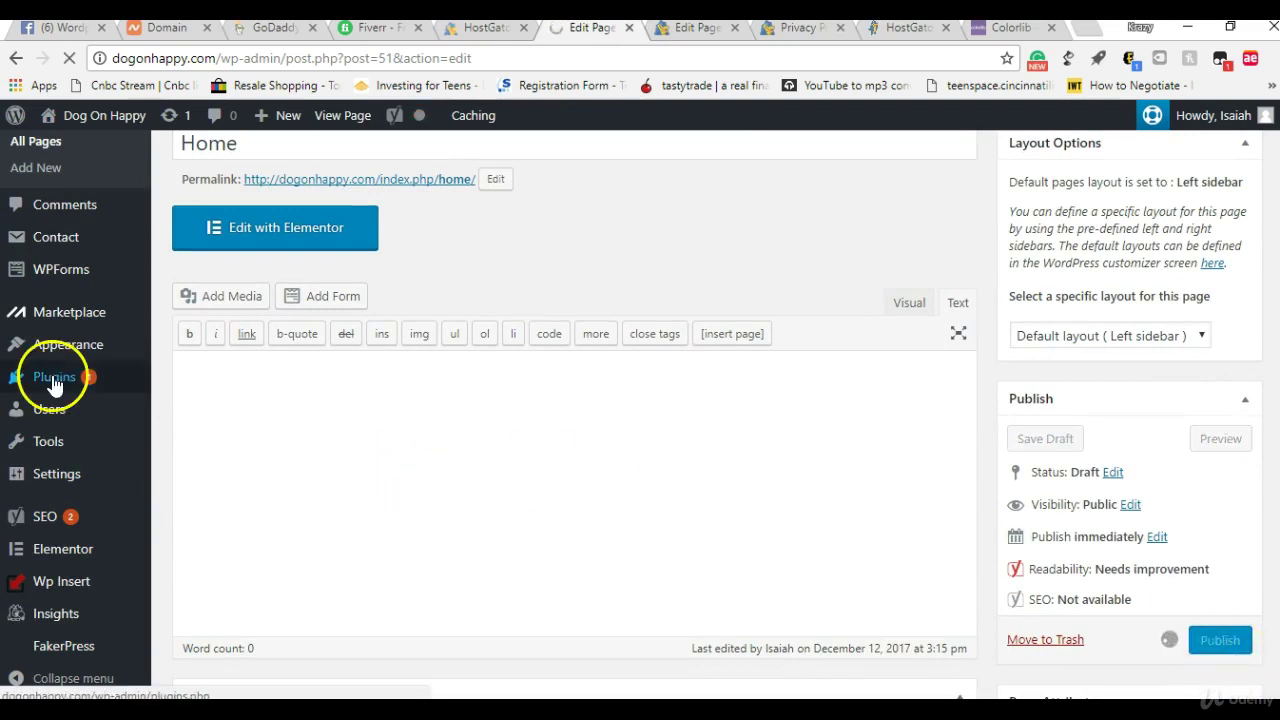
Go to the menu editor and load the main menu for editing.
{"action": "mouse_move", "coordinate": [60, 344]}
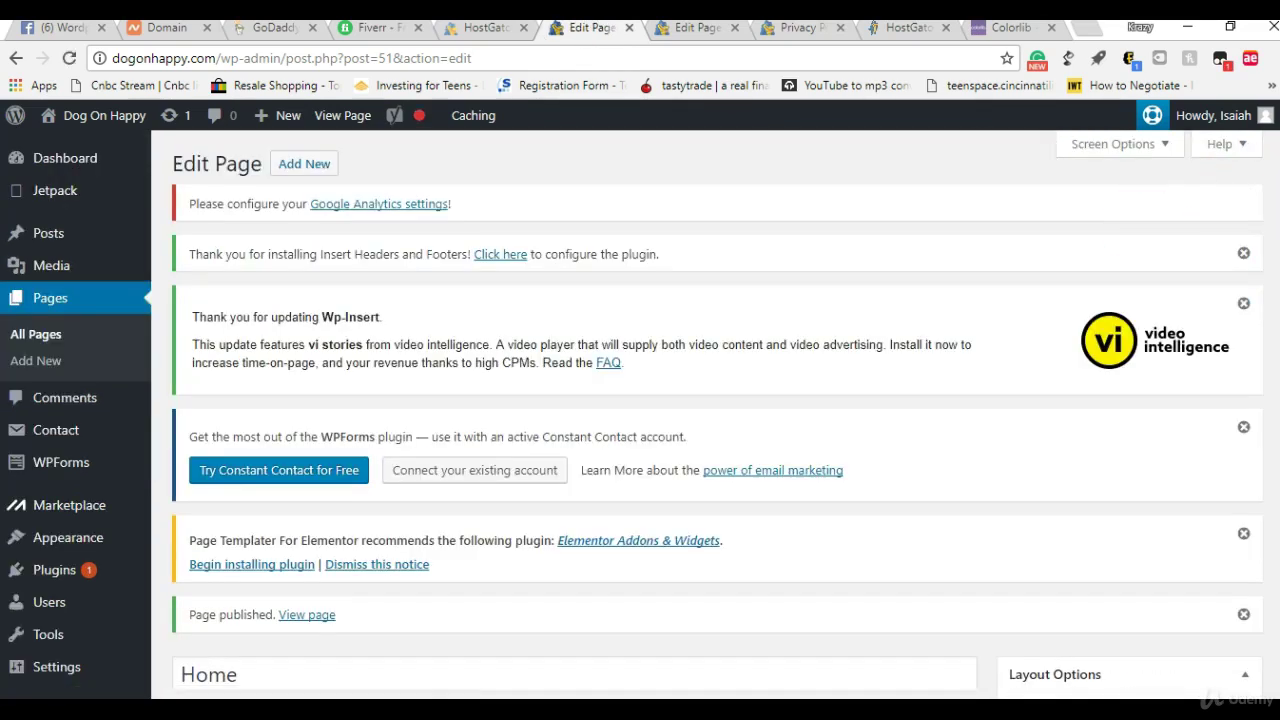
{"action": "scroll", "coordinate": [1275, 325], "scroll_direction": "down", "scroll_amount": 5}
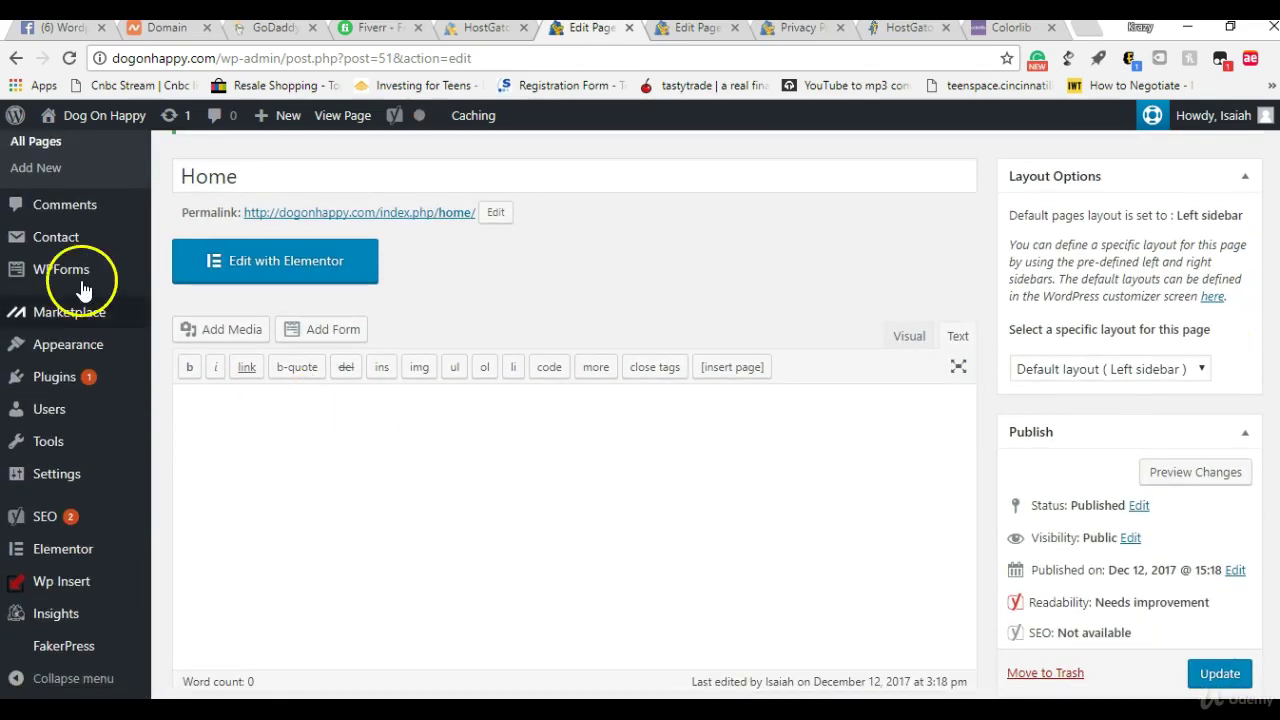
{"action": "mouse_move", "coordinate": [160, 342]}
{"action": "left_click", "coordinate": [178, 434]}
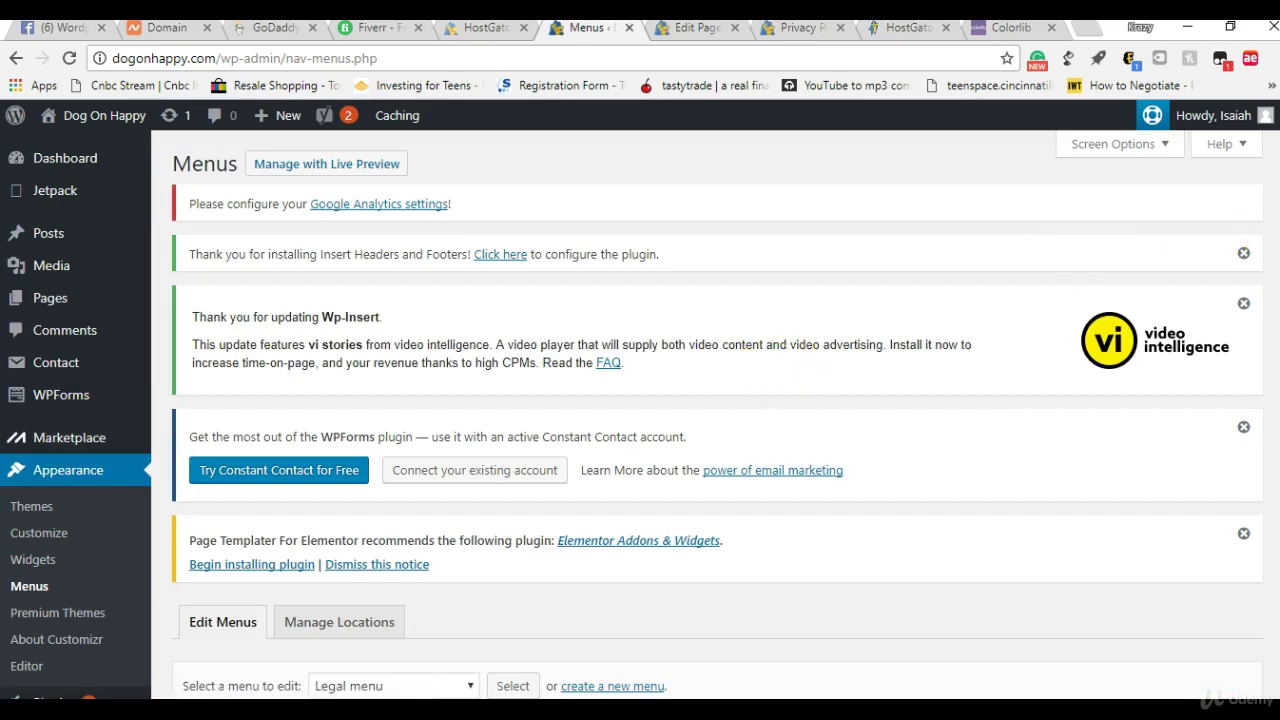
{"action": "scroll", "coordinate": [1090, 262], "scroll_direction": "down", "scroll_amount": 3}
{"action": "scroll", "coordinate": [775, 460], "scroll_direction": "down", "scroll_amount": 2}
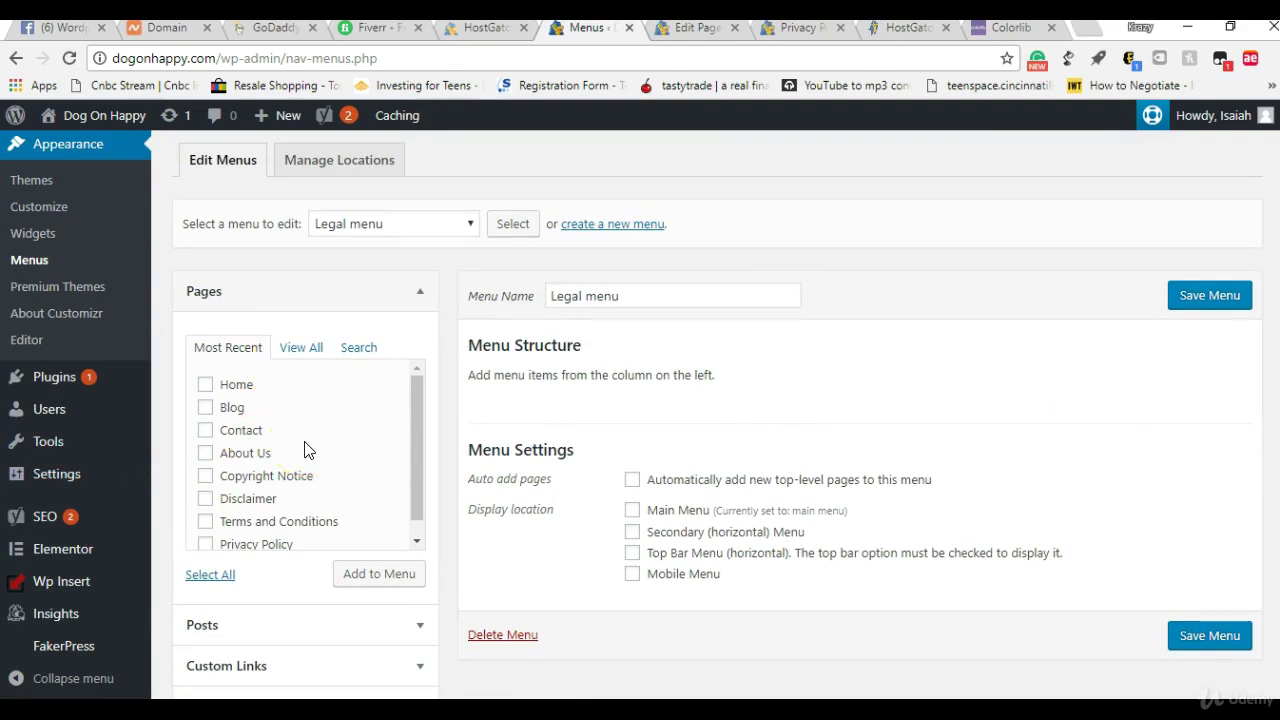
{"action": "left_click", "coordinate": [412, 225]}
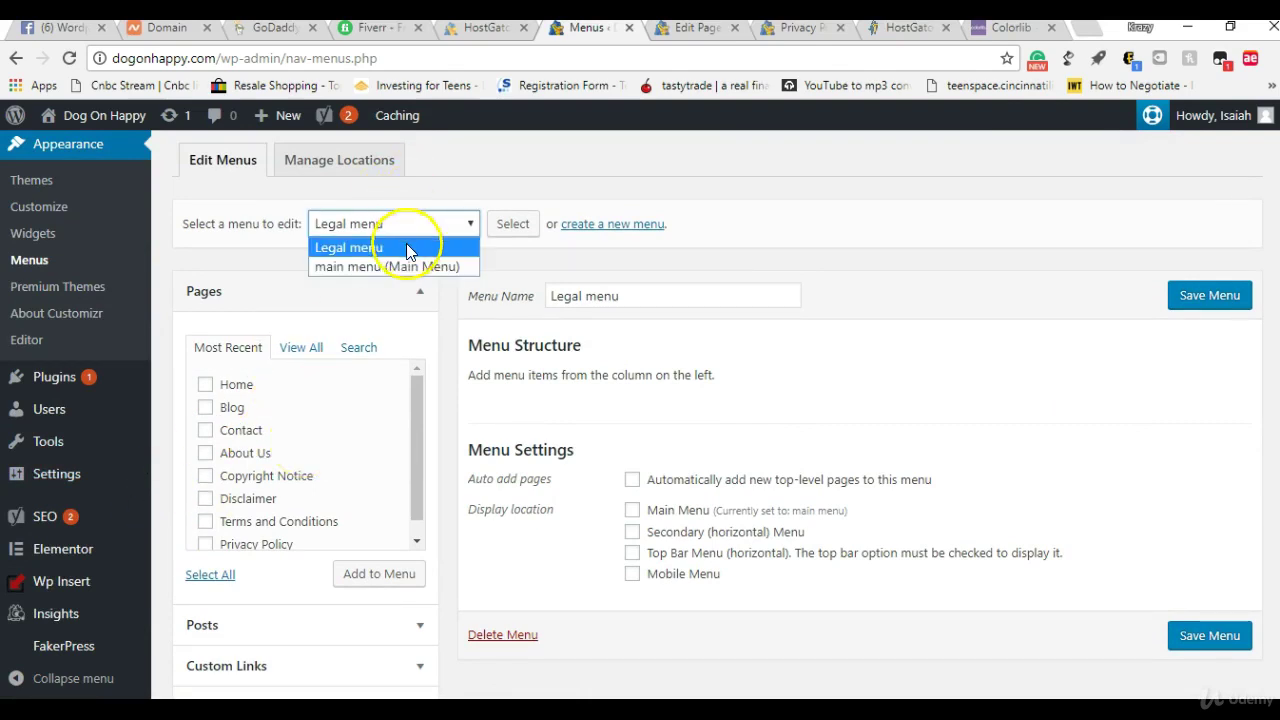
{"action": "left_click", "coordinate": [409, 266]}
{"action": "left_click", "coordinate": [523, 226]}
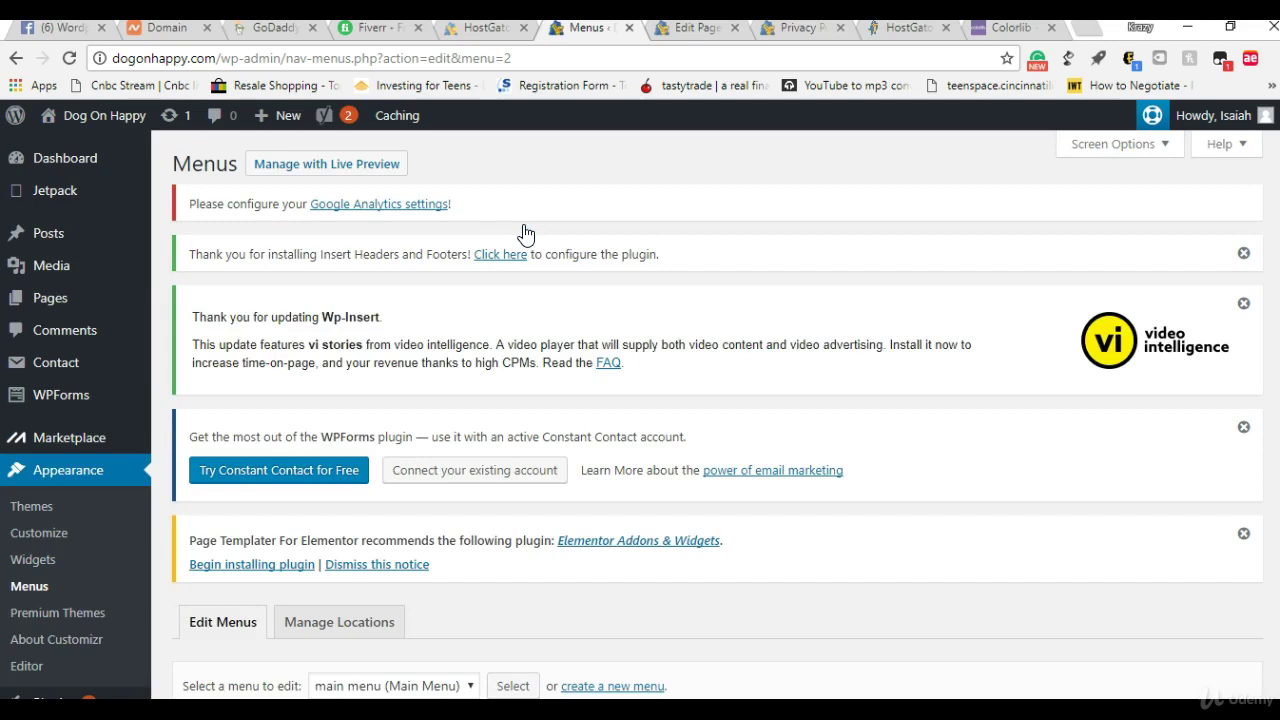
Remove the Home custom link from the main menu and add the Home, Blog and Contact pages.
{"action": "triple_click", "coordinate": [652, 222]}
{"action": "scroll", "coordinate": [1277, 393], "scroll_direction": "down", "scroll_amount": 4}
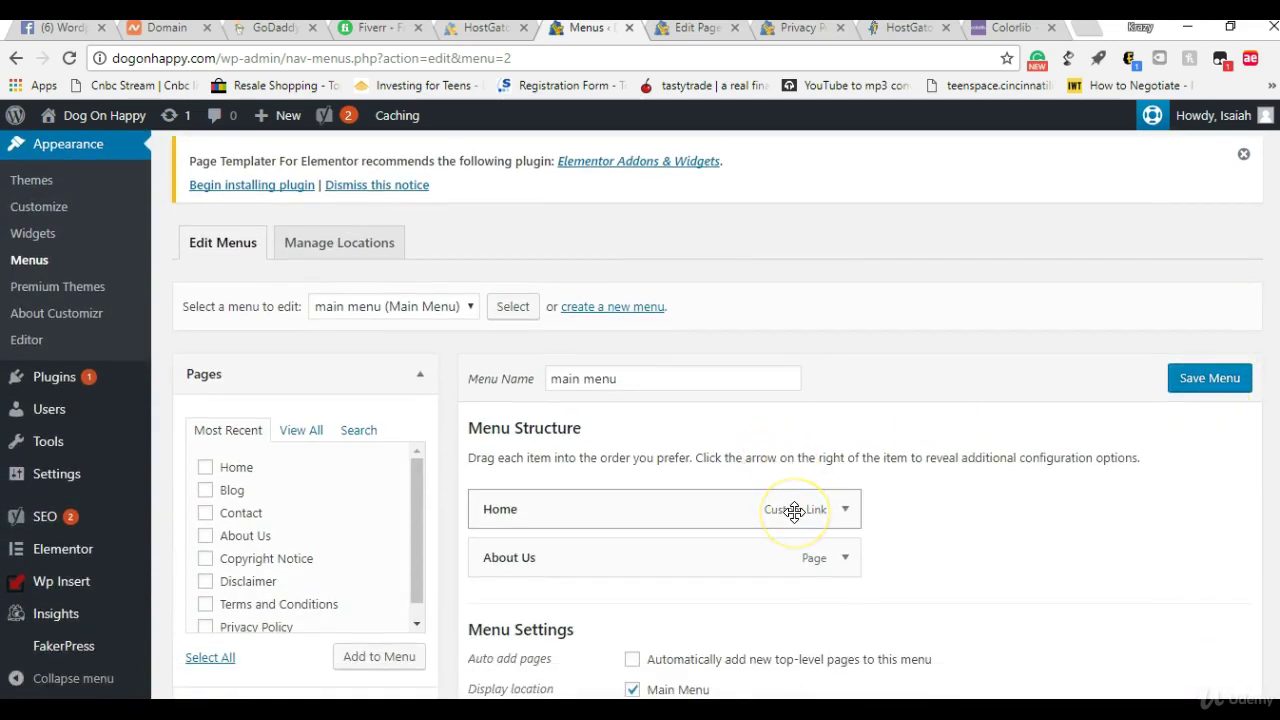
{"action": "left_click", "coordinate": [838, 510]}
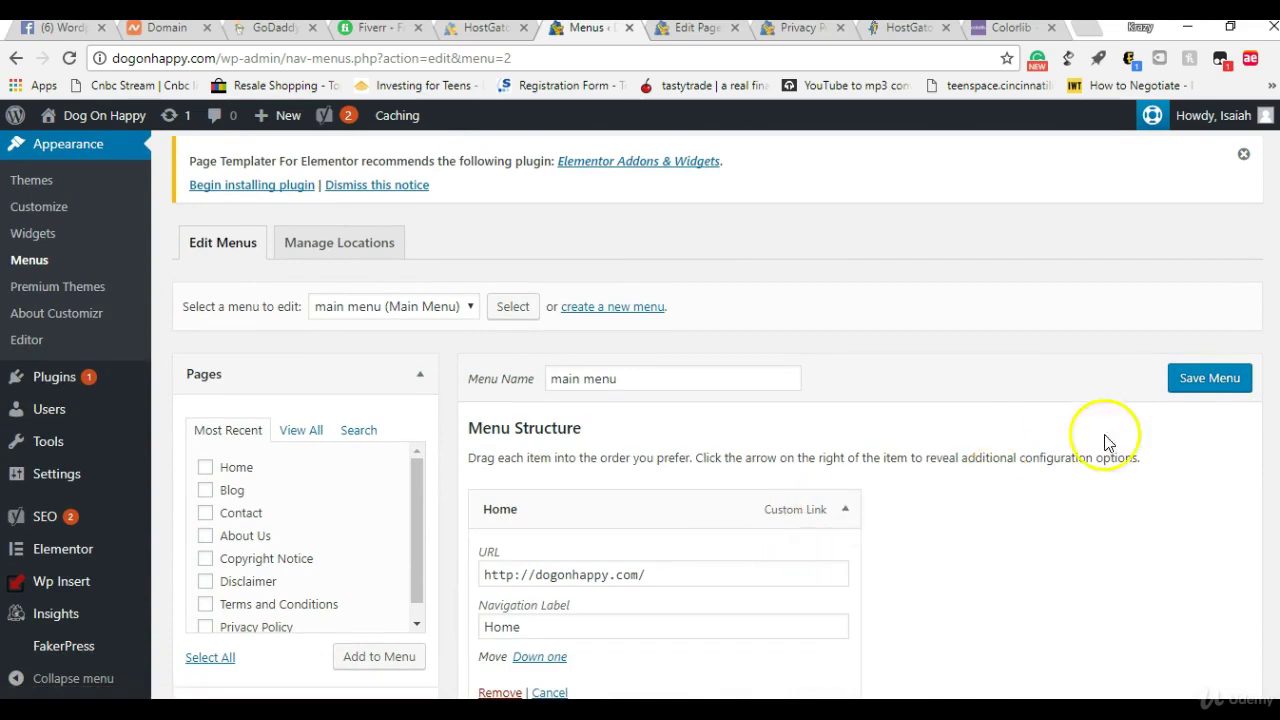
{"action": "scroll", "coordinate": [1106, 431], "scroll_direction": "down", "scroll_amount": 1}
{"action": "scroll", "coordinate": [599, 469], "scroll_direction": "down", "scroll_amount": 1}
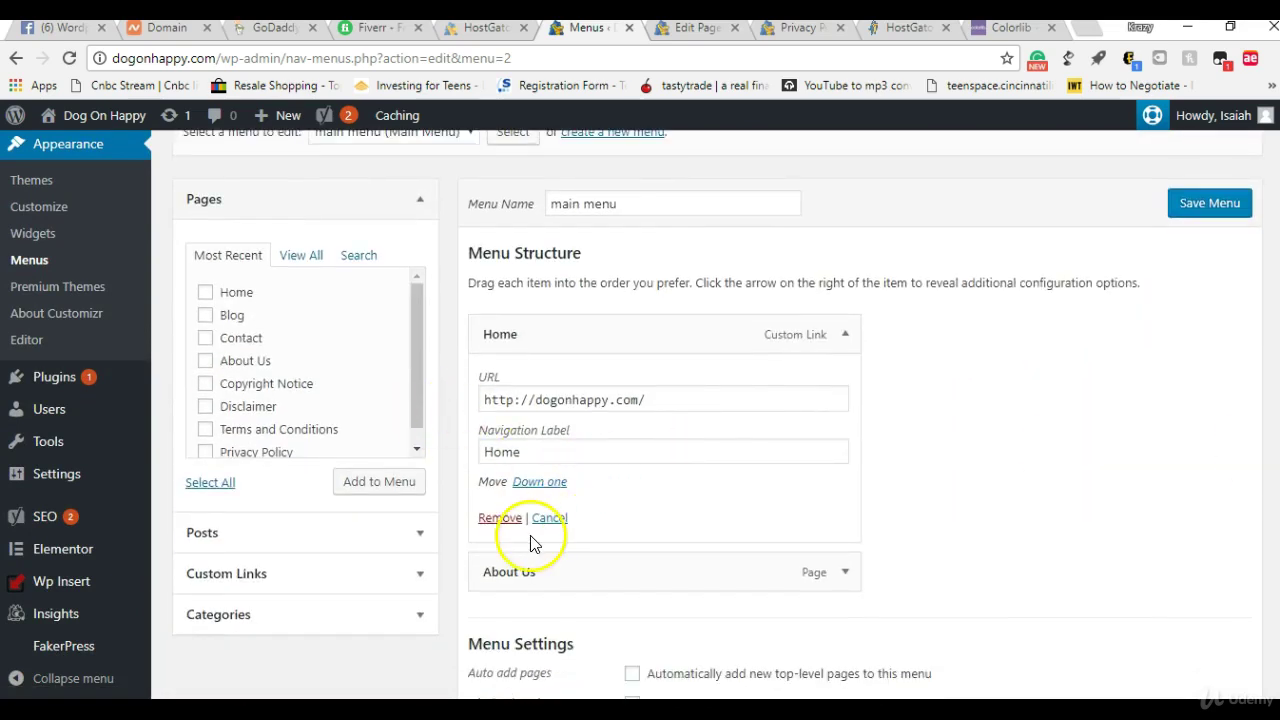
{"action": "left_click", "coordinate": [497, 518]}
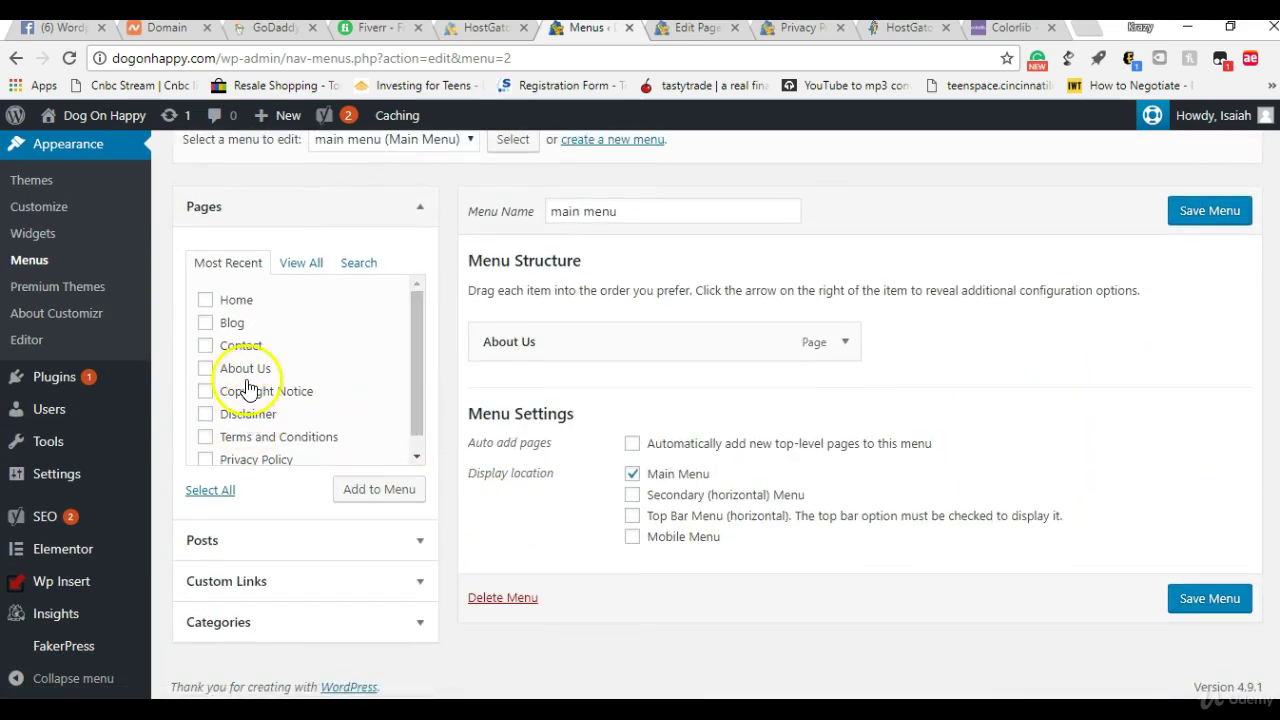
{"action": "left_click", "coordinate": [205, 299]}
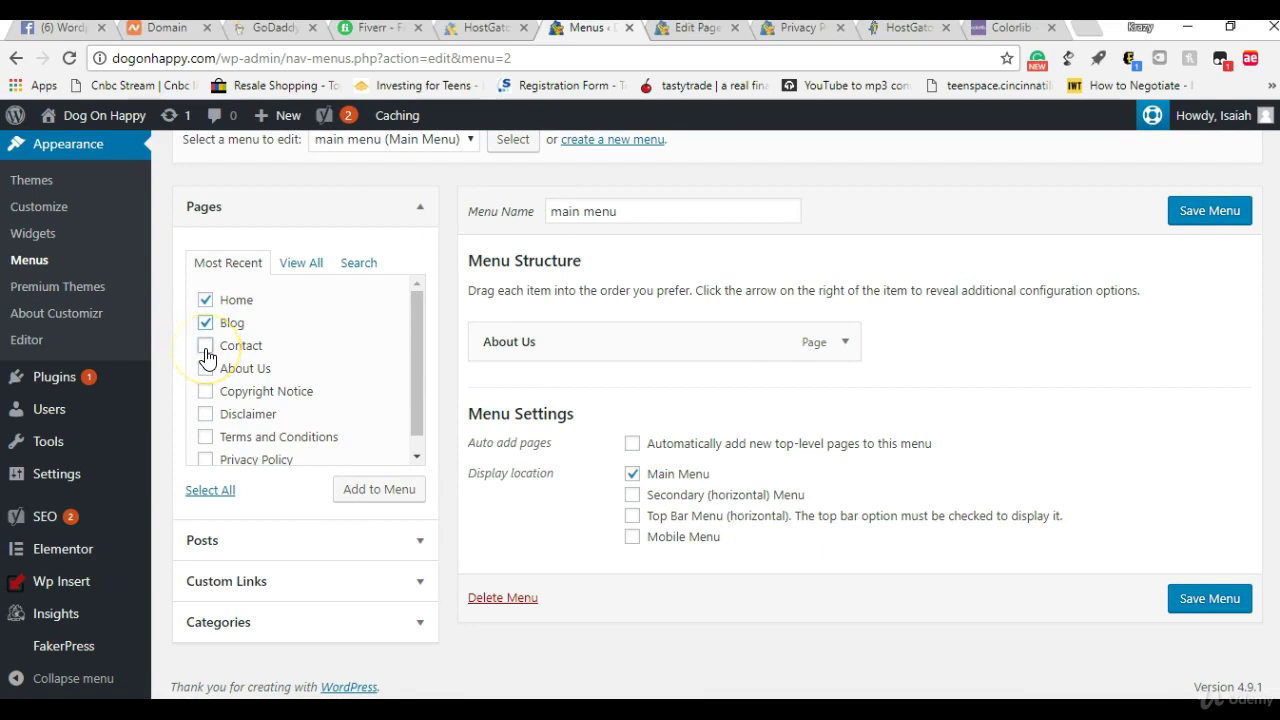
{"action": "left_click", "coordinate": [341, 490]}
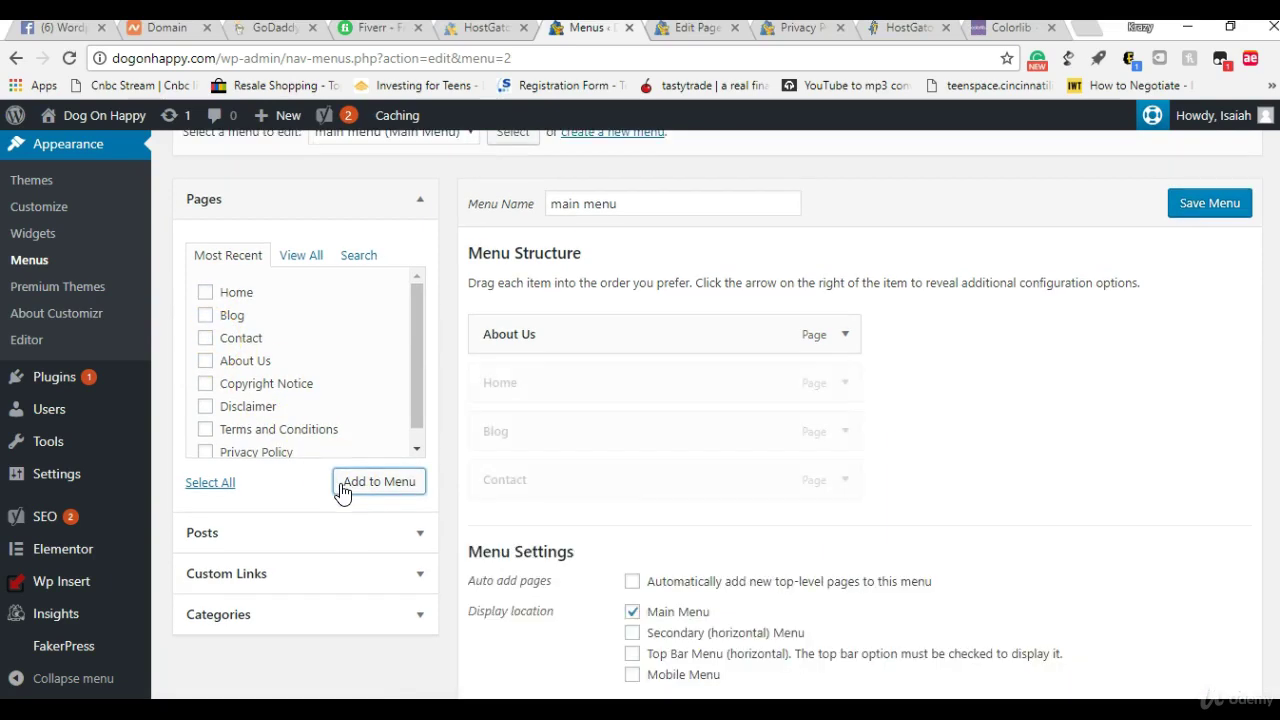
Arrange the main menu as top-level items in the order Home, Blog, Contact, About Us, and save it.
{"action": "left_click_drag", "start_coordinate": [703, 394], "coordinate": [734, 377]}
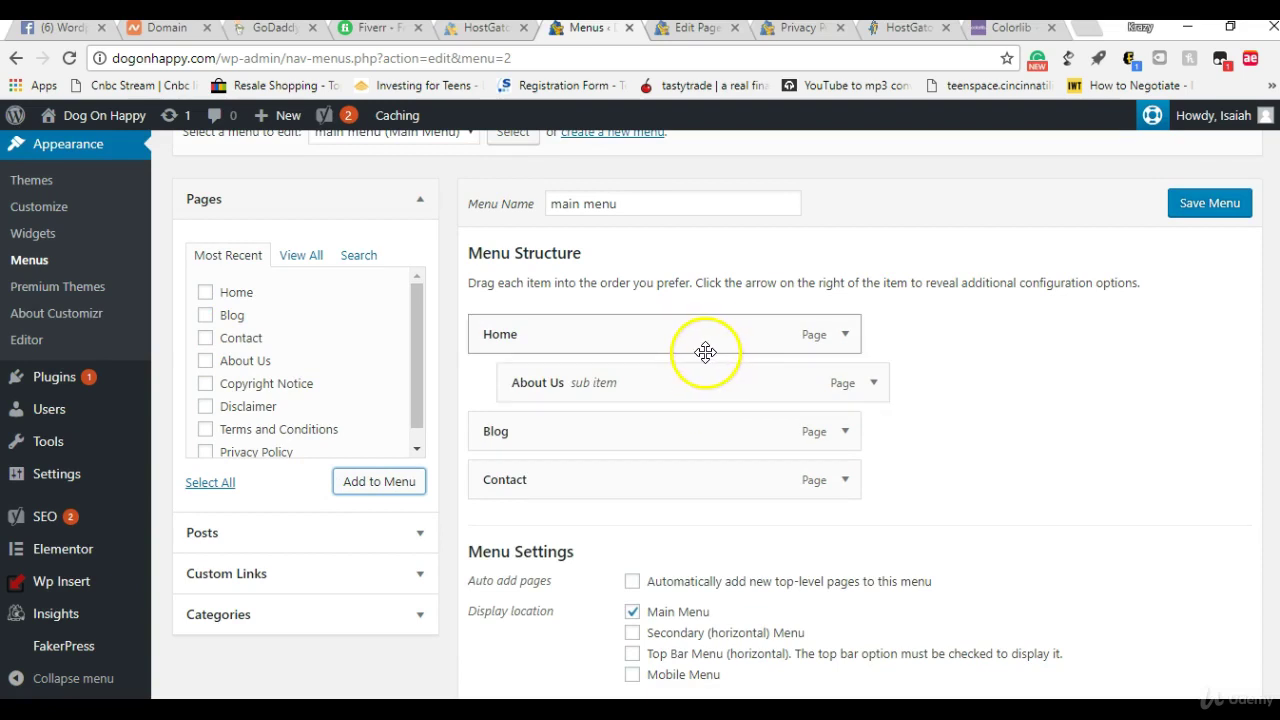
{"action": "left_click_drag", "start_coordinate": [700, 375], "coordinate": [666, 380]}
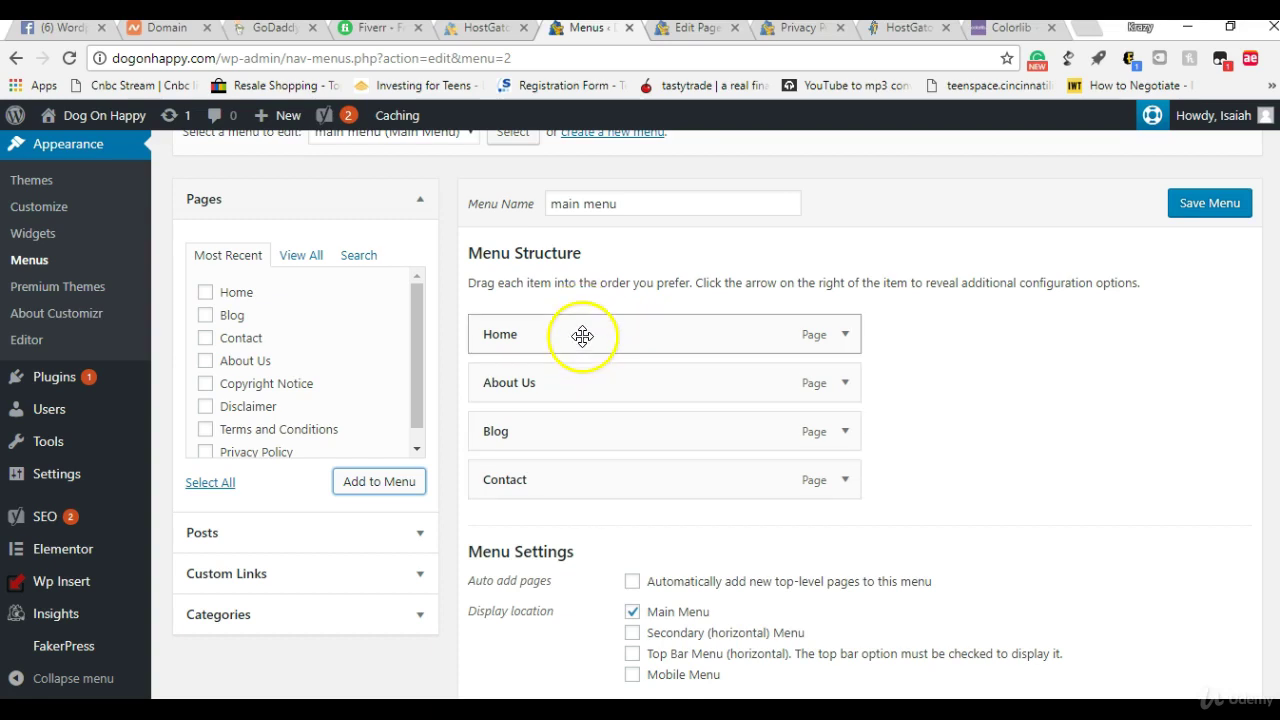
{"action": "left_click_drag", "start_coordinate": [583, 375], "coordinate": [575, 467]}
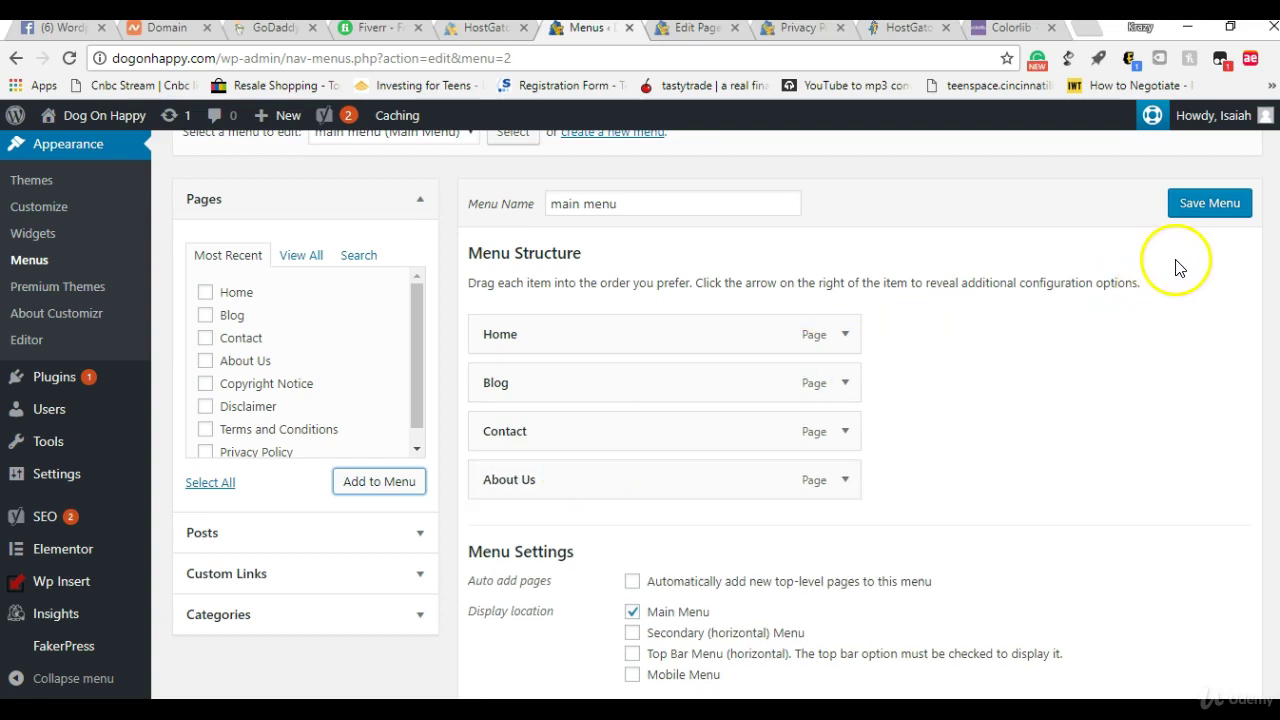
{"action": "left_click", "coordinate": [1230, 208]}
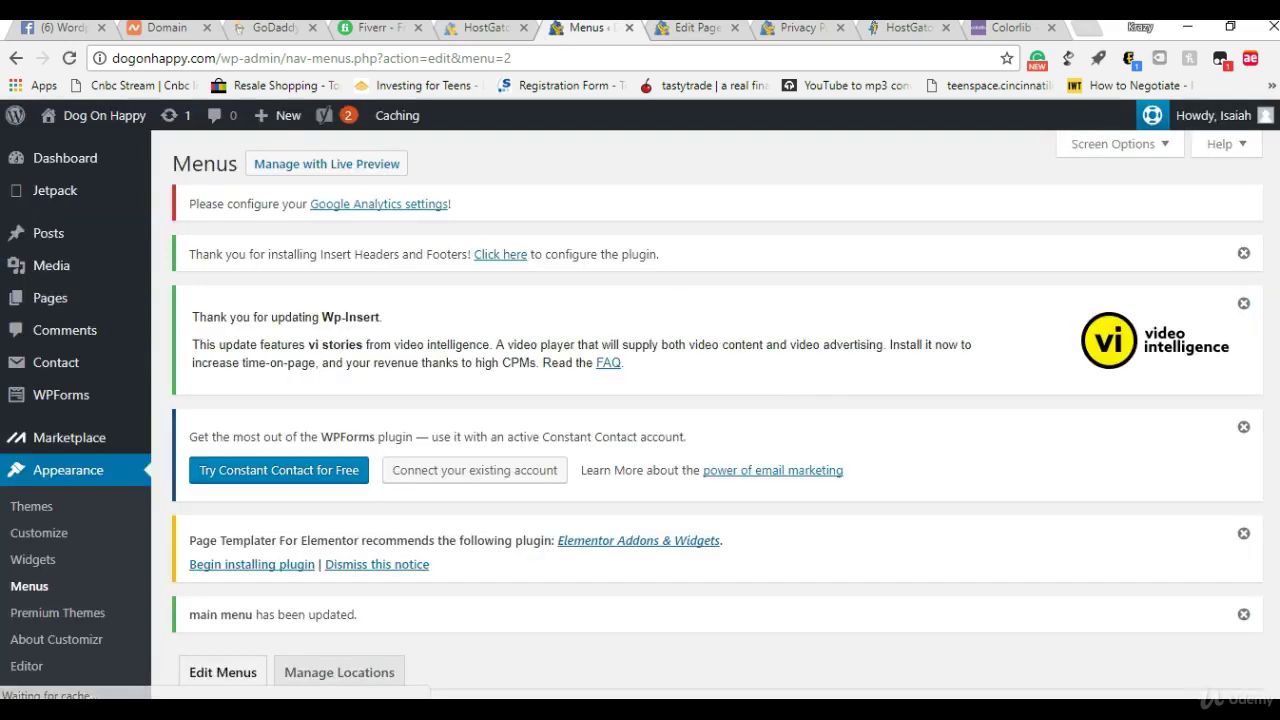
Switch the menu editor to the Legal menu.
{"action": "scroll", "coordinate": [1277, 375], "scroll_direction": "down", "scroll_amount": 3}
{"action": "scroll", "coordinate": [1277, 375], "scroll_direction": "down", "scroll_amount": 2}
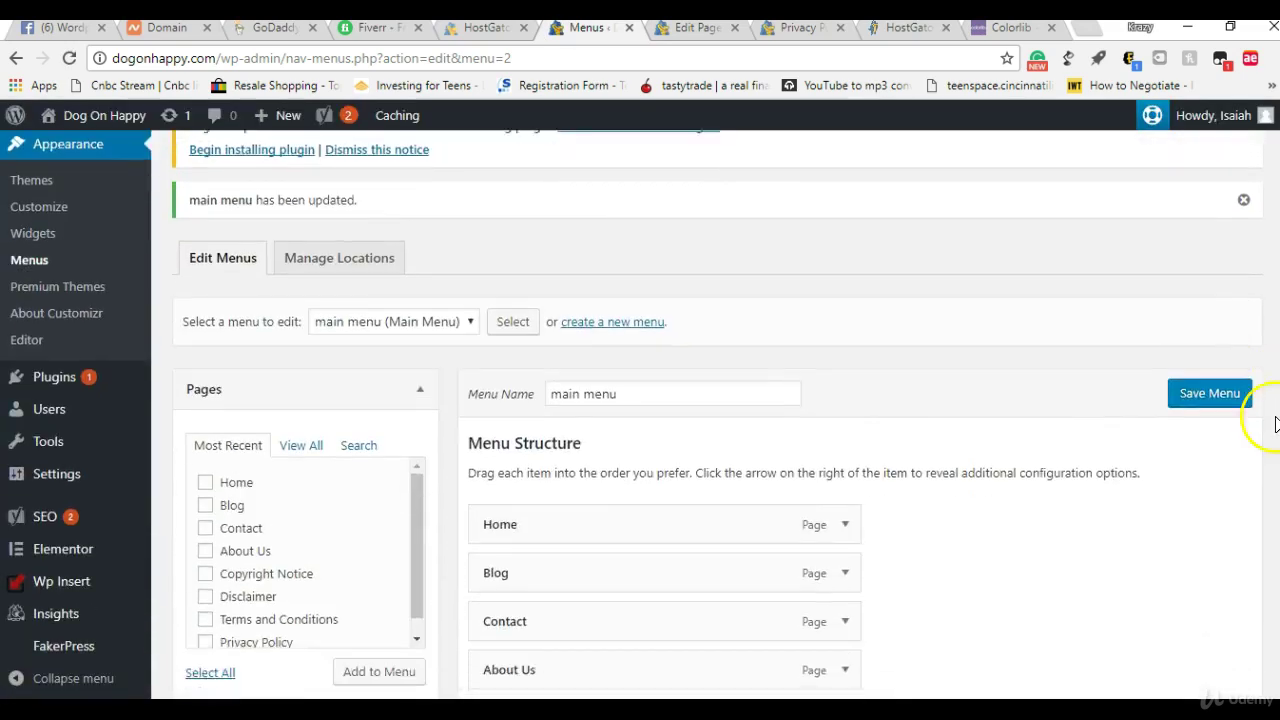
{"action": "left_click", "coordinate": [366, 196]}
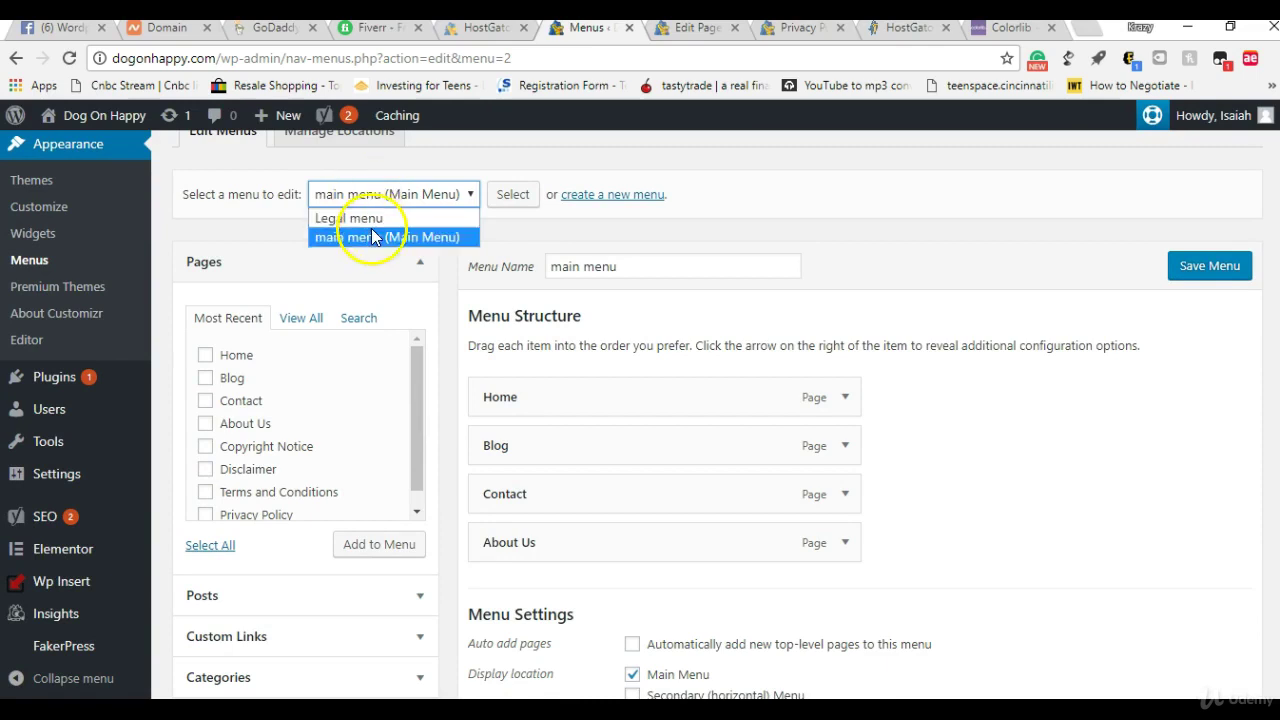
{"action": "left_click", "coordinate": [372, 220]}
{"action": "left_click", "coordinate": [512, 201]}
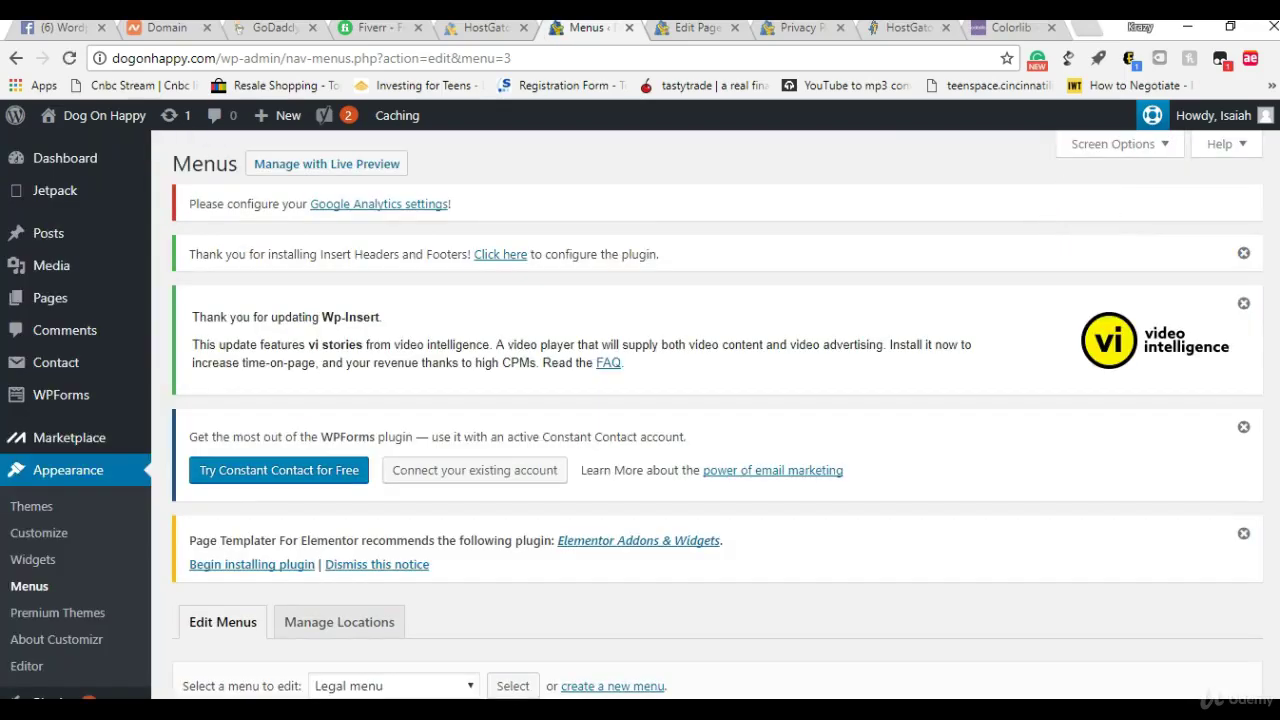
Add the Copyright Notice, Disclaimer, Terms and Conditions and Privacy Policy pages to the Legal menu.
{"action": "scroll", "coordinate": [700, 420], "scroll_direction": "down", "scroll_amount": 4}
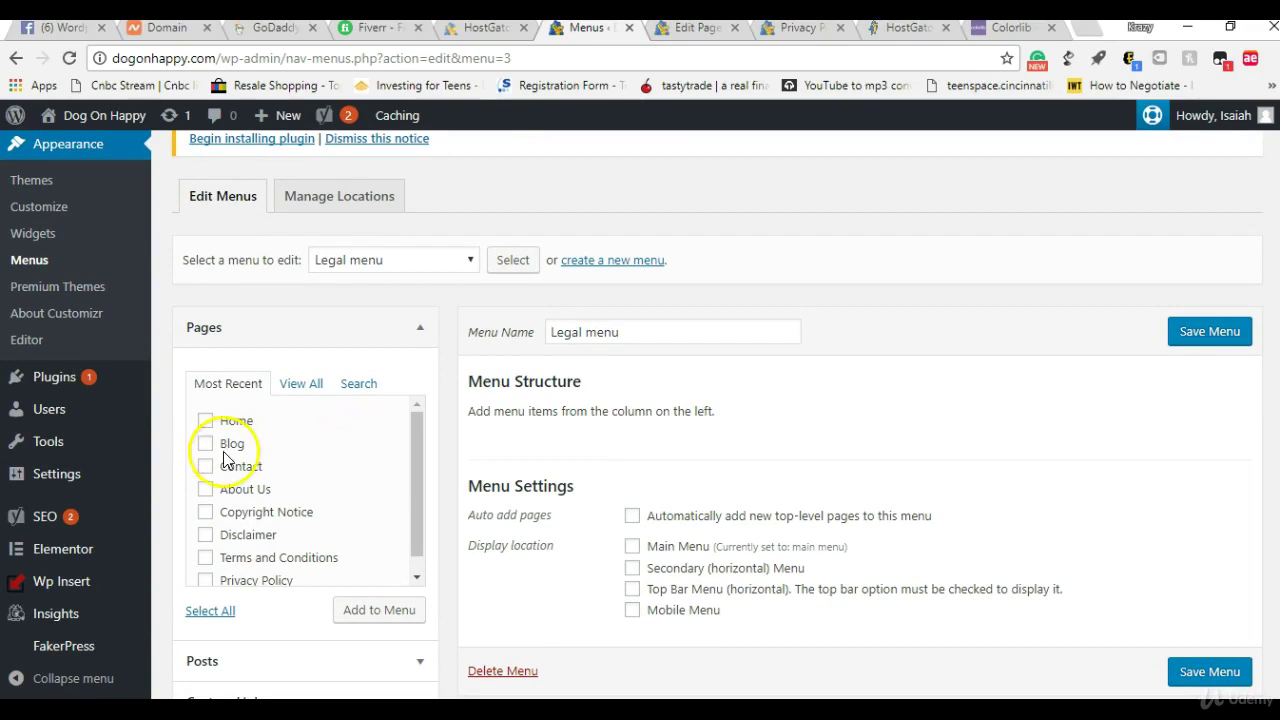
{"action": "left_click", "coordinate": [205, 512]}
{"action": "left_click", "coordinate": [206, 537]}
{"action": "left_click", "coordinate": [206, 558]}
{"action": "left_click", "coordinate": [206, 581]}
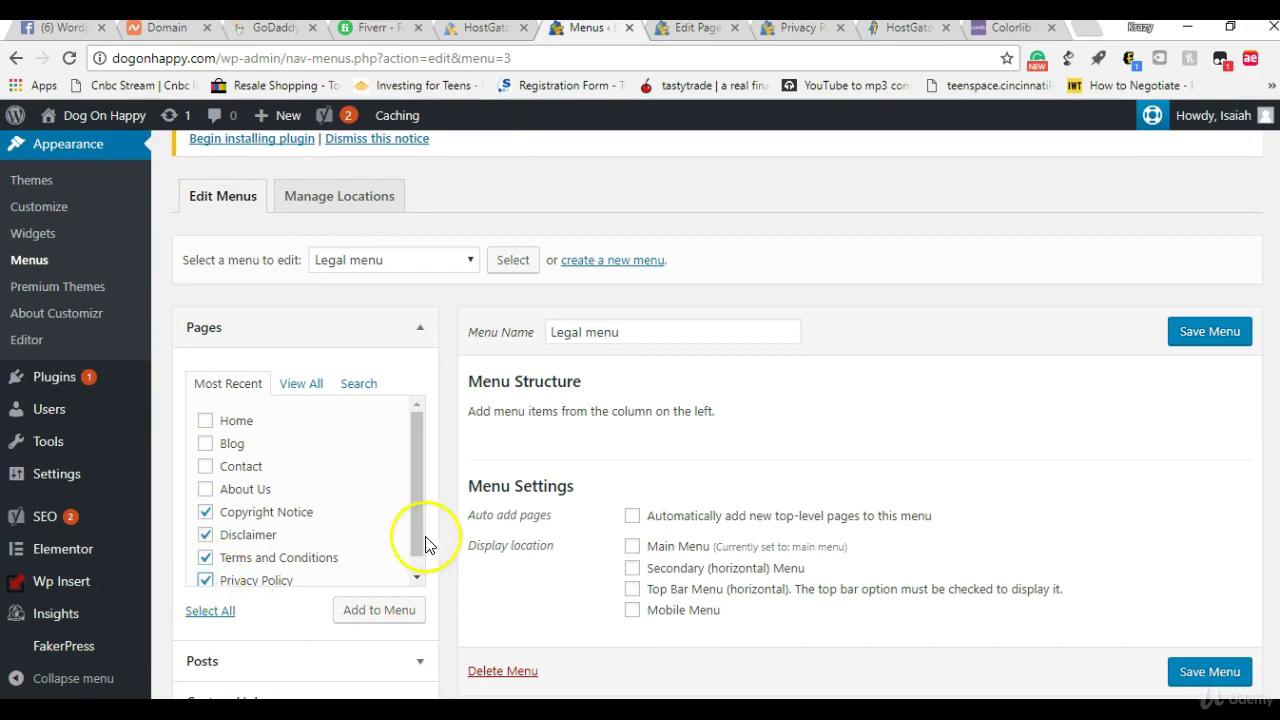
{"action": "scroll", "coordinate": [418, 545], "scroll_direction": "down", "scroll_amount": 1}
{"action": "left_click", "coordinate": [389, 611]}
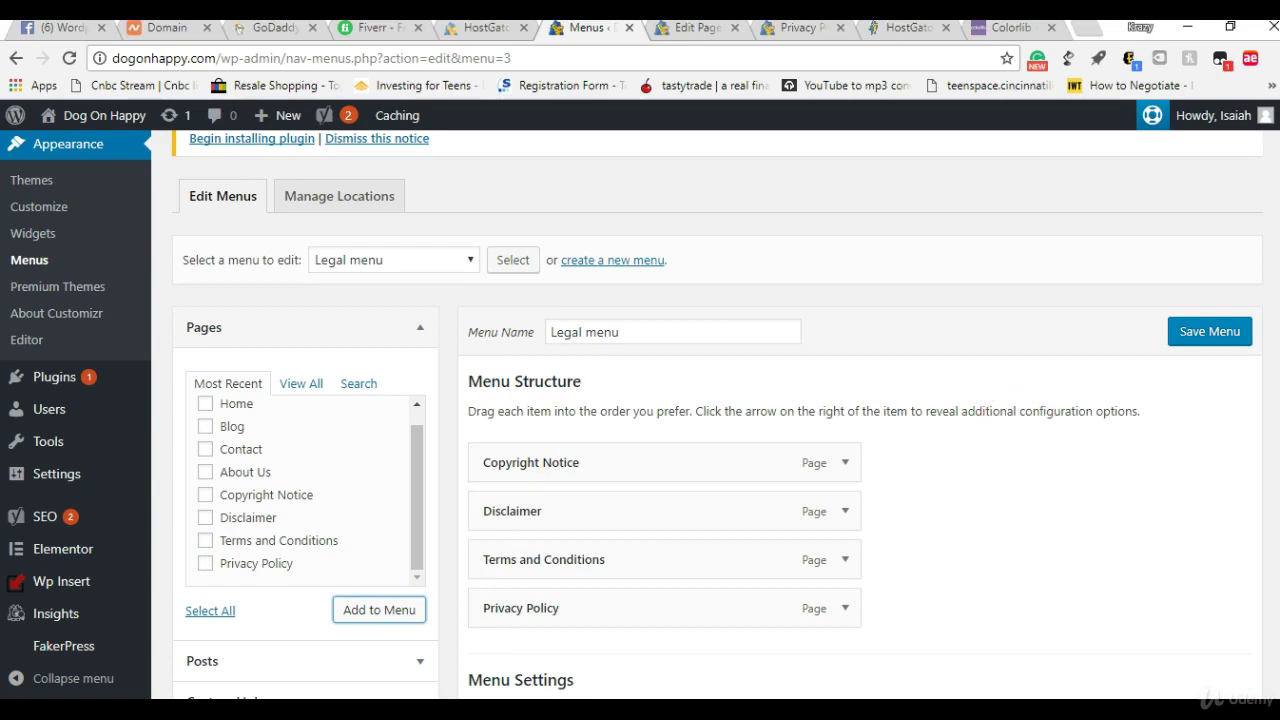
Nest Disclaimer, Terms and Conditions and Privacy Policy as sub items under Copyright Notice, and save the Legal menu.
{"action": "scroll", "coordinate": [900, 400], "scroll_direction": "down", "scroll_amount": 2}
{"action": "scroll", "coordinate": [900, 400], "scroll_direction": "up", "scroll_amount": 1}
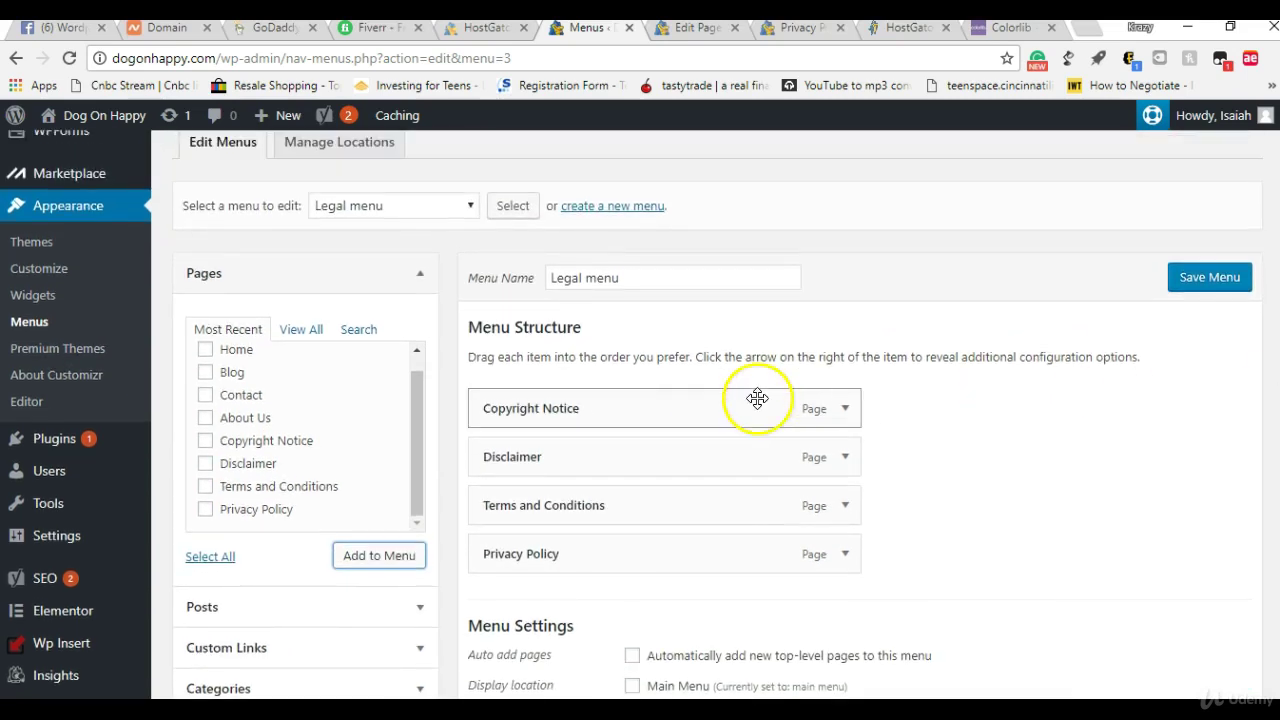
{"action": "left_click_drag", "start_coordinate": [660, 456], "coordinate": [696, 458]}
{"action": "left_click_drag", "start_coordinate": [676, 507], "coordinate": [737, 504]}
{"action": "left_click_drag", "start_coordinate": [717, 551], "coordinate": [757, 547]}
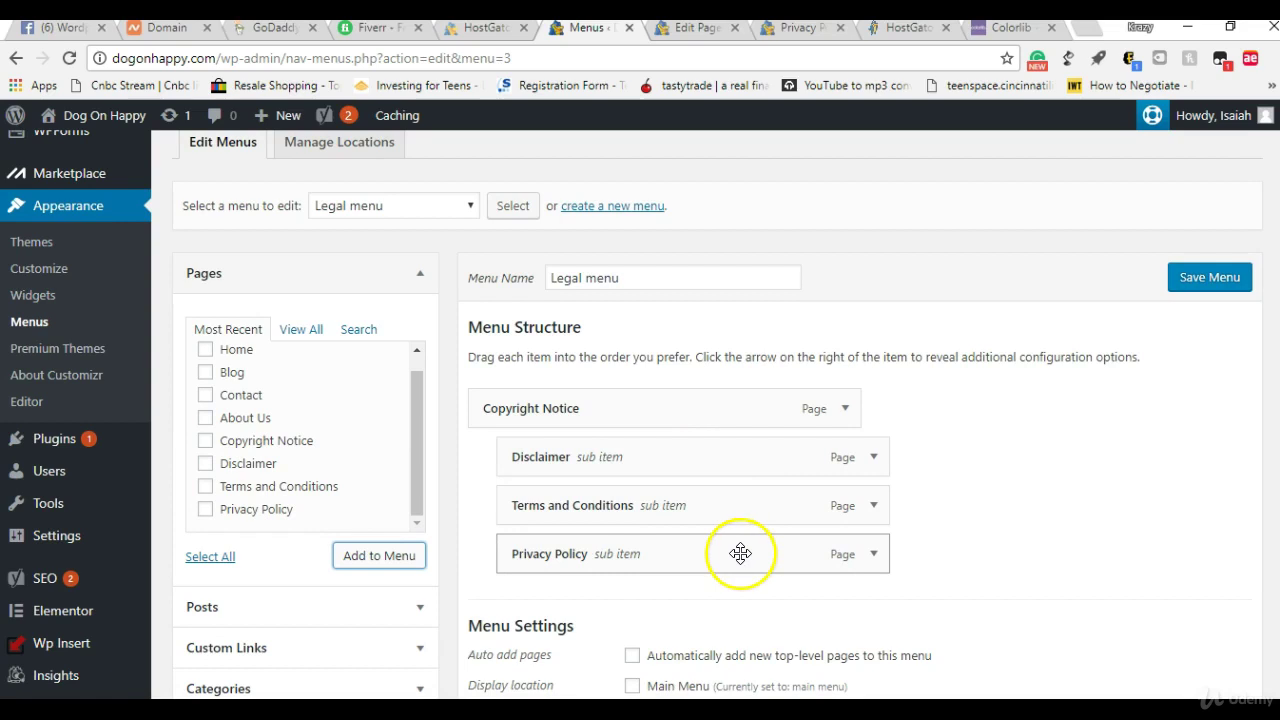
{"action": "left_click", "coordinate": [1188, 279]}
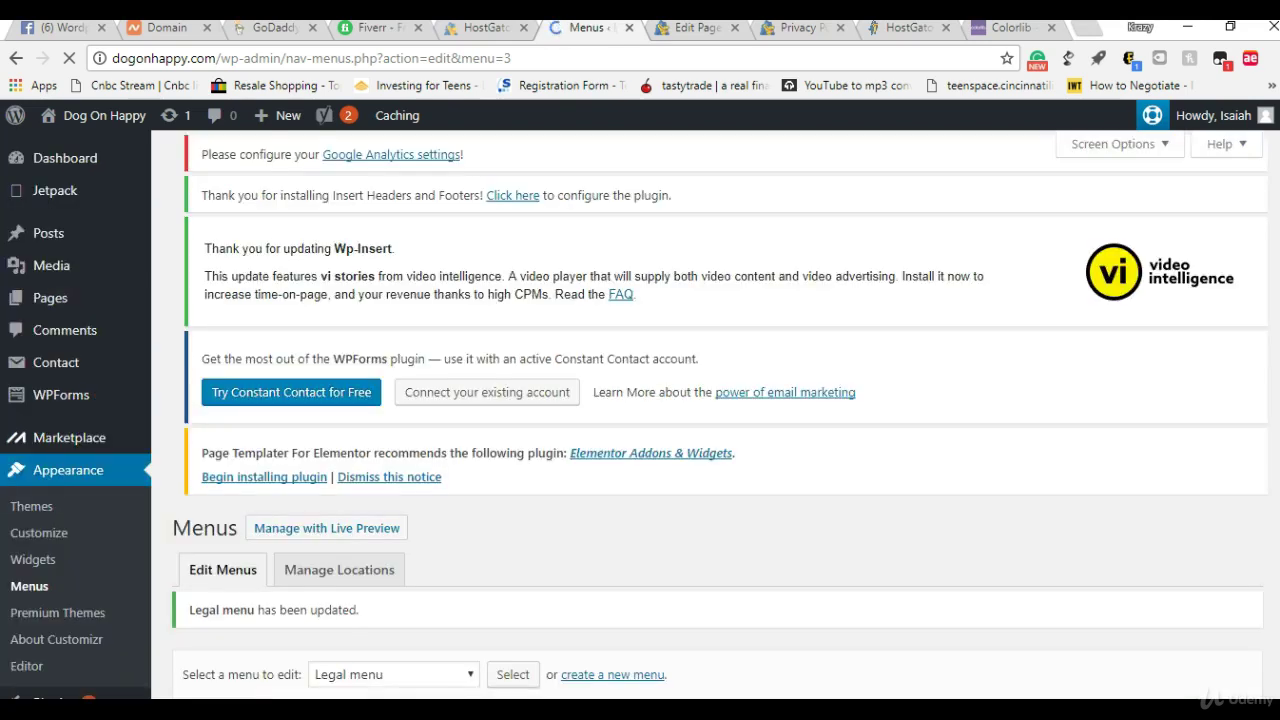
Look through the posts, custom link fields and categories that can be added as menu items.
{"action": "scroll", "coordinate": [1231, 466], "scroll_direction": "down", "scroll_amount": 4}
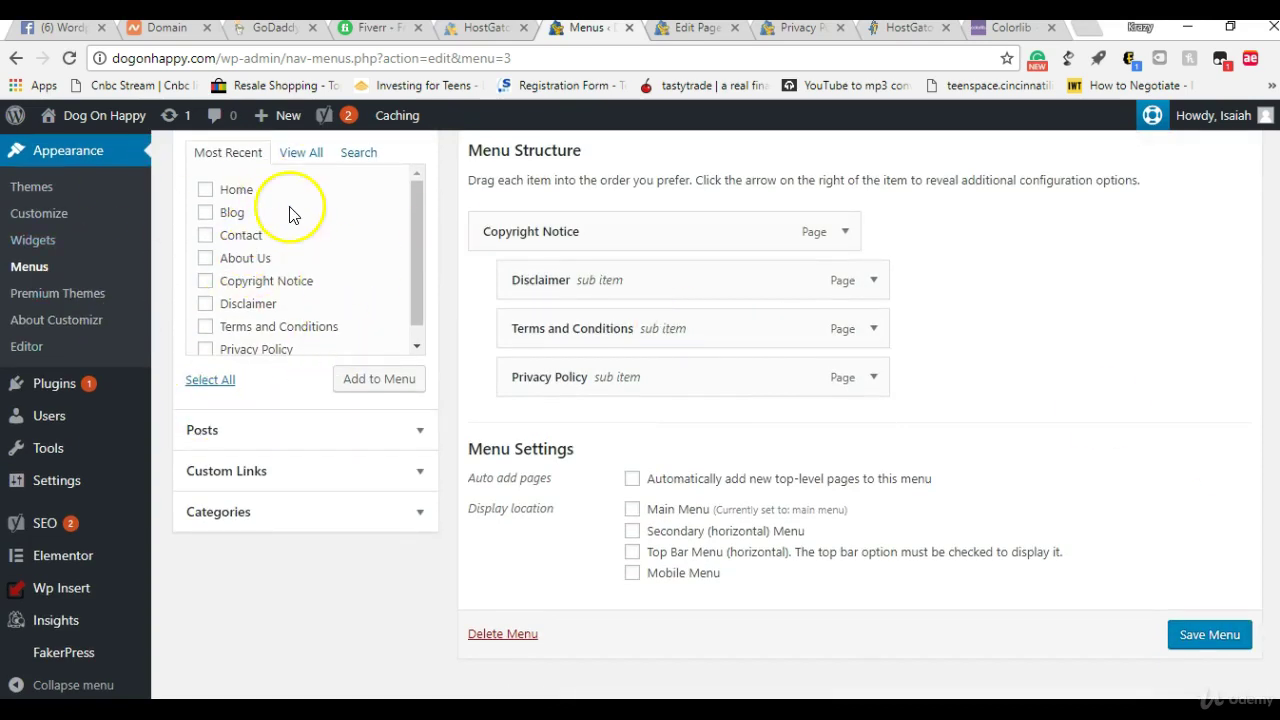
{"action": "left_click", "coordinate": [308, 428]}
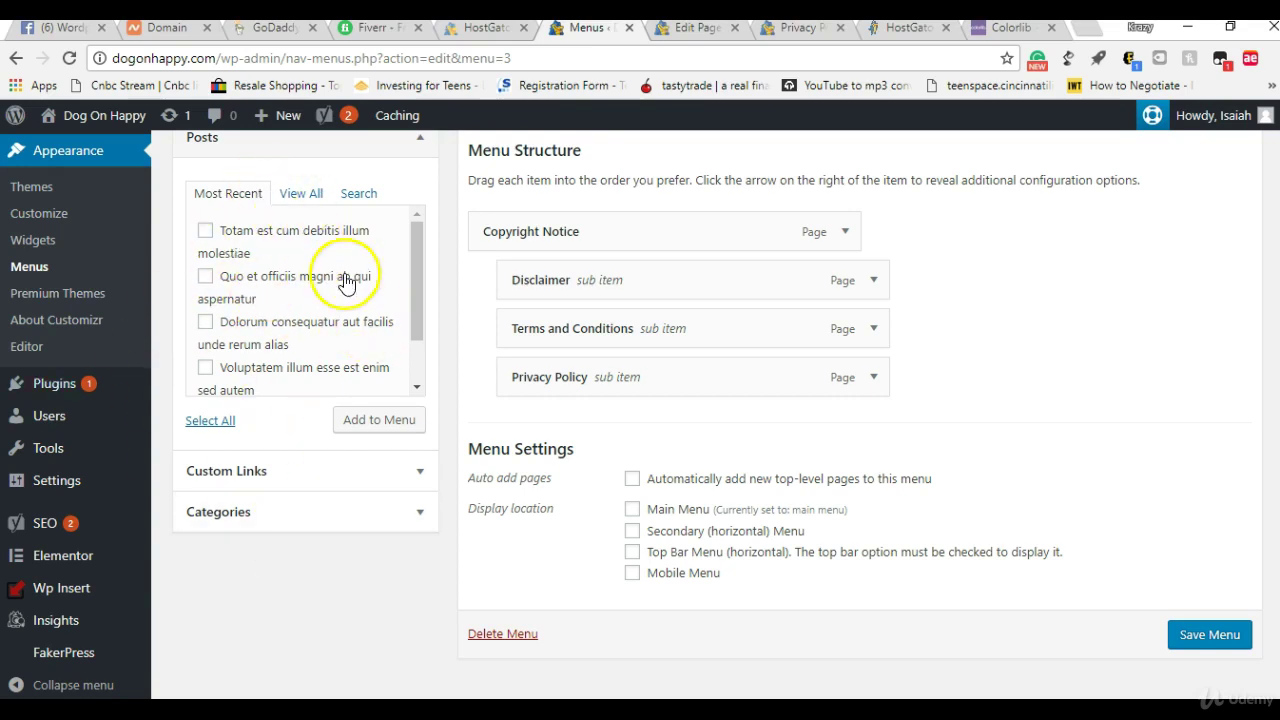
{"action": "left_click", "coordinate": [390, 468]}
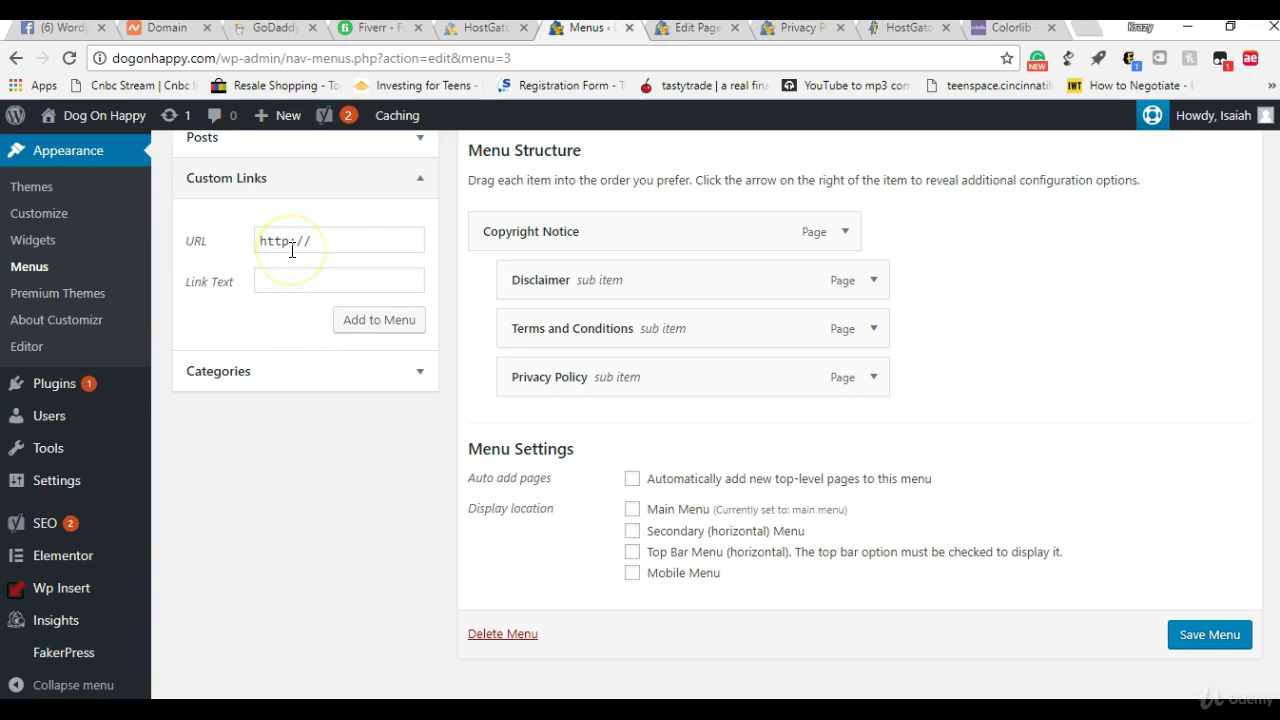
{"action": "left_click", "coordinate": [329, 236]}
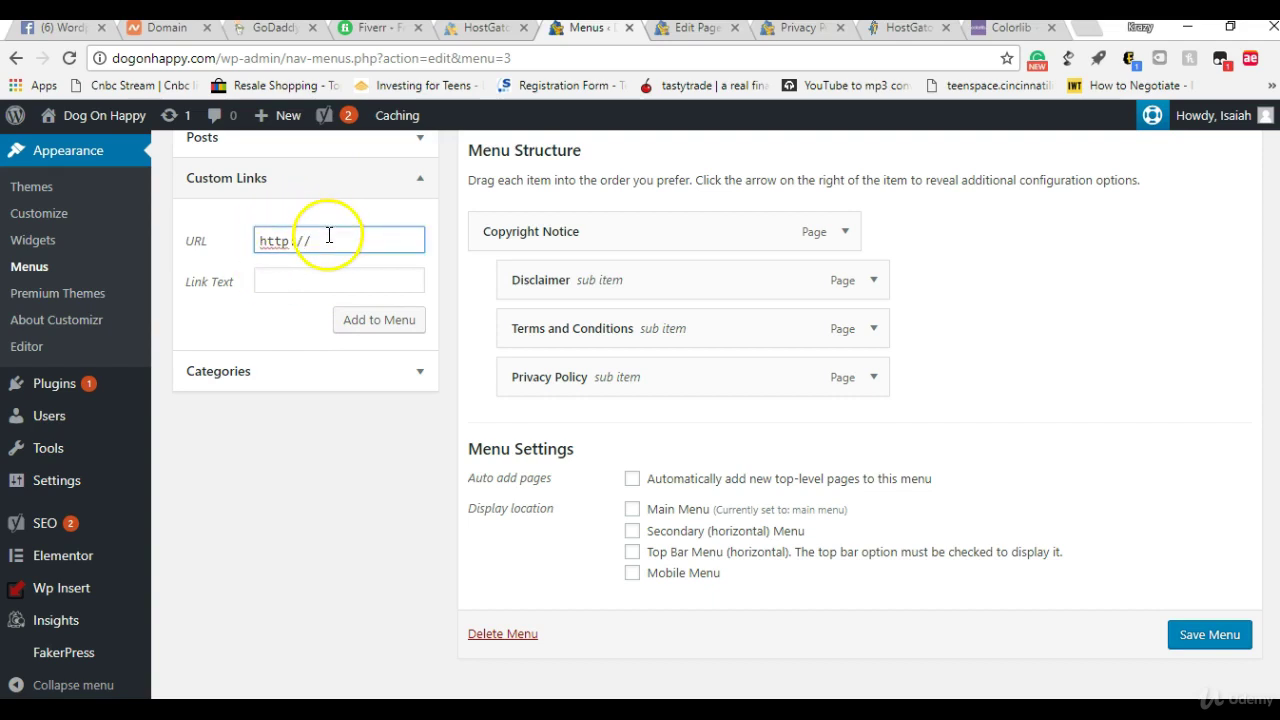
{"action": "left_click", "coordinate": [320, 269]}
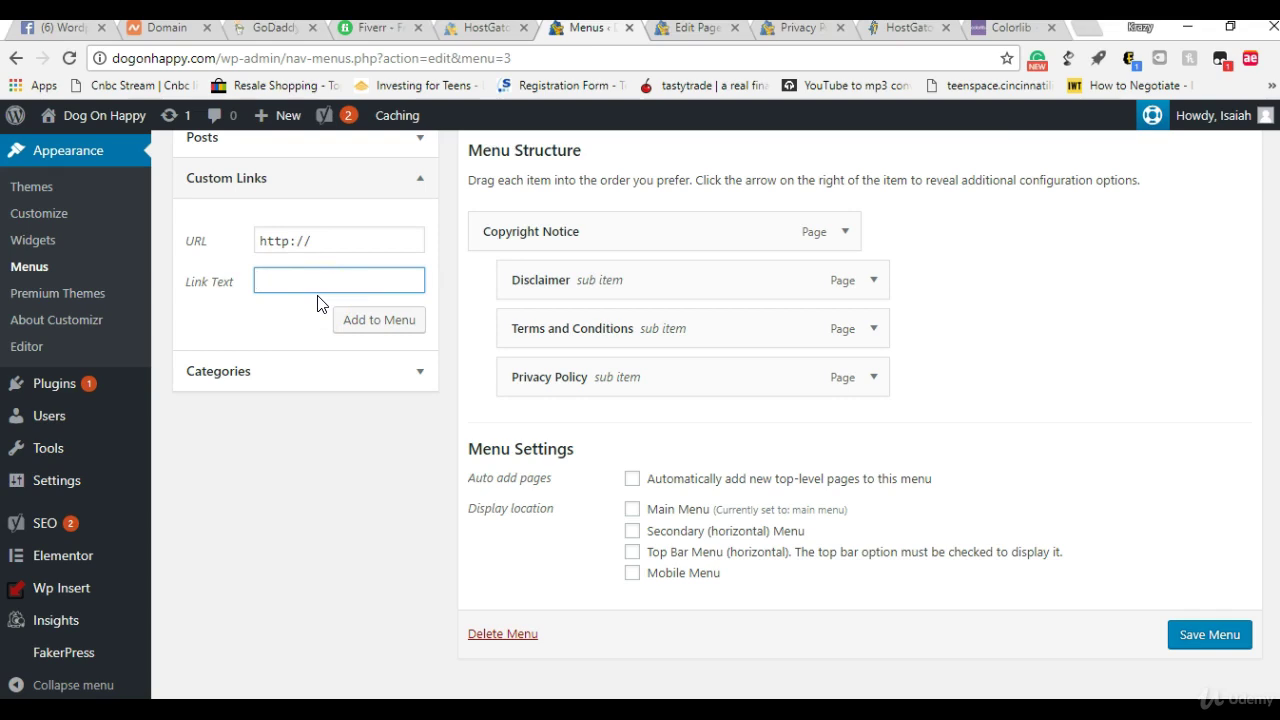
{"action": "left_click", "coordinate": [326, 369]}
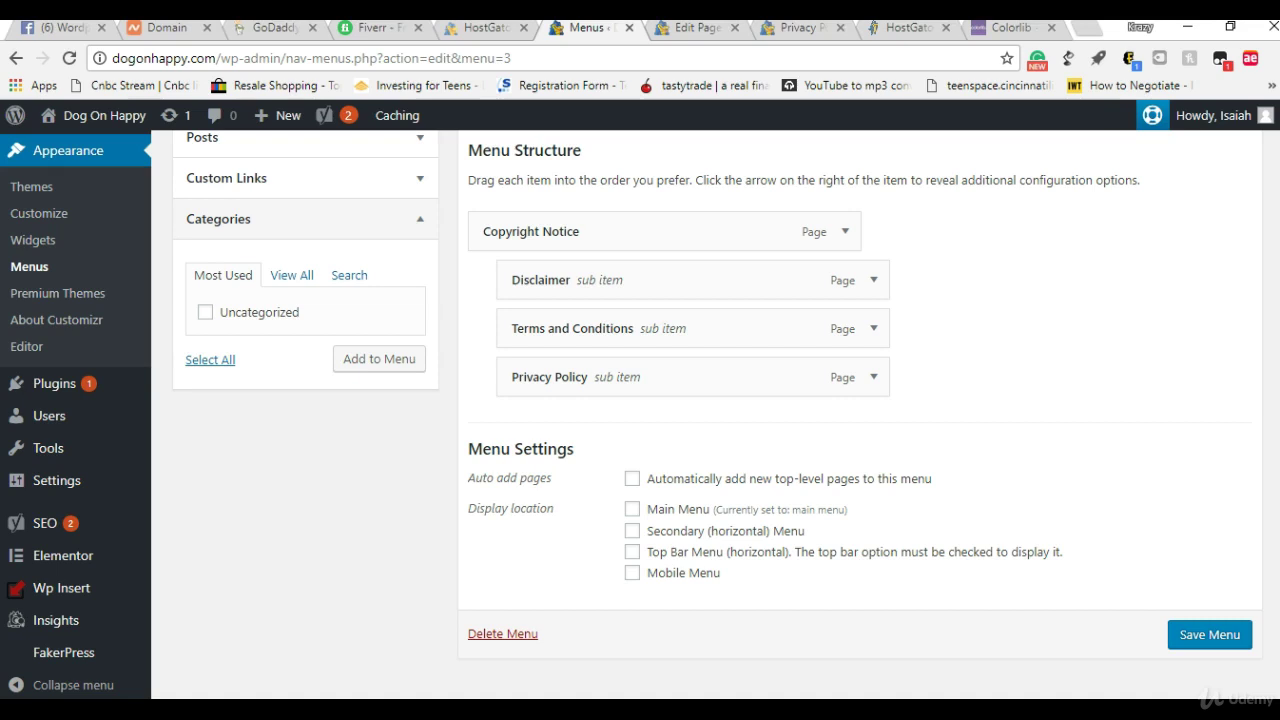
Save the Legal menu again.
{"action": "left_click", "coordinate": [1234, 634]}
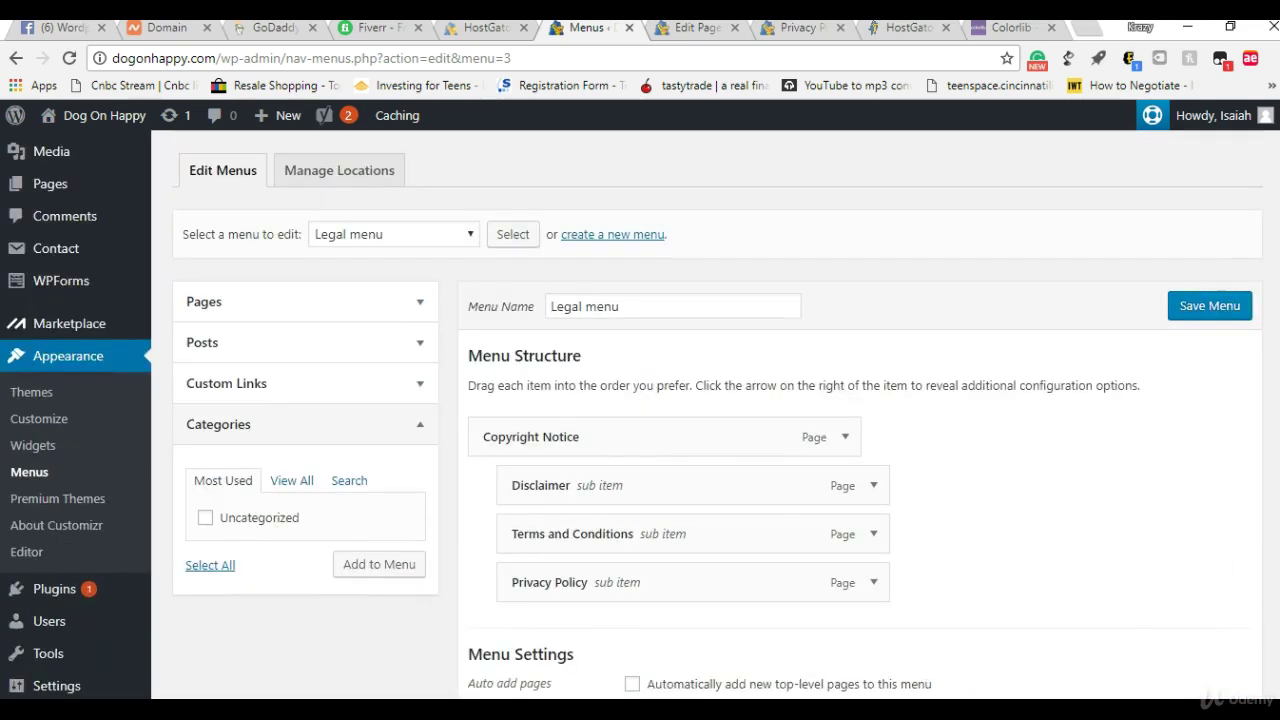
{"action": "left_click", "coordinate": [1229, 305]}
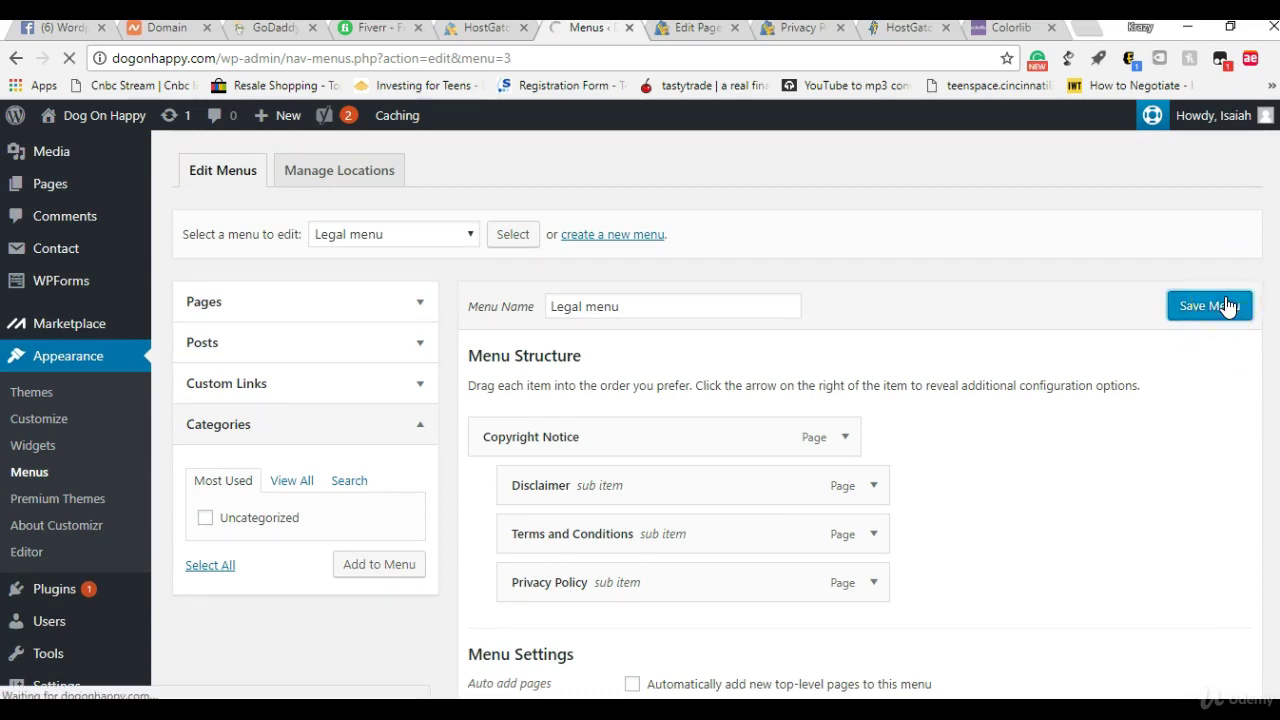